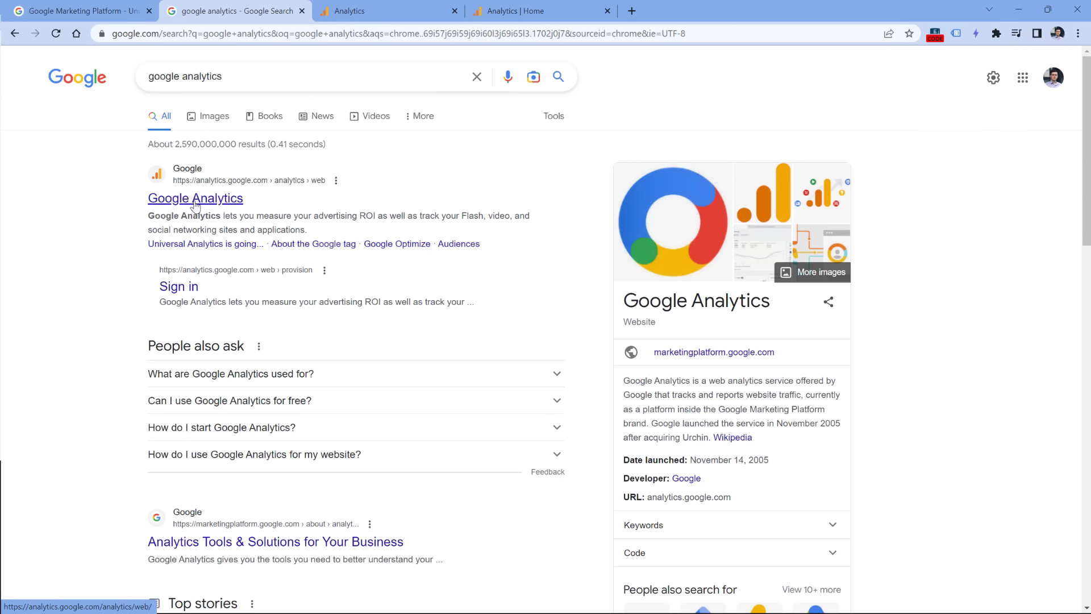
# - Create a new Analytics account named Analytics Mania demo, keeping the default data sharing settings, and continue to property creation
pyautogui.click(351, 15)
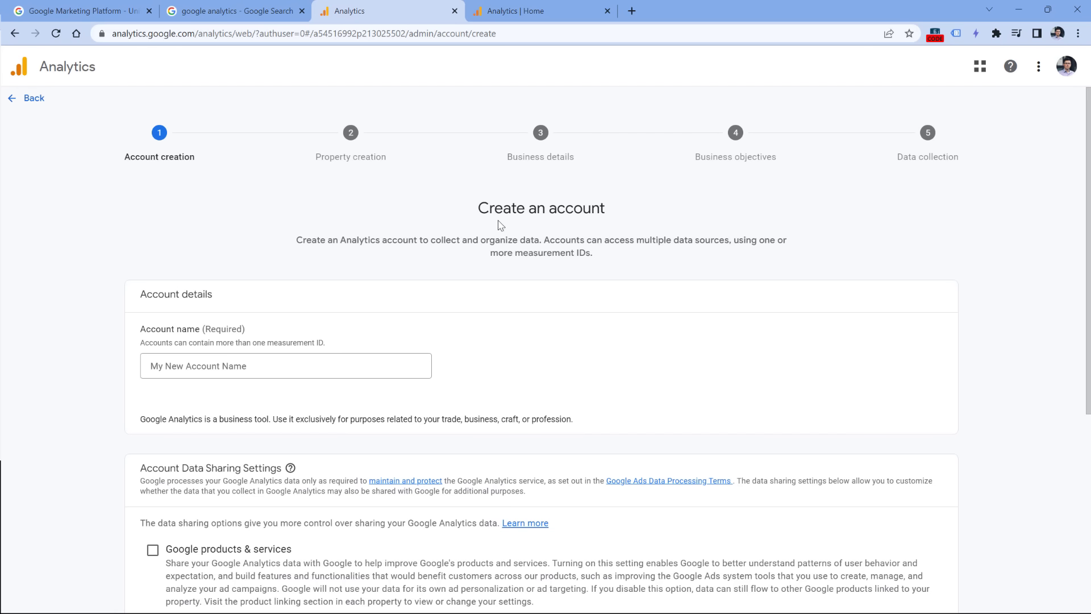
pyautogui.click(284, 363)
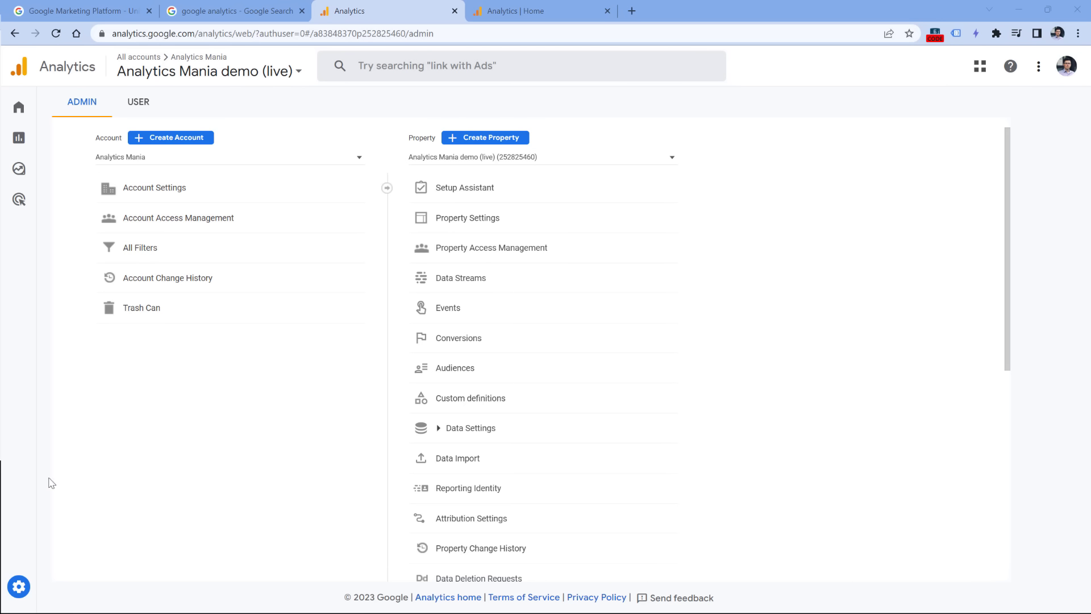
pyautogui.moveTo(37, 519)
pyautogui.click(170, 138)
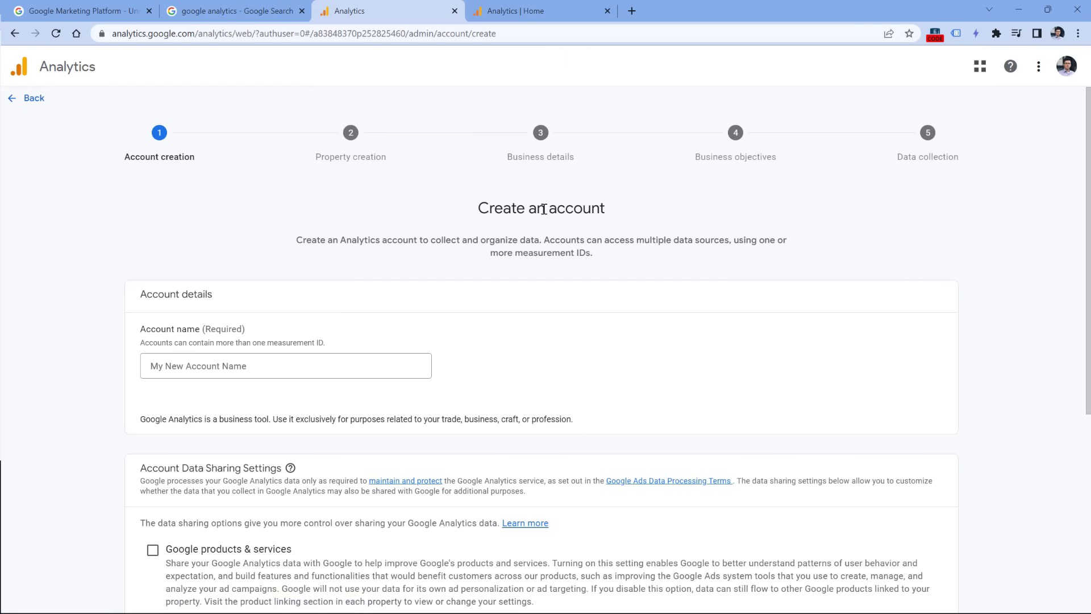
pyautogui.click(287, 360)
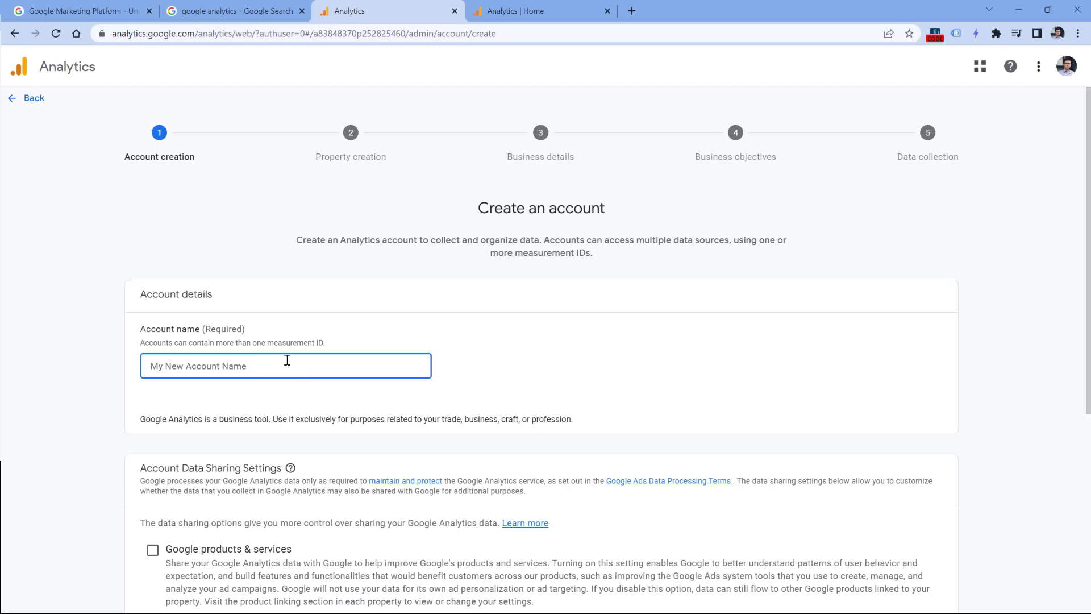
pyautogui.write('Analytics Manai demo')
pyautogui.scroll(-5, 243, 261)
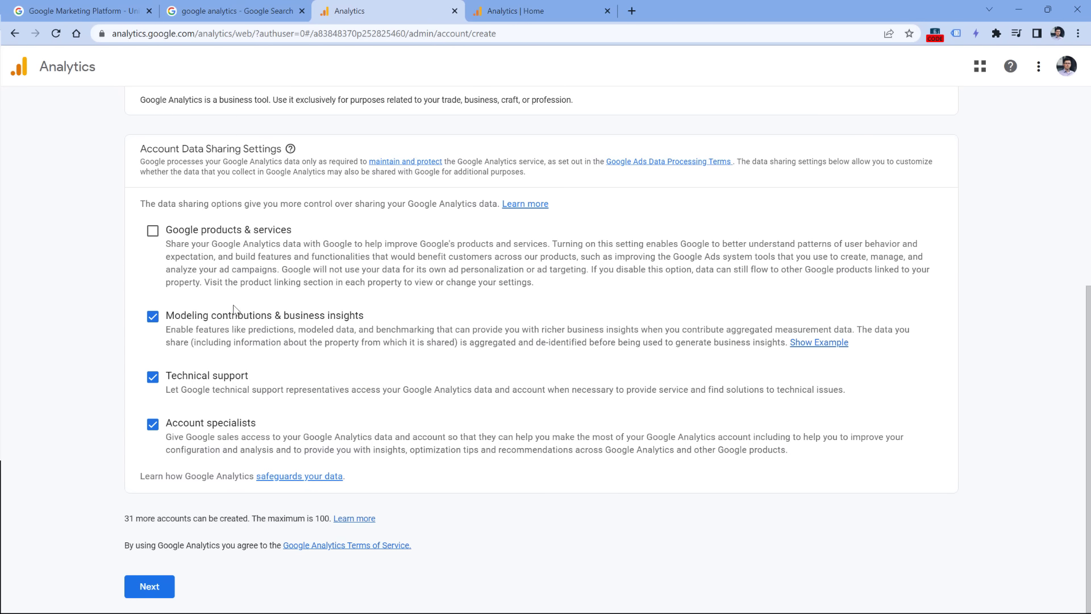
pyautogui.click(150, 586)
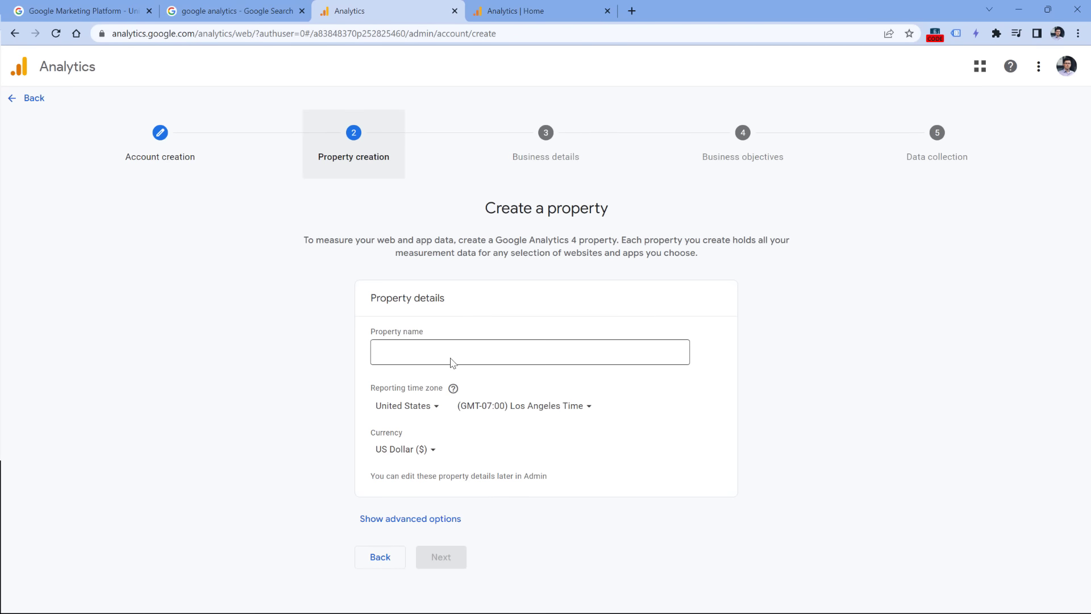
# - Name the property Analytics Mania demo property, keep the default time zone and currency, and continue to the business details
pyautogui.click(450, 352)
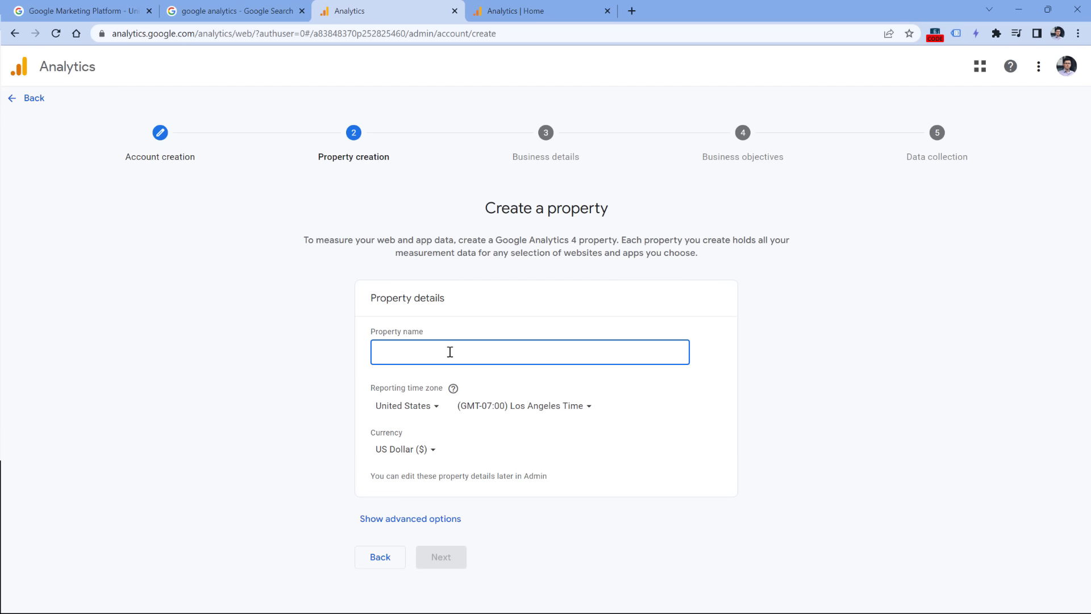
pyautogui.write('A')
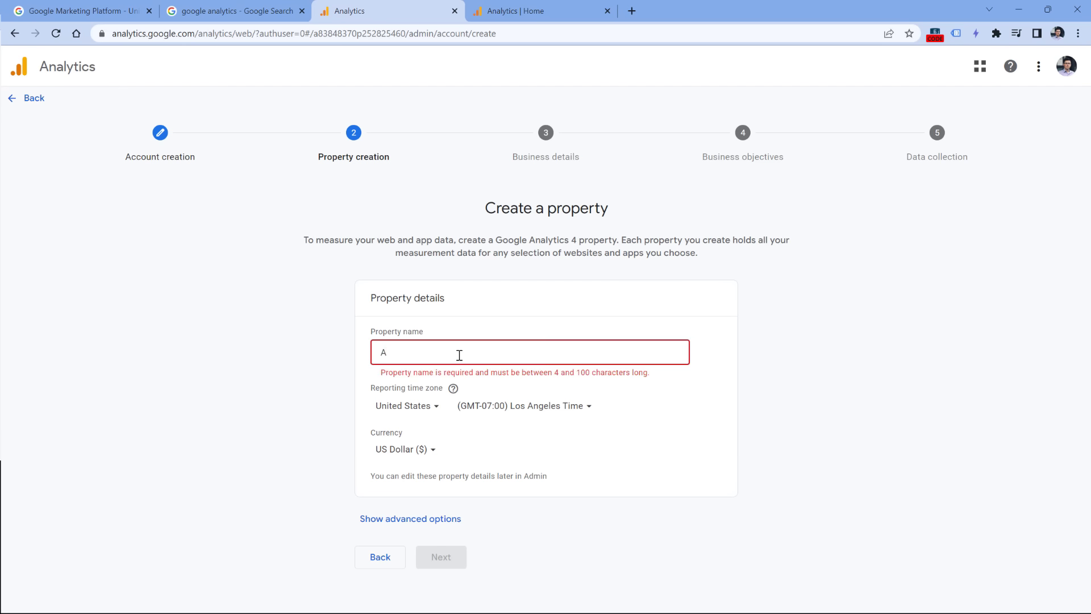
pyautogui.write('nalytics Mania demo ')
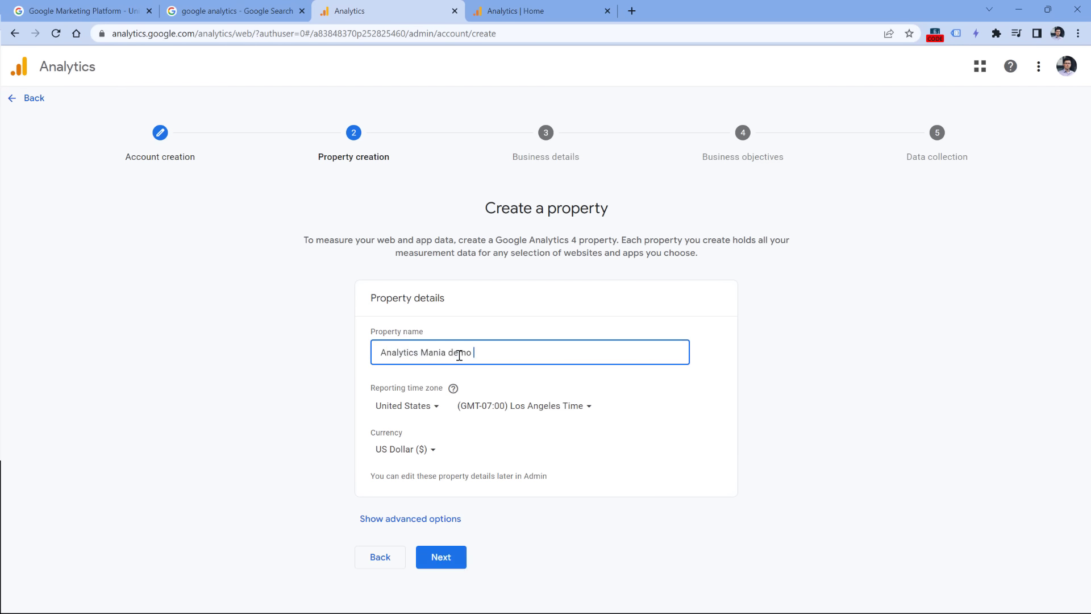
pyautogui.write('property')
pyautogui.click(442, 559)
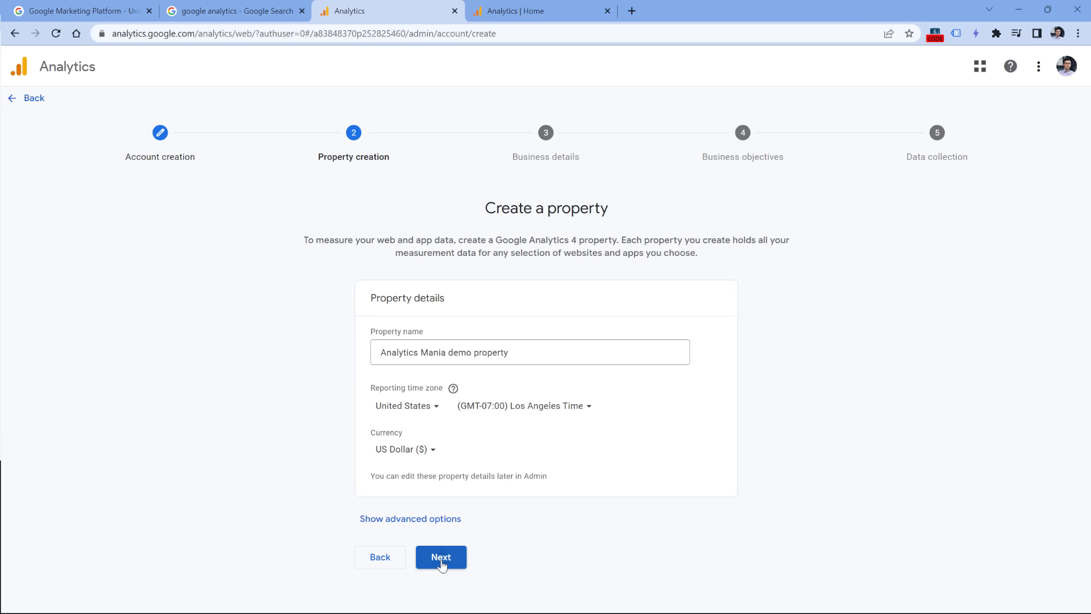
# - Describe the business with the Law & Government industry category and Small size (1 to 10 employees), and continue to the objectives
pyautogui.click(404, 368)
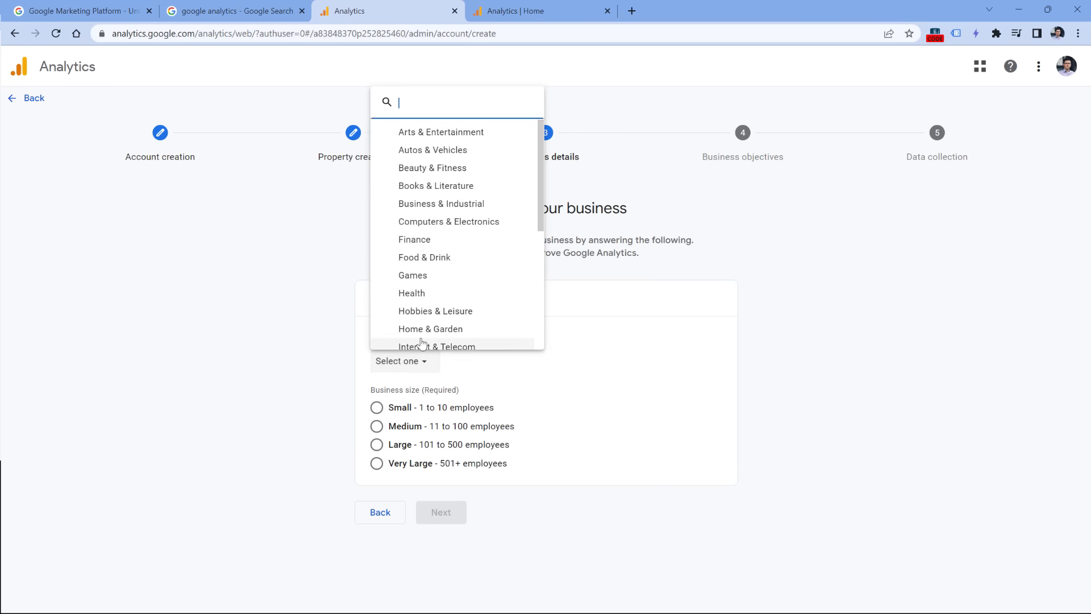
pyautogui.scroll(-3, 500, 234)
pyautogui.click(455, 253)
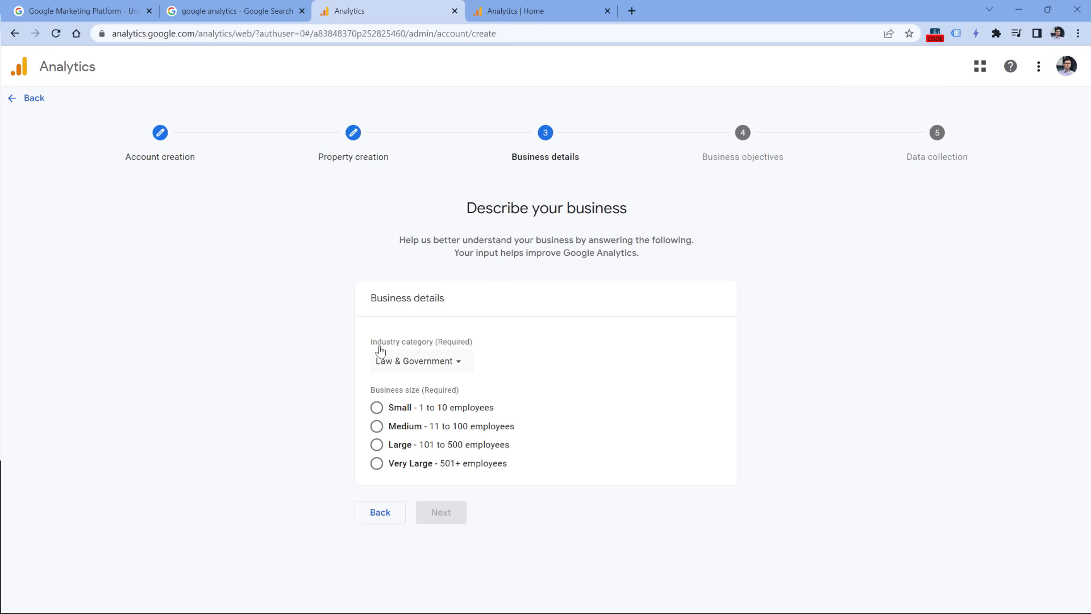
pyautogui.click(377, 407)
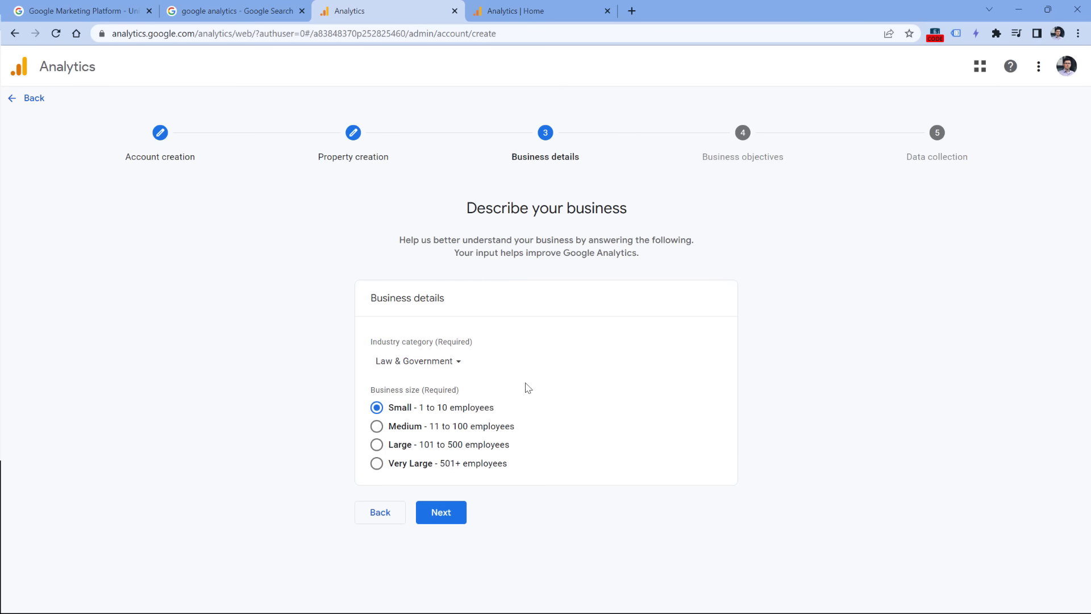
pyautogui.click(442, 513)
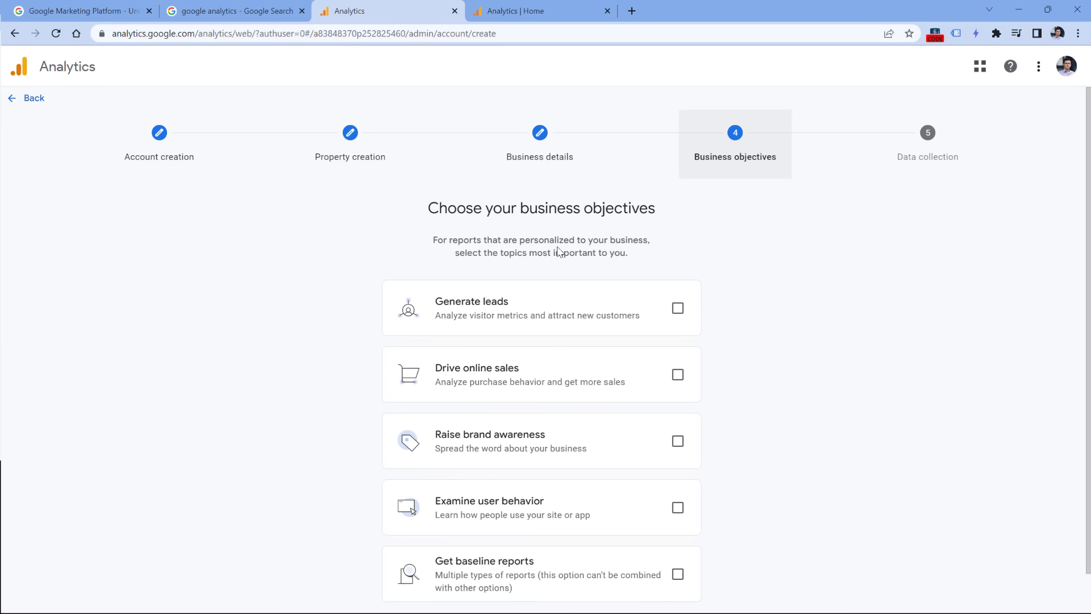
# - Create the property with the Get baseline reports objective, accepting the Terms of Service and the GDPR Data Processing Terms
pyautogui.scroll(-1, 530, 253)
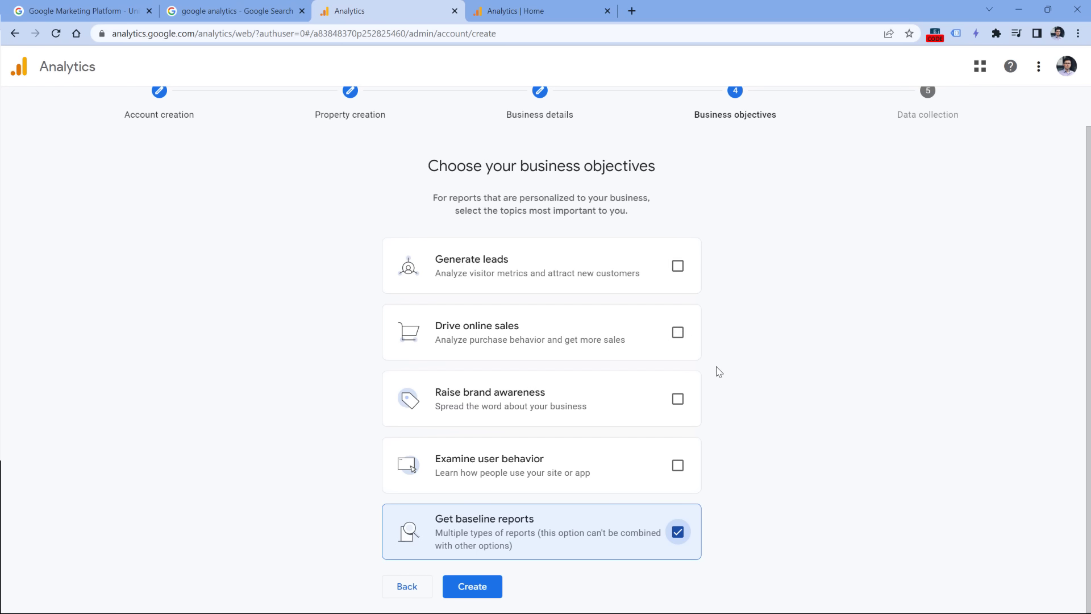
pyautogui.click(474, 592)
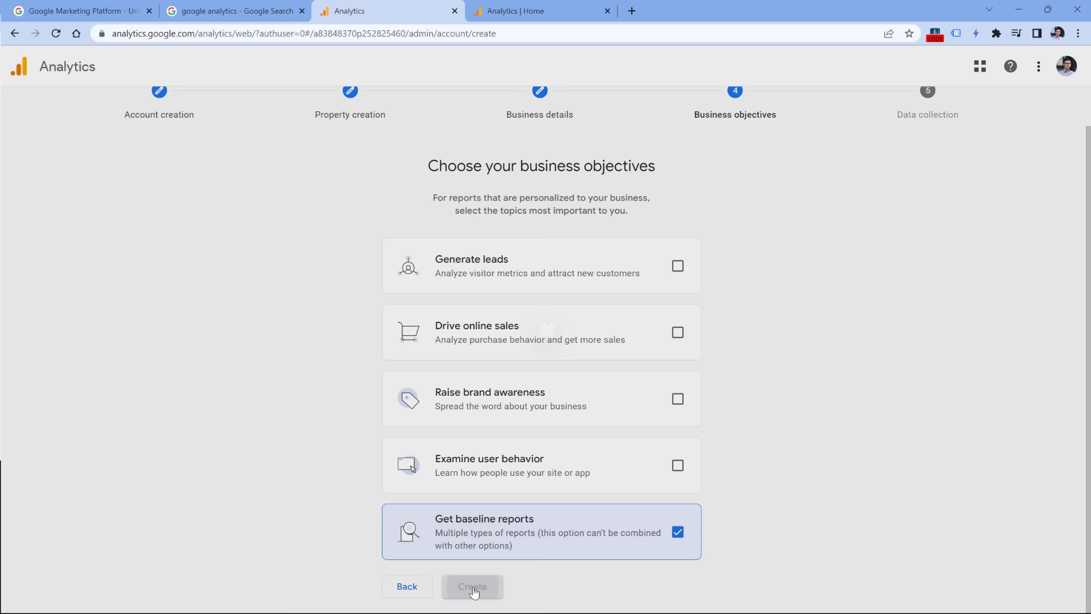
pyautogui.click(374, 422)
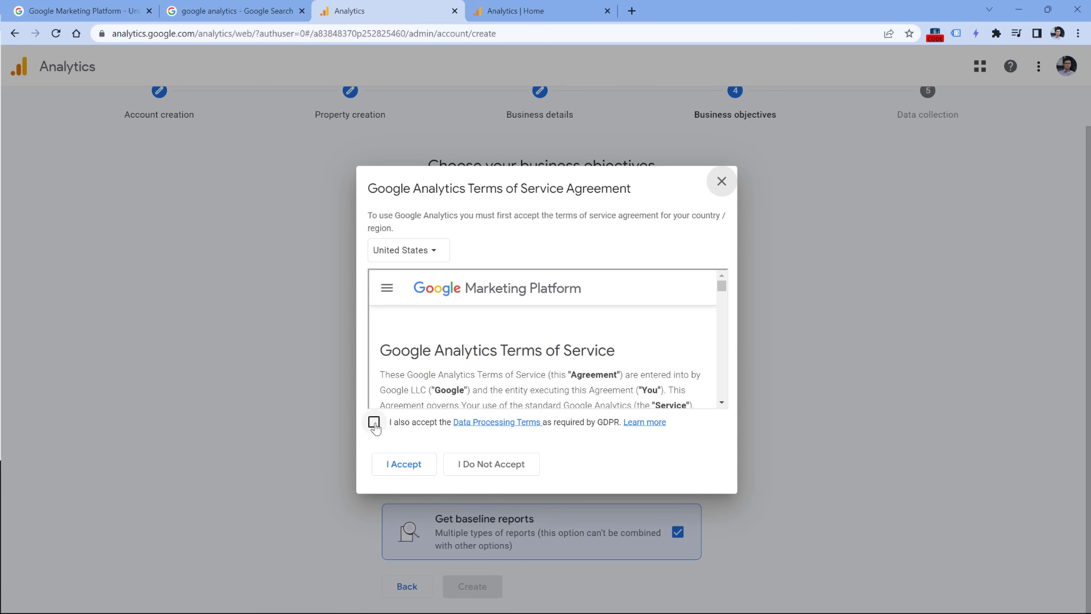
pyautogui.click(405, 470)
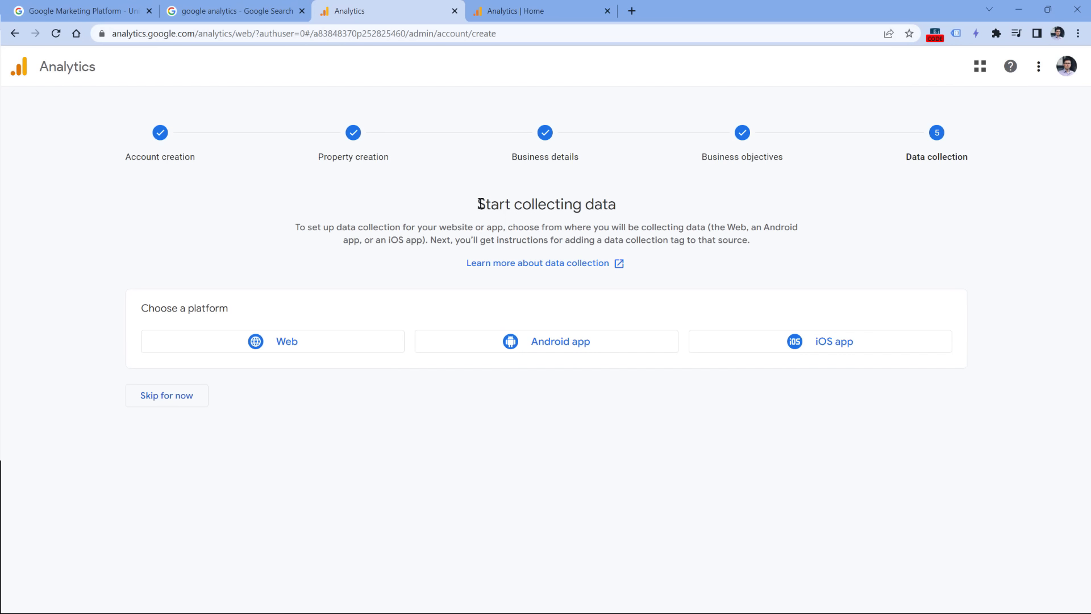
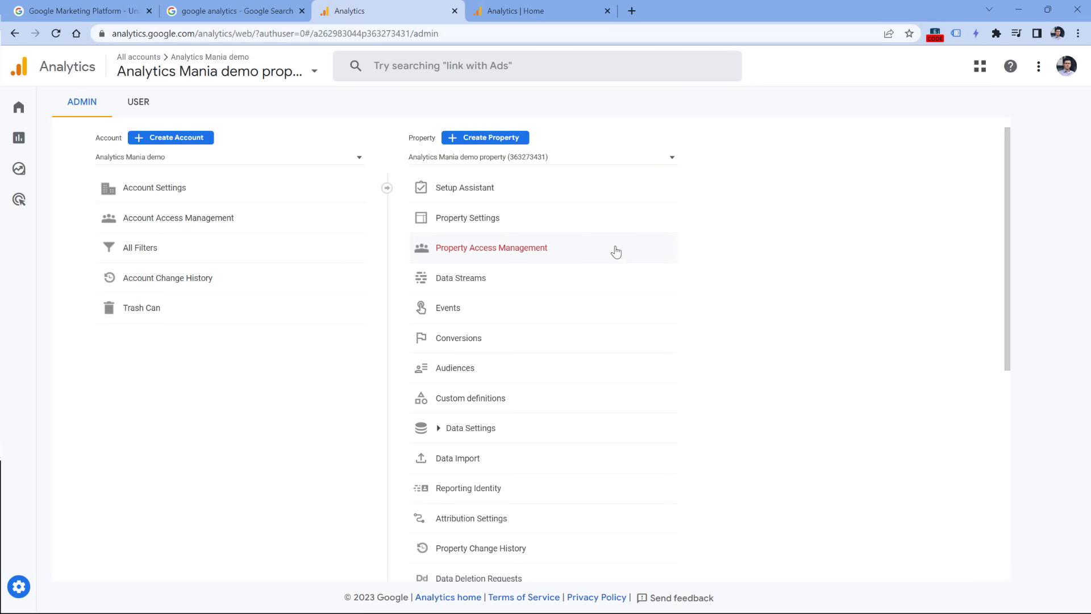
# - Review the new property's Setup Assistant checklist, including the optional advanced setup items, and open its Property Settings
pyautogui.click(475, 195)
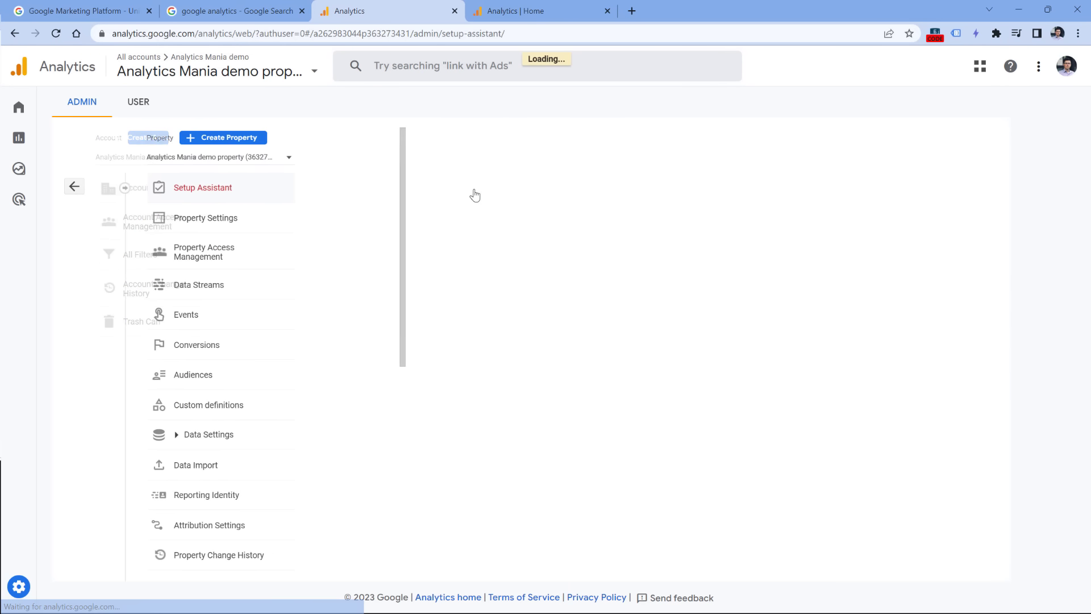
pyautogui.scroll(-2, 429, 284)
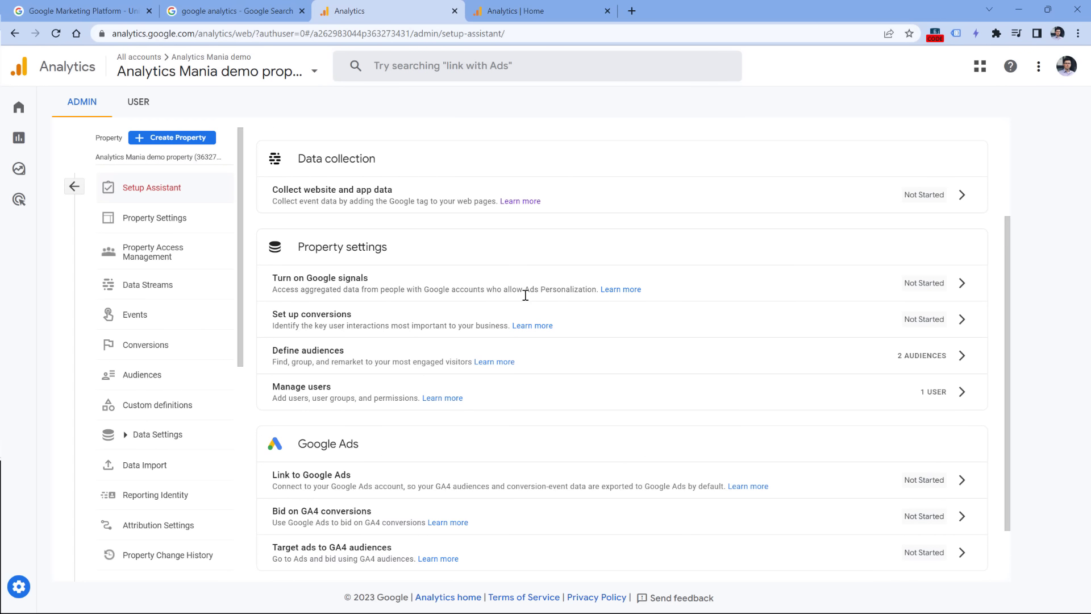
pyautogui.scroll(-2, 545, 301)
pyautogui.scroll(4, 500, 329)
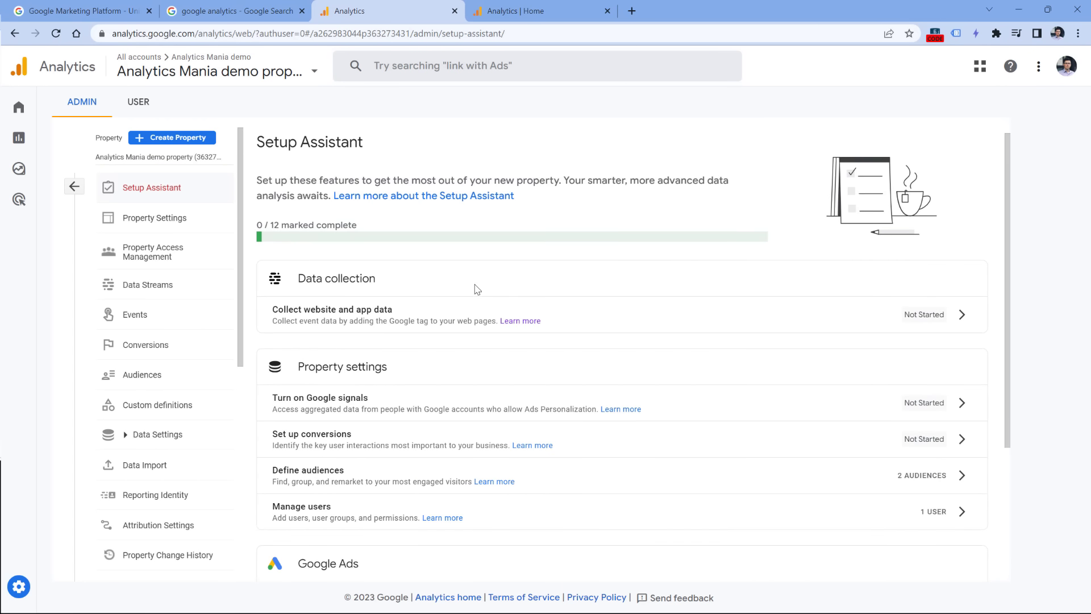
pyautogui.scroll(-1, 477, 290)
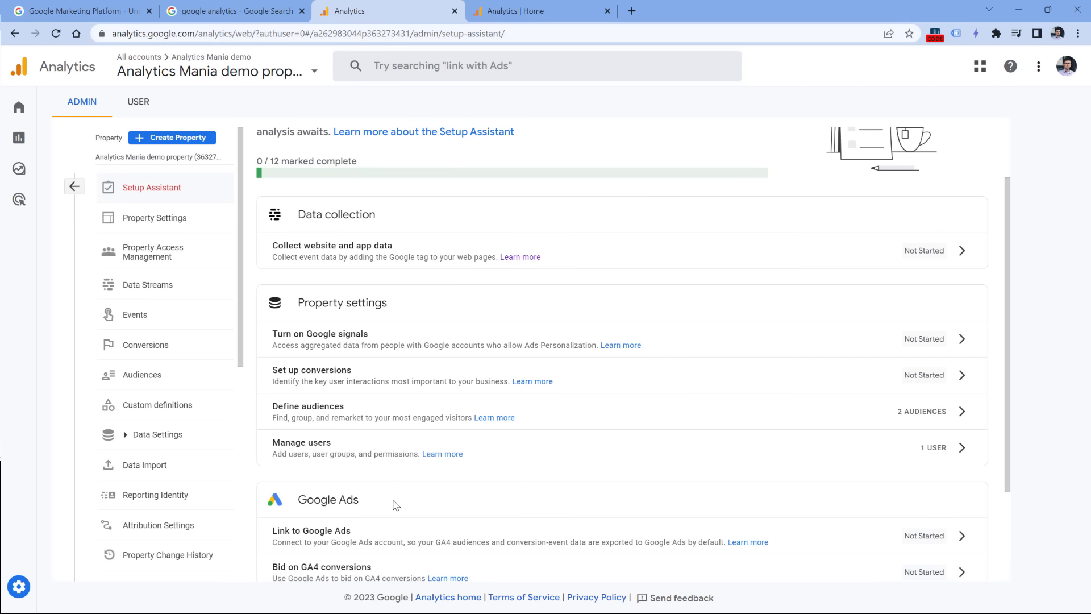
pyautogui.scroll(-2, 347, 403)
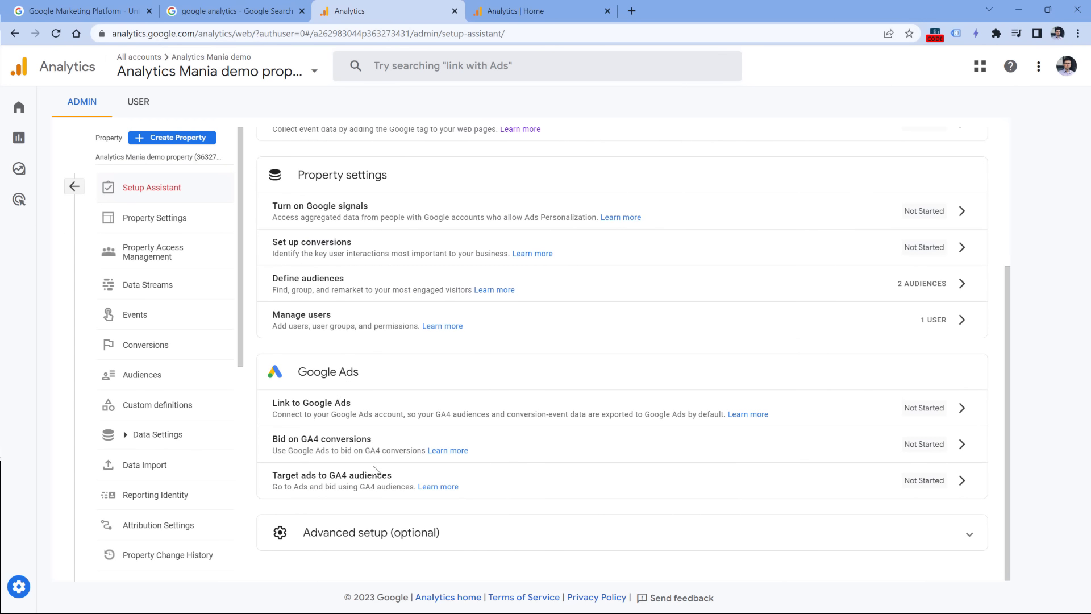
pyautogui.click(358, 533)
pyautogui.scroll(-2, 342, 425)
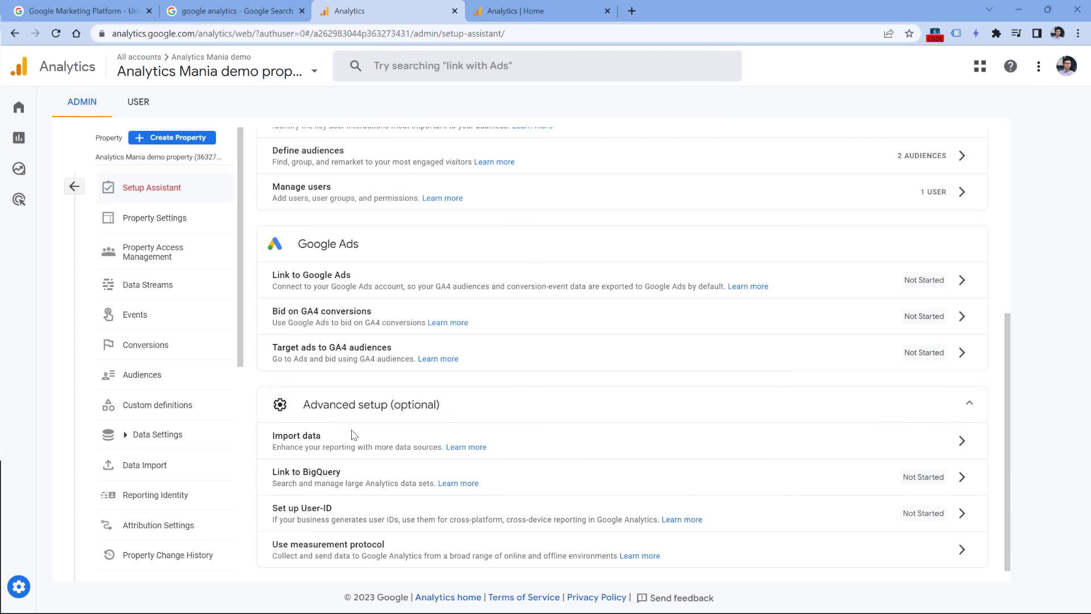
pyautogui.click(364, 405)
pyautogui.click(154, 217)
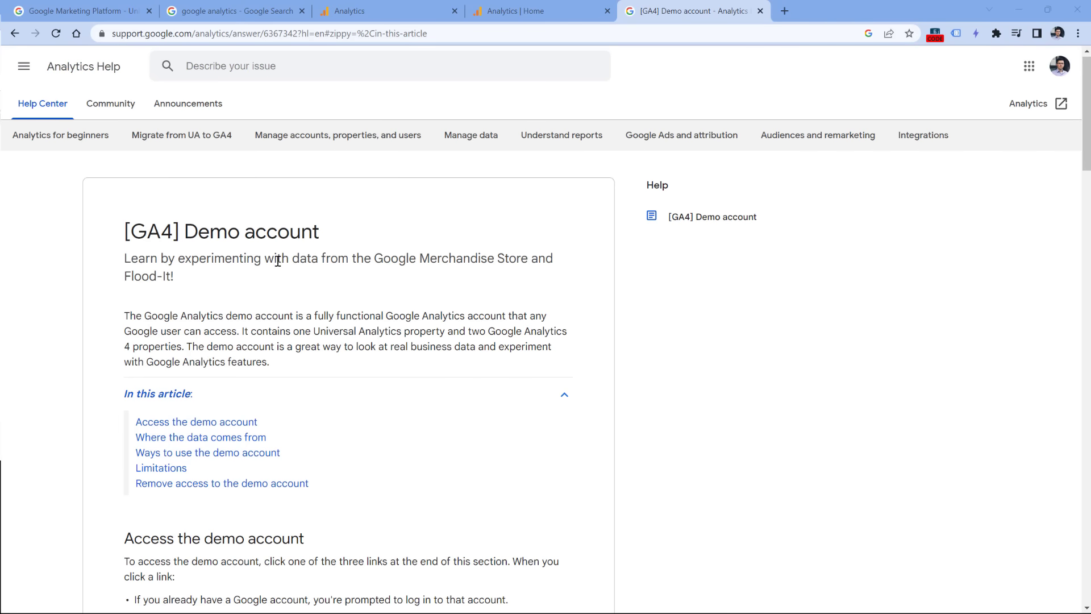
# - Find the demo account access links in the GA4 help article and open the Google Analytics 4 Google Merchandise Store property
pyautogui.scroll(-3, 262, 238)
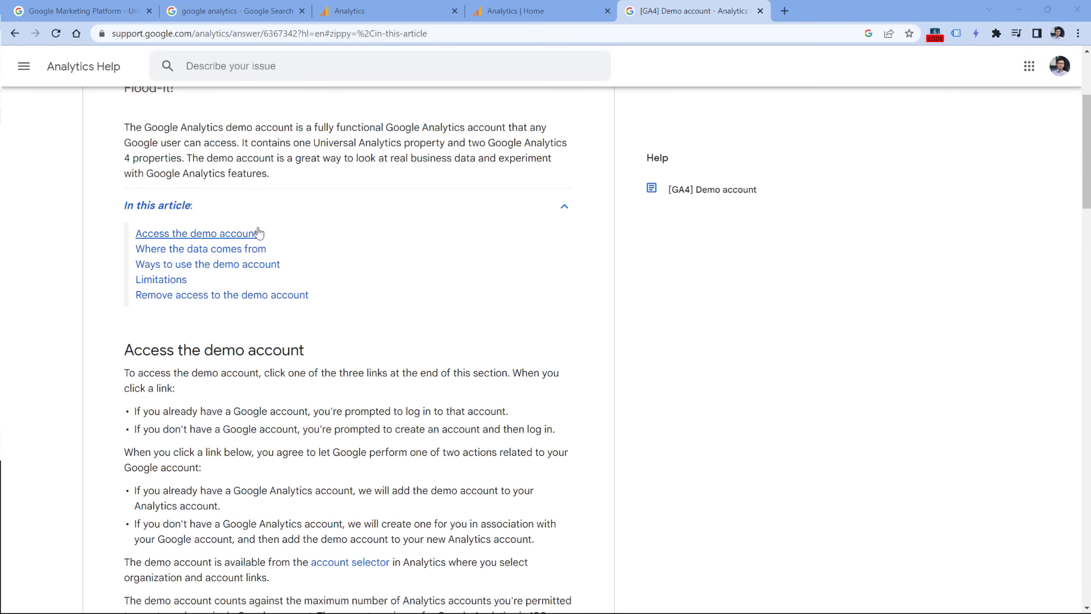
pyautogui.scroll(-7, 259, 233)
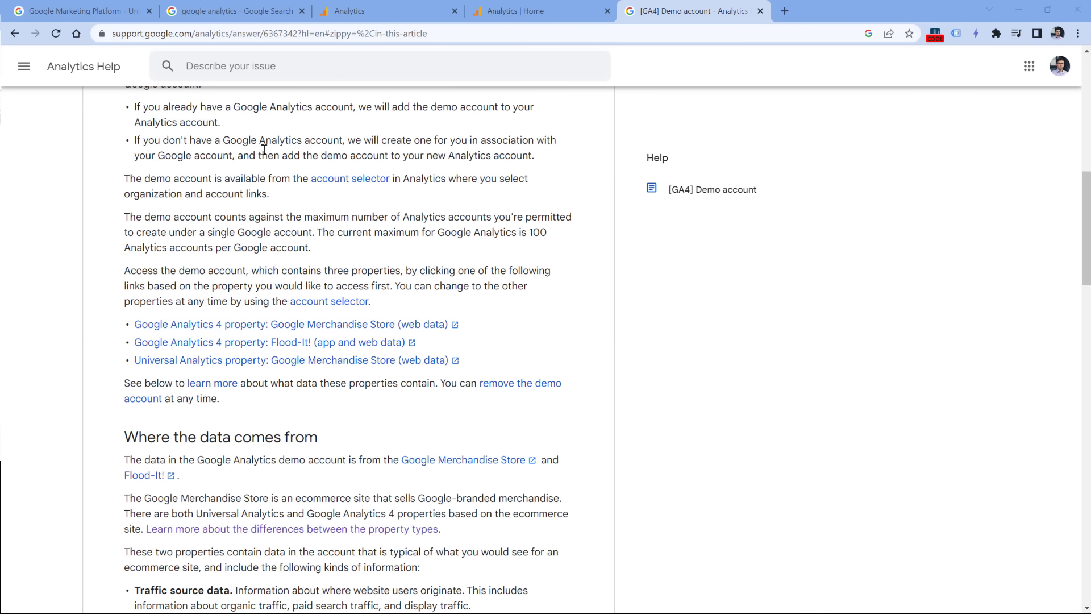
pyautogui.click(295, 328)
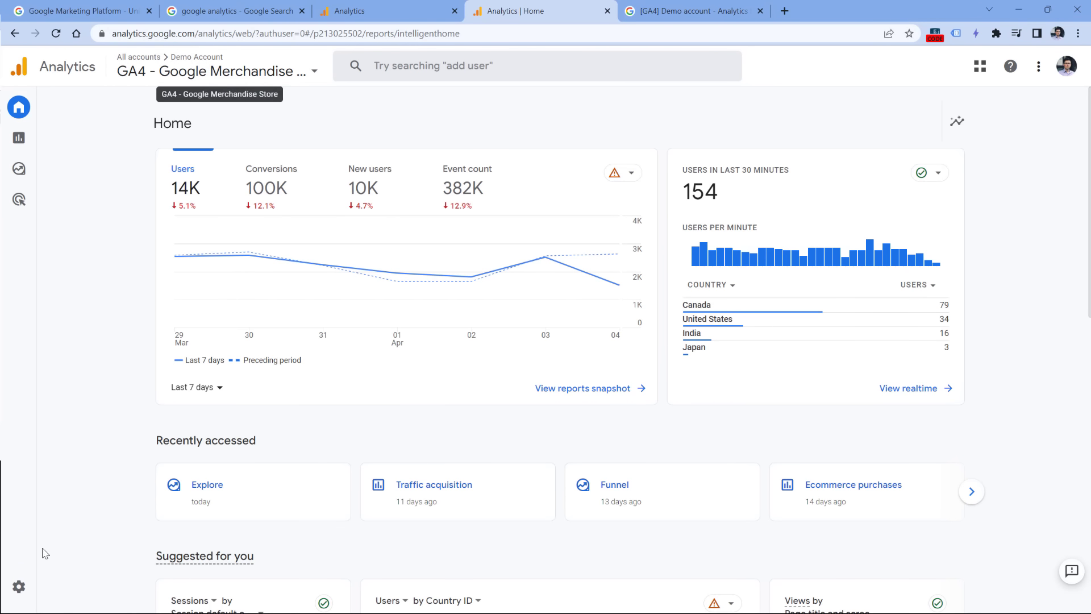
# - Review the Merchandise Store property's events, conversions, audiences and custom definitions in its admin settings, and return to the new property's settings
pyautogui.click(19, 586)
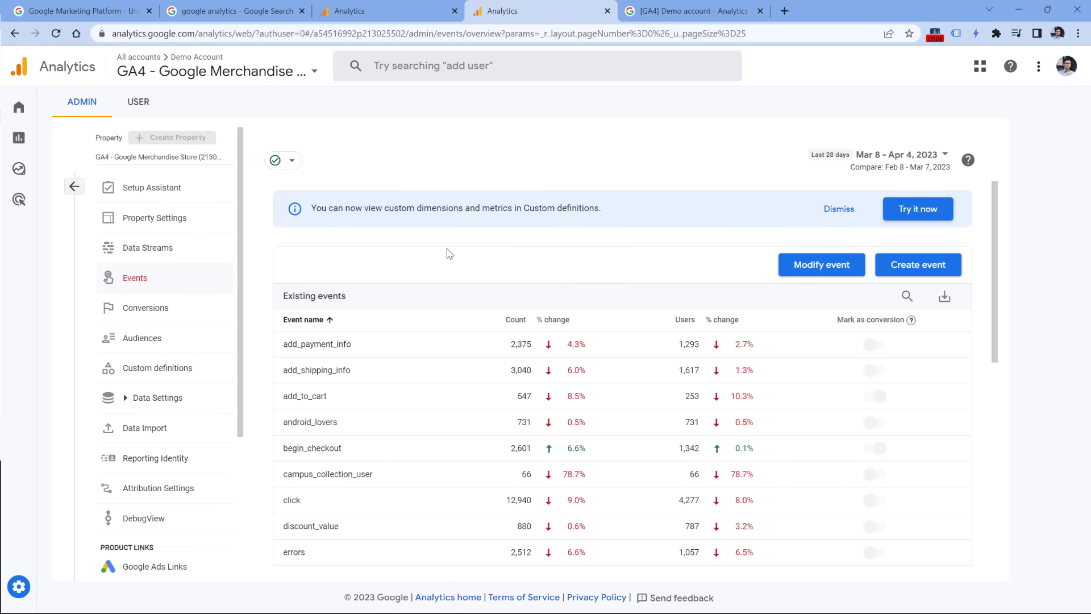
pyautogui.scroll(-2, 417, 225)
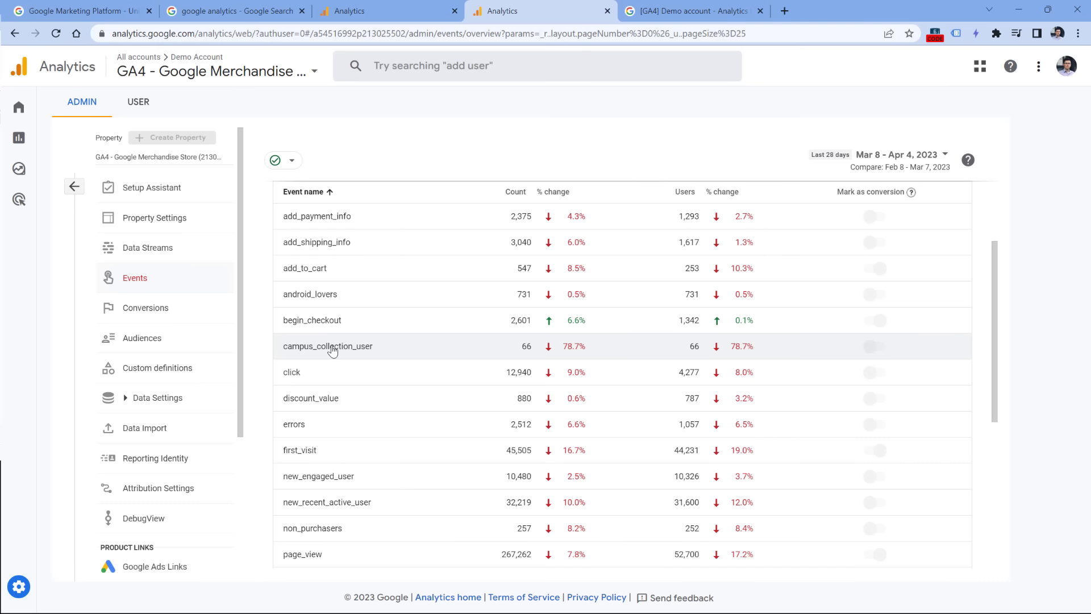
pyautogui.click(146, 317)
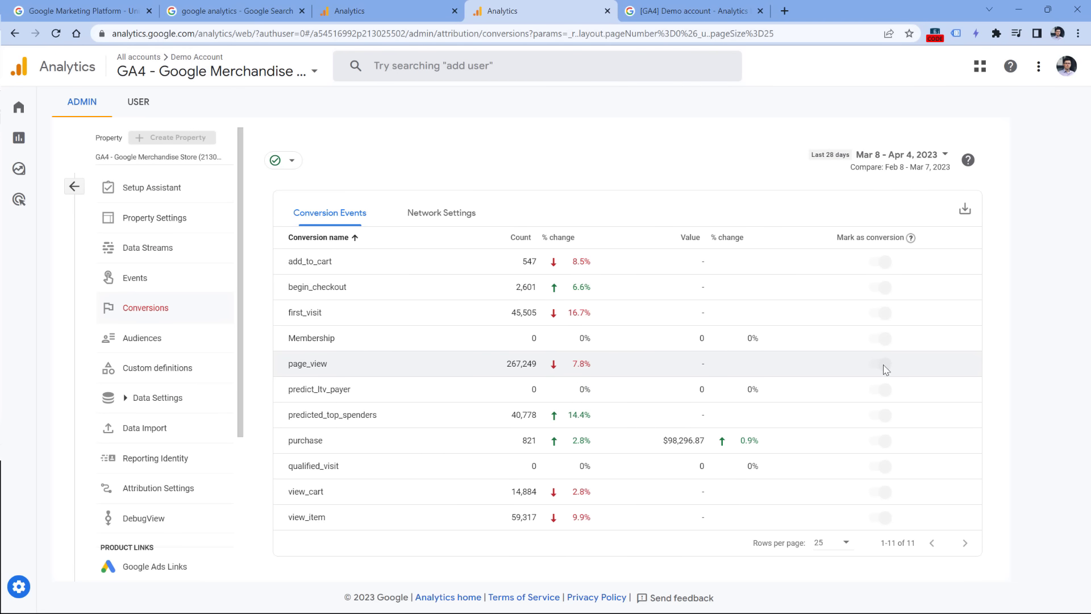
pyautogui.click(151, 340)
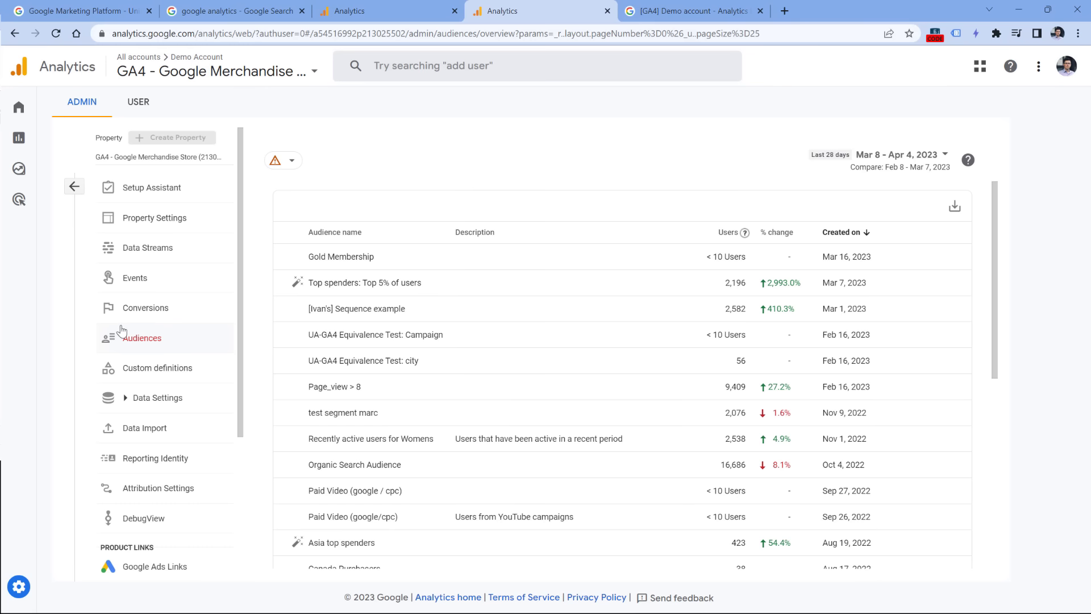
pyautogui.click(159, 372)
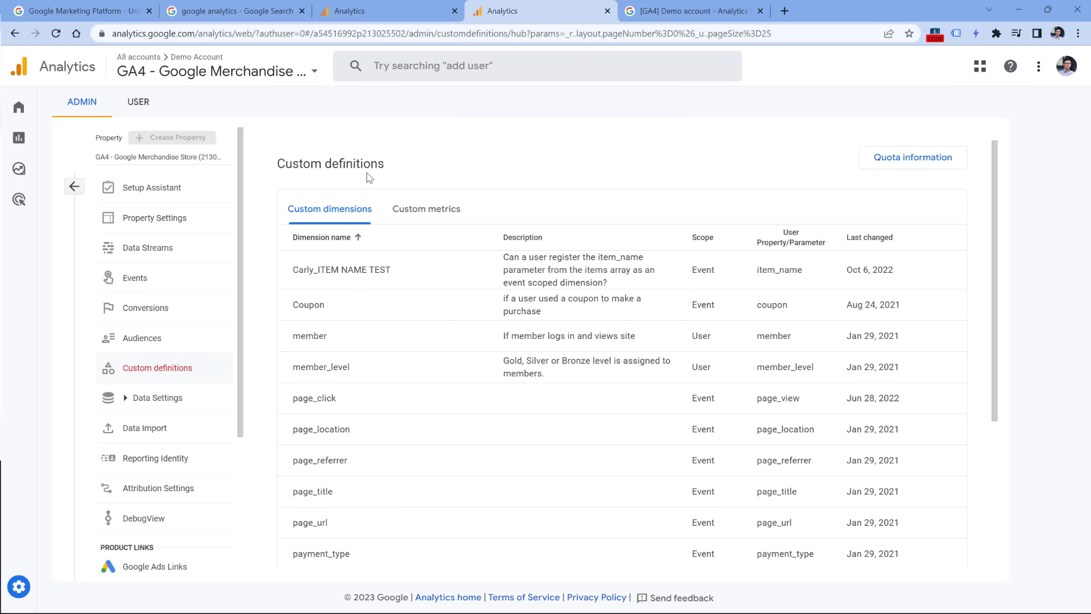
pyautogui.click(394, 10)
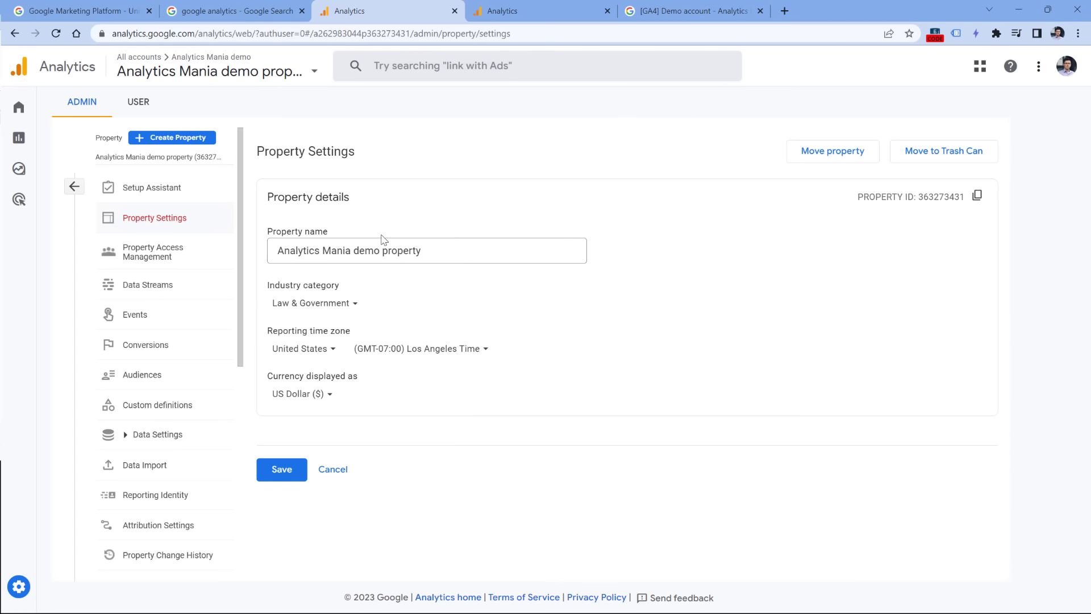
# - Review the property's data collection settings and set event data retention to 14 months
pyautogui.scroll(-1, 170, 326)
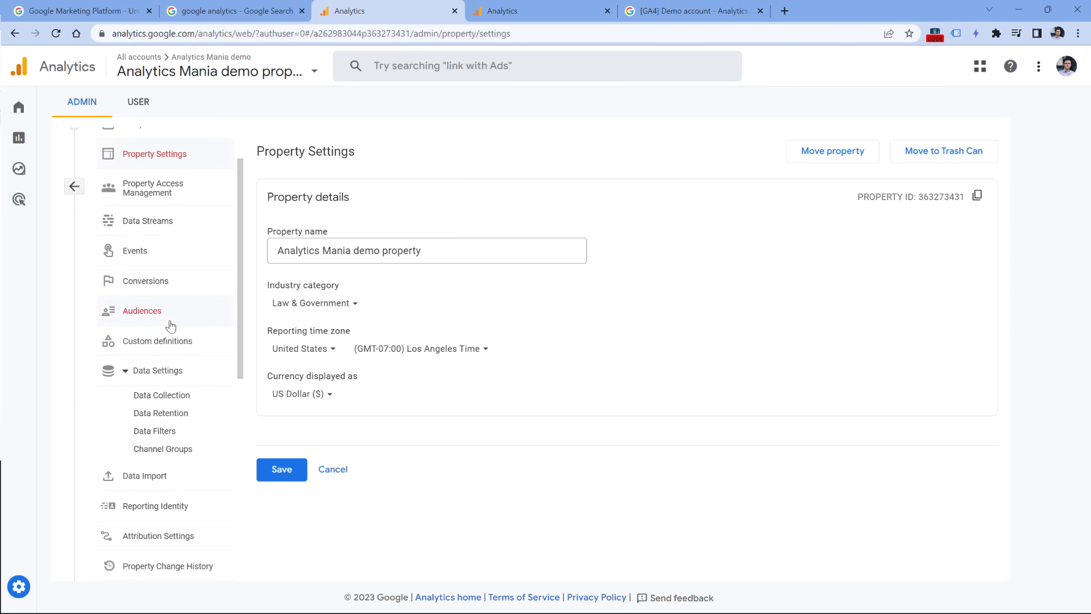
pyautogui.click(162, 400)
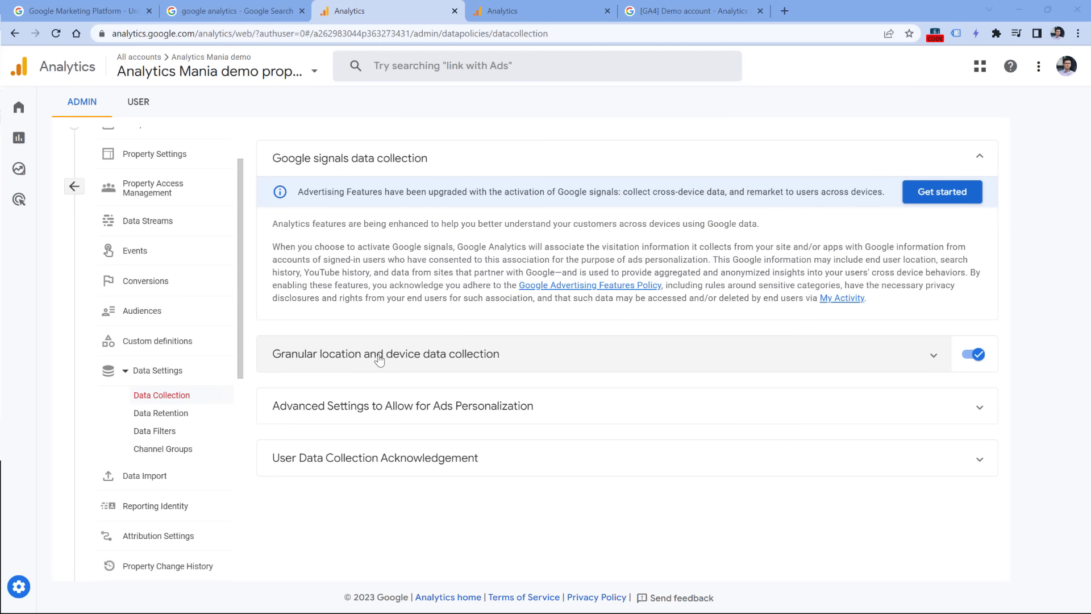
pyautogui.click(163, 418)
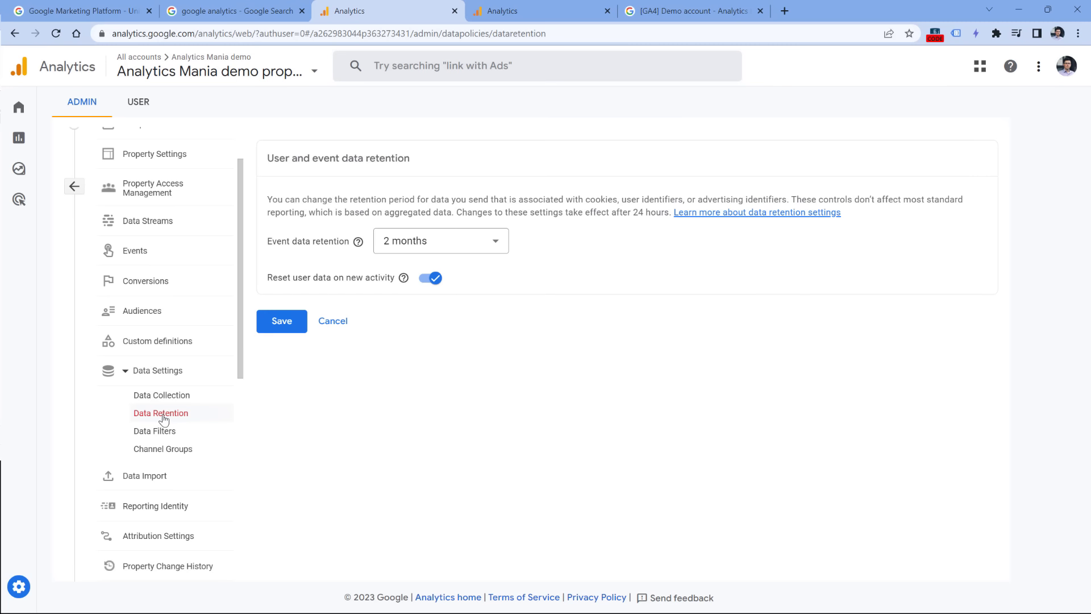
pyautogui.click(452, 247)
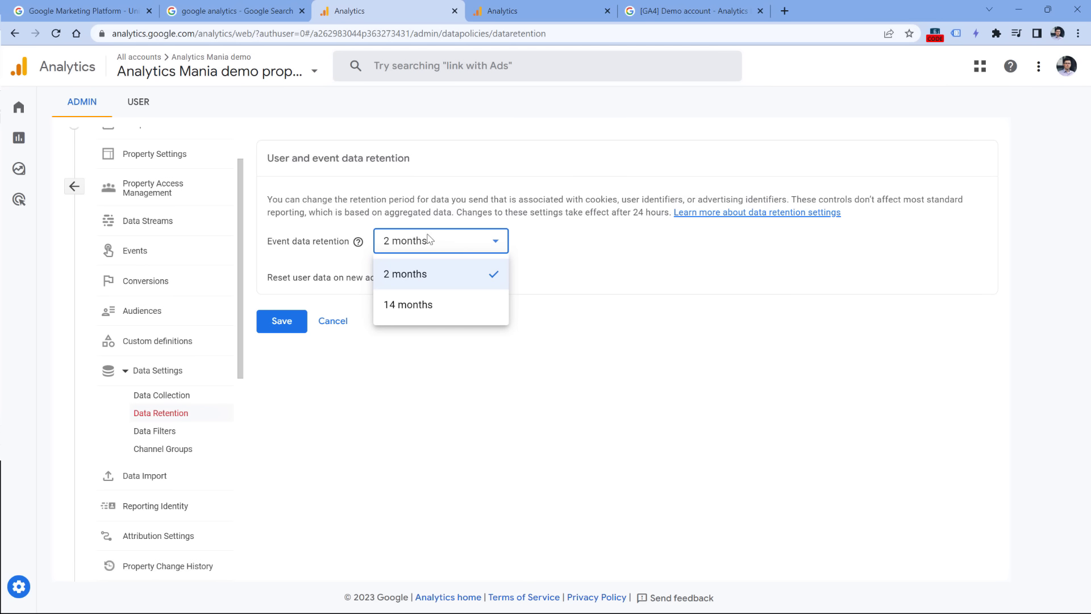
pyautogui.click(418, 307)
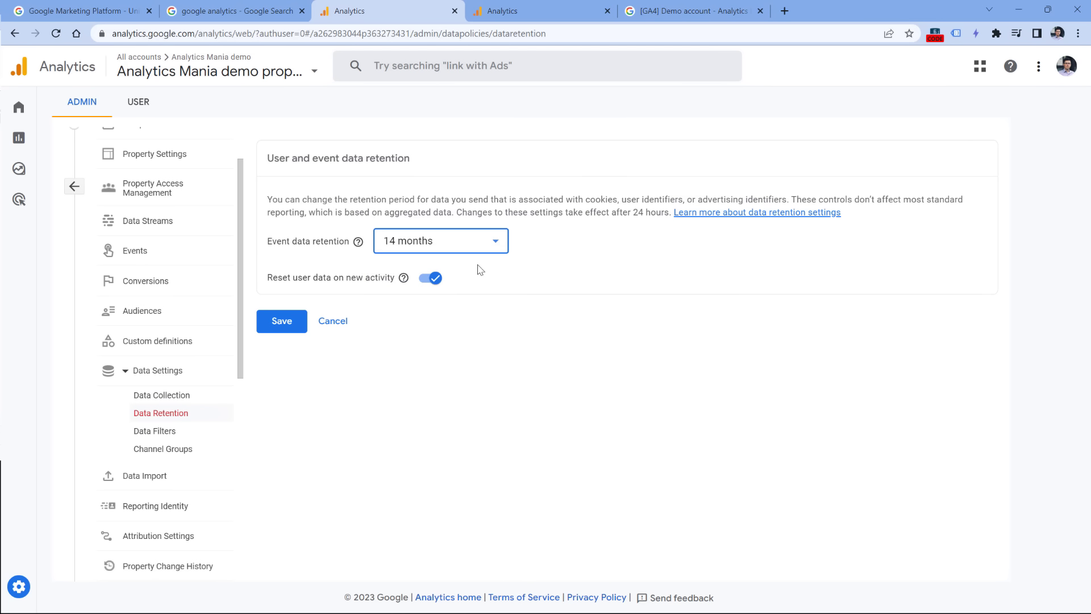
pyautogui.click(438, 248)
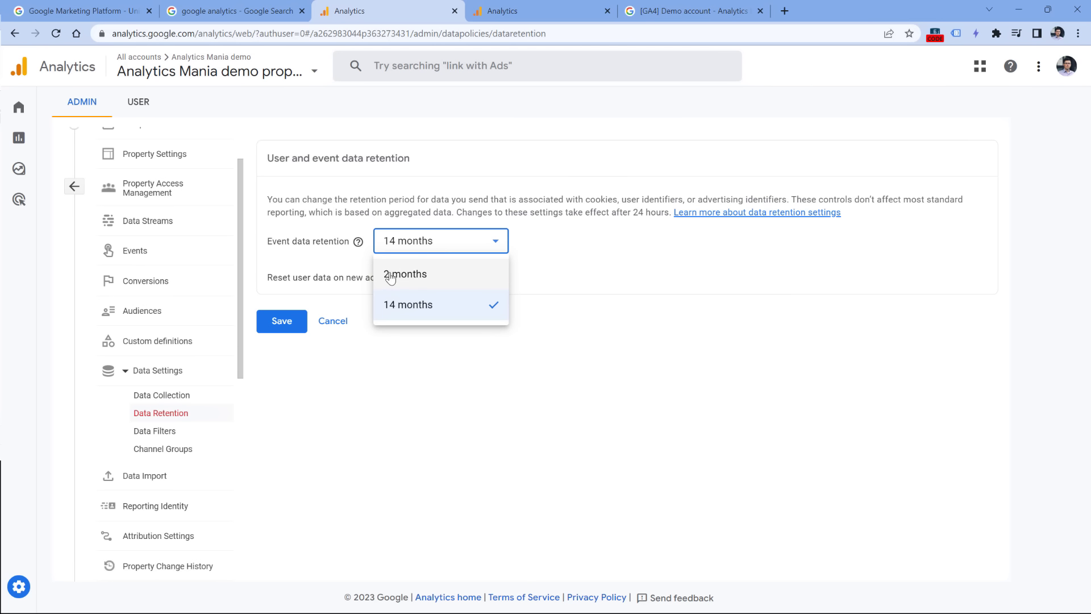
pyautogui.click(532, 247)
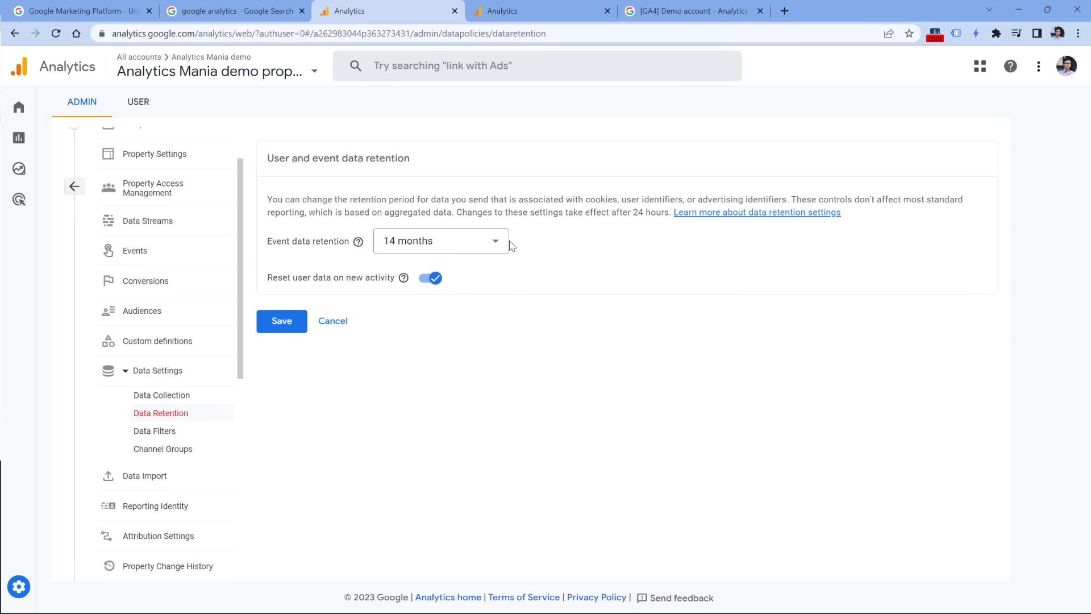
# - Review the property's data filters and look through the remaining property settings and product links
pyautogui.moveTo(67, 159)
pyautogui.click(157, 433)
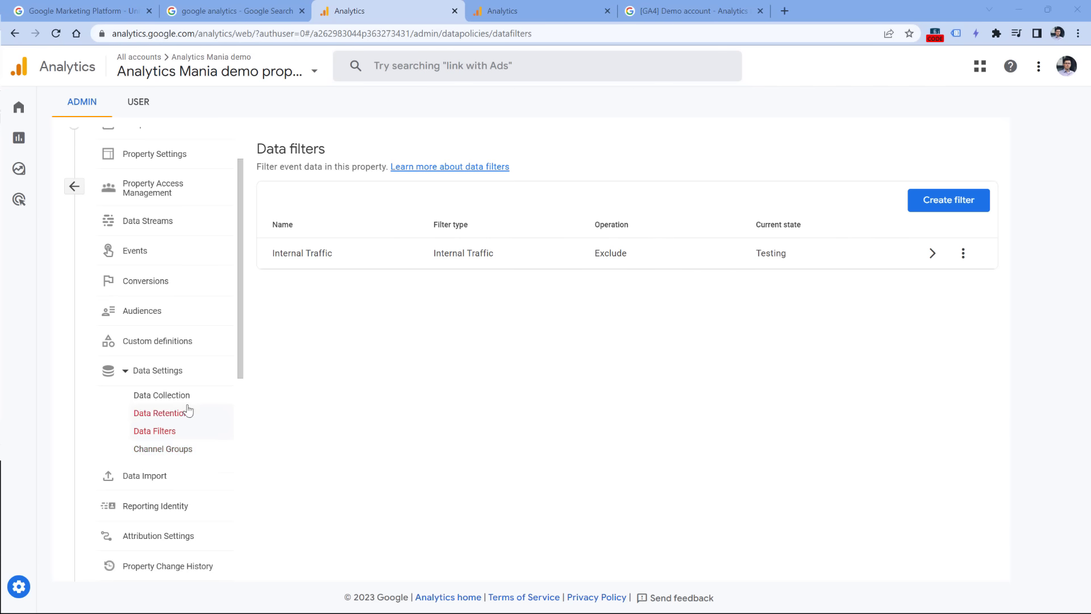
pyautogui.click(127, 372)
pyautogui.scroll(-1, 154, 336)
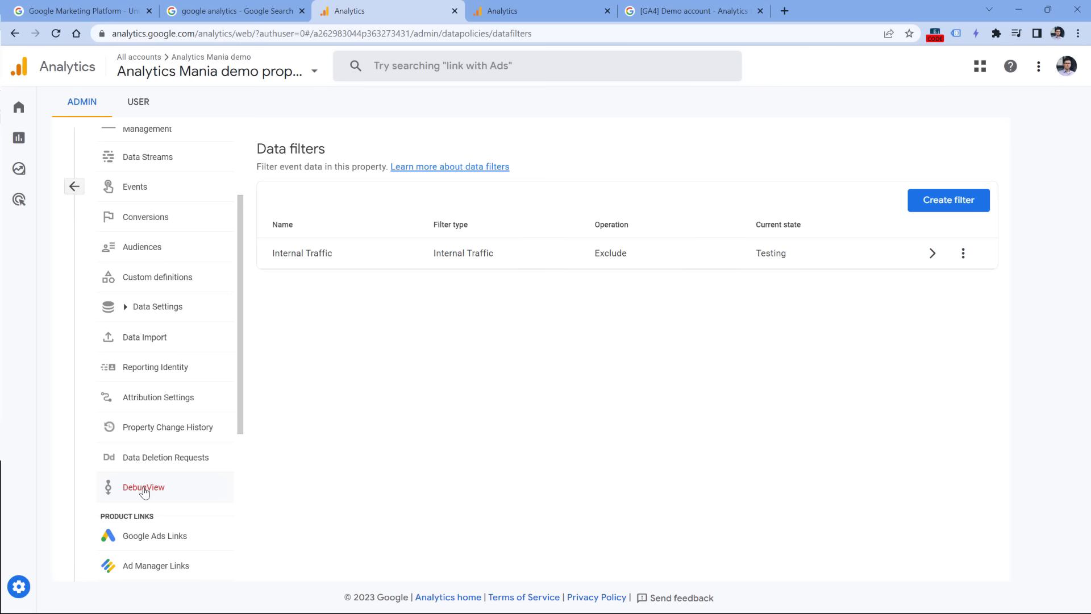
pyautogui.scroll(-5, 151, 488)
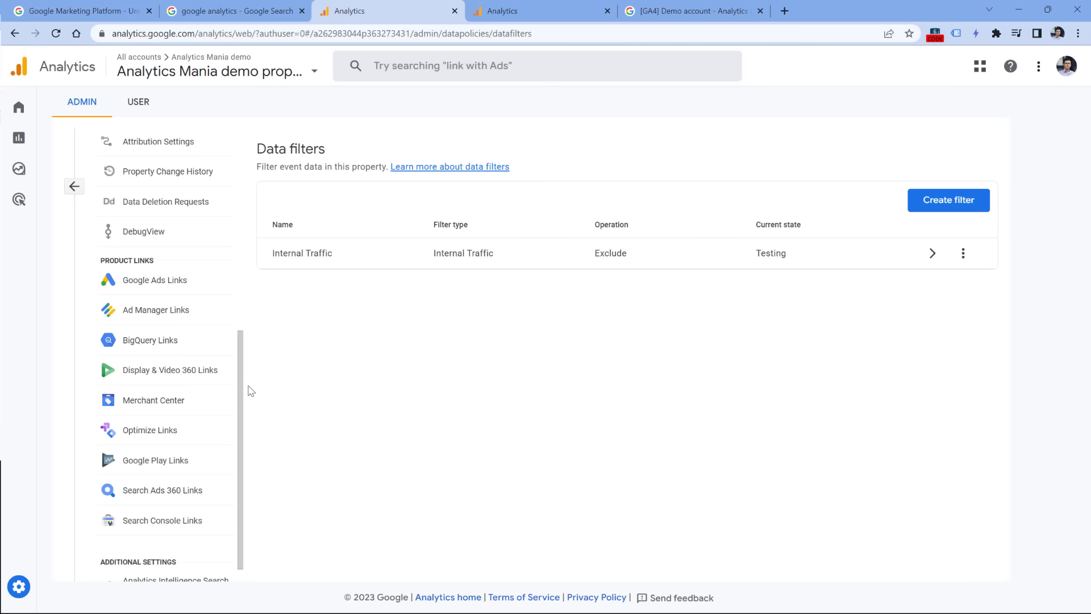
pyautogui.scroll(-1, 210, 348)
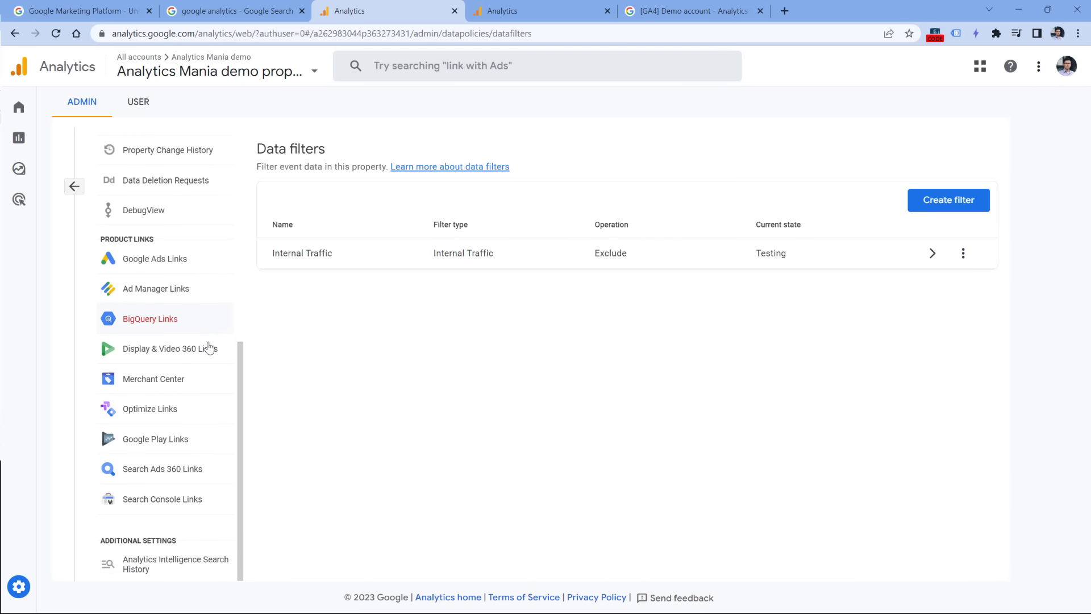
pyautogui.scroll(7, 210, 349)
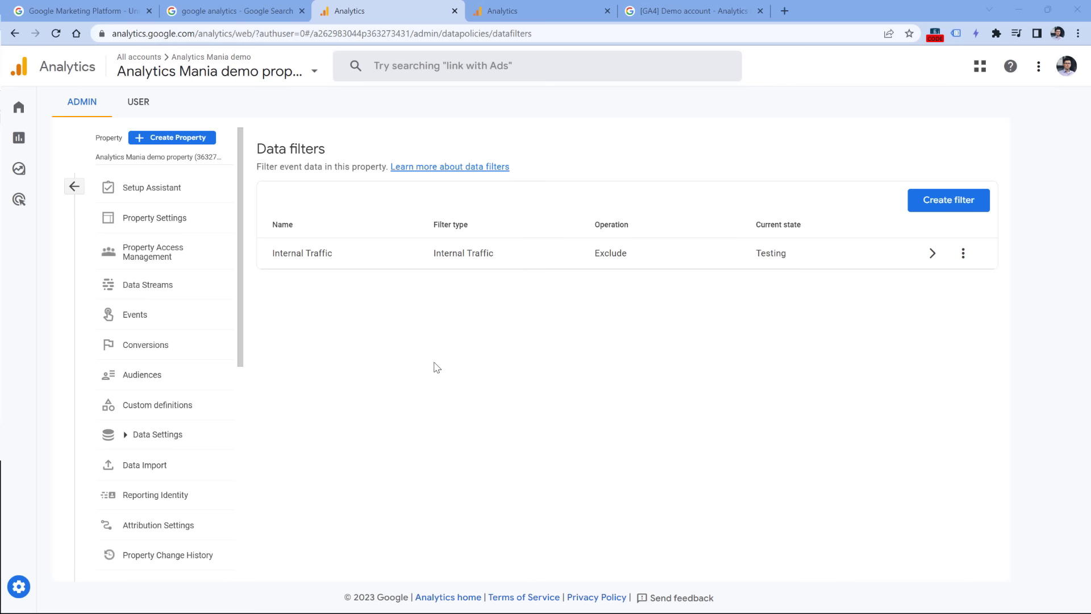
pyautogui.click(153, 290)
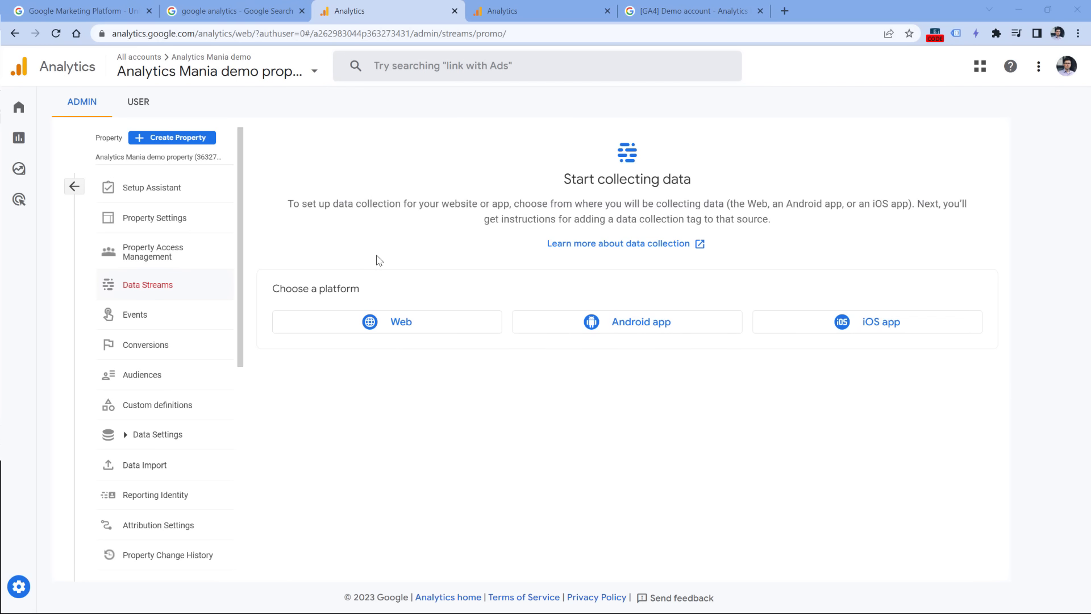
pyautogui.click(391, 326)
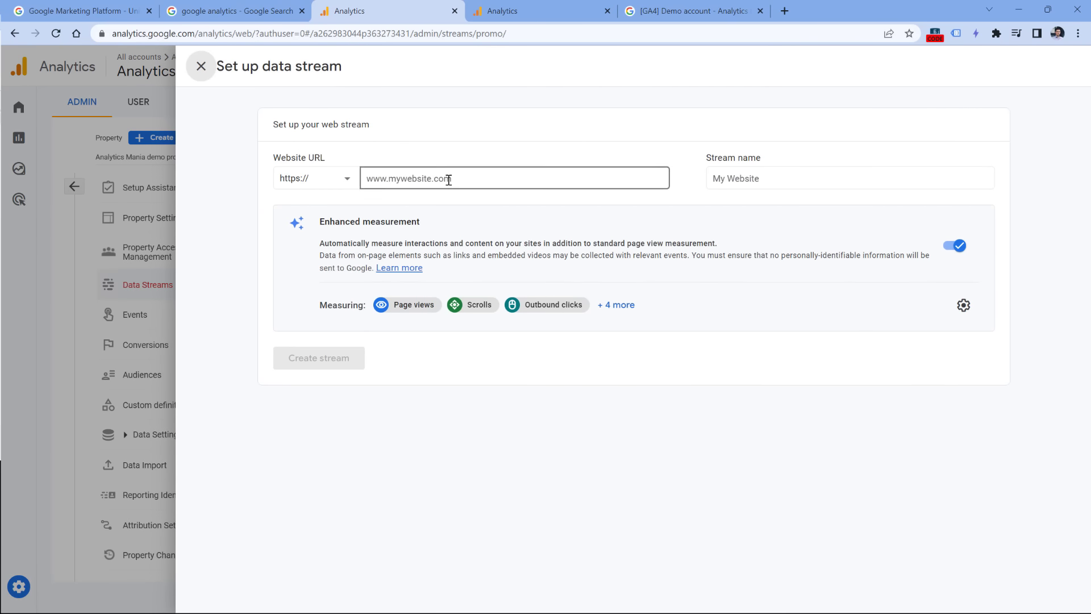
pyautogui.click(449, 179)
pyautogui.click(739, 178)
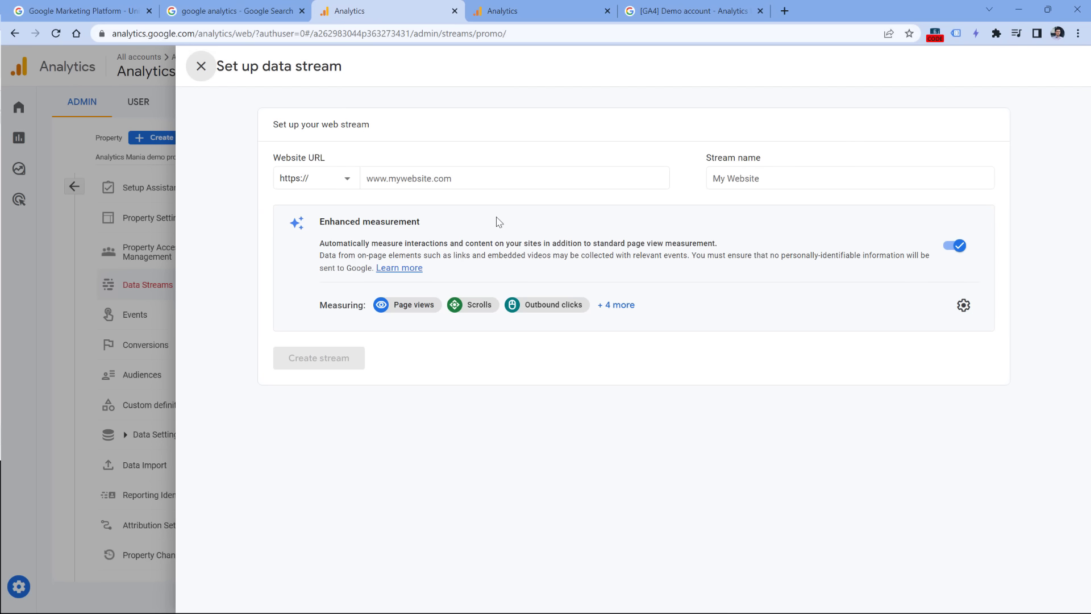
pyautogui.click(424, 182)
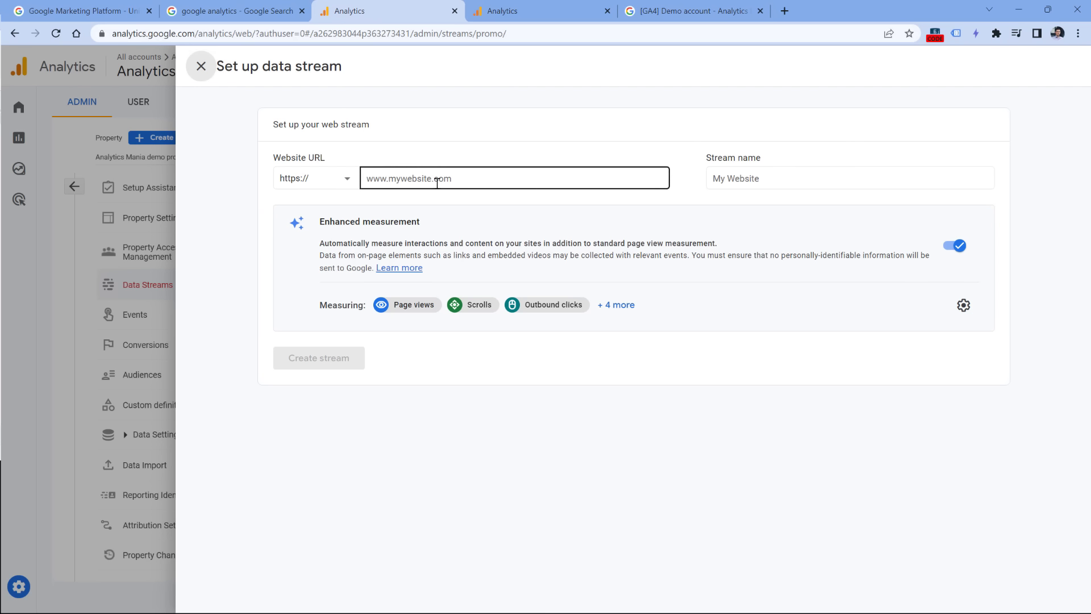
pyautogui.click(436, 182)
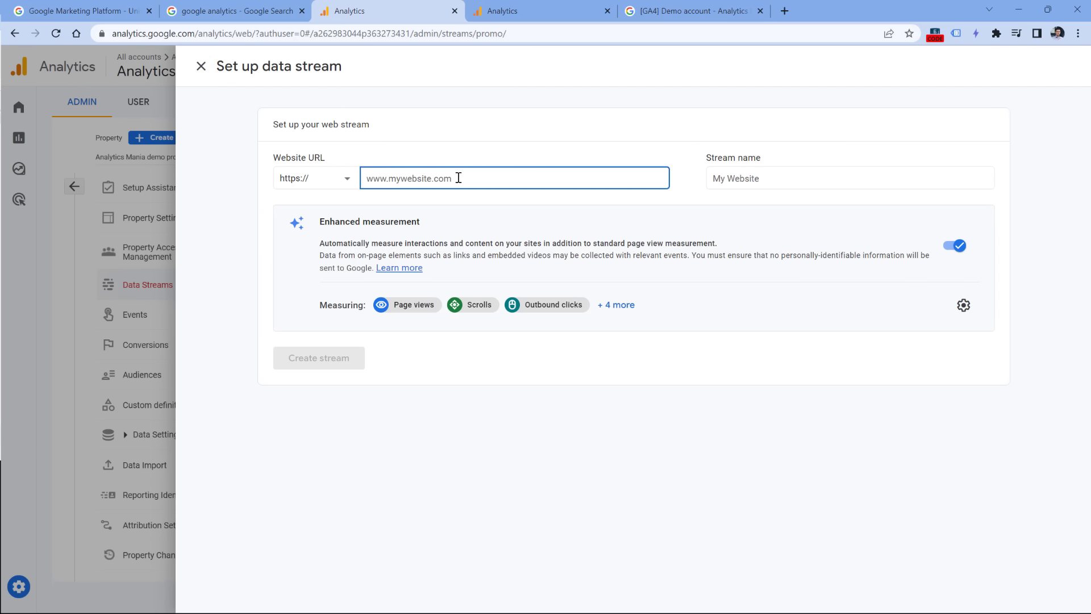
pyautogui.write('gtmcourse.myshopify.com')
pyautogui.click(725, 177)
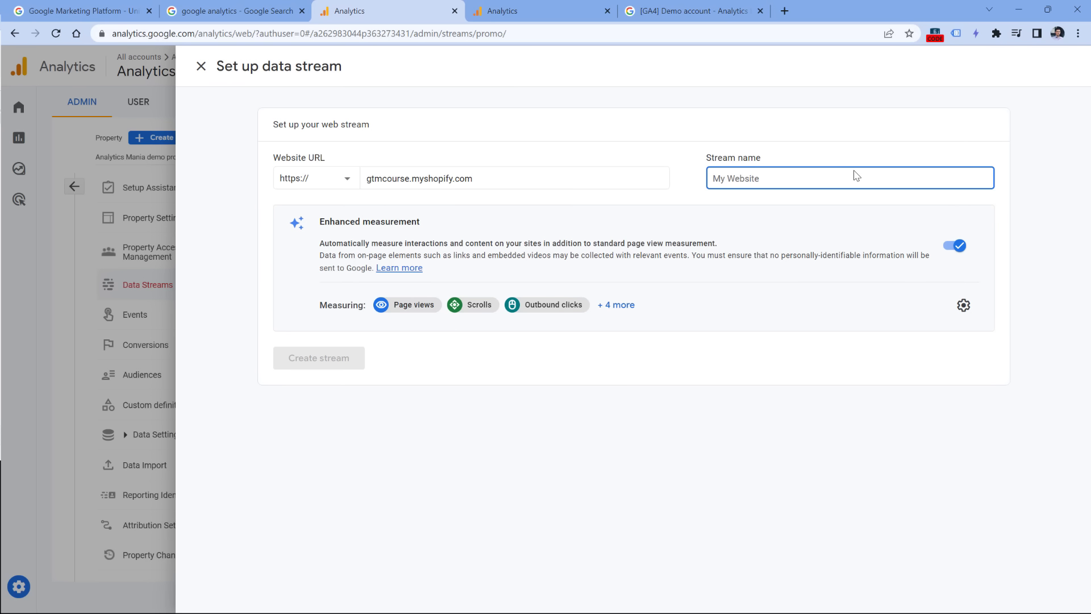
pyautogui.write('Website')
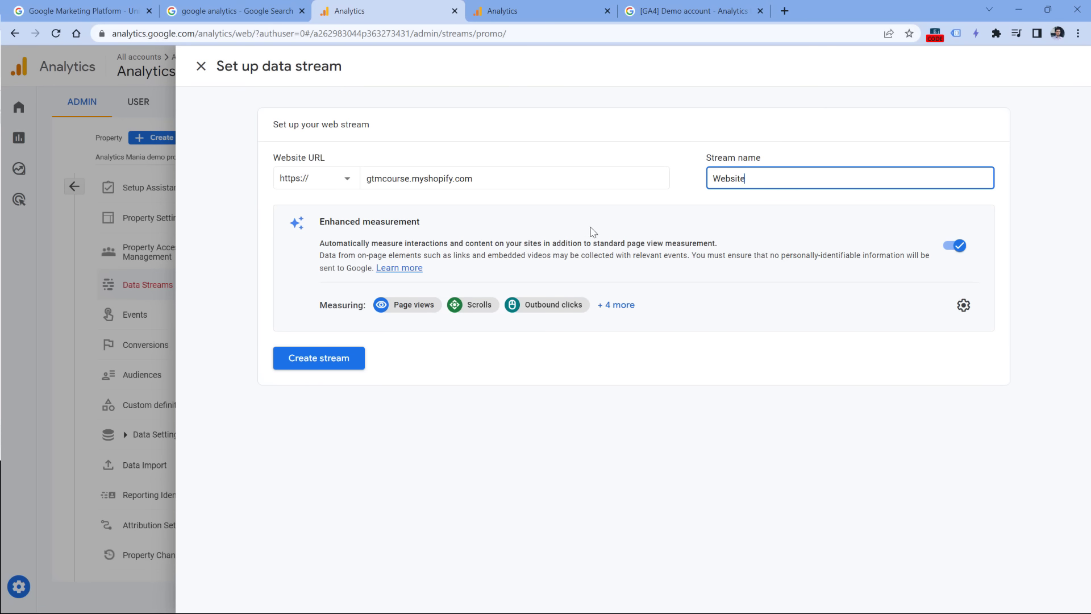
# - Turn off Form interactions in the stream's enhanced measurement settings, save them and create the stream
pyautogui.click(616, 305)
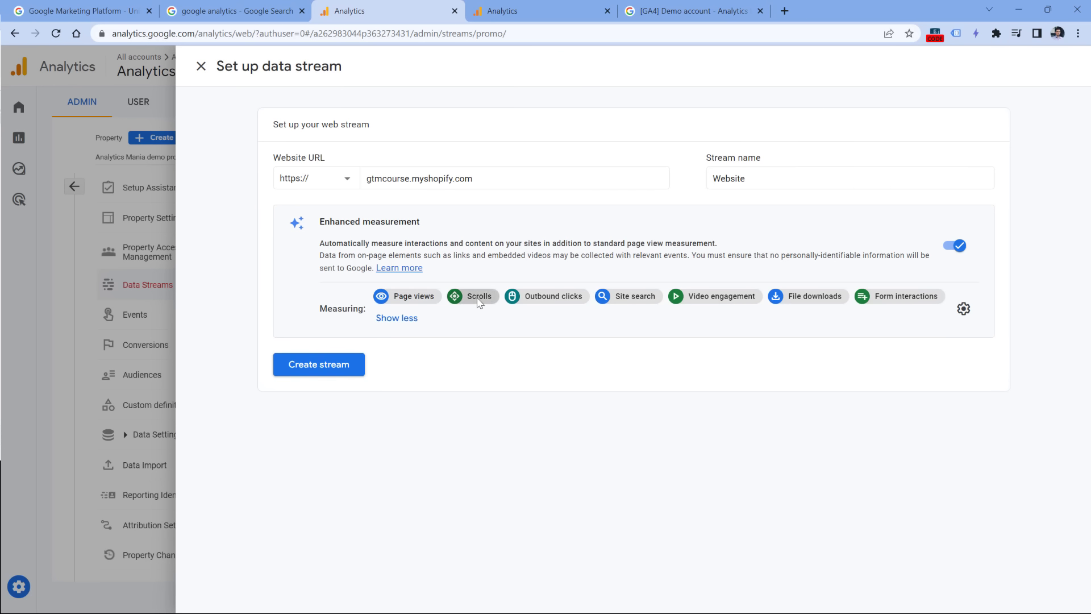
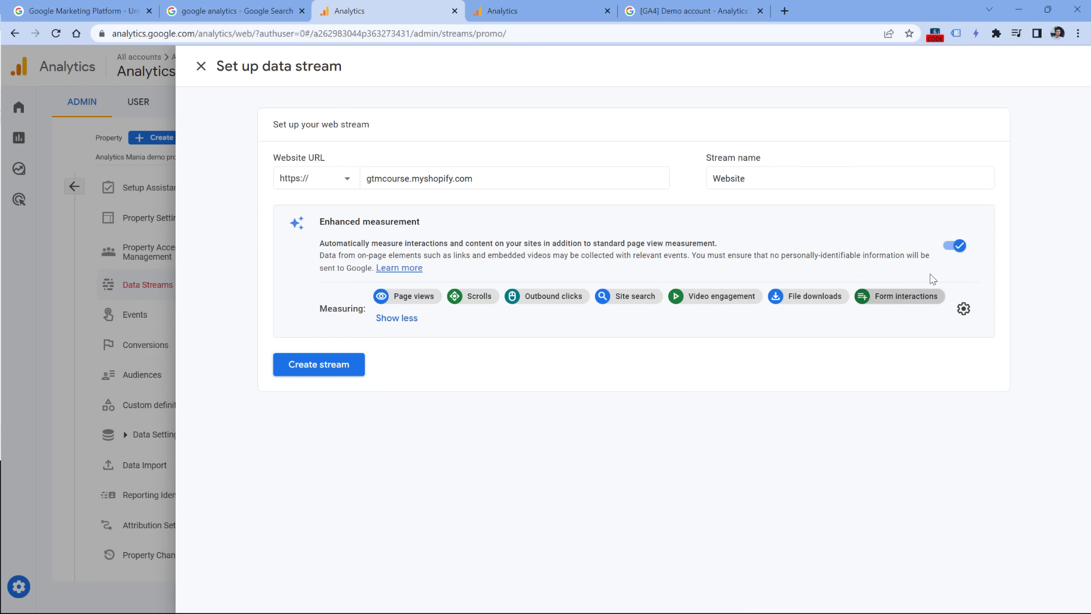
pyautogui.click(965, 310)
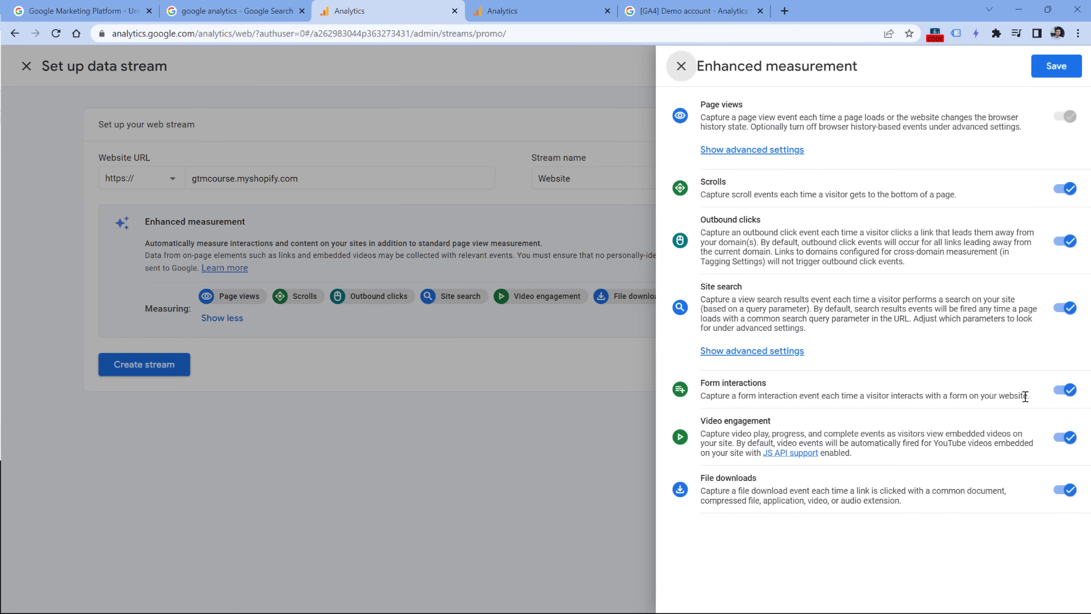
pyautogui.click(1065, 390)
pyautogui.click(1057, 68)
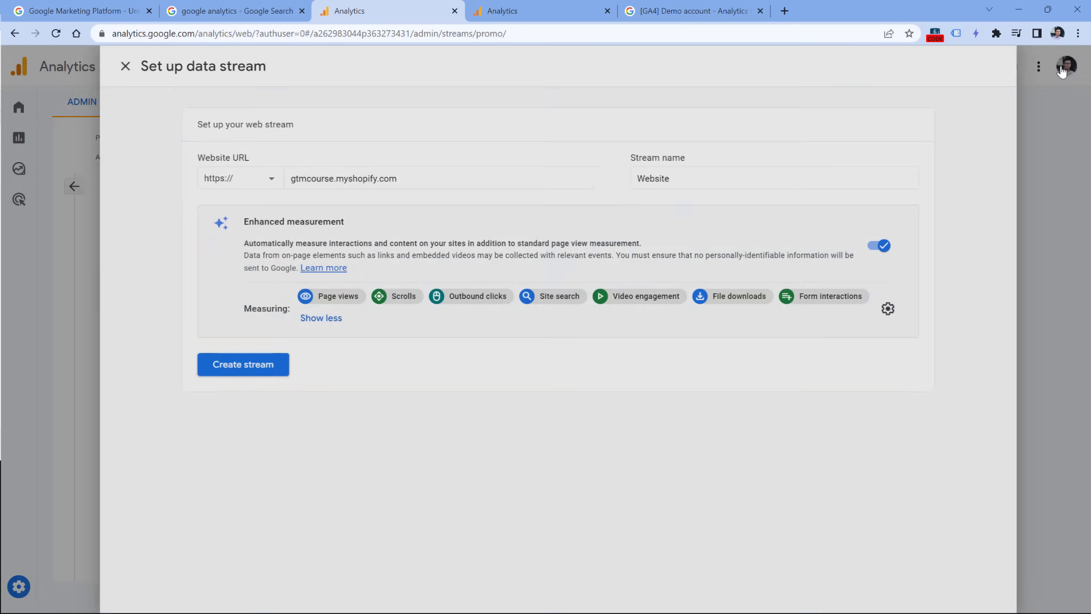
pyautogui.click(318, 363)
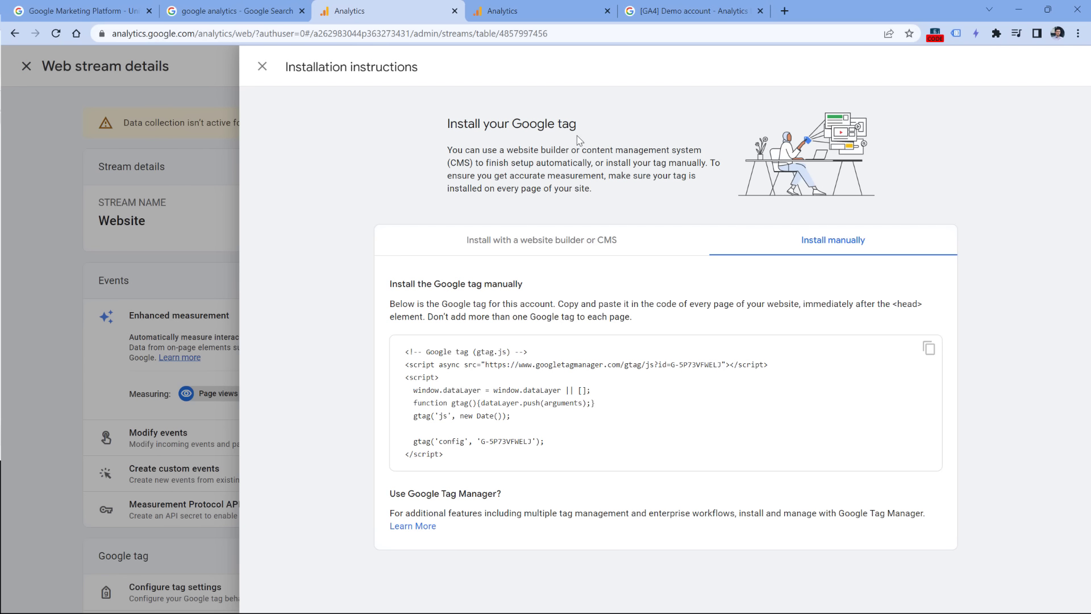
# - Review the Google tag installation instructions, both the manual code snippet and the supported website builder platforms, and close them
pyautogui.moveTo(463, 462); pyautogui.dragTo(402, 361)
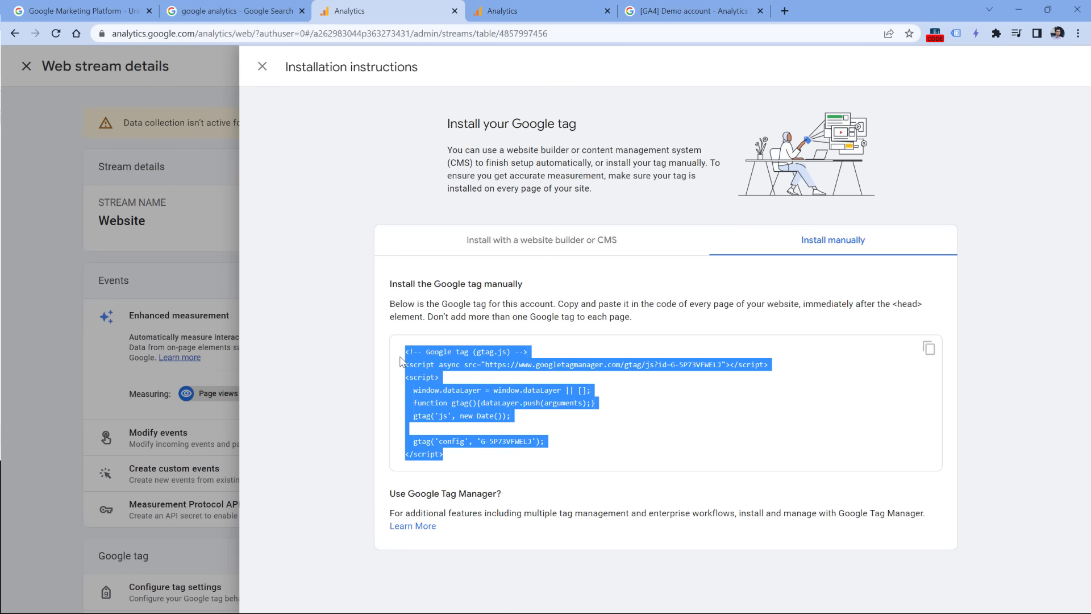
pyautogui.click(429, 373)
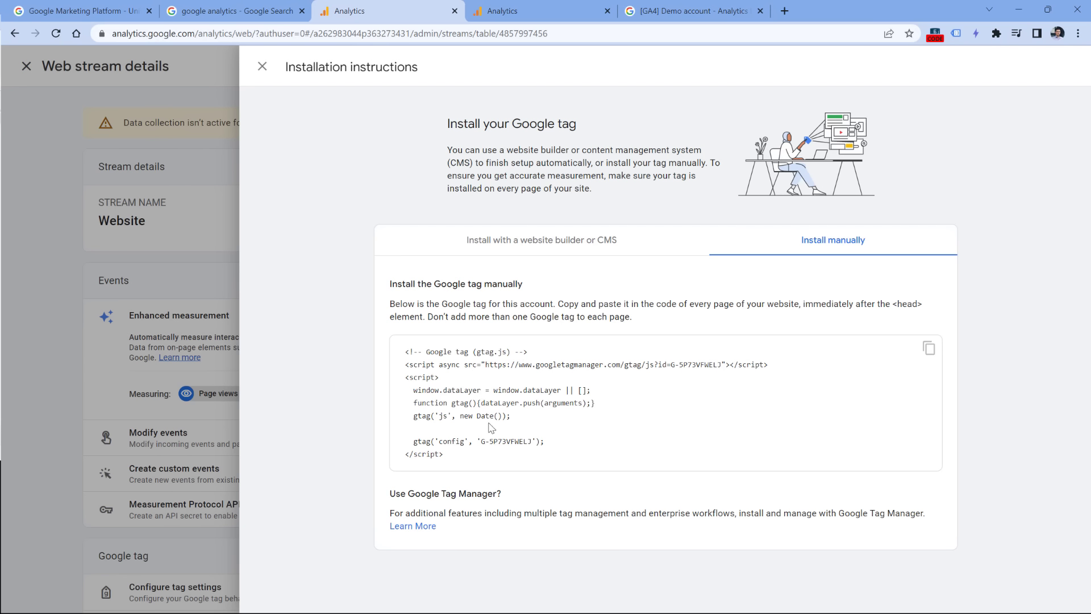
pyautogui.moveTo(444, 456); pyautogui.dragTo(407, 355)
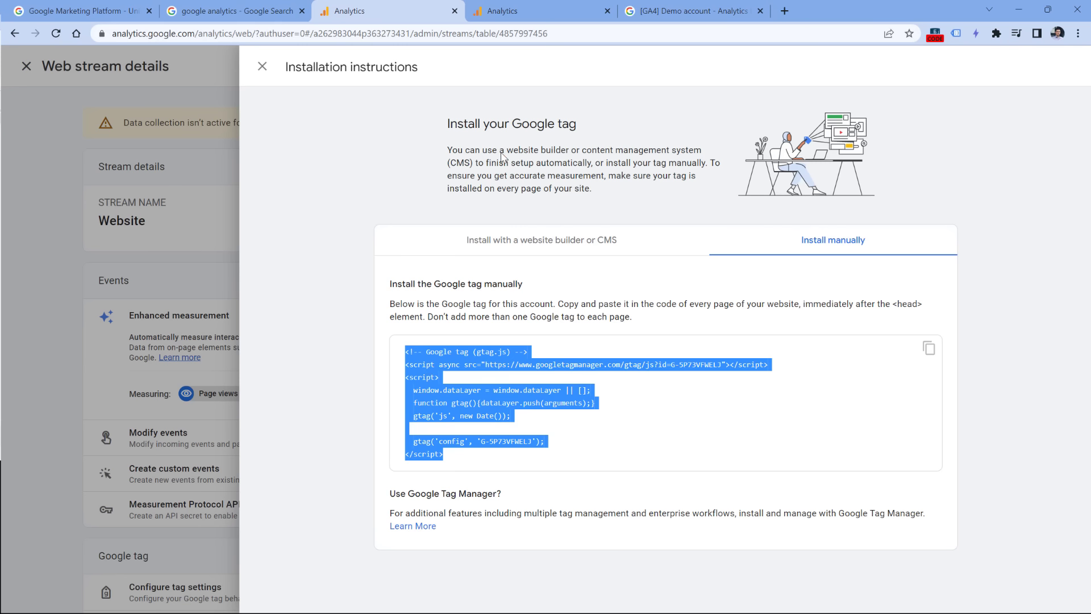
pyautogui.click(535, 246)
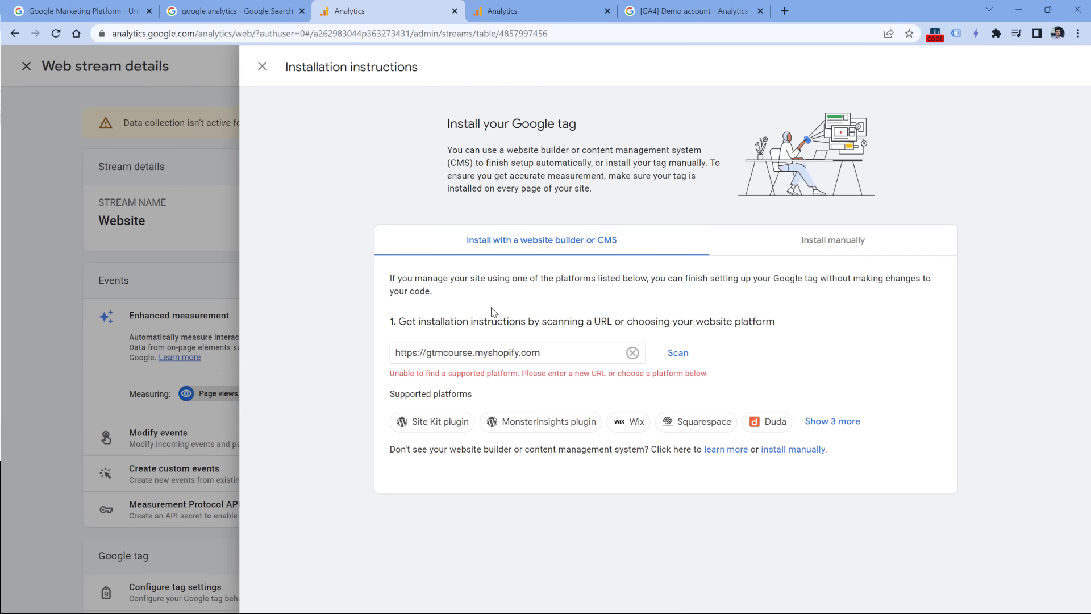
pyautogui.click(832, 423)
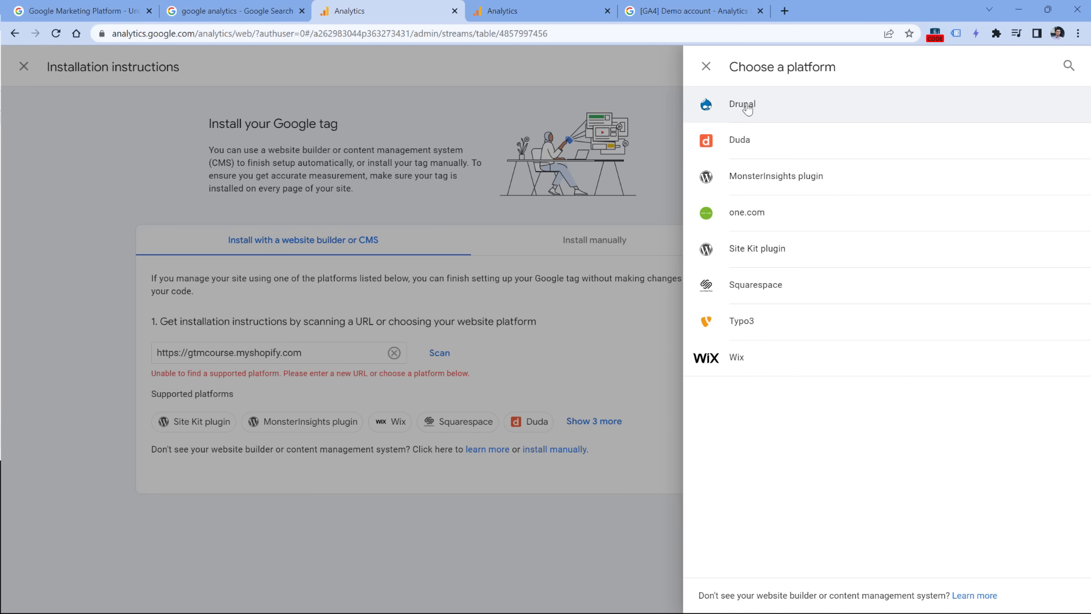
pyautogui.click(706, 67)
pyautogui.click(811, 256)
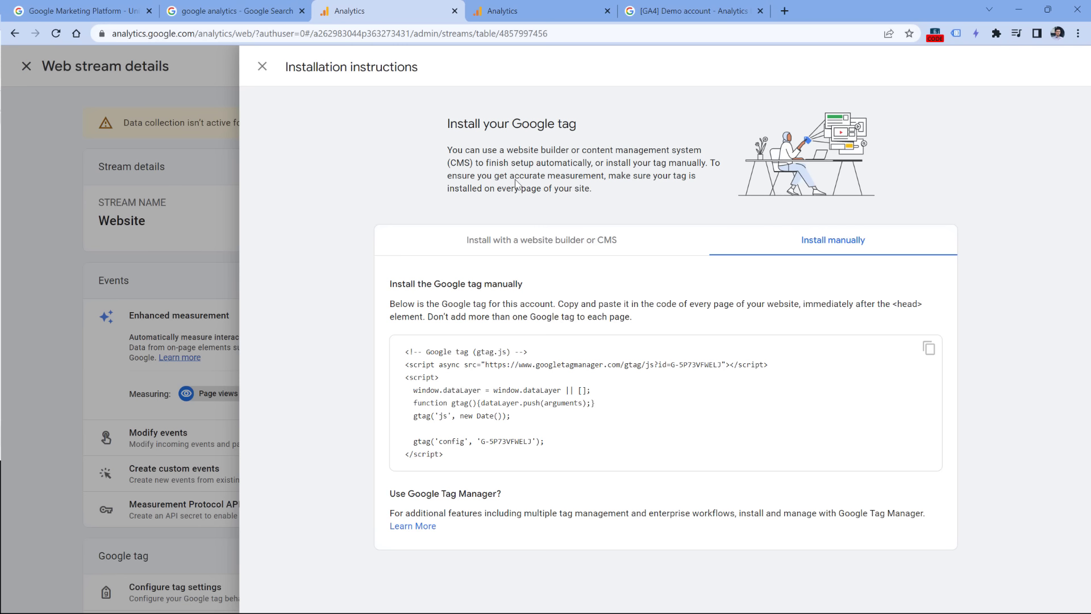
pyautogui.click(263, 68)
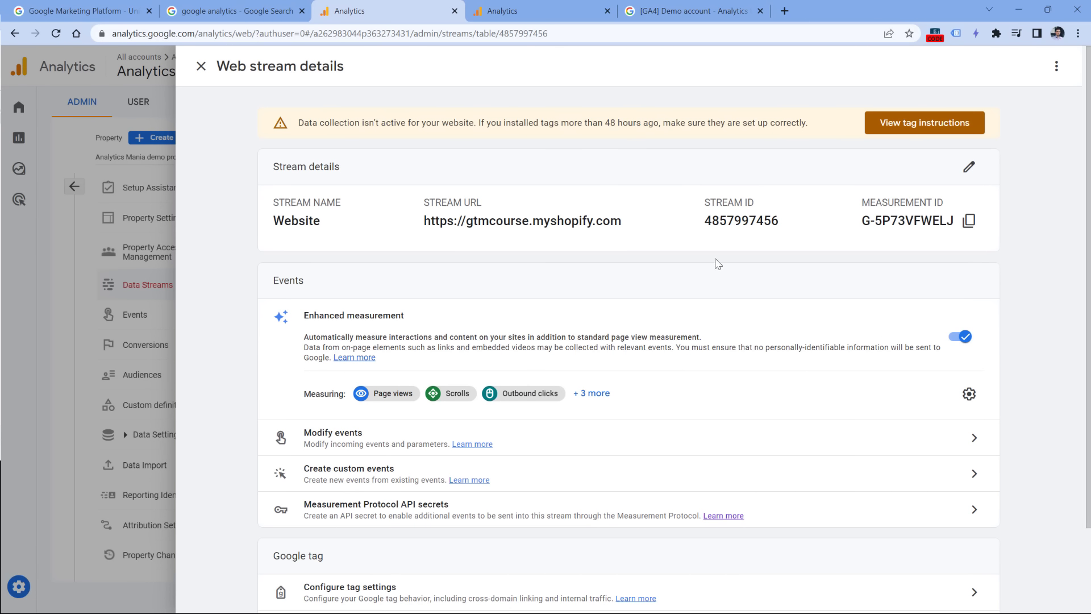
# - Examine the web stream details, including its measurement ID, event options and Google tag settings
pyautogui.moveTo(871, 221); pyautogui.dragTo(953, 221)
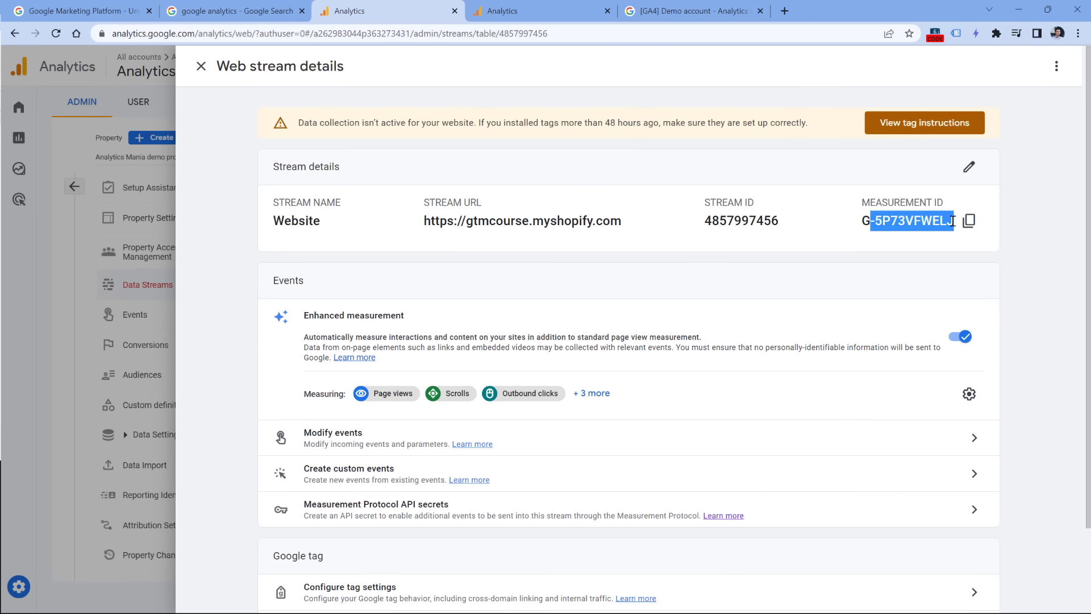
pyautogui.click(953, 221)
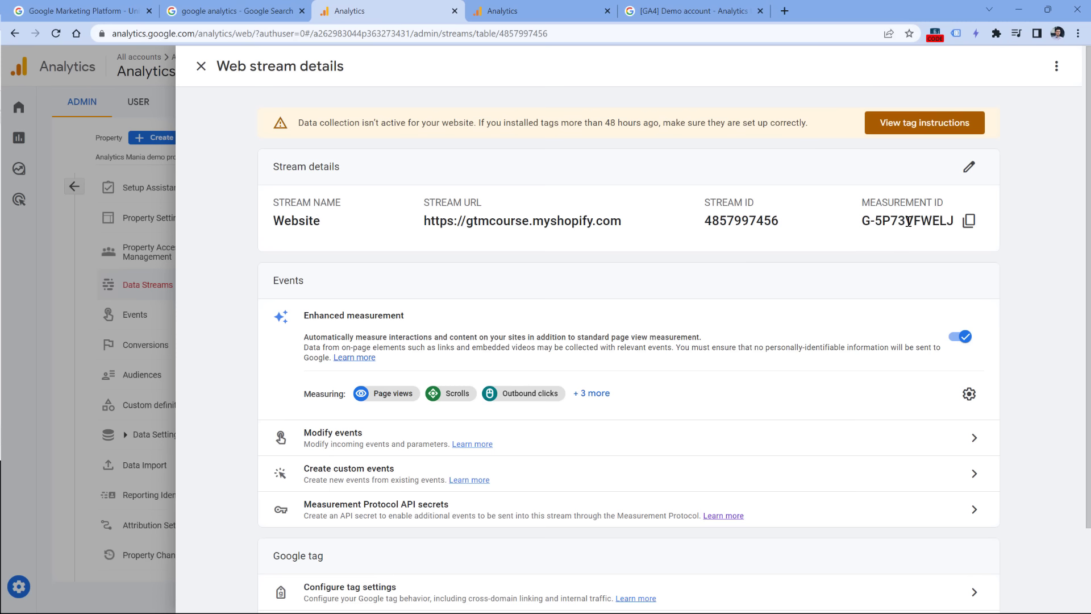
pyautogui.scroll(-1, 540, 227)
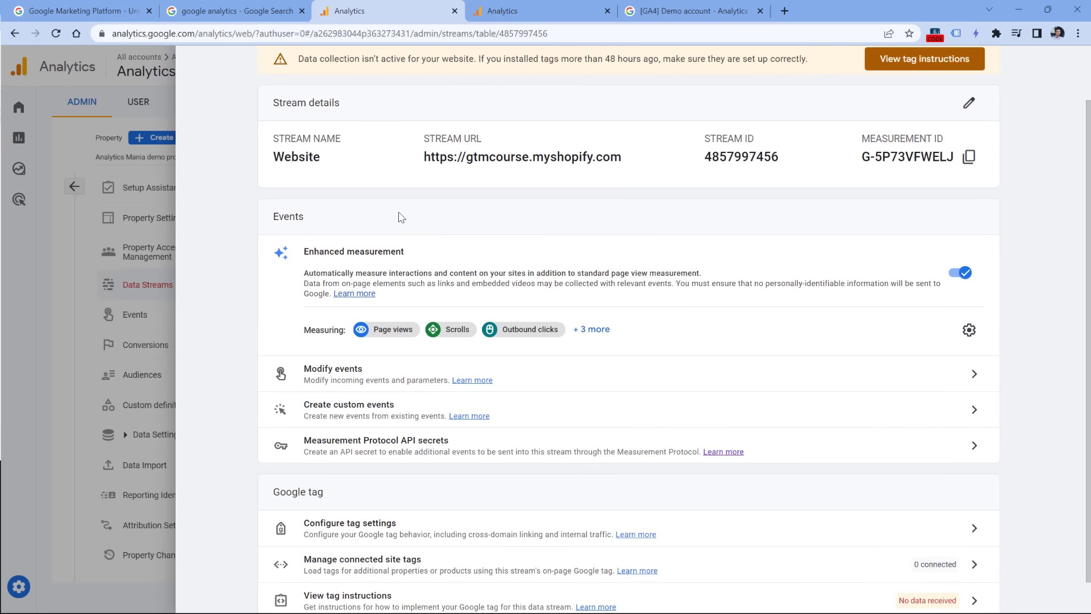
pyautogui.scroll(1, 401, 217)
pyautogui.scroll(-2, 400, 217)
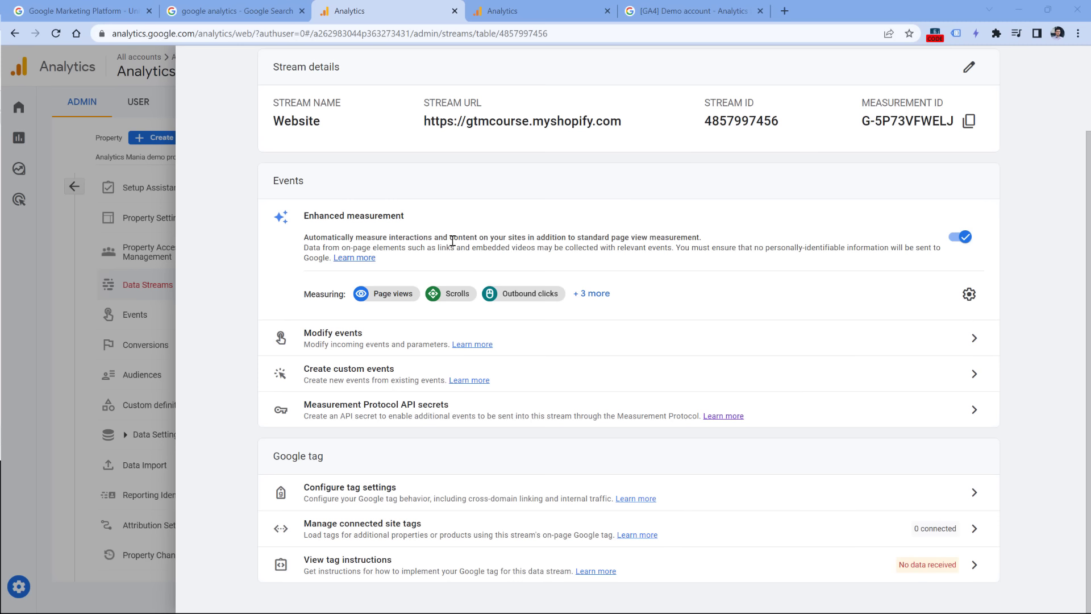
# - Open the Website stream's Google tag settings and show the complete list of available settings
pyautogui.click(361, 500)
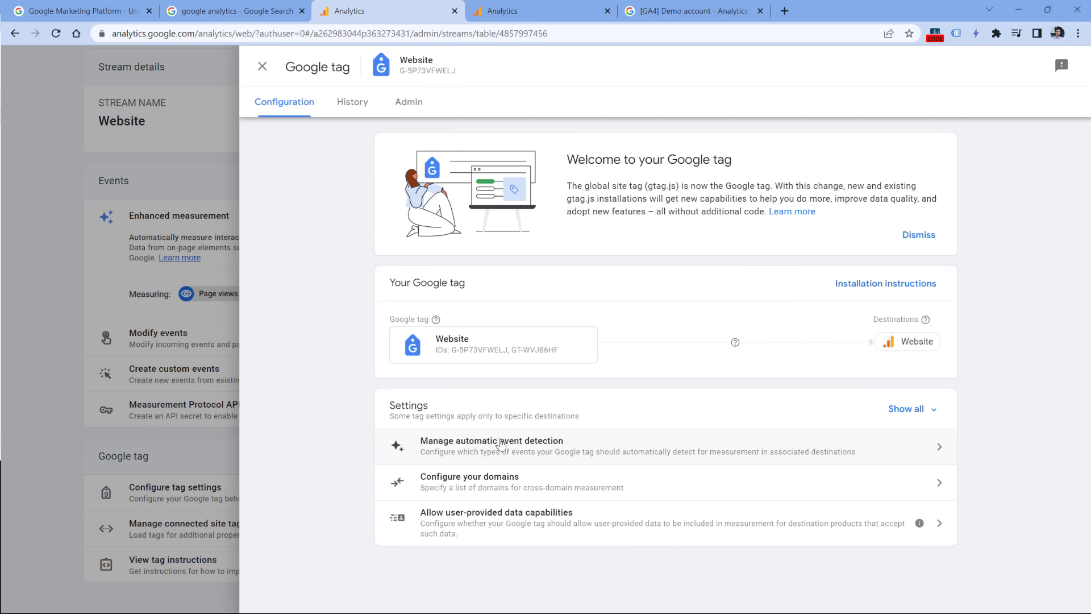
pyautogui.click(919, 411)
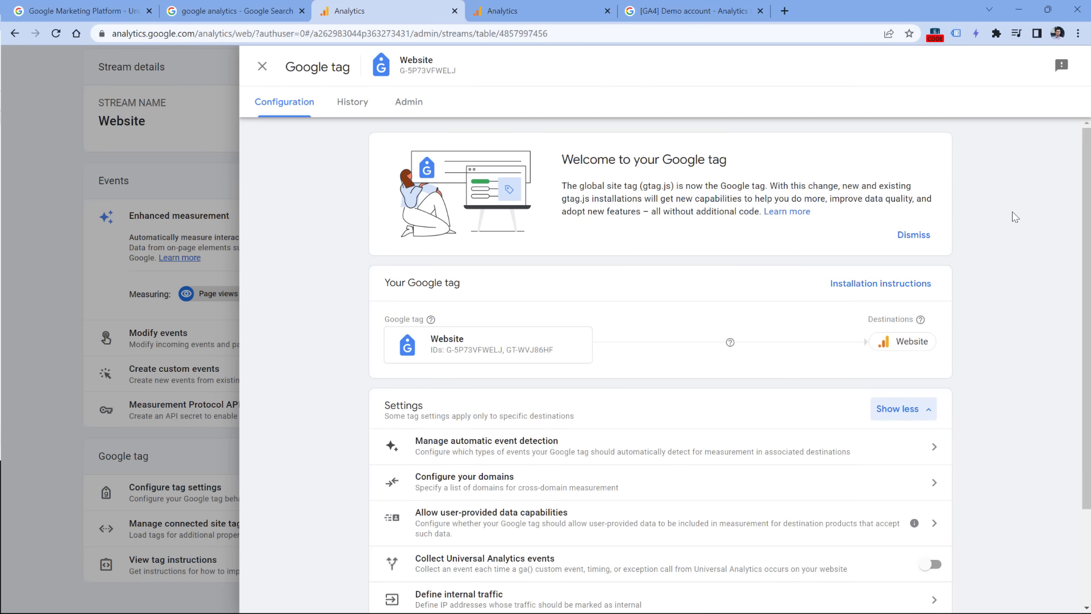
pyautogui.scroll(-2, 585, 293)
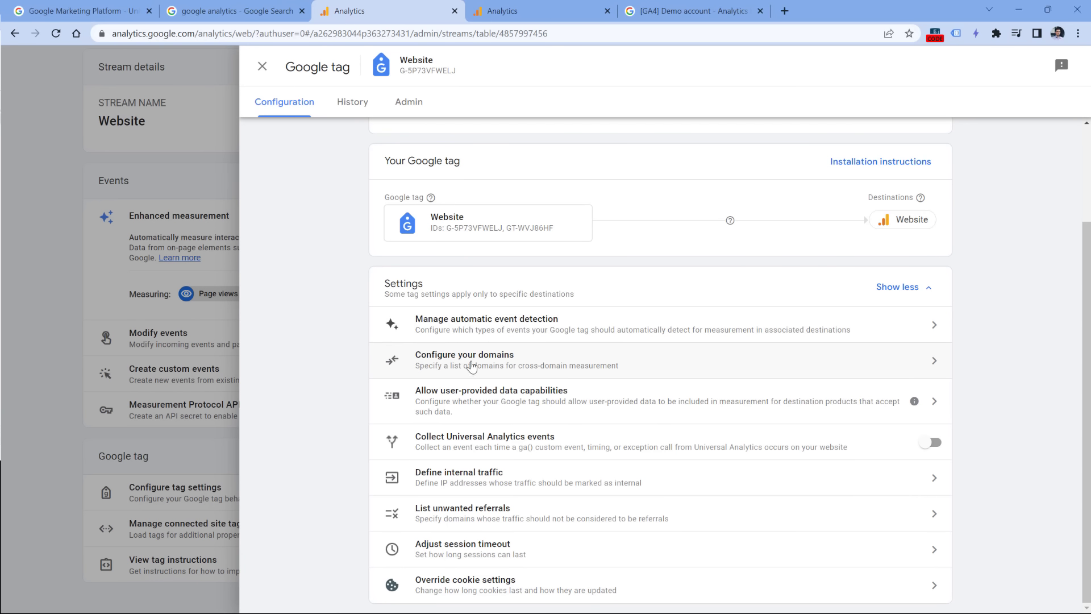
# - Enter cross-domain conditions matching domains that contain domain1.com and domain2.com, and discard the changes without saving
pyautogui.click(474, 371)
pyautogui.click(439, 274)
pyautogui.click(708, 289)
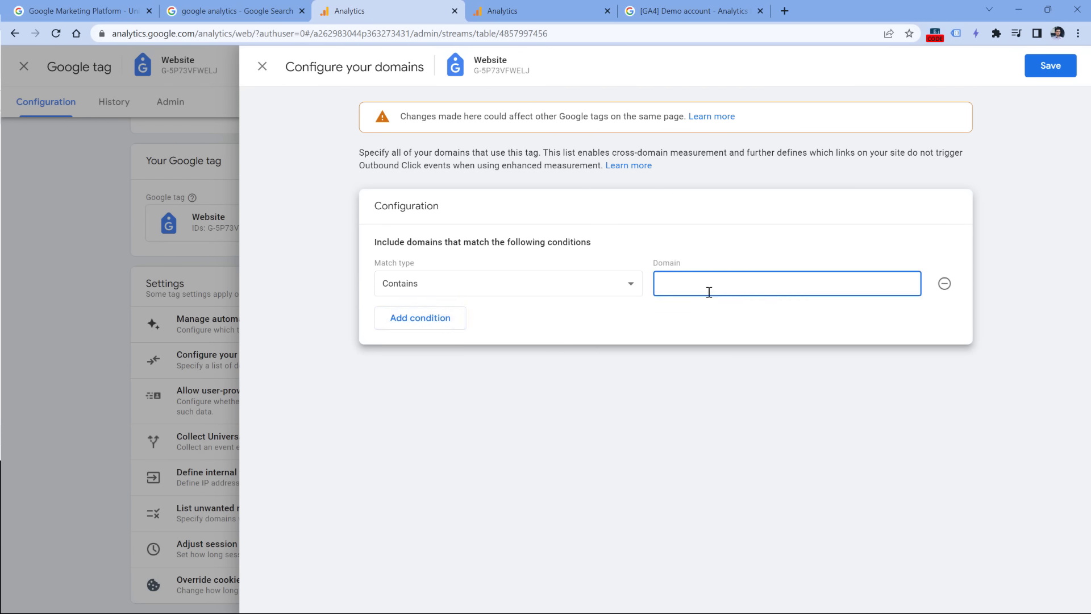
pyautogui.write('domain1.com')
pyautogui.click(452, 318)
pyautogui.click(739, 311)
pyautogui.write('domain2.com')
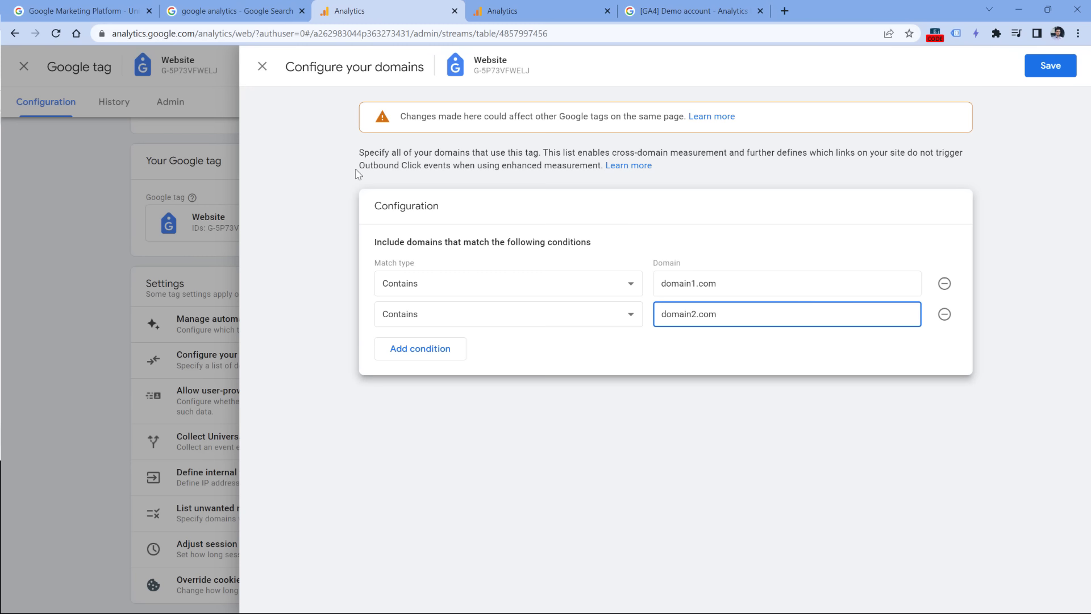
pyautogui.click(262, 67)
pyautogui.click(656, 214)
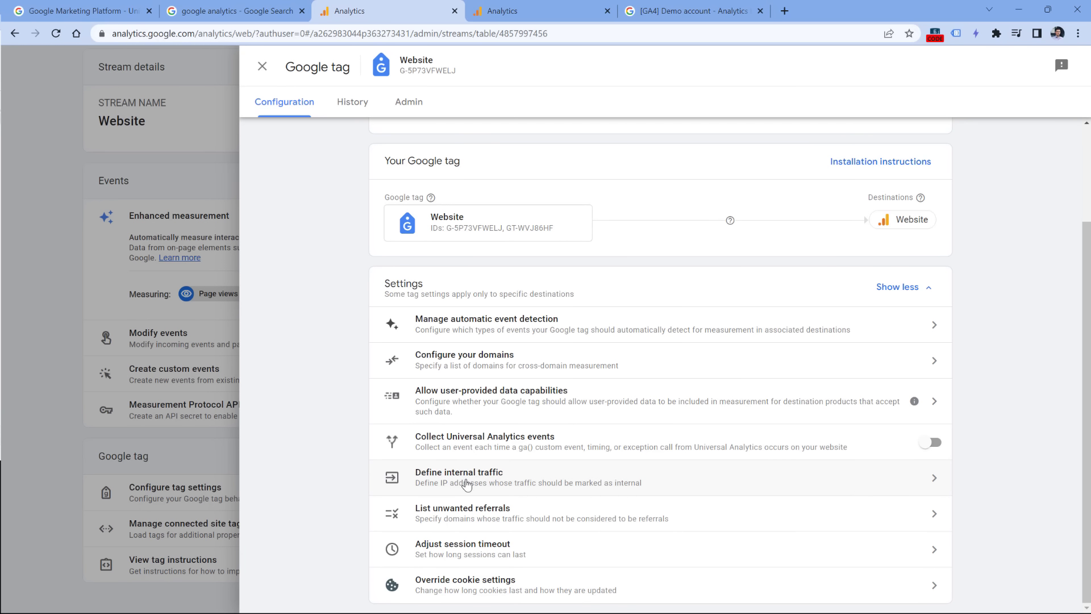
# - Start an internal traffic rule for the Website tag and set its IP match type to IP address equals
pyautogui.click(466, 484)
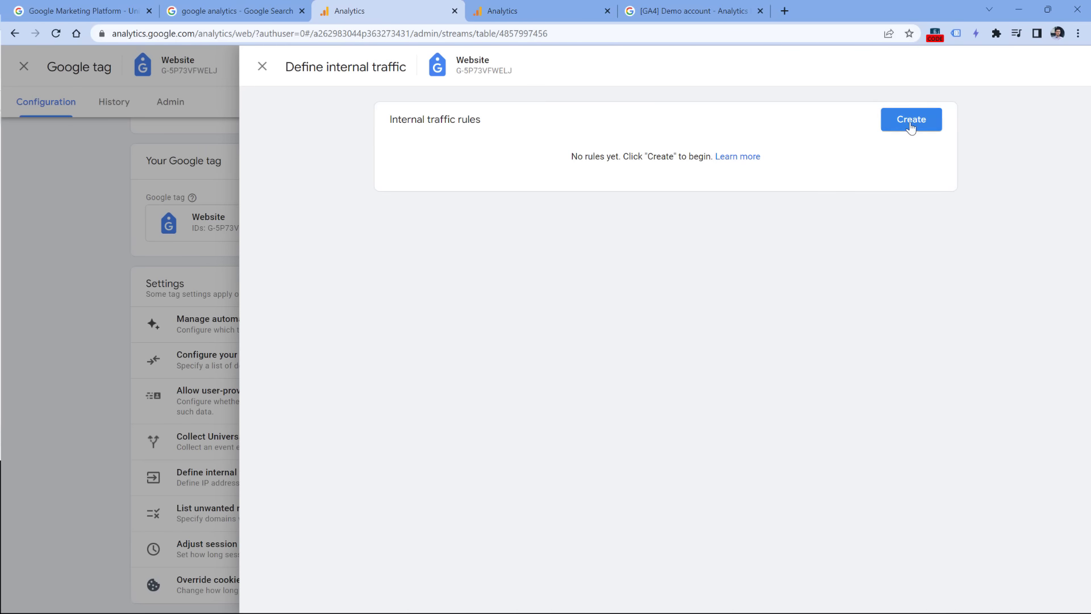
pyautogui.click(907, 120)
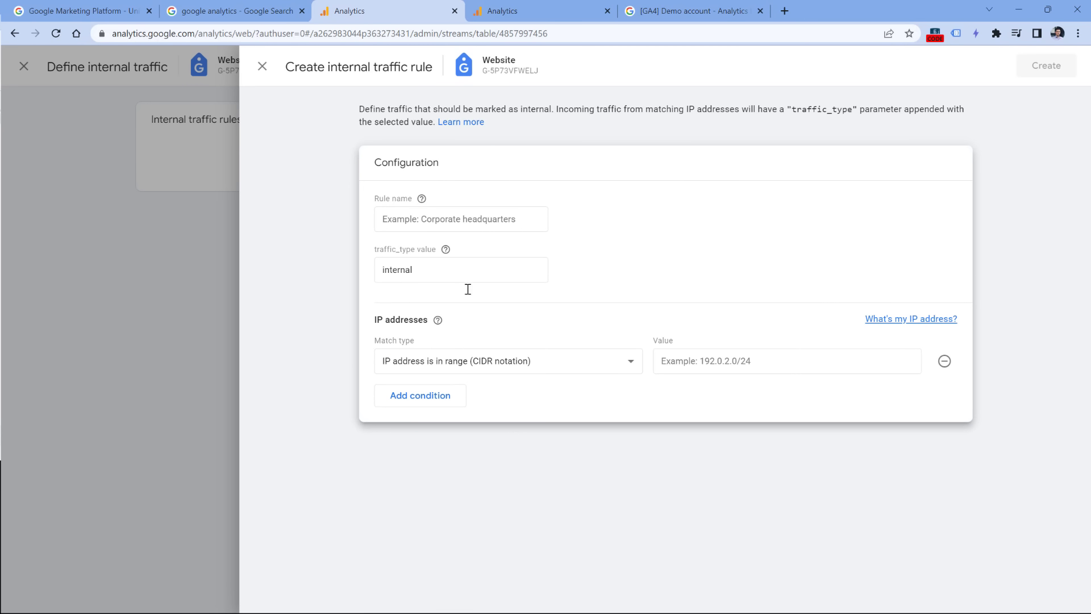
pyautogui.click(557, 364)
pyautogui.click(690, 363)
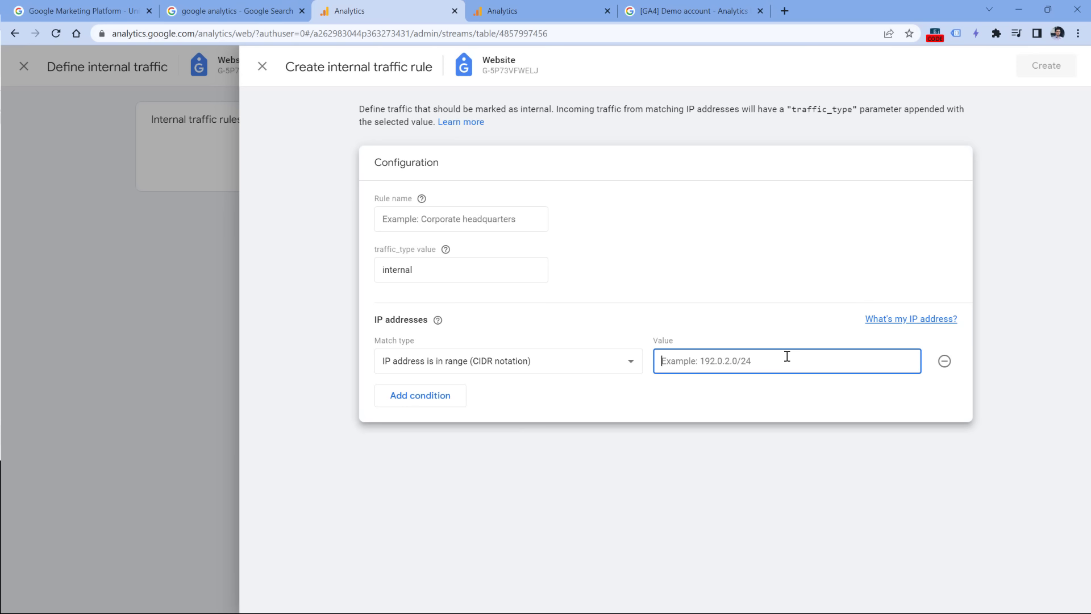
pyautogui.click(509, 360)
pyautogui.doubleClick(437, 355)
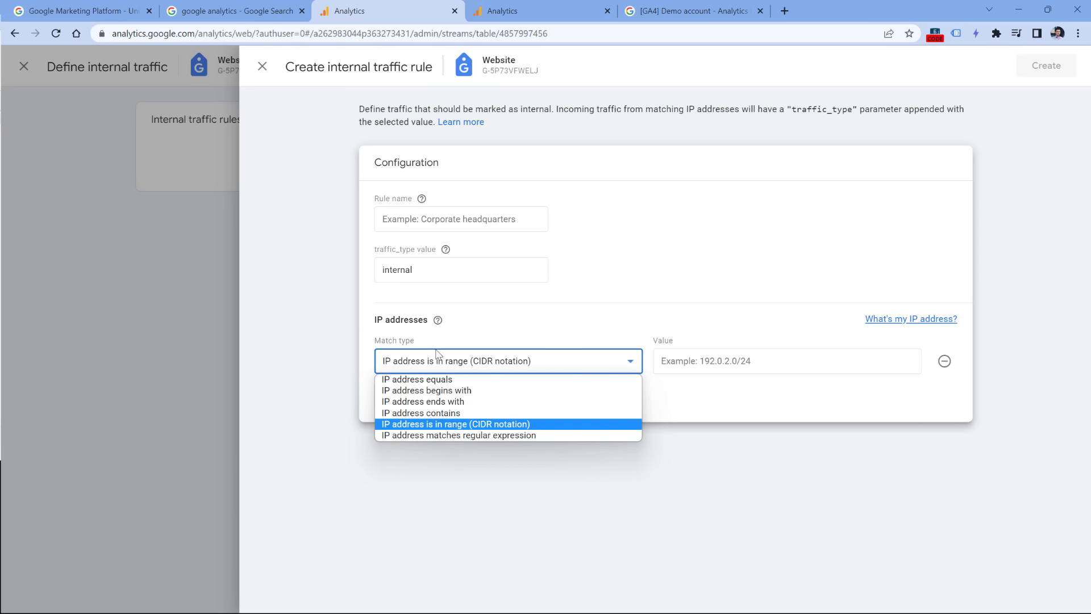
pyautogui.click(422, 381)
pyautogui.click(708, 371)
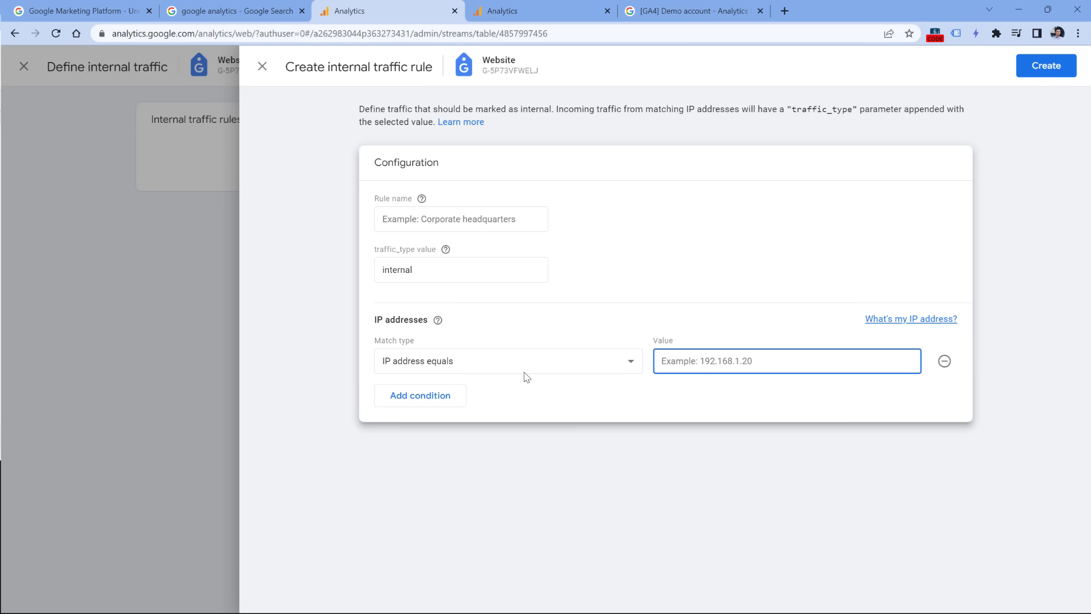
# - Try extra IP conditions in the rule, remove them, and set the remaining match type to IP address matches regular expression
pyautogui.click(441, 396)
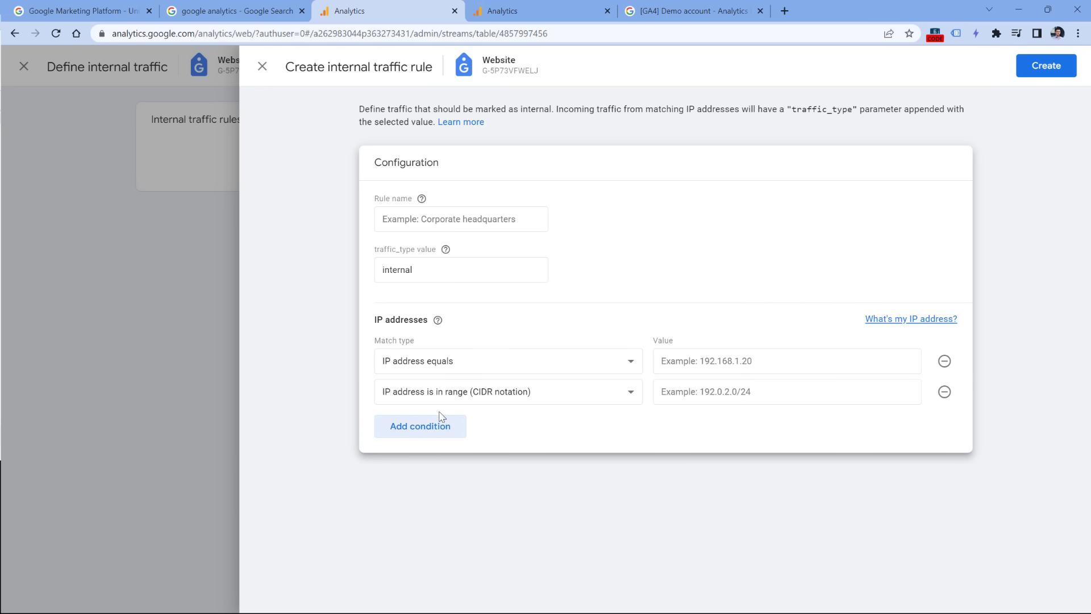
pyautogui.click(441, 426)
pyautogui.click(945, 393)
pyautogui.click(945, 392)
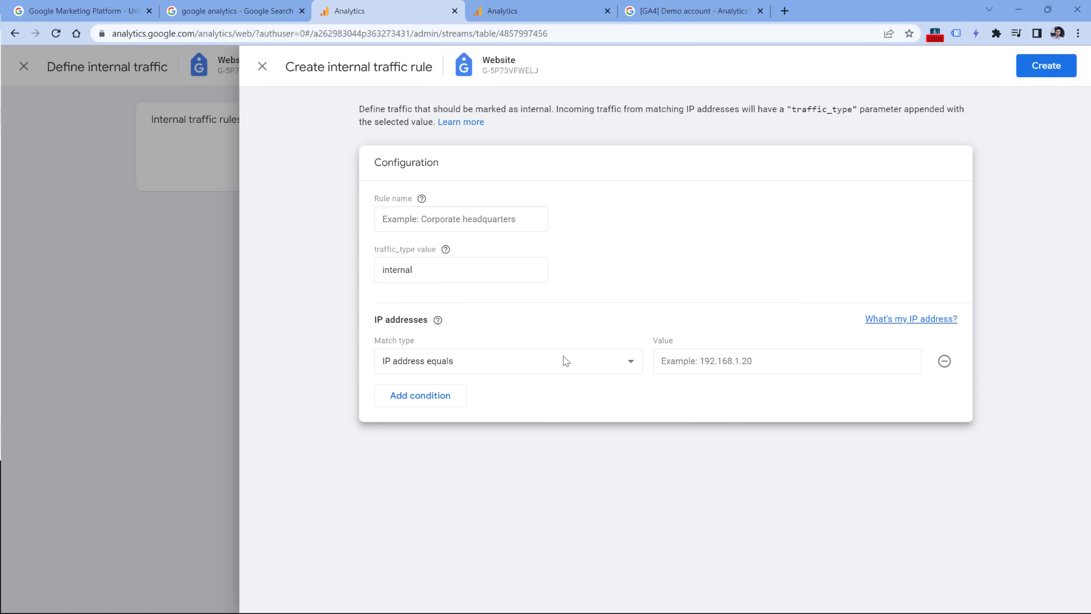
pyautogui.click(487, 363)
pyautogui.click(487, 435)
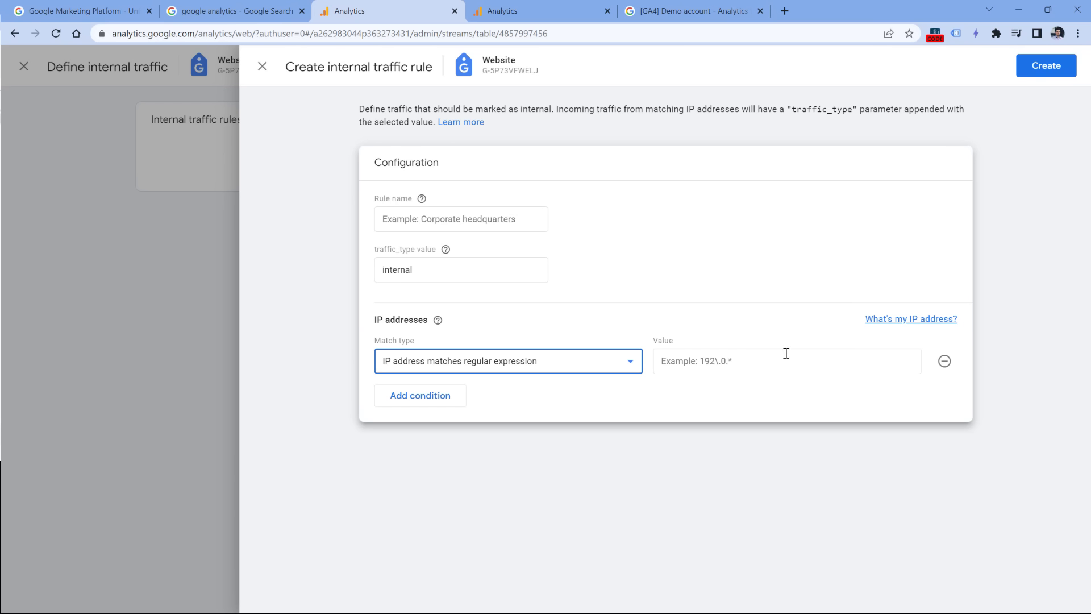
# - Review the Internal Traffic data filter's details and filter states in the Google Merchandise Store demo property, and close it
pyautogui.click(462, 6)
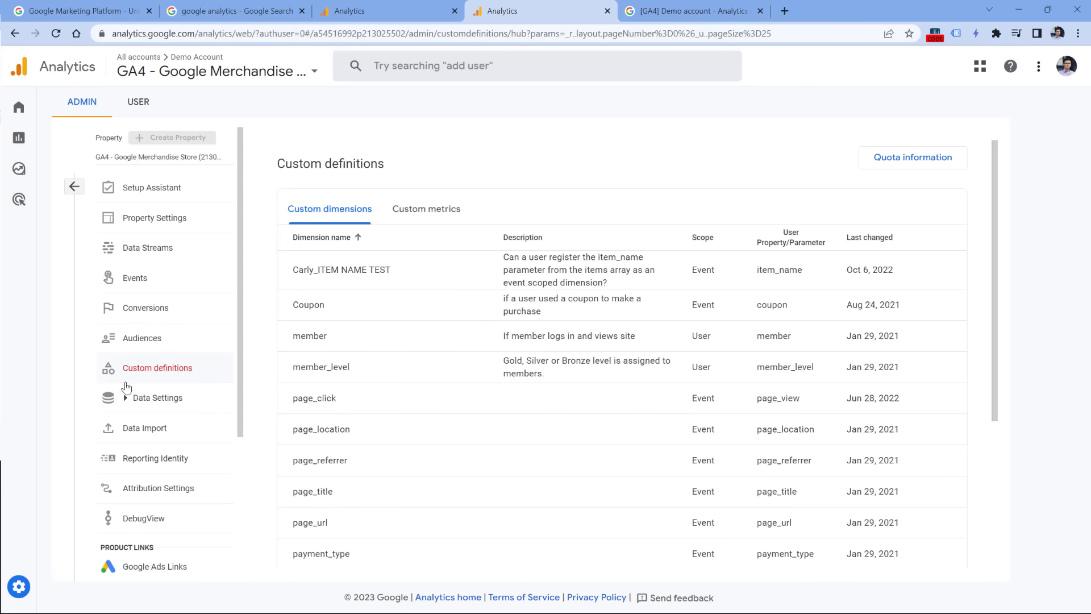
pyautogui.click(126, 399)
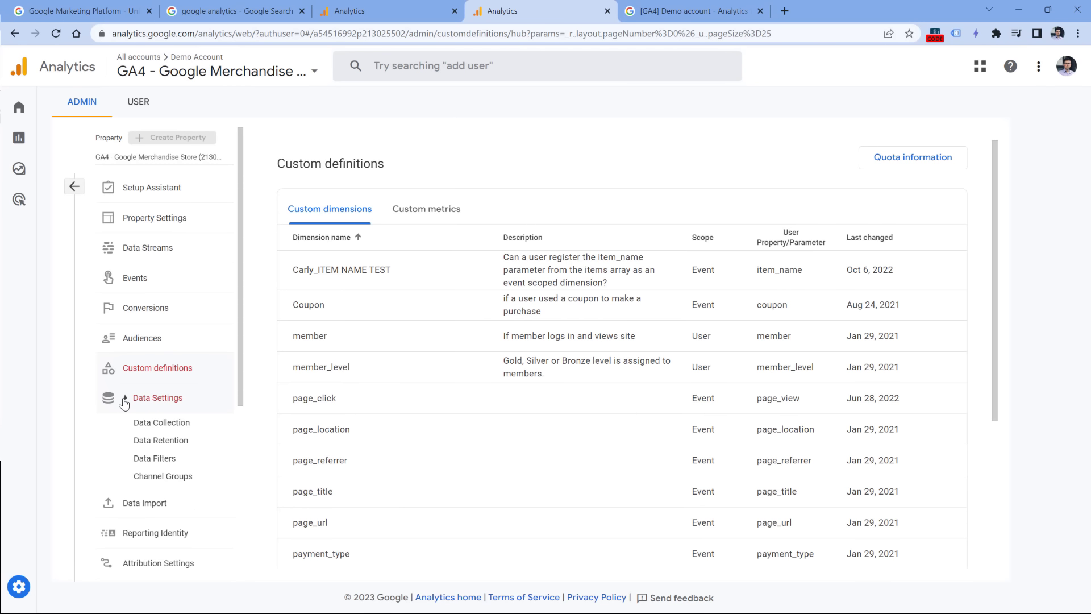
pyautogui.click(150, 464)
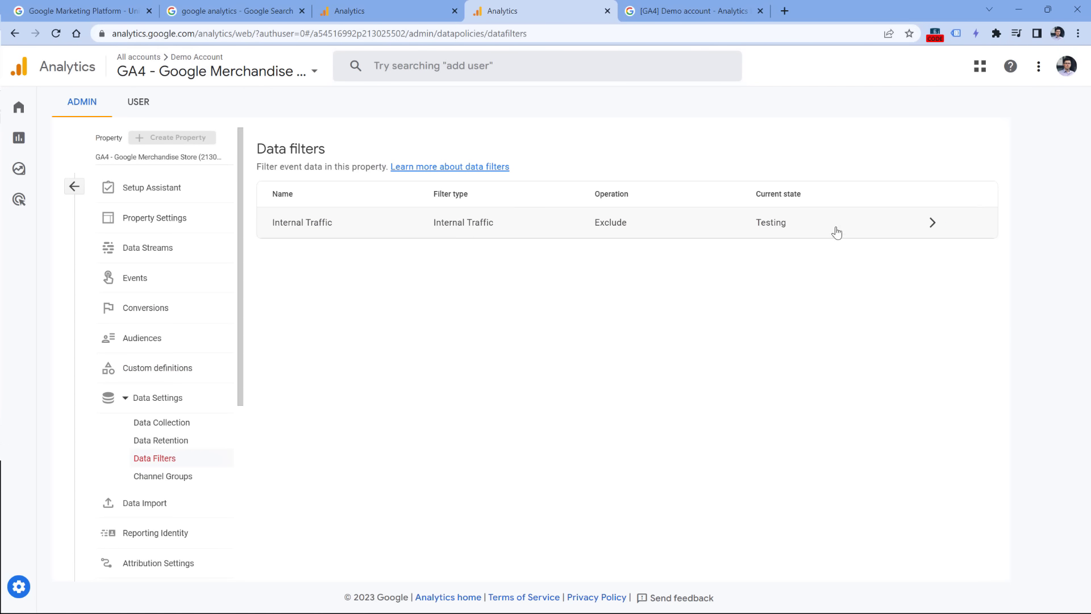
pyautogui.click(363, 231)
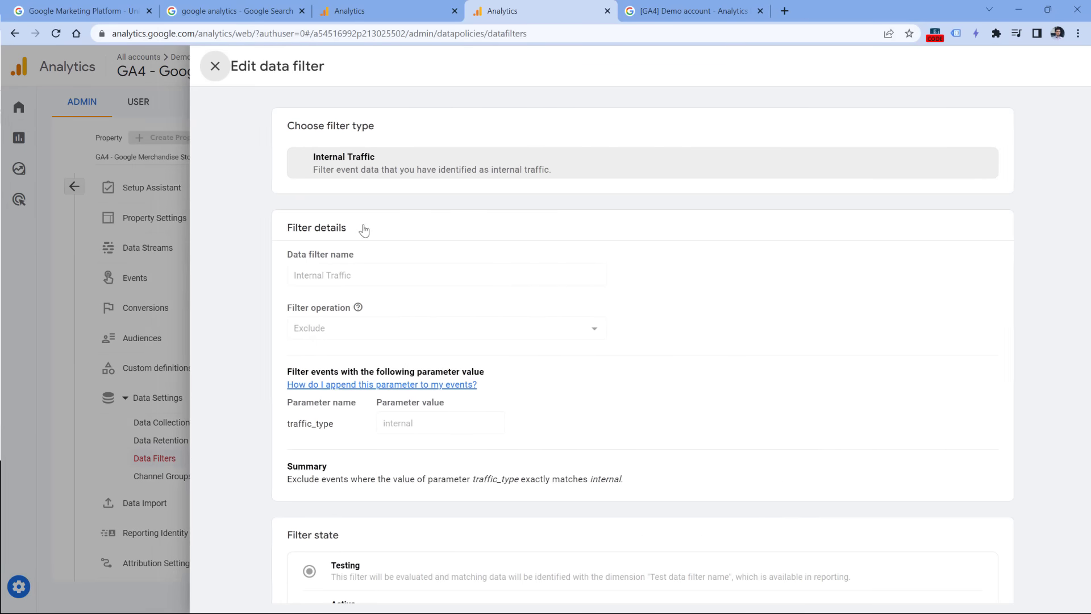
pyautogui.scroll(-2, 295, 490)
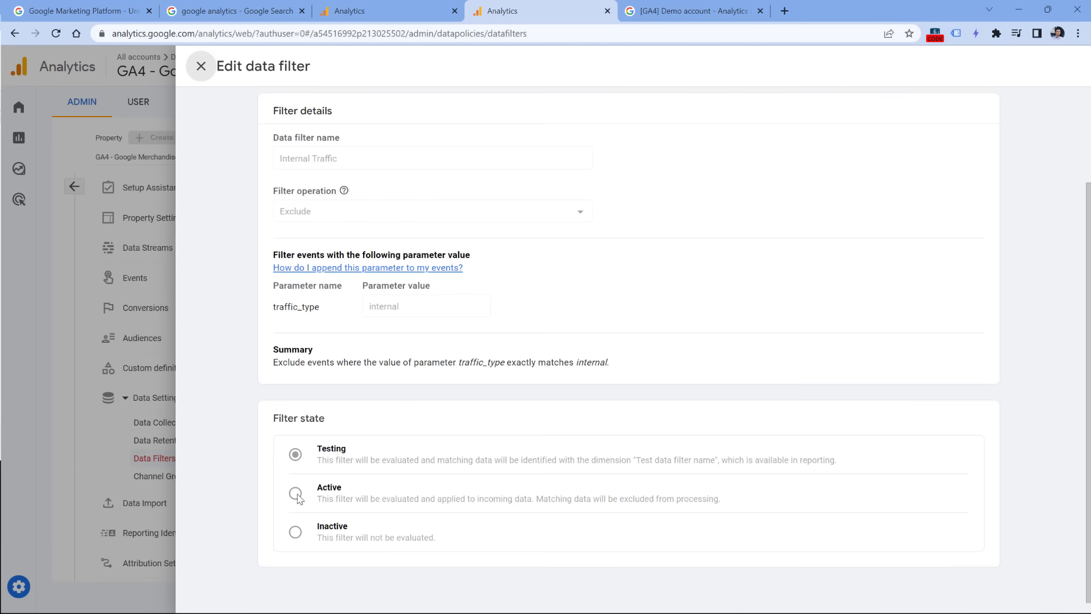
pyautogui.click(200, 66)
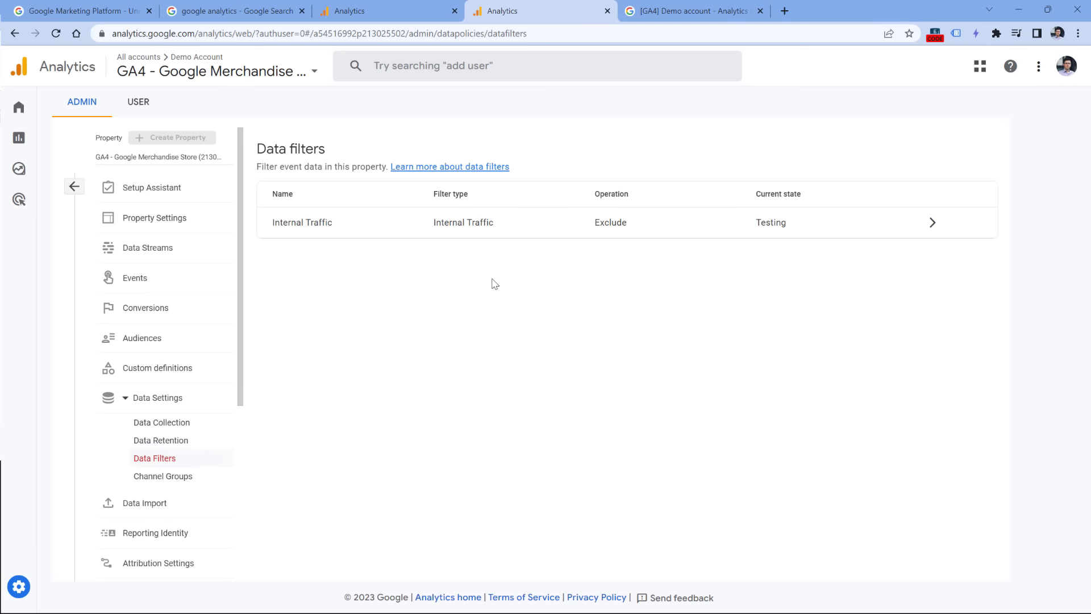
# - Return to the Website stream's property, discard the unfinished internal traffic rule and leave the internal traffic settings
pyautogui.click(386, 11)
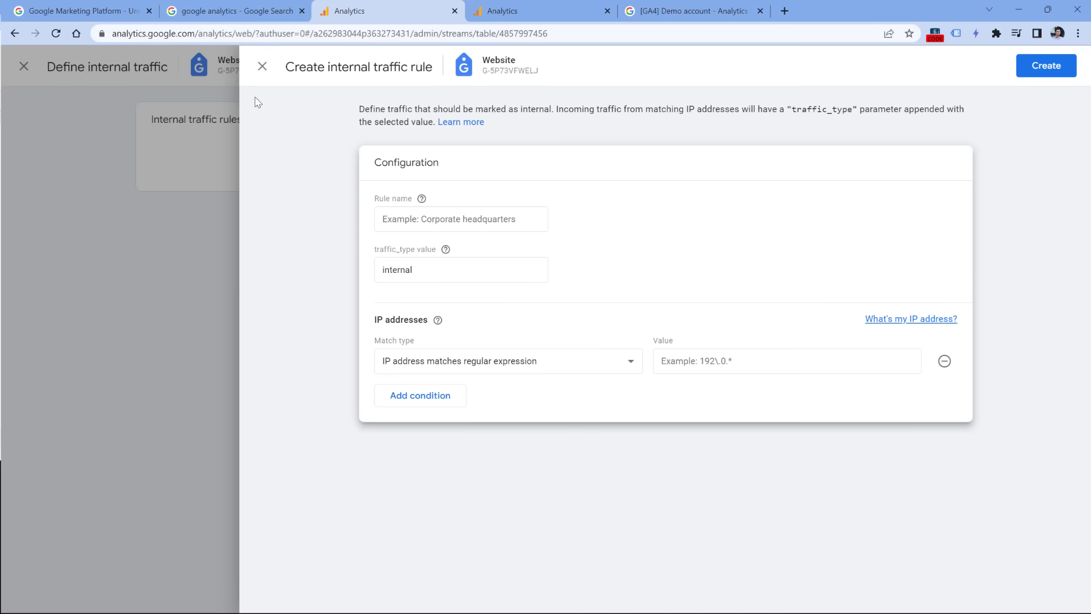
pyautogui.click(262, 67)
pyautogui.click(654, 226)
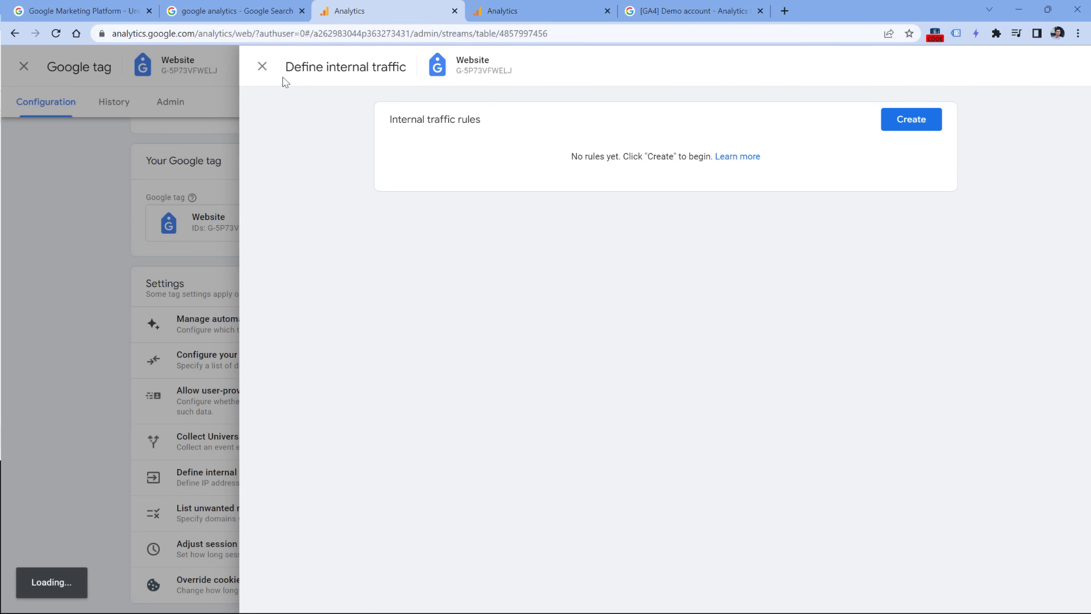
pyautogui.click(262, 67)
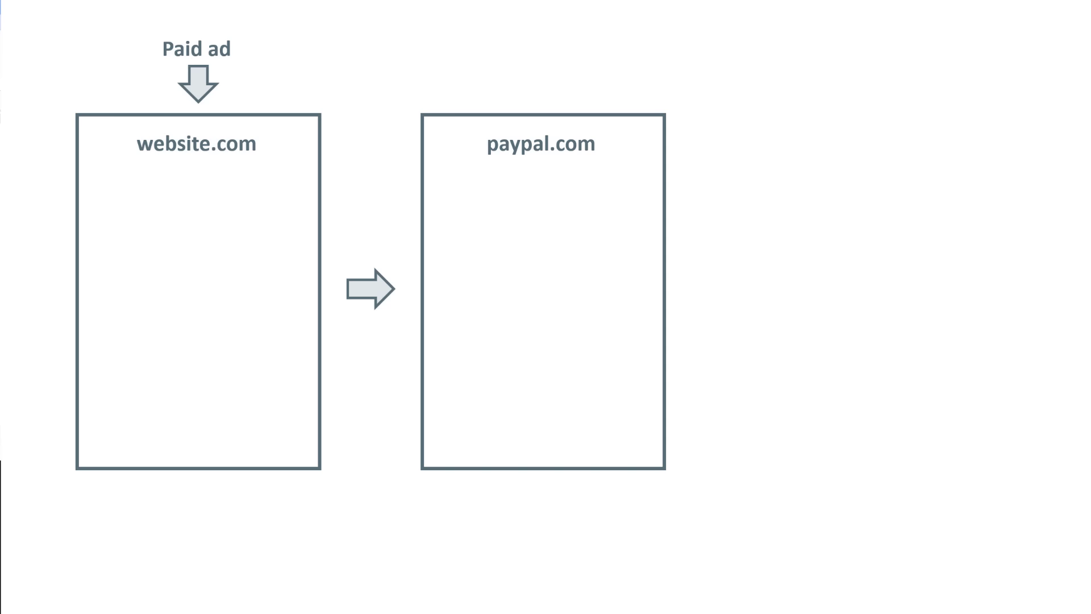
pyautogui.press('Right')
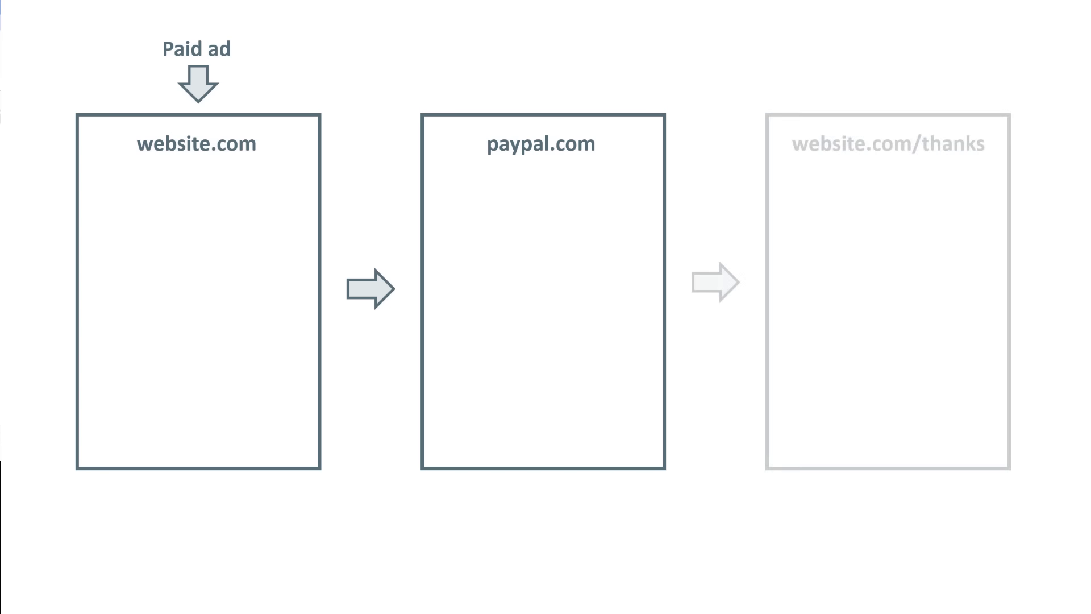
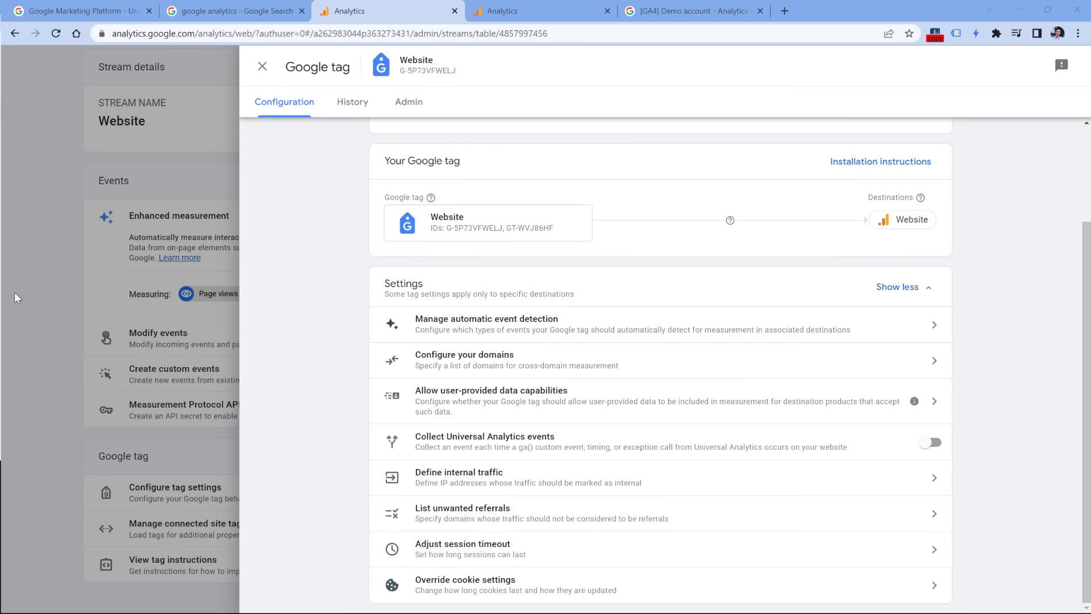
# - Look through the Home page of the Google Merchandise Store demo property, including its insights and recommendations
pyautogui.click(542, 14)
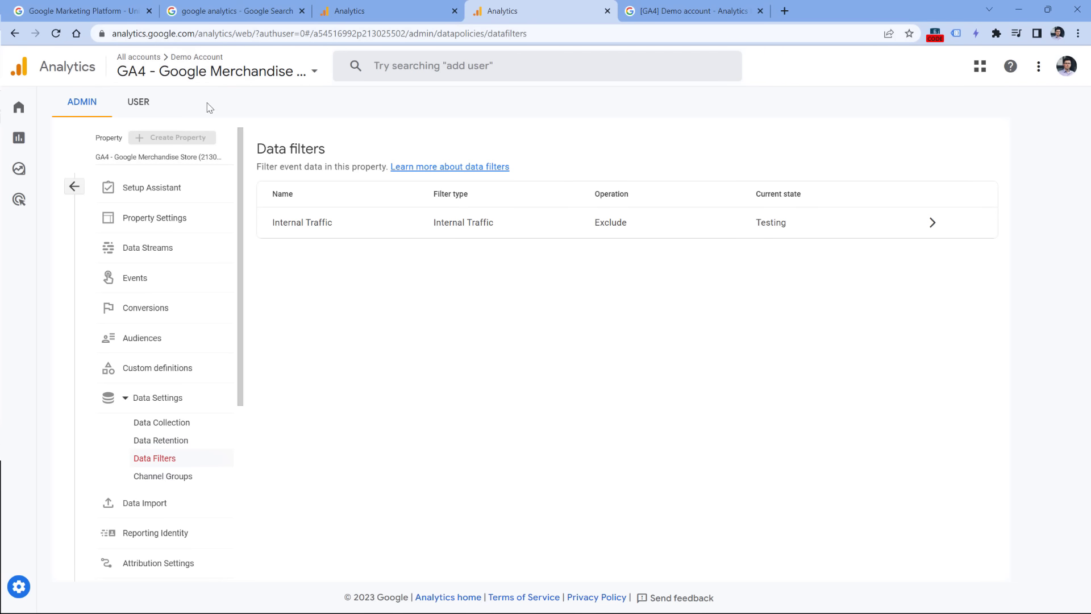
pyautogui.click(30, 111)
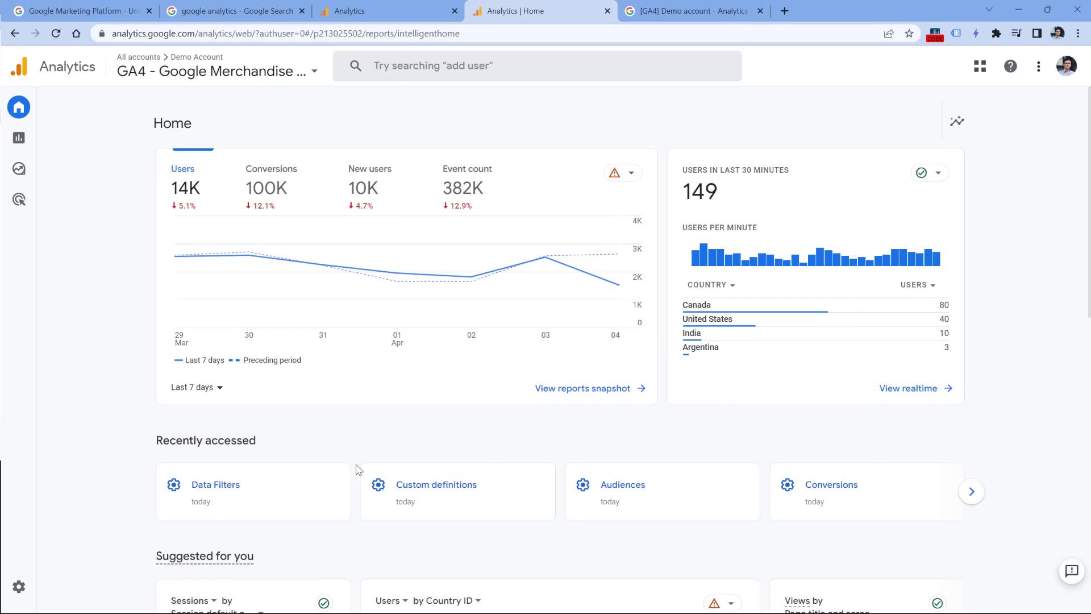
pyautogui.scroll(-10, 335, 358)
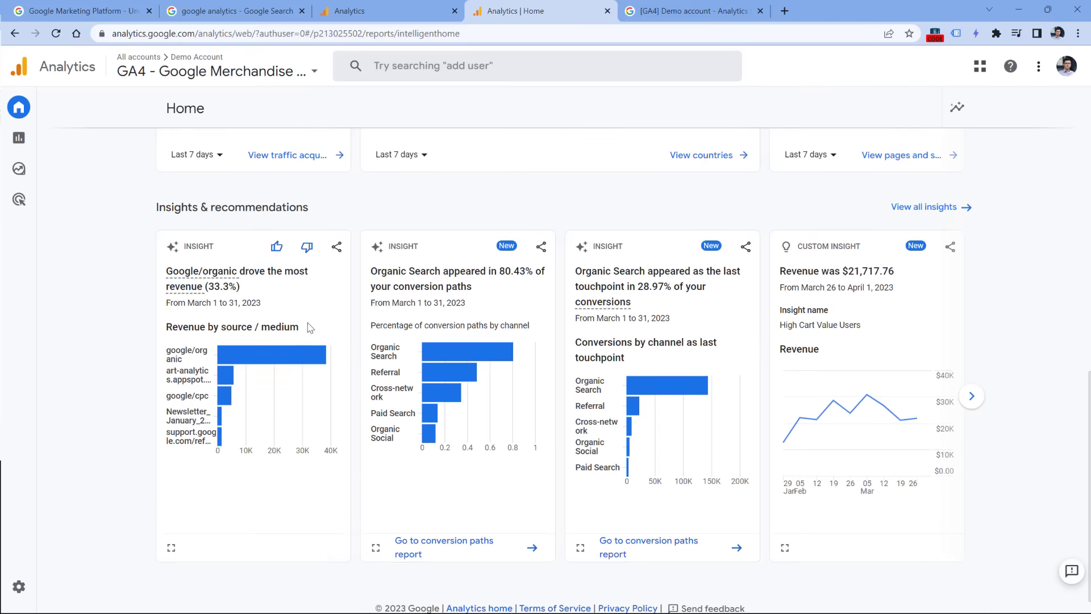
pyautogui.scroll(10, 307, 326)
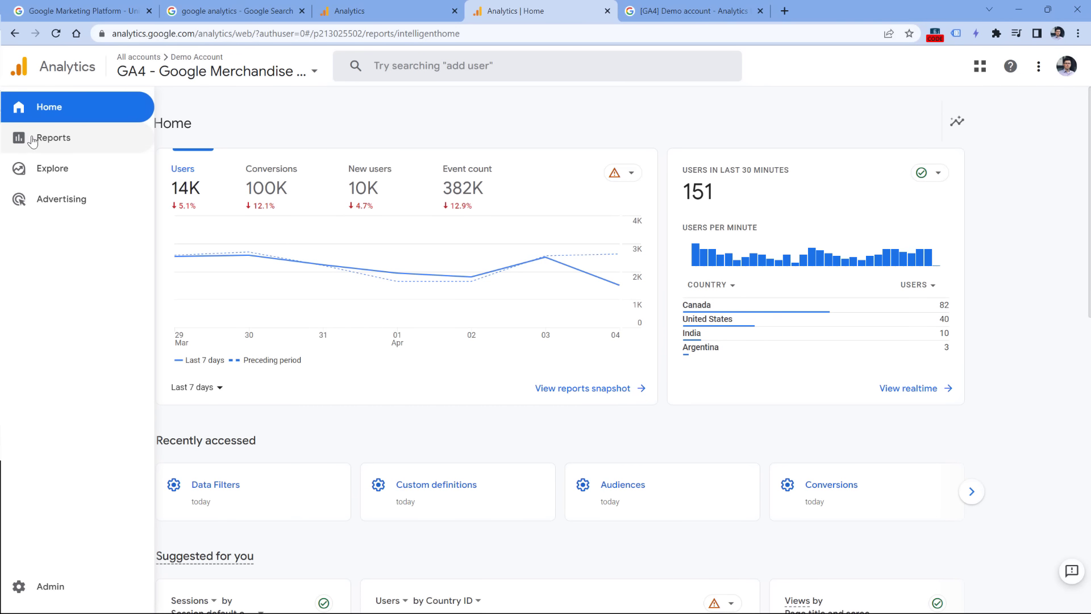
# - Open the Reports snapshot and look over the reports grouped under Acquisition and Engagement, collapsing both groups again
pyautogui.click(41, 141)
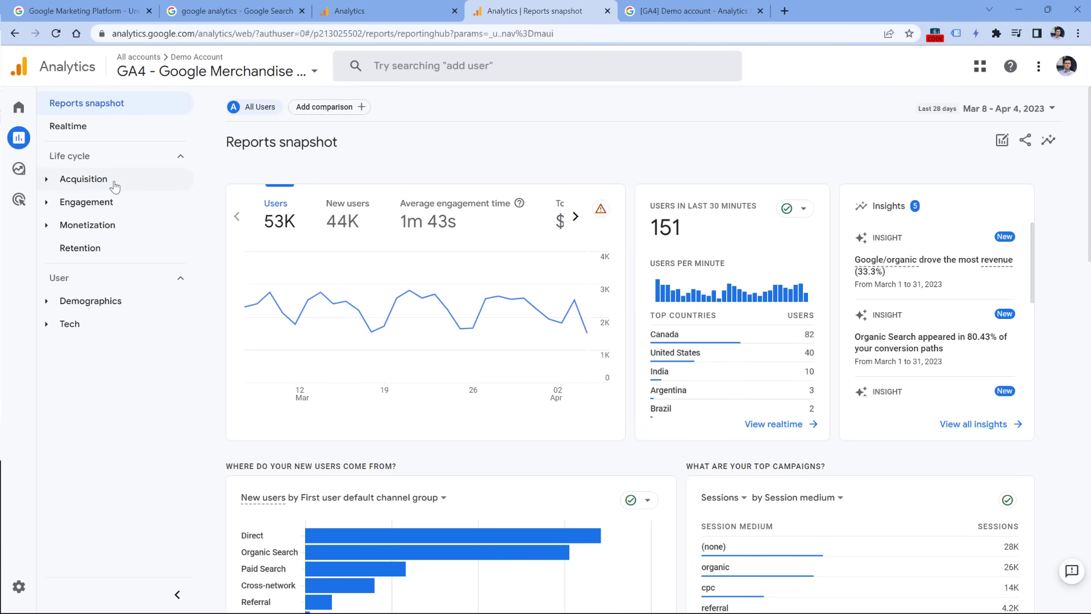
pyautogui.click(49, 181)
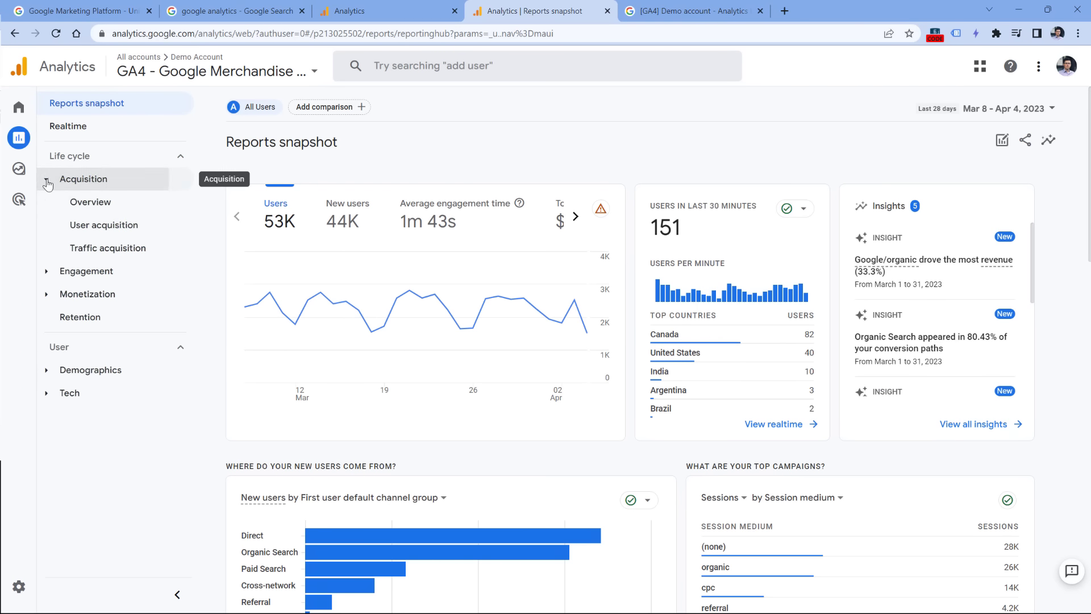
pyautogui.click(50, 273)
pyautogui.click(50, 408)
pyautogui.click(50, 408)
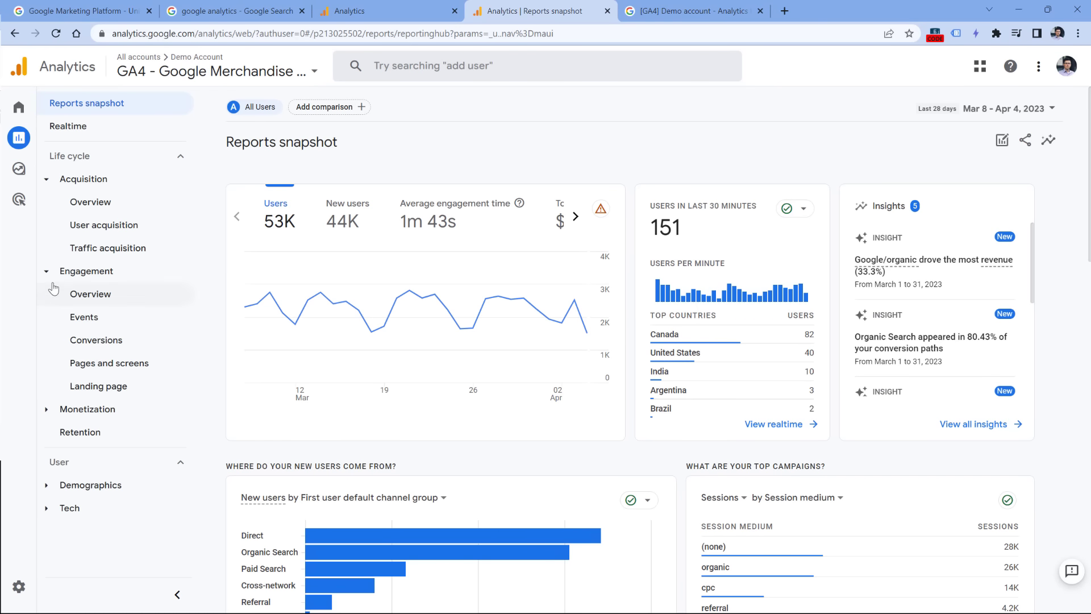
pyautogui.click(50, 273)
pyautogui.click(50, 181)
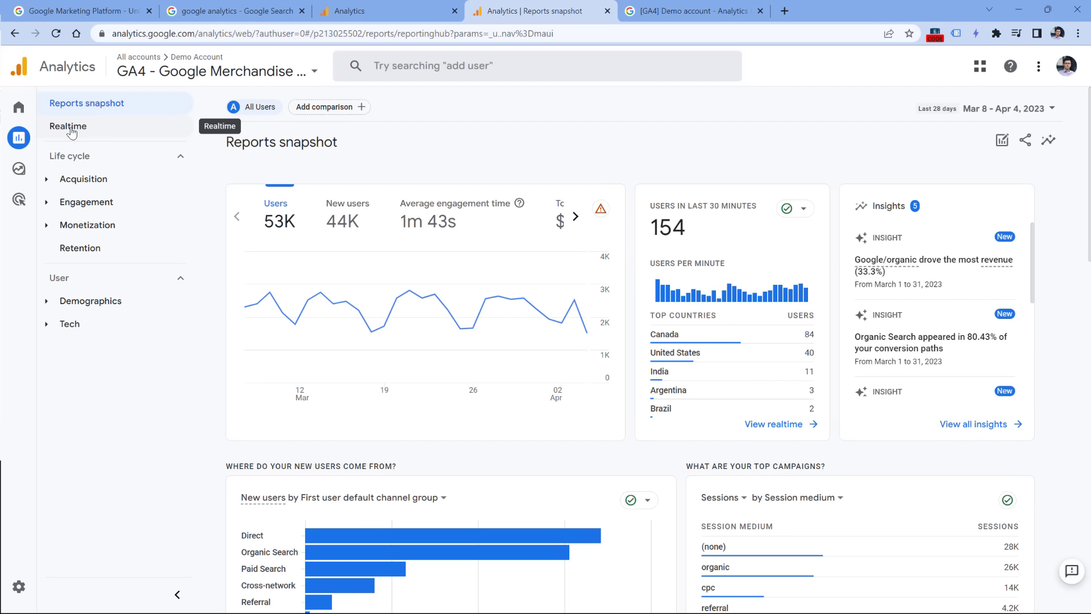
# - Open the Realtime report of the demo property and look over its user, audience, page and event cards
pyautogui.click(69, 127)
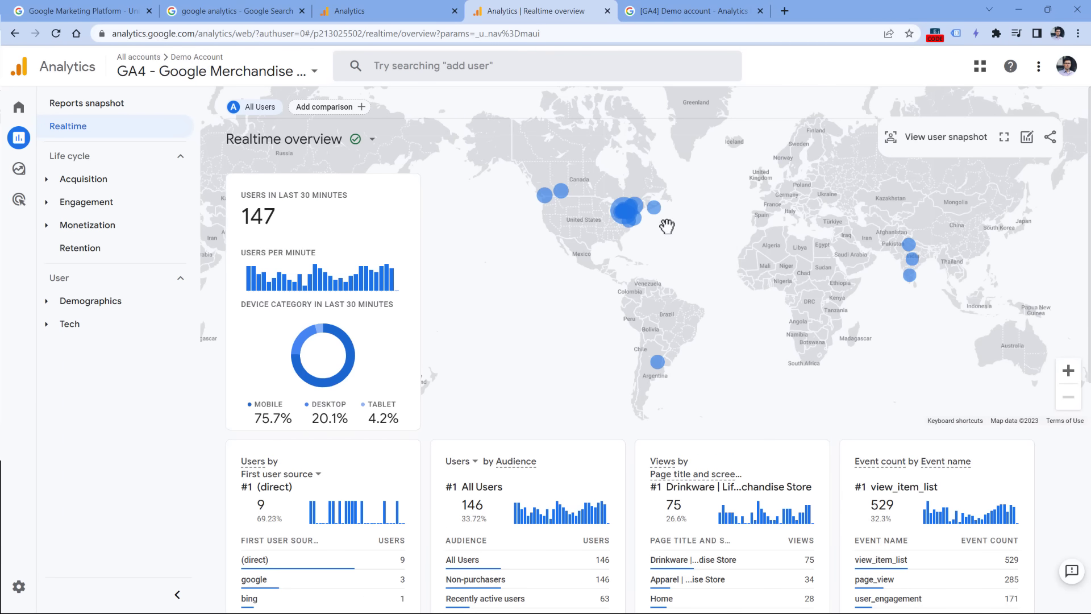
pyautogui.scroll(-1, 708, 212)
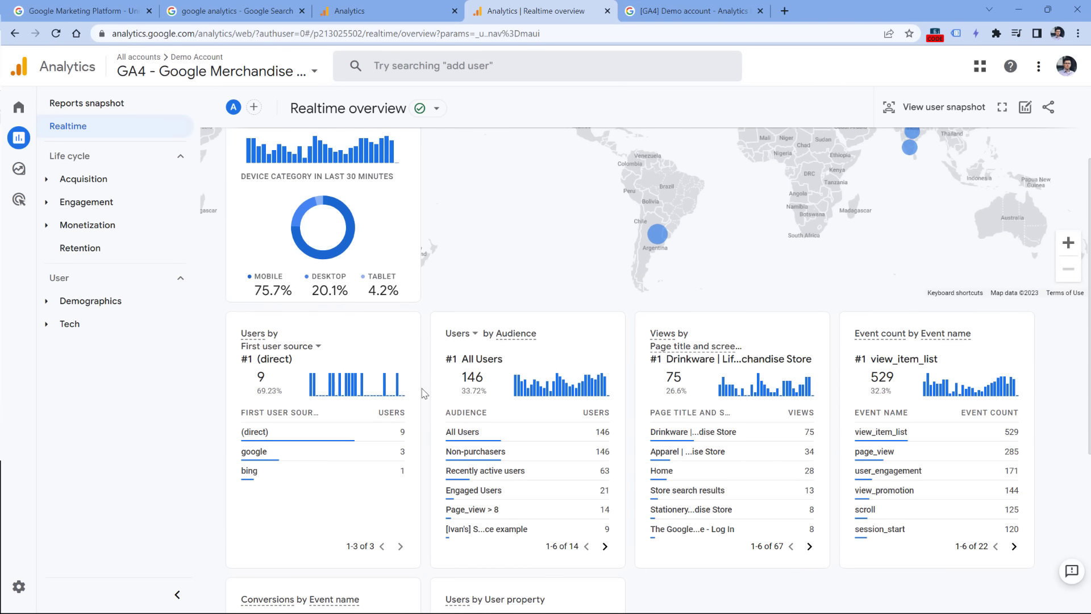
pyautogui.scroll(-4, 373, 353)
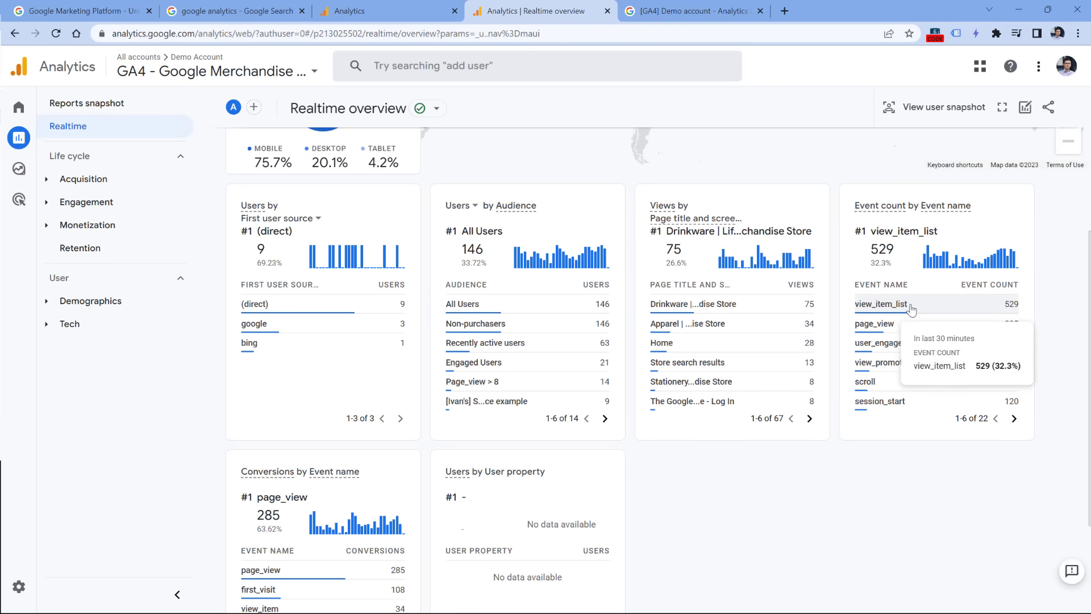
# - Drill into the page_view event's parameters in the event count card and inspect the values of page_location
pyautogui.click(877, 328)
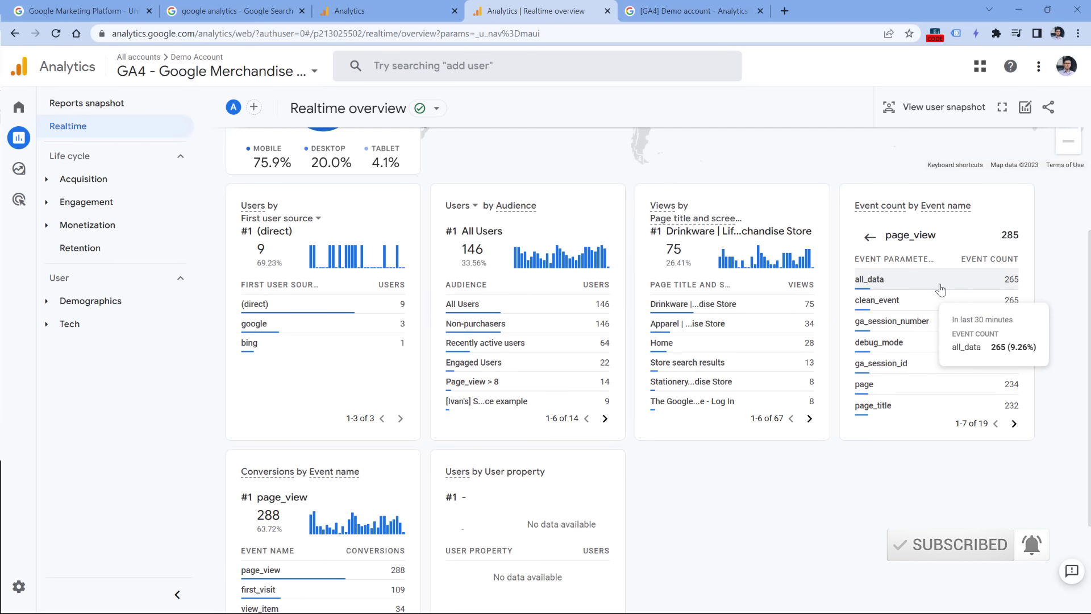
pyautogui.scroll(-1, 941, 290)
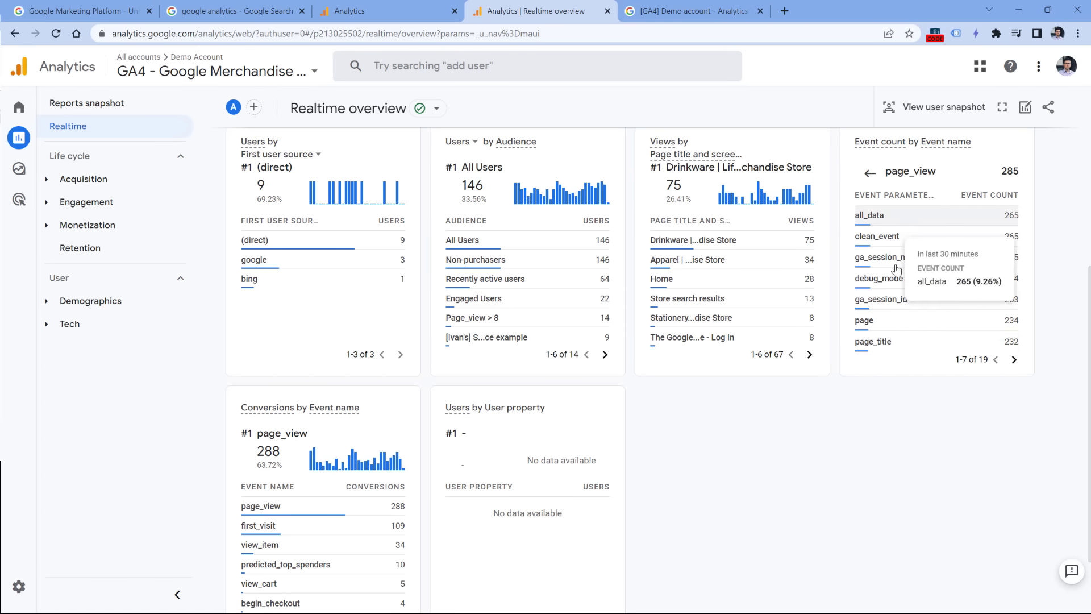
pyautogui.click(1014, 360)
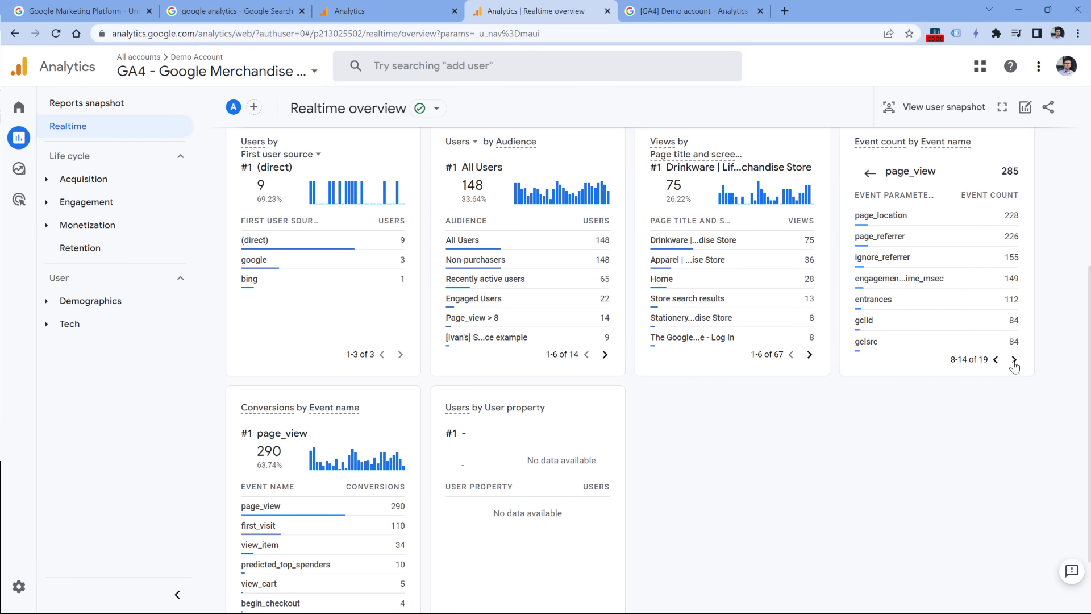
pyautogui.click(886, 219)
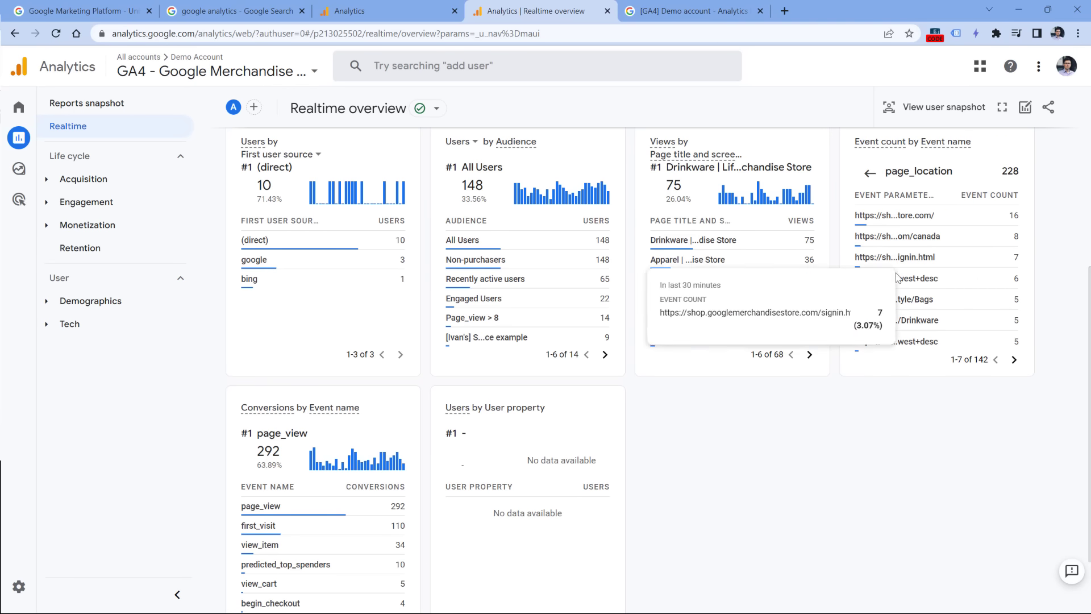
pyautogui.scroll(5, 898, 305)
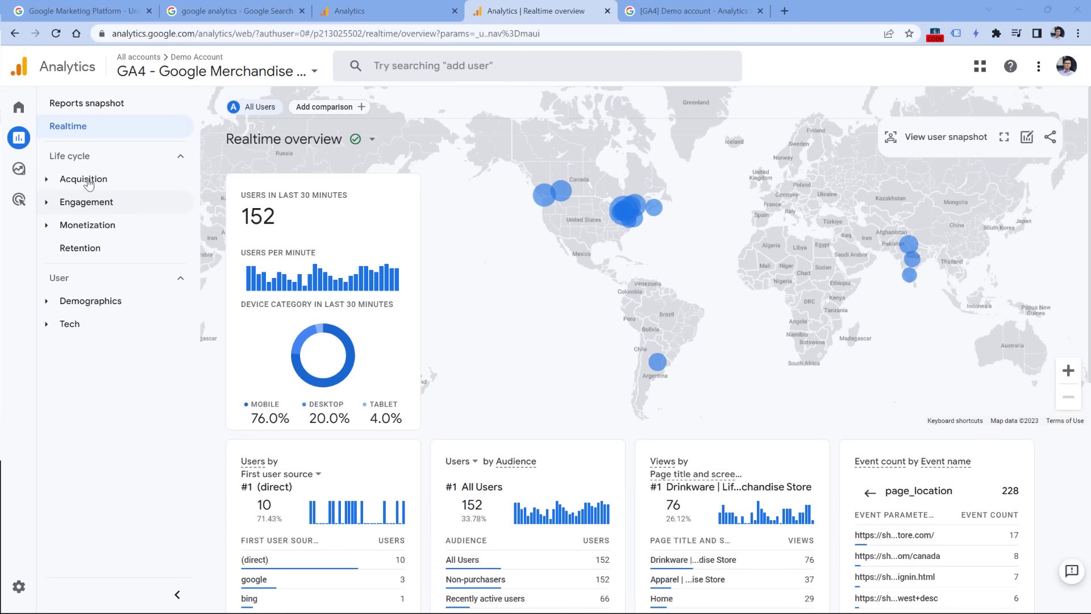
# - Open the Acquisition overview report and look over its user, channel and campaign cards
pyautogui.click(47, 181)
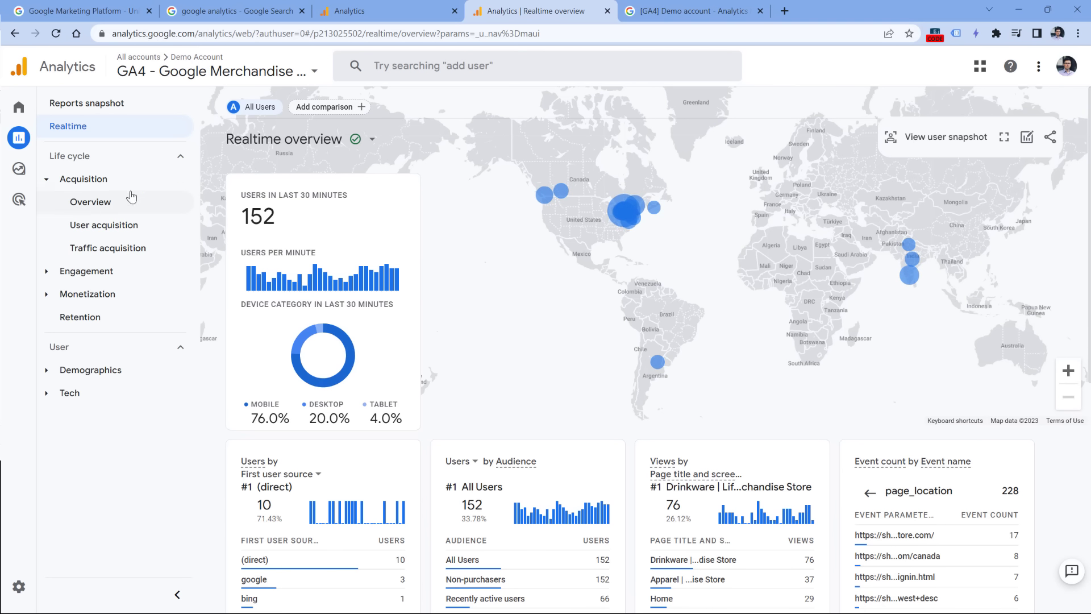
pyautogui.click(48, 180)
pyautogui.click(48, 180)
pyautogui.click(100, 208)
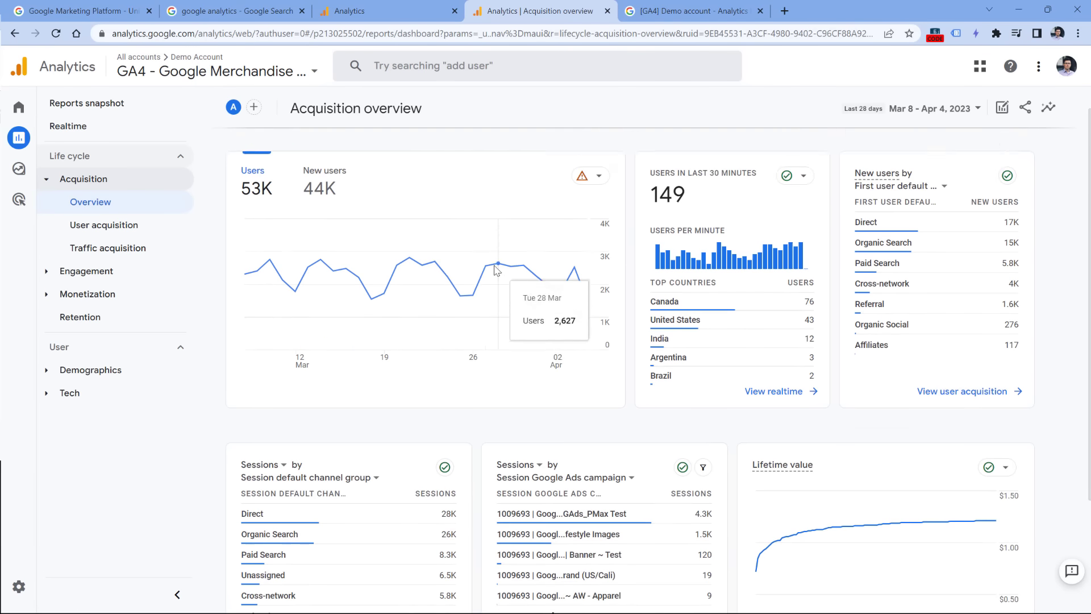
pyautogui.scroll(-3, 511, 250)
pyautogui.scroll(3, 545, 171)
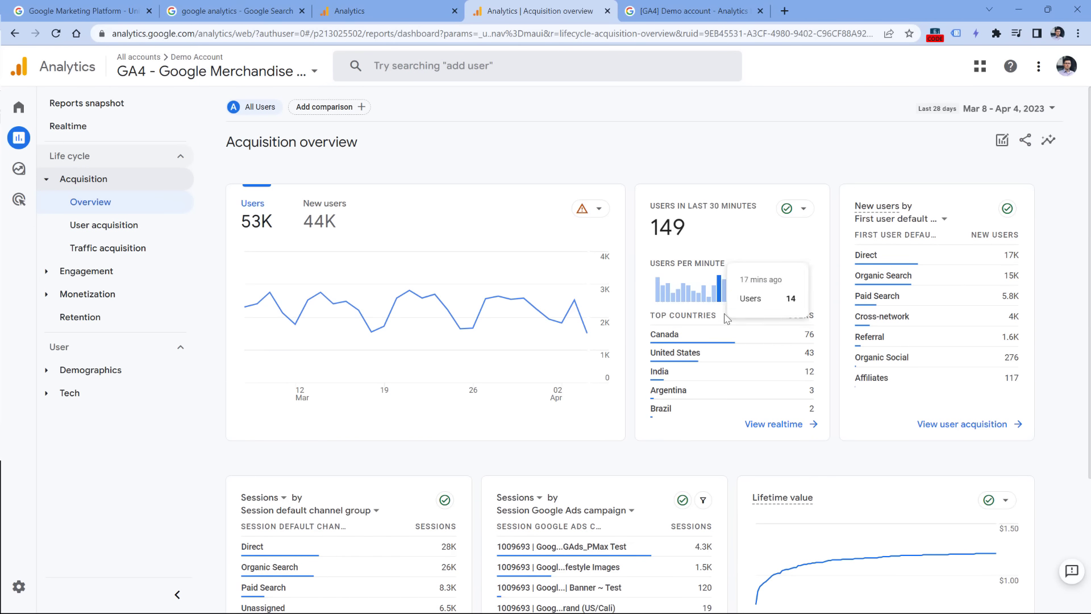
pyautogui.scroll(-1, 889, 427)
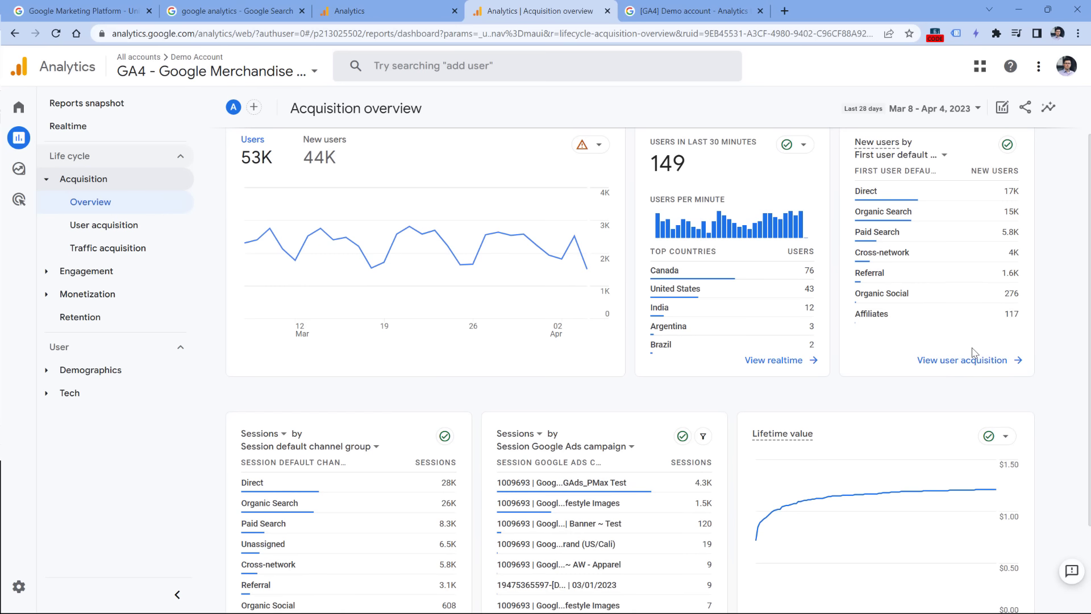
# - Open the User acquisition report and set the table's primary dimension to First user source / medium
pyautogui.click(109, 229)
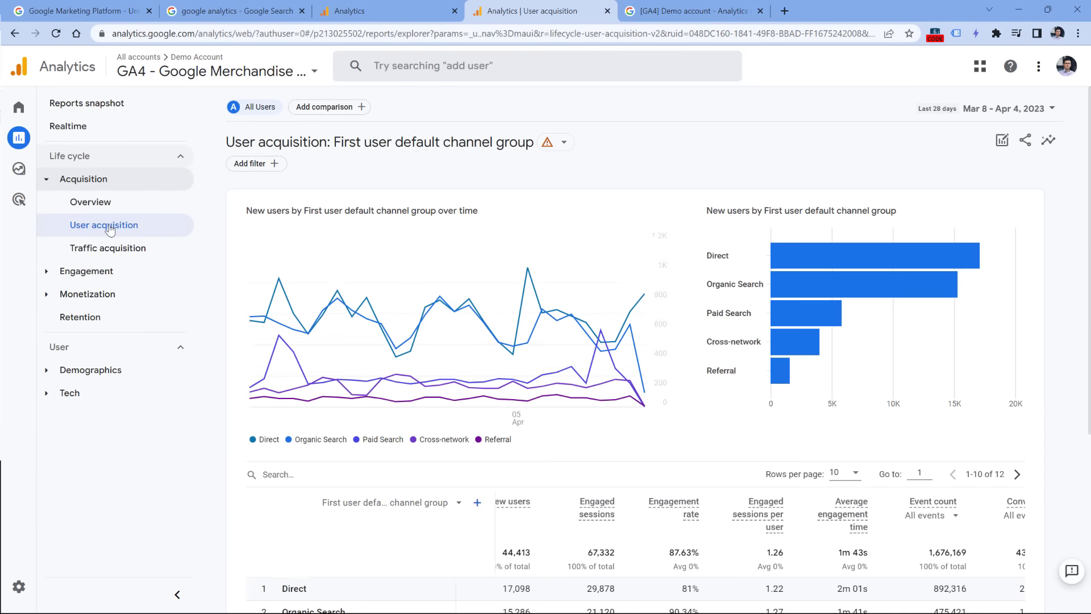
pyautogui.scroll(-5, 335, 353)
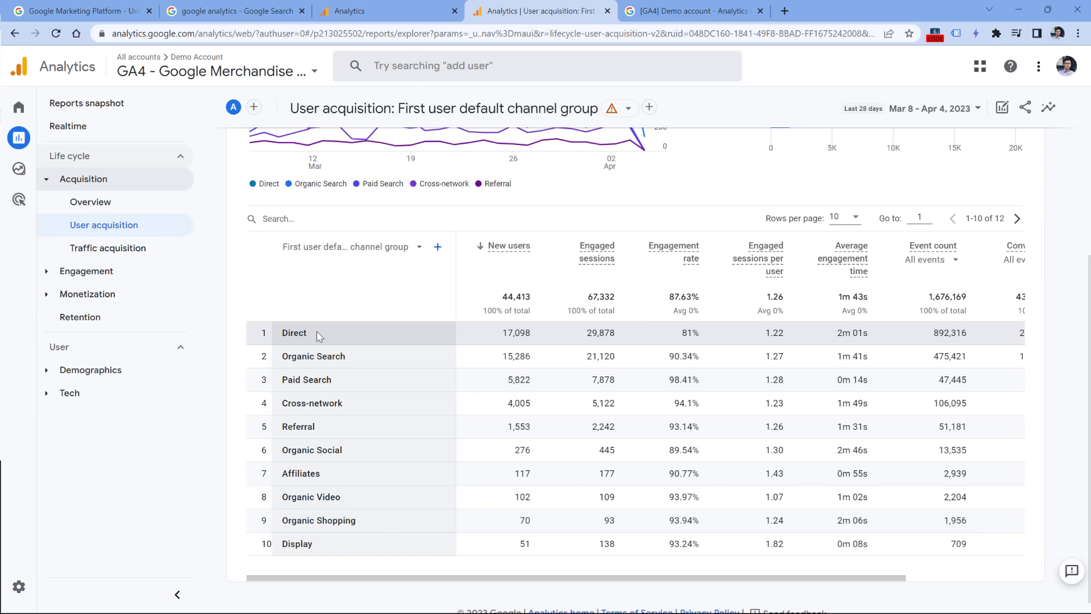
pyautogui.click(371, 248)
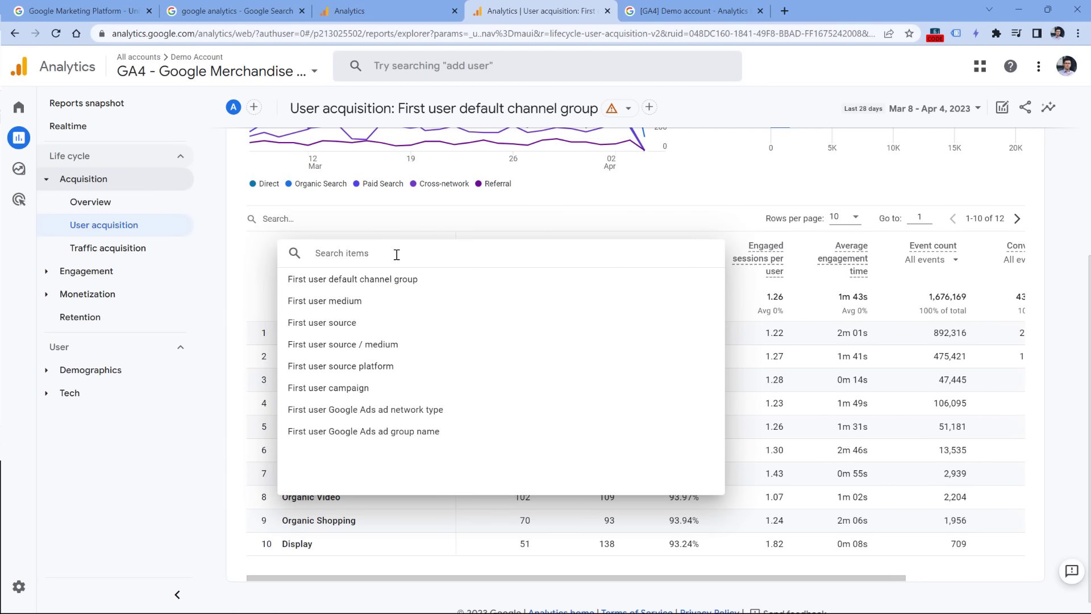
pyautogui.click(361, 345)
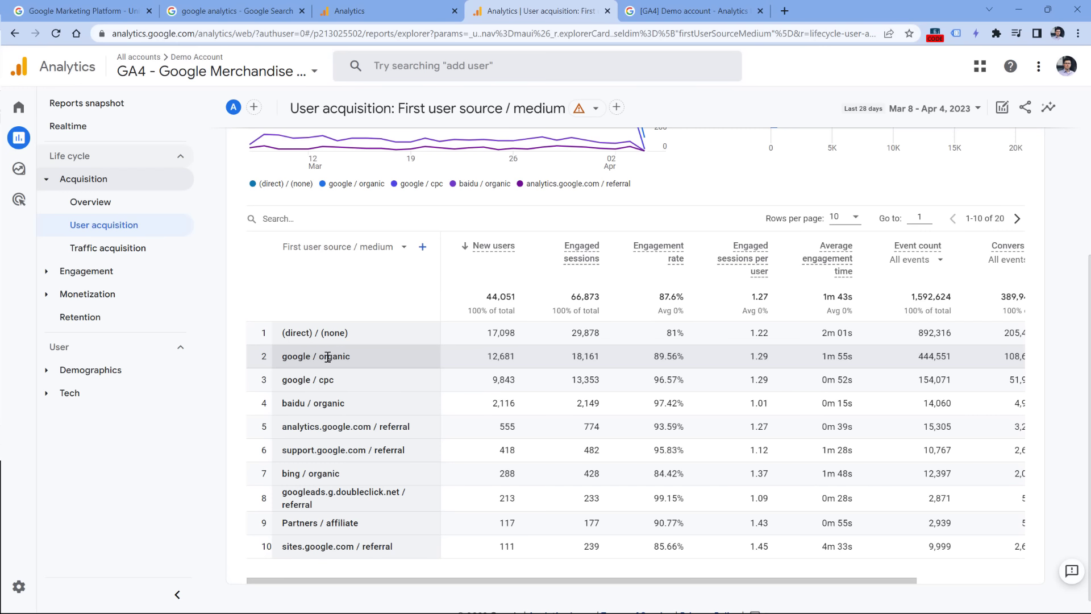
# - Open the Traffic acquisition report and set the table's primary dimension to Session source / medium
pyautogui.click(105, 256)
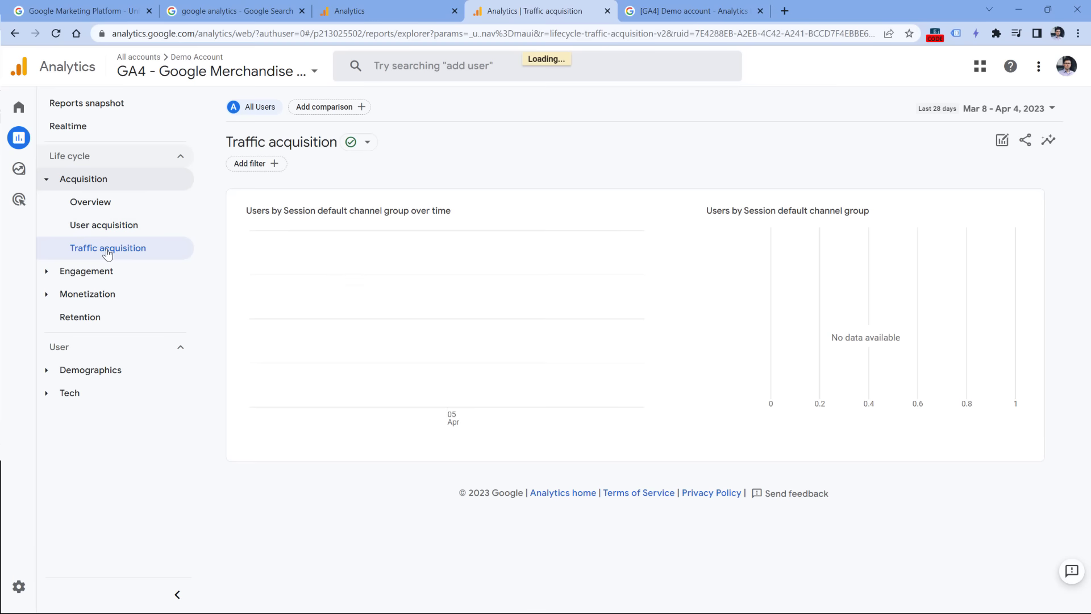
pyautogui.scroll(-3, 324, 322)
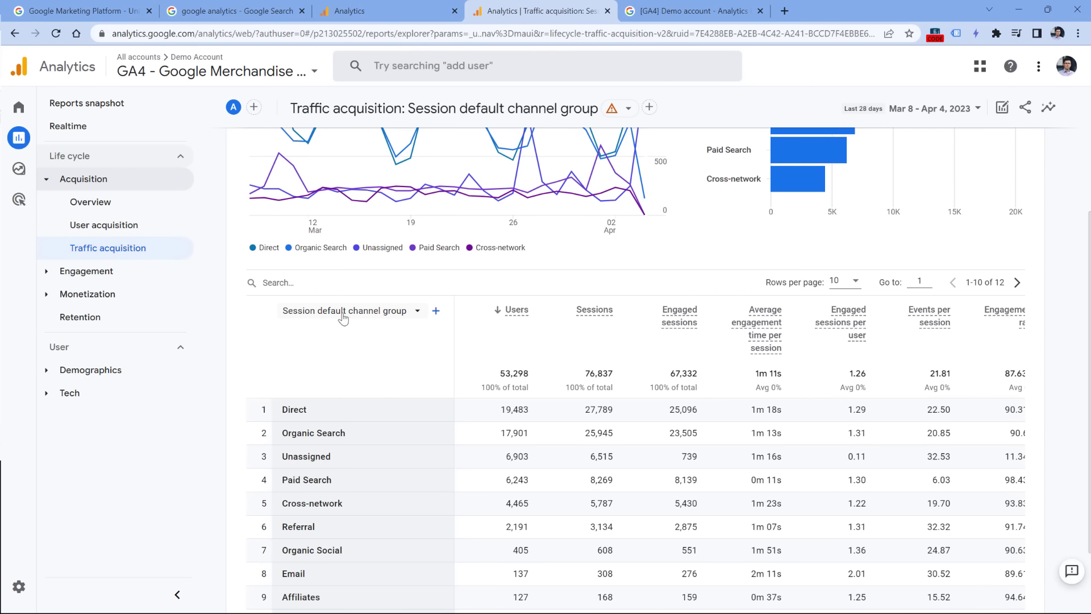
pyautogui.click(372, 318)
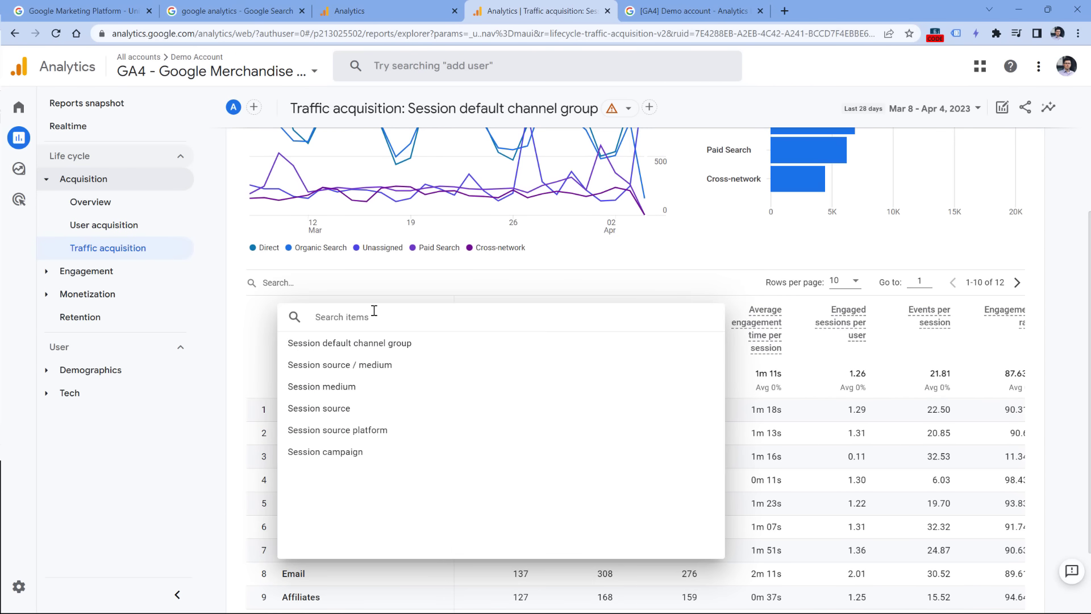
pyautogui.click(350, 370)
pyautogui.scroll(-1, 460, 341)
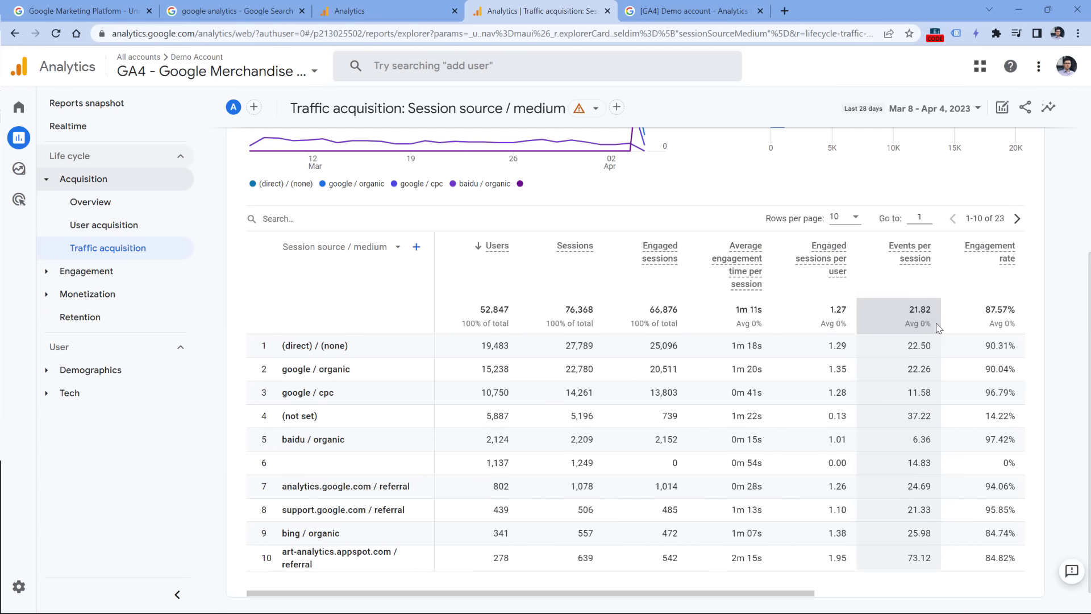
# - Add Session campaign as a secondary dimension to the Traffic acquisition table and look through its rows
pyautogui.click(417, 248)
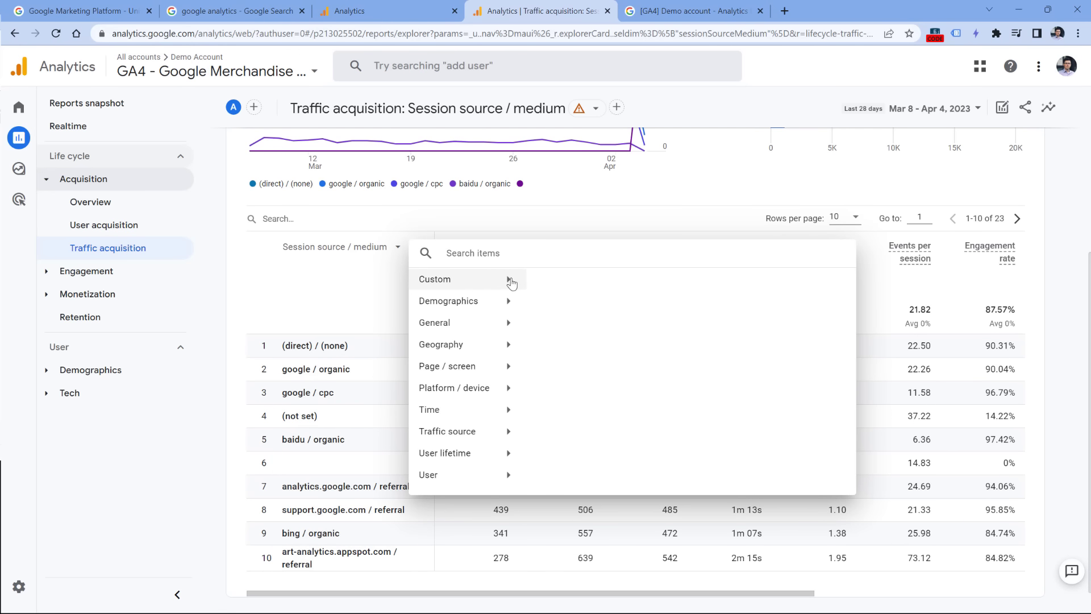
pyautogui.click(453, 431)
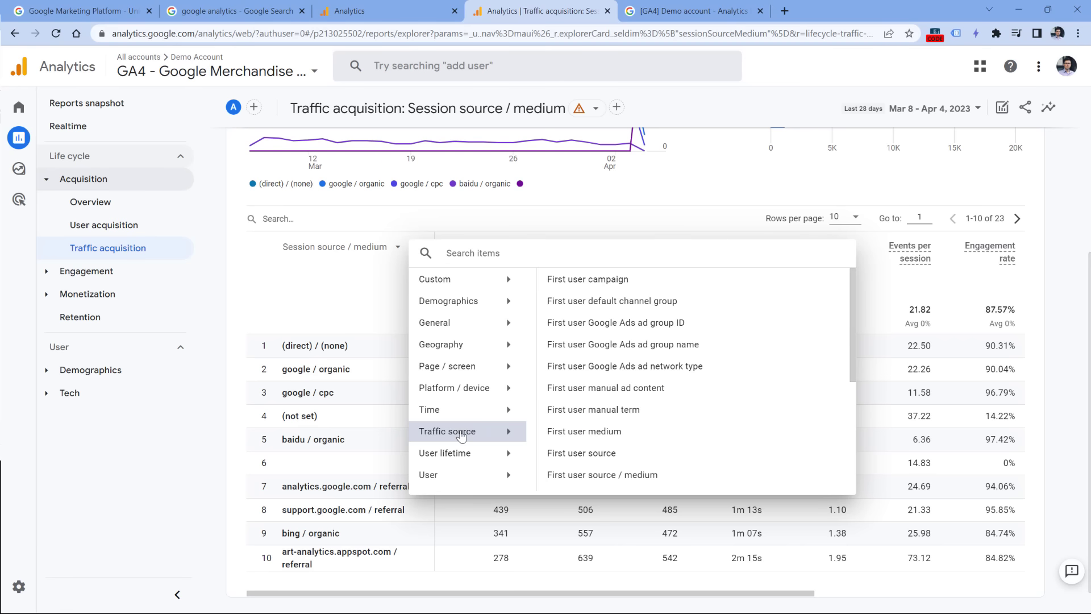
pyautogui.scroll(-3, 603, 305)
pyautogui.click(601, 305)
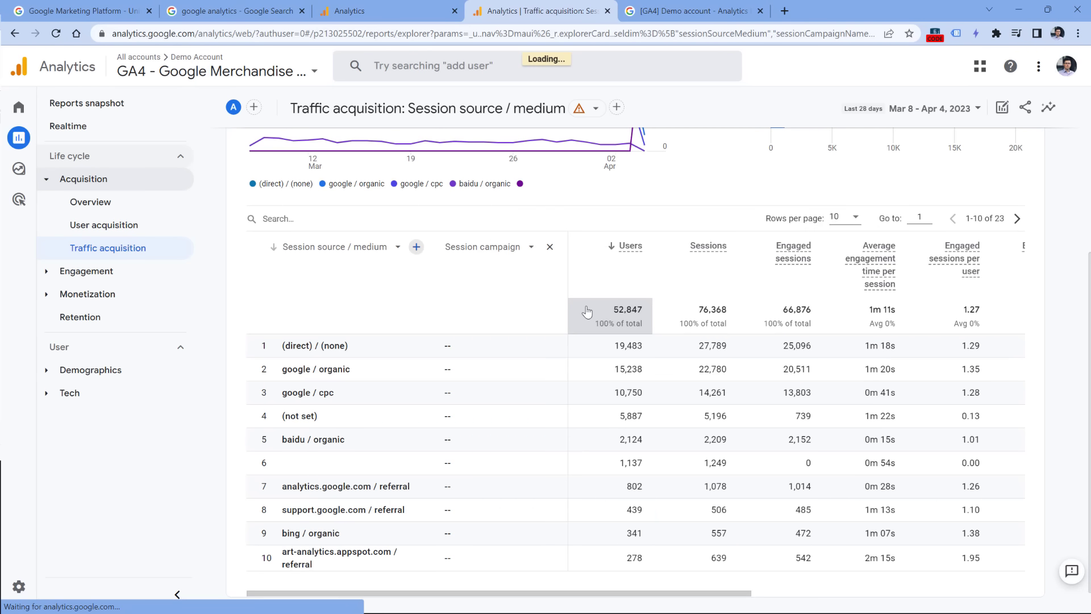
pyautogui.scroll(-2, 455, 369)
pyautogui.scroll(1, 286, 329)
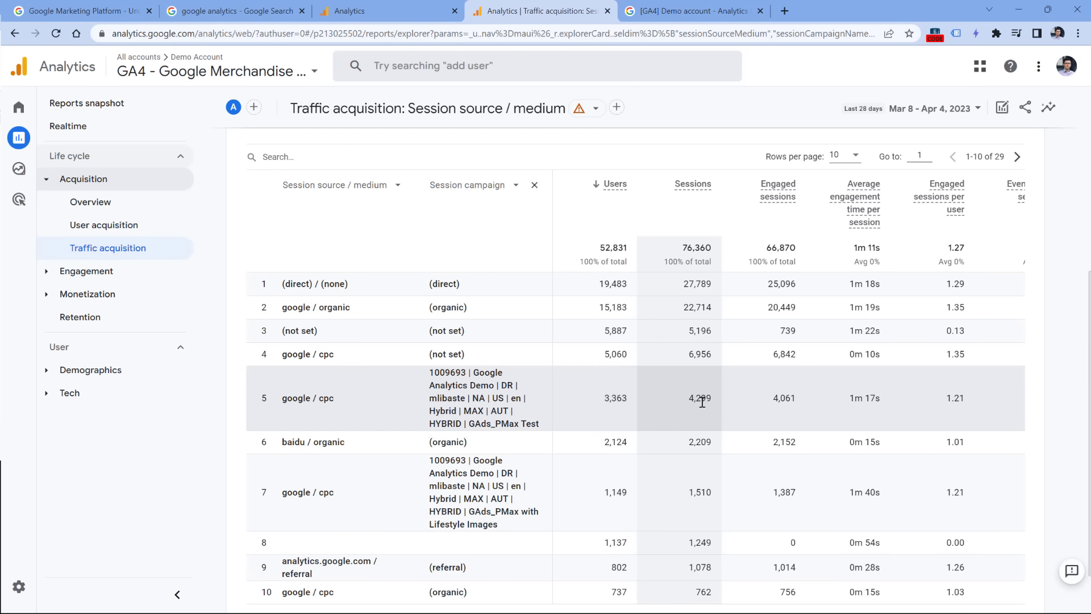
pyautogui.scroll(-2, 702, 402)
# - Limit the Conversions column of the Traffic acquisition table to the purchase event
pyautogui.moveTo(489, 561); pyautogui.dragTo(756, 562)
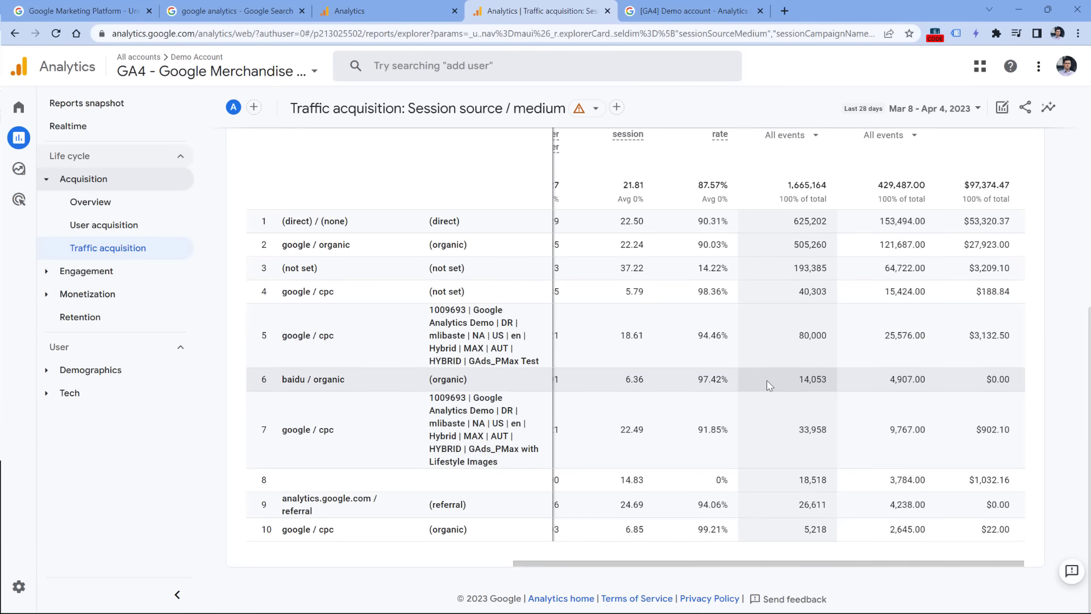
pyautogui.scroll(2, 769, 385)
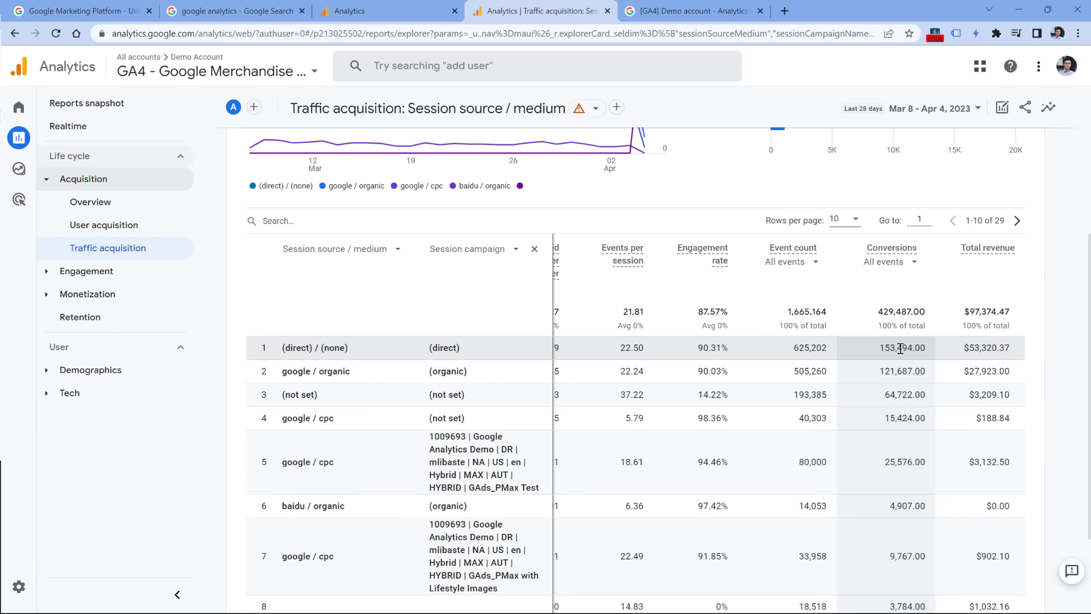
pyautogui.click(902, 262)
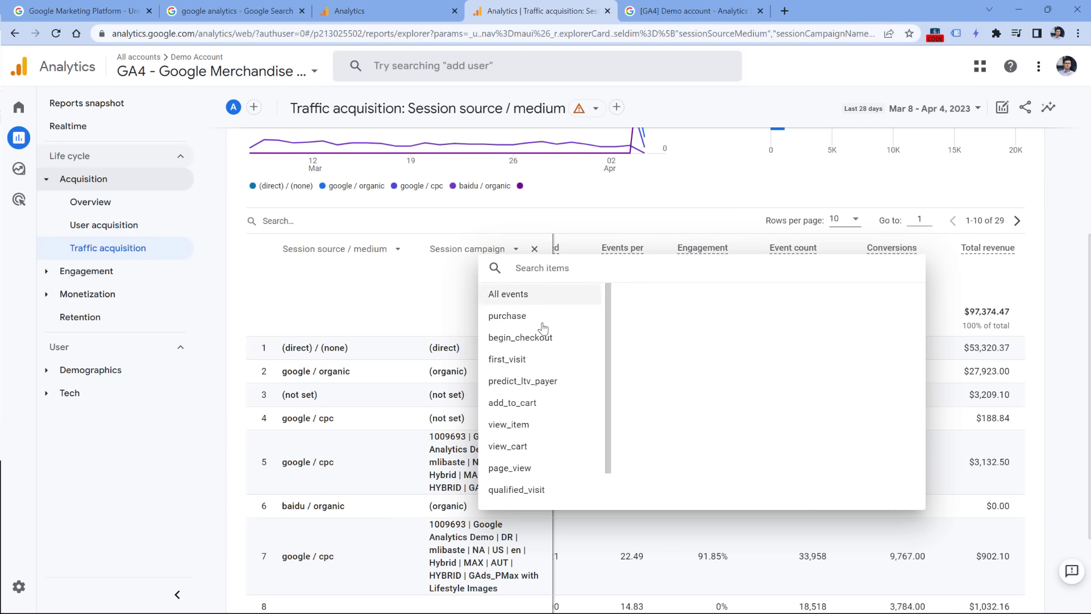
pyautogui.click(522, 316)
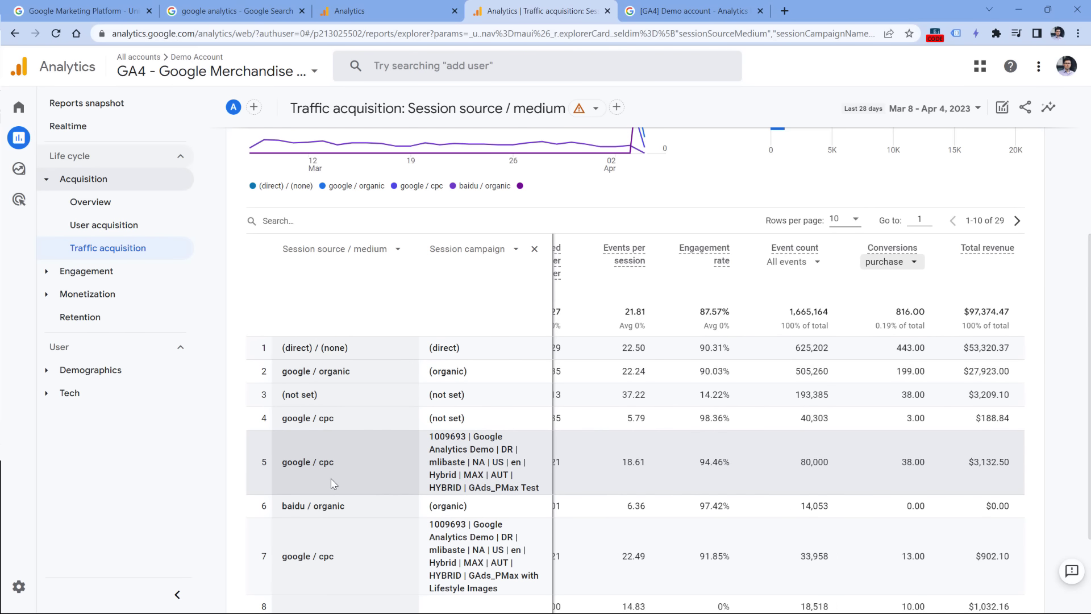
# - Remove the Session campaign secondary dimension and check the available primary dimensions without changing the current one
pyautogui.click(535, 249)
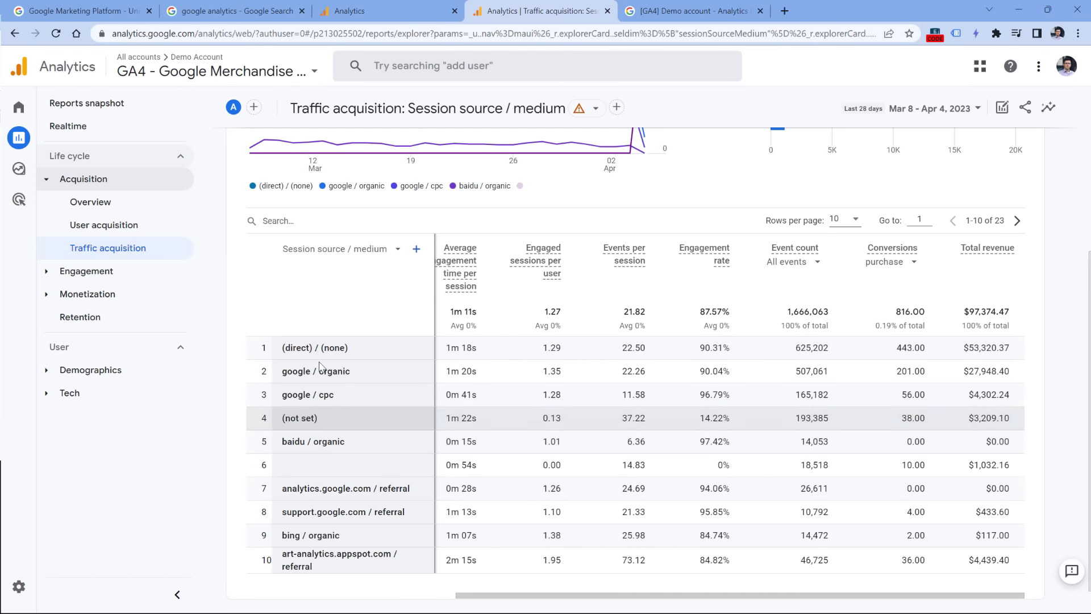
pyautogui.click(346, 253)
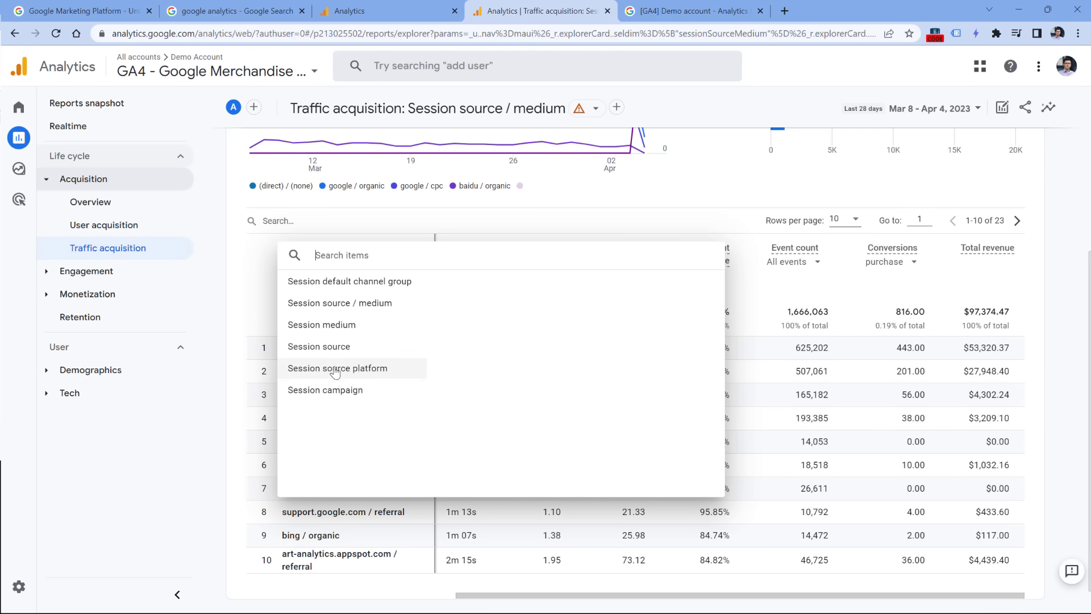
pyautogui.click(769, 188)
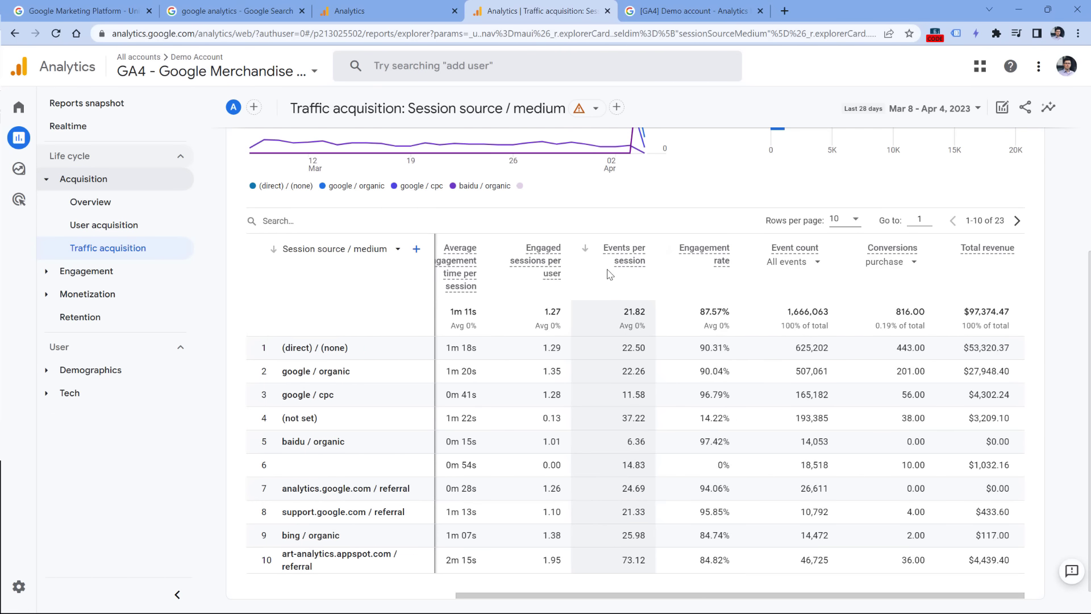
pyautogui.scroll(5, 634, 301)
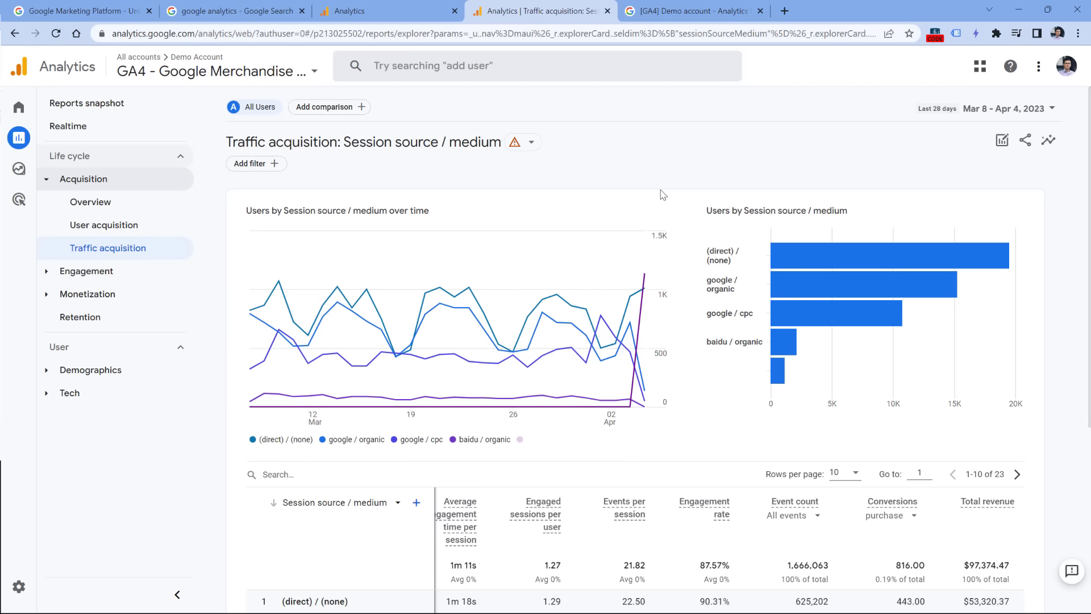
# - Return to the Analytics Mania demo property, close its Google tag and stream details, and open its Reports snapshot
pyautogui.click(387, 9)
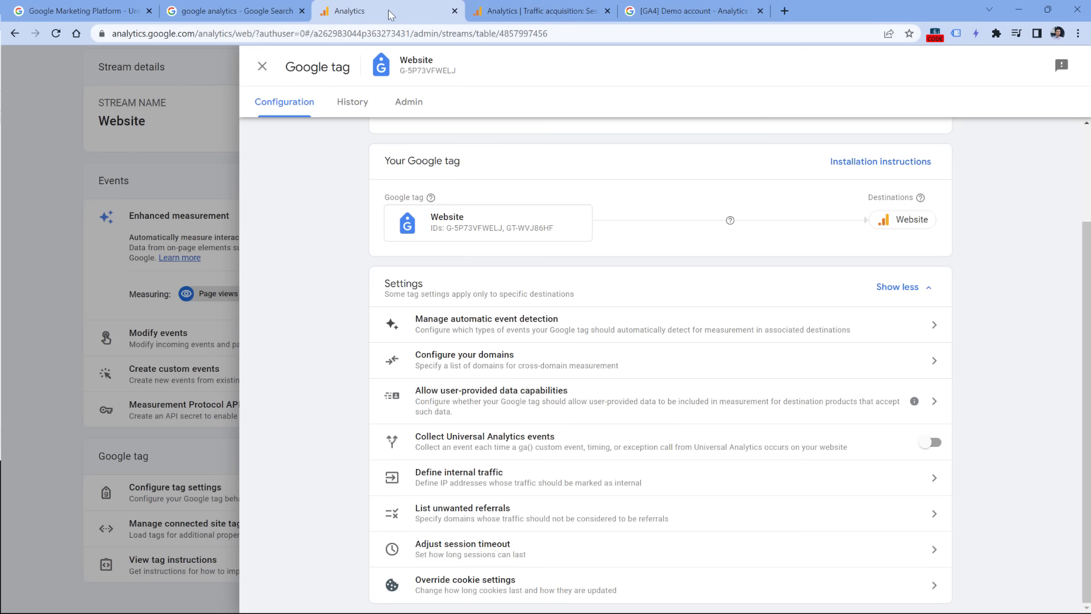
pyautogui.click(261, 67)
pyautogui.click(122, 112)
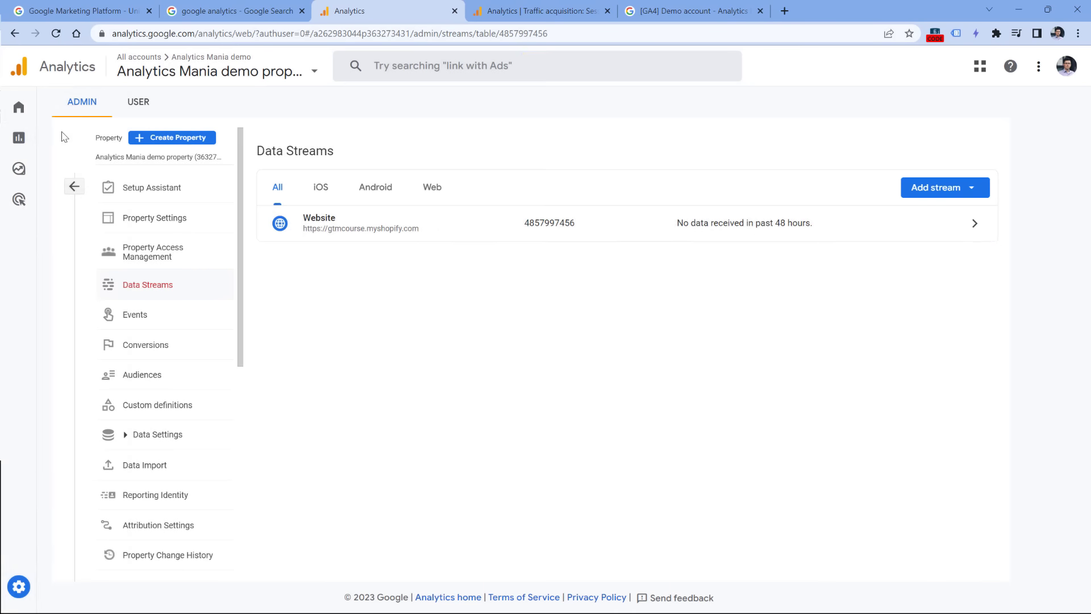
pyautogui.click(20, 138)
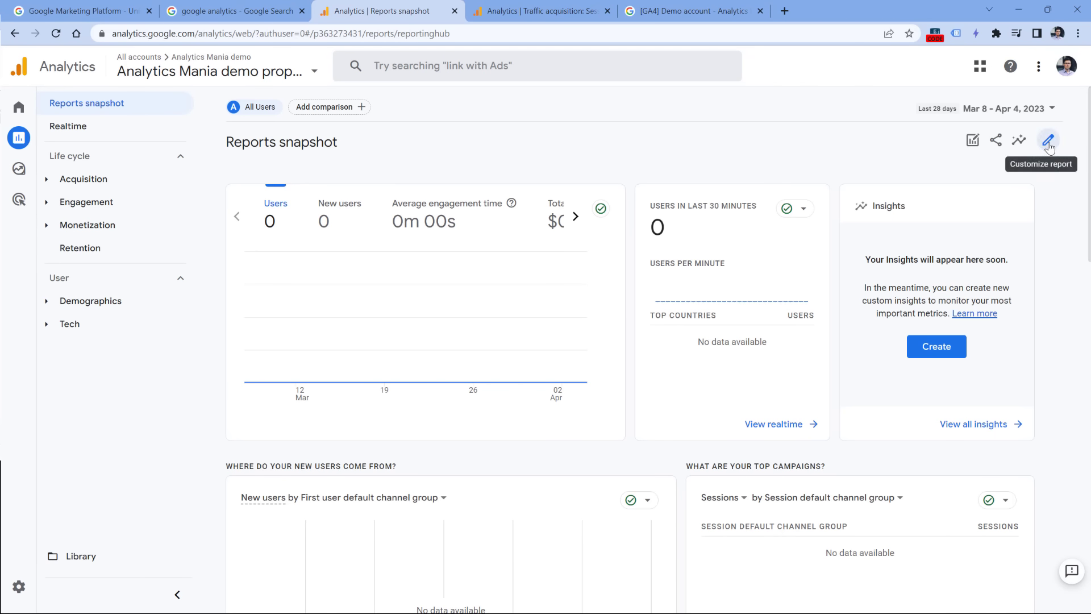
# - Open the Traffic acquisition report of the Analytics Mania demo property for customization
pyautogui.click(49, 183)
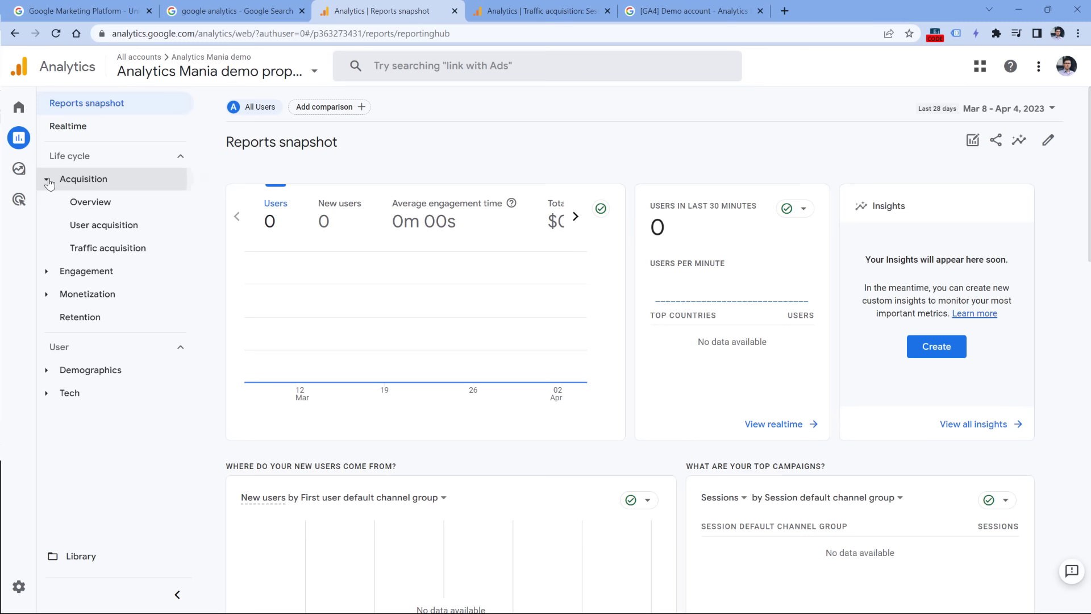
pyautogui.click(113, 254)
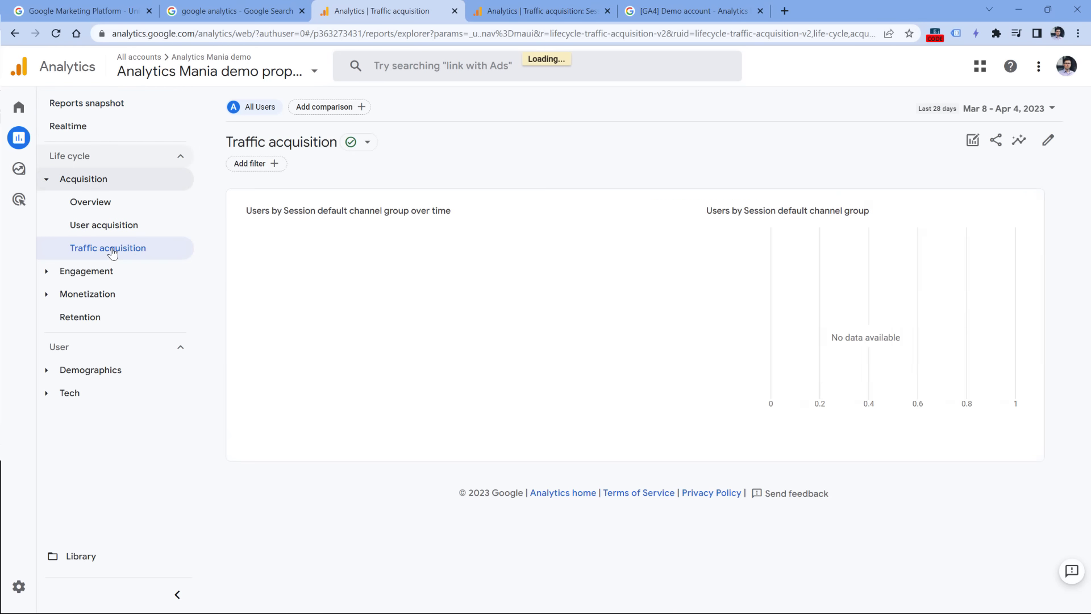
pyautogui.click(1048, 140)
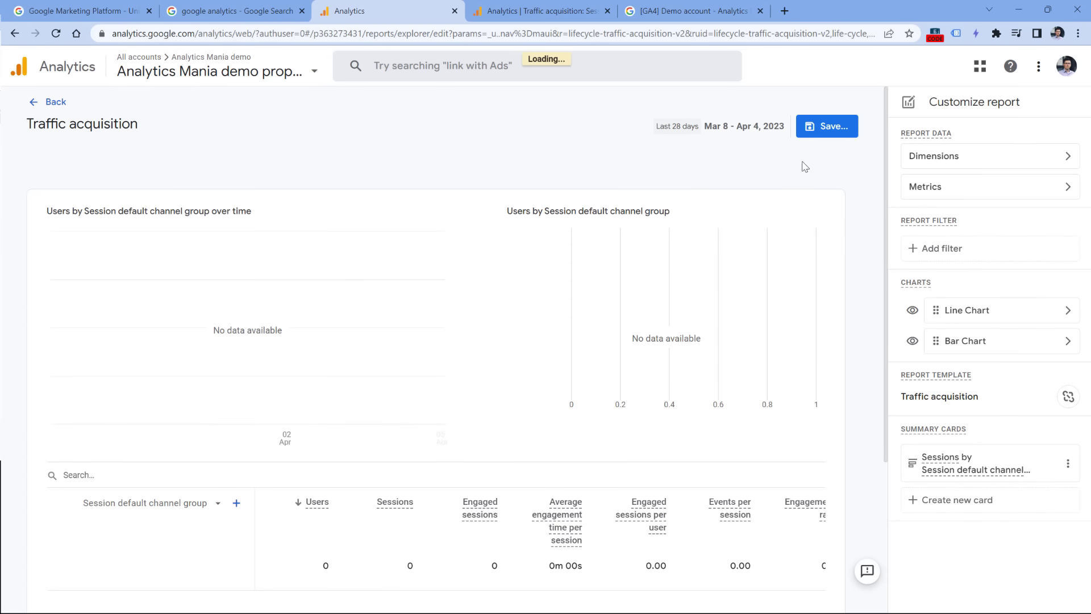
# - Look through the report's primary dimensions and the dimensions that can be added, without adding any
pyautogui.click(999, 161)
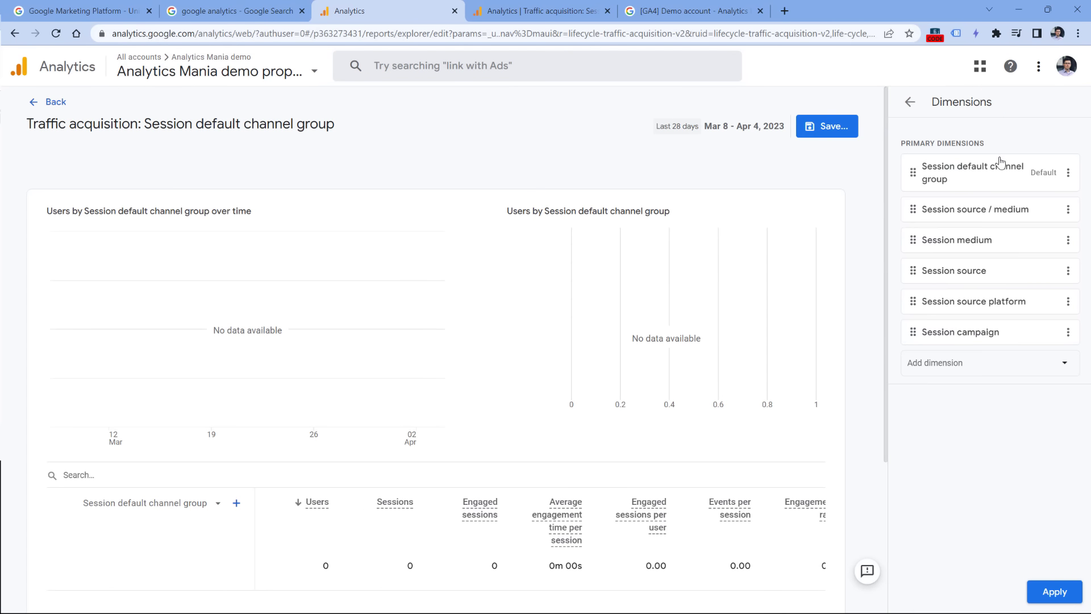
pyautogui.click(1012, 370)
pyautogui.scroll(-2, 984, 419)
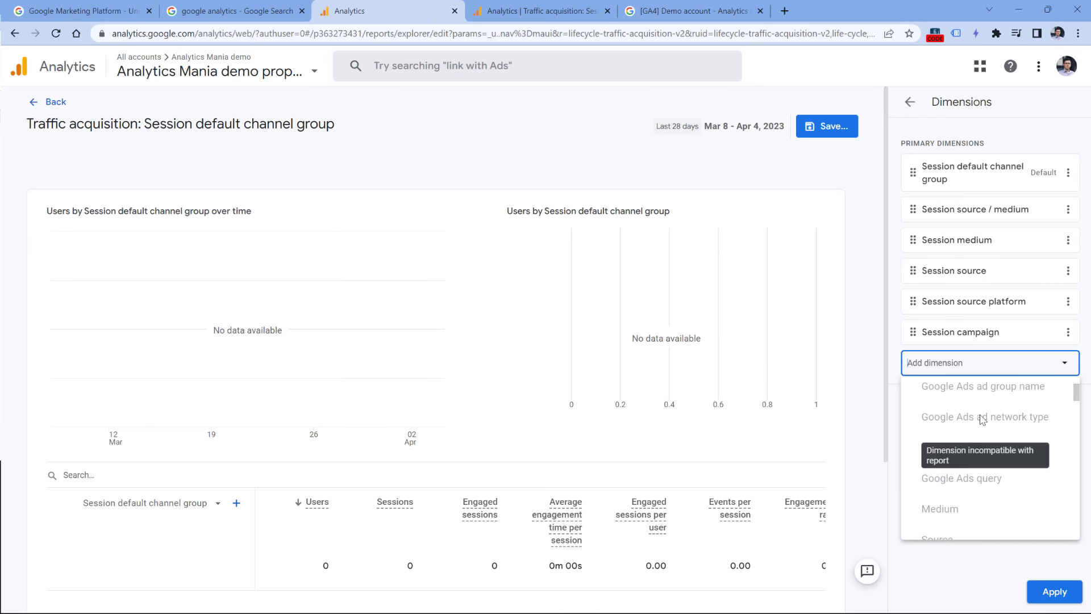
pyautogui.scroll(-6, 984, 419)
pyautogui.click(982, 100)
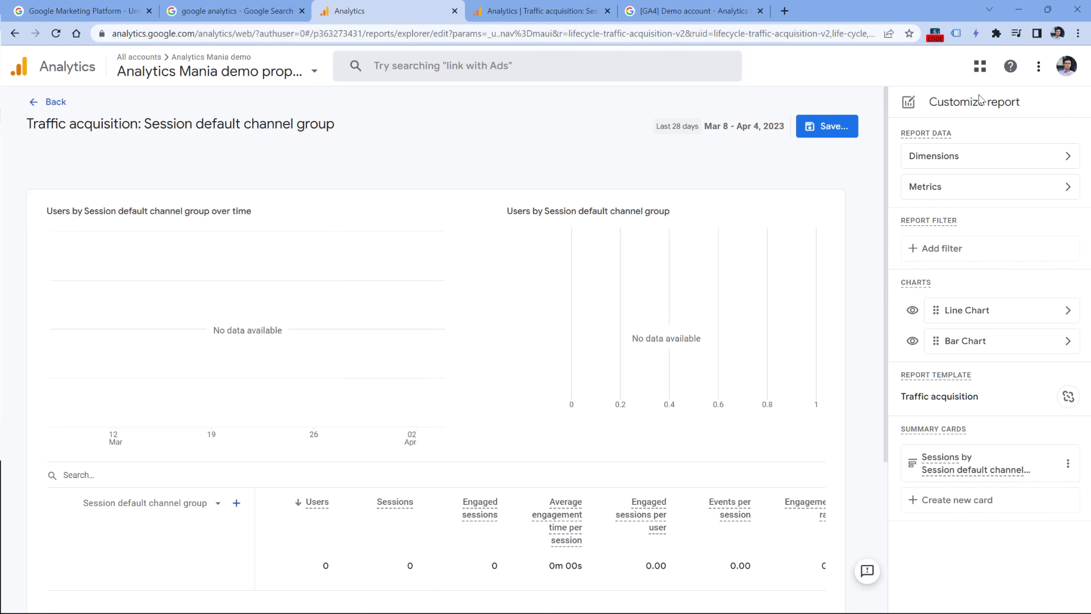
# - Look through the metrics that can be added to the Traffic acquisition report and check its save options without saving
pyautogui.click(987, 188)
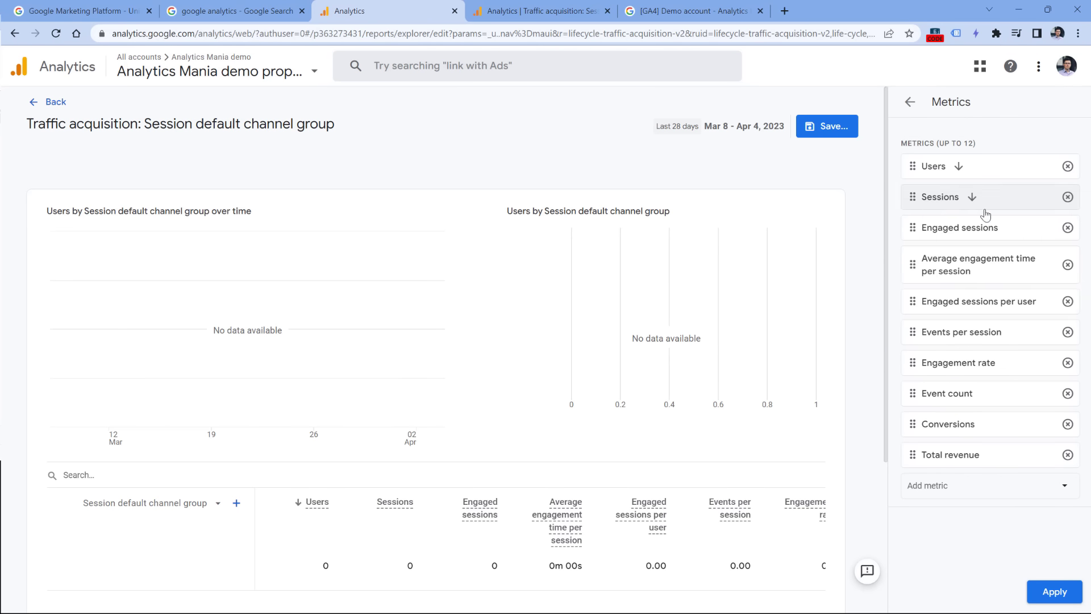
pyautogui.click(972, 493)
pyautogui.scroll(-3, 971, 362)
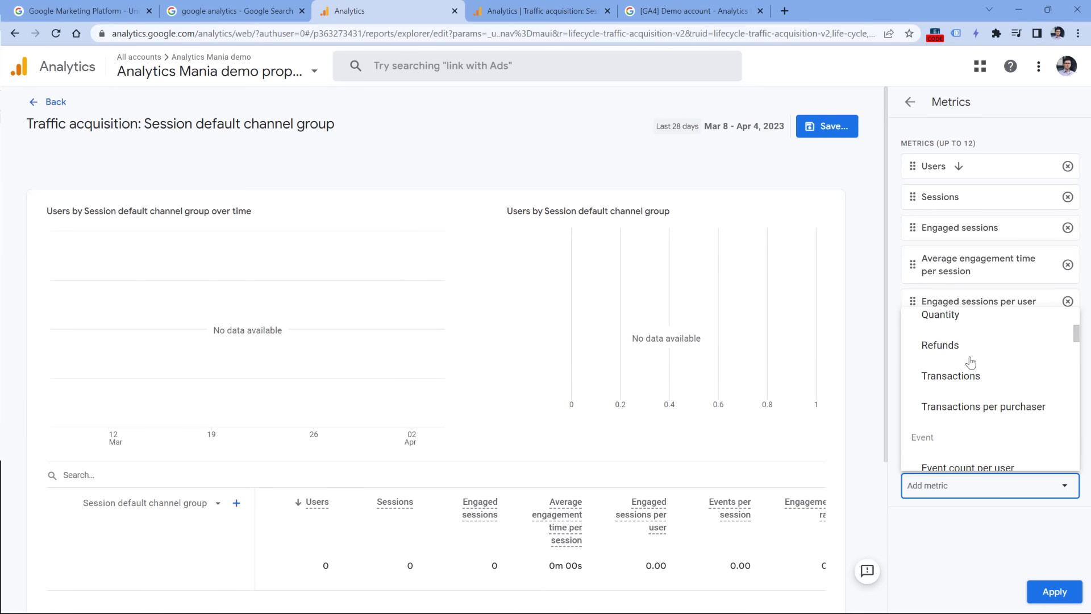
pyautogui.scroll(-8, 971, 362)
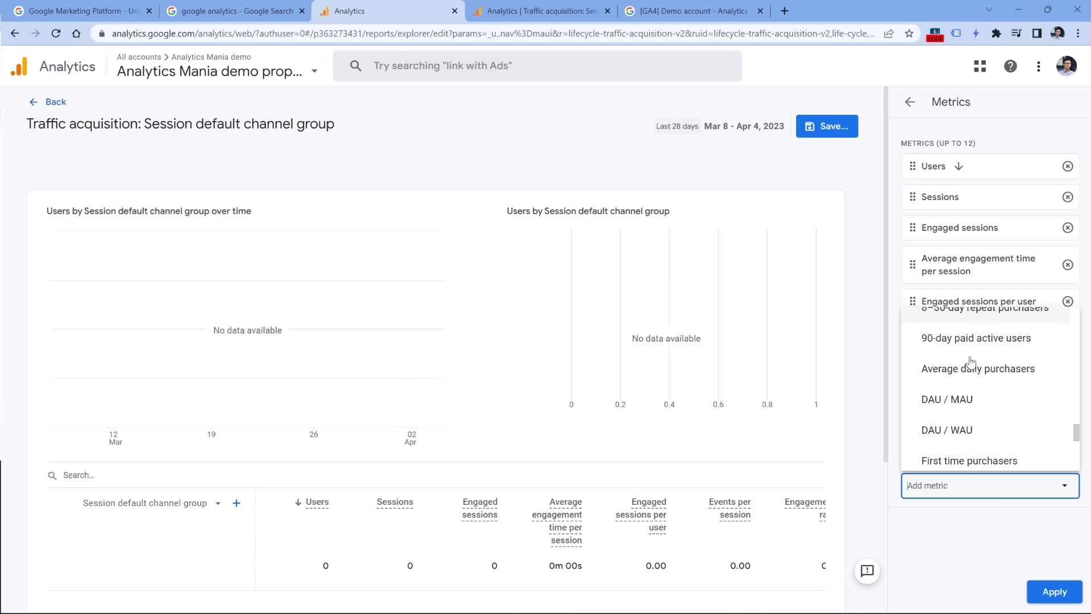
pyautogui.scroll(5, 971, 363)
pyautogui.click(971, 468)
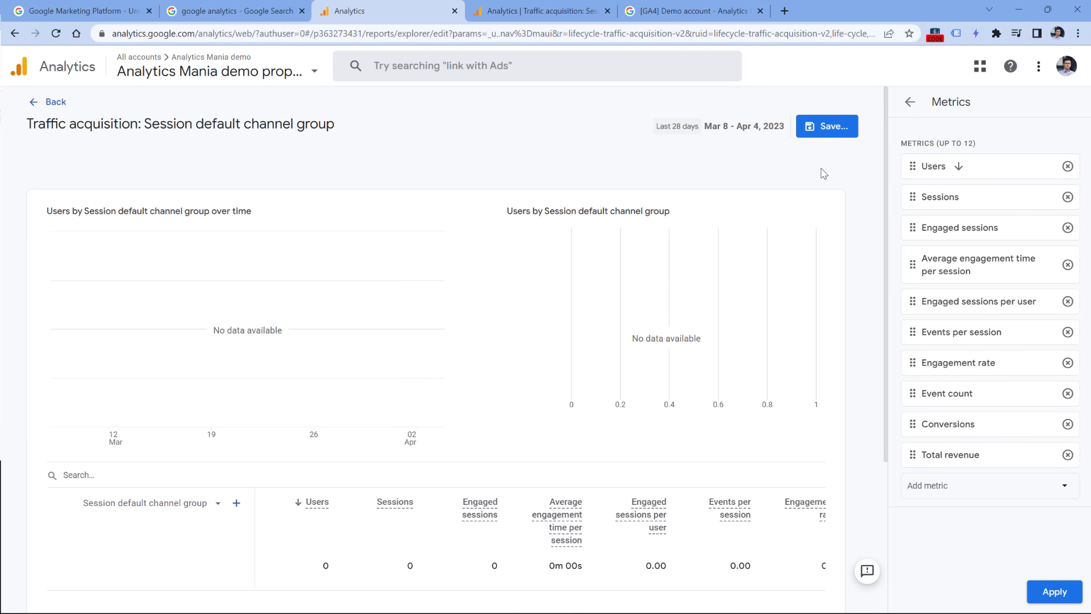
pyautogui.click(828, 126)
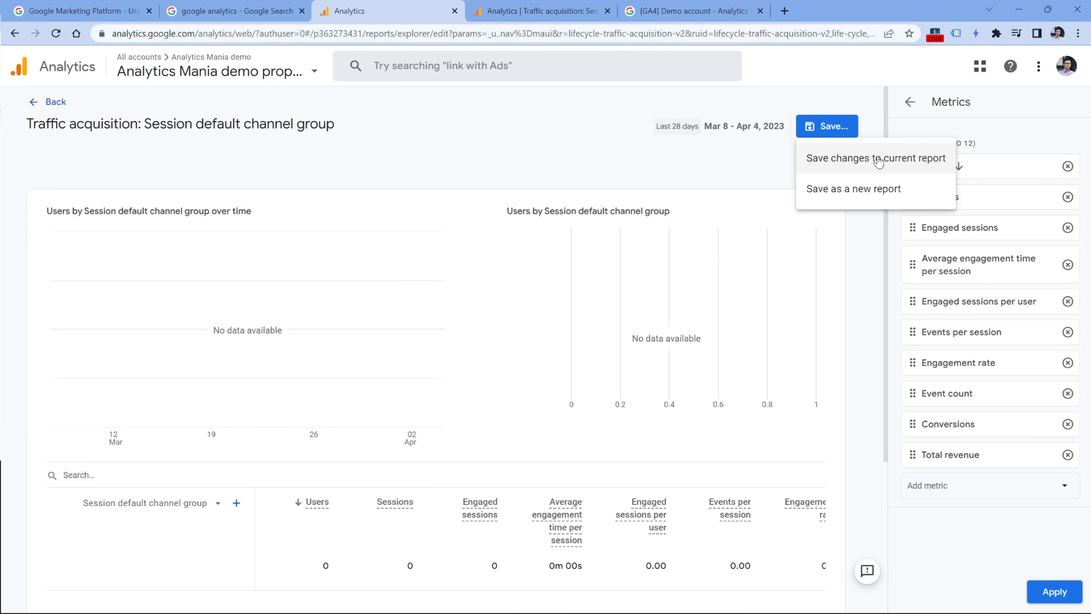
pyautogui.click(905, 114)
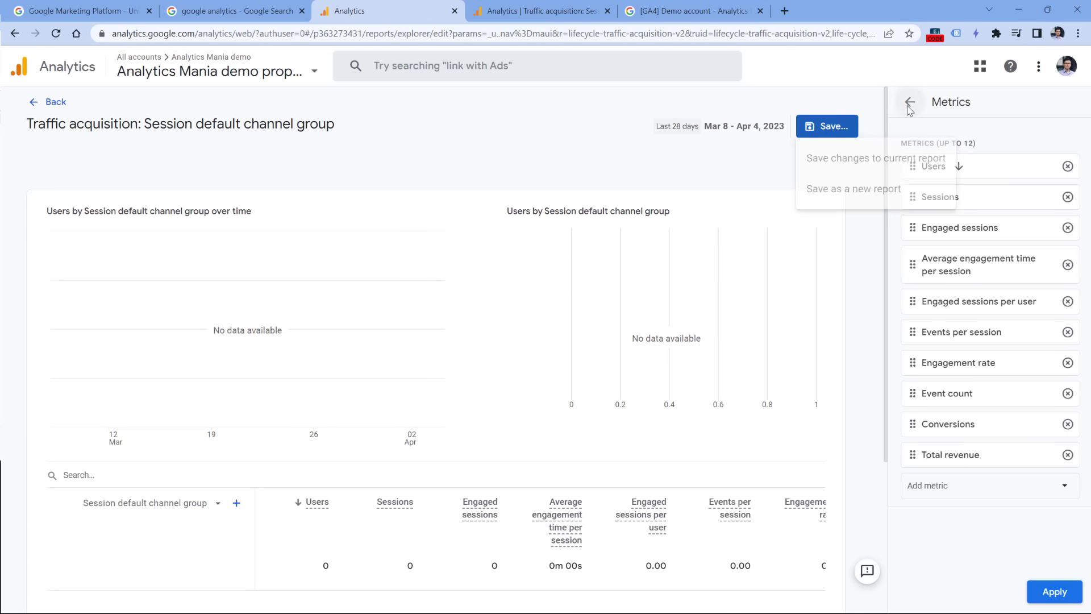
# - Switch to the Google Merchandise Store demo property's Traffic acquisition report and collapse the Acquisition report group
pyautogui.click(543, 5)
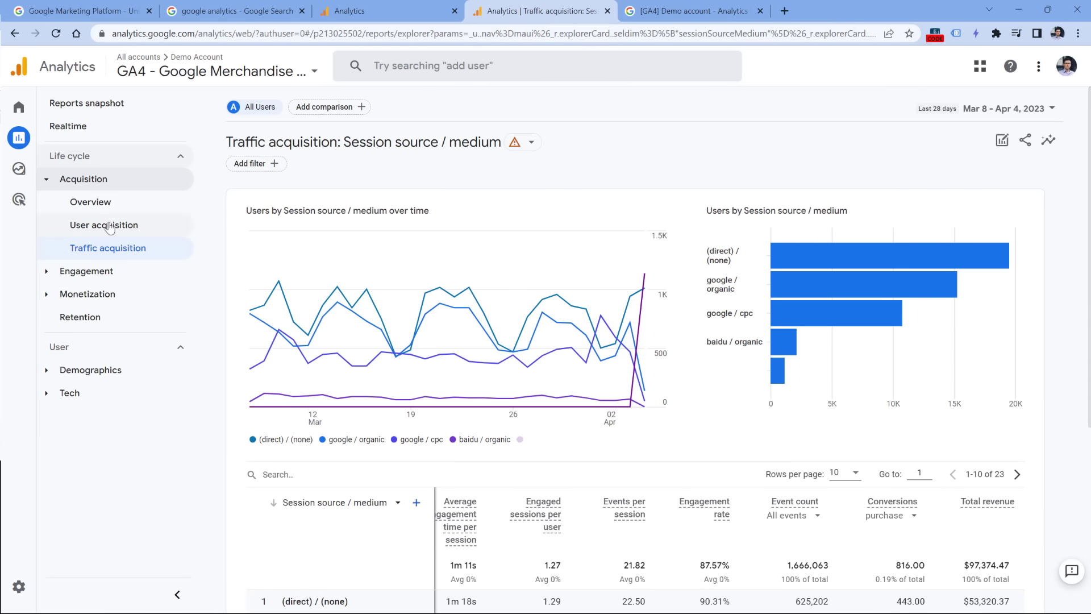
pyautogui.click(47, 181)
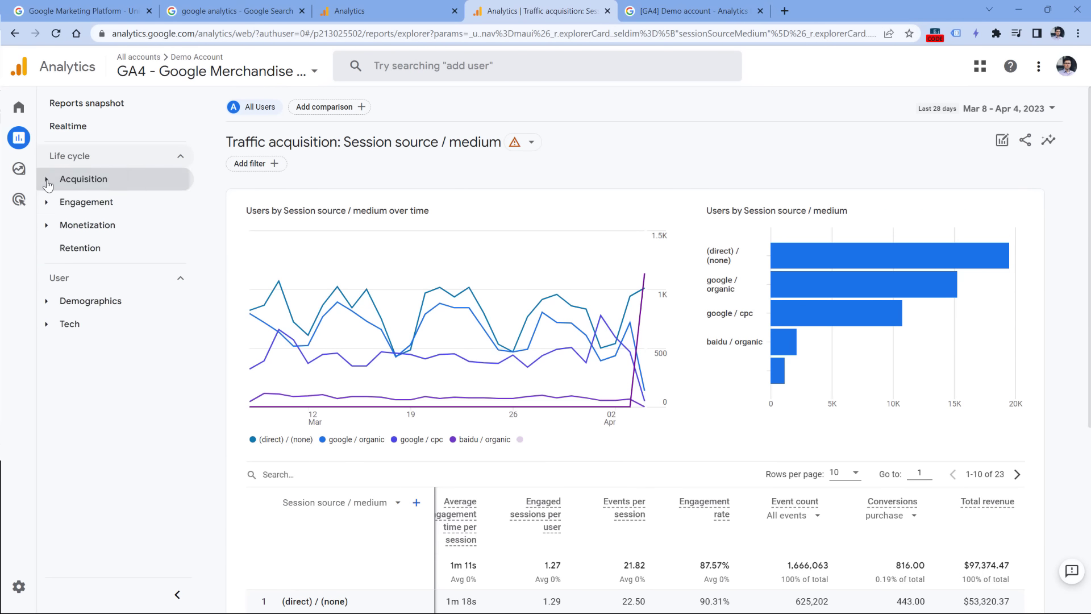
pyautogui.click(47, 181)
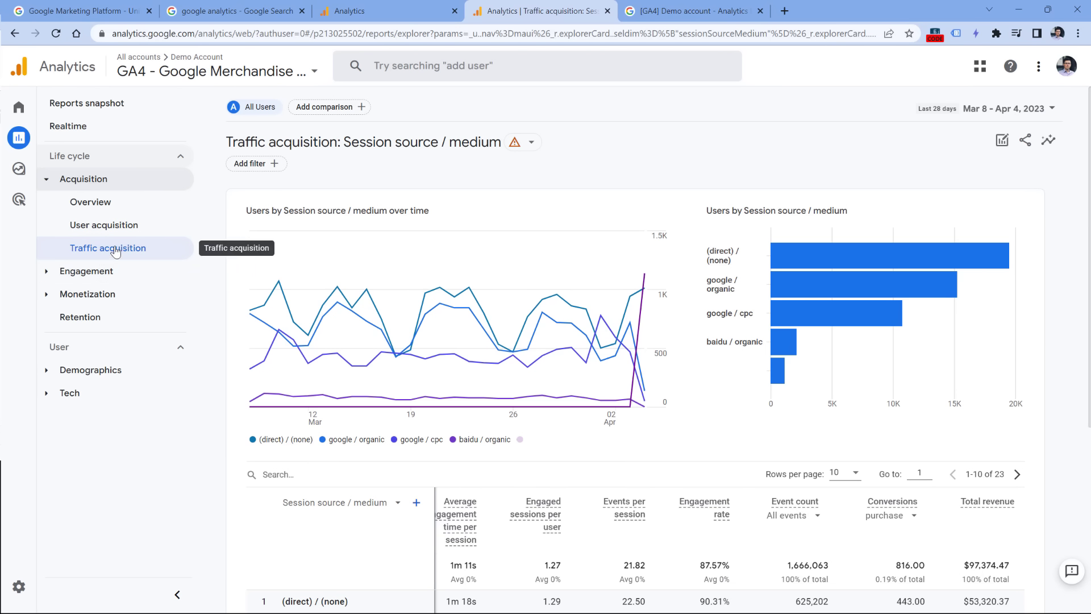
pyautogui.click(47, 180)
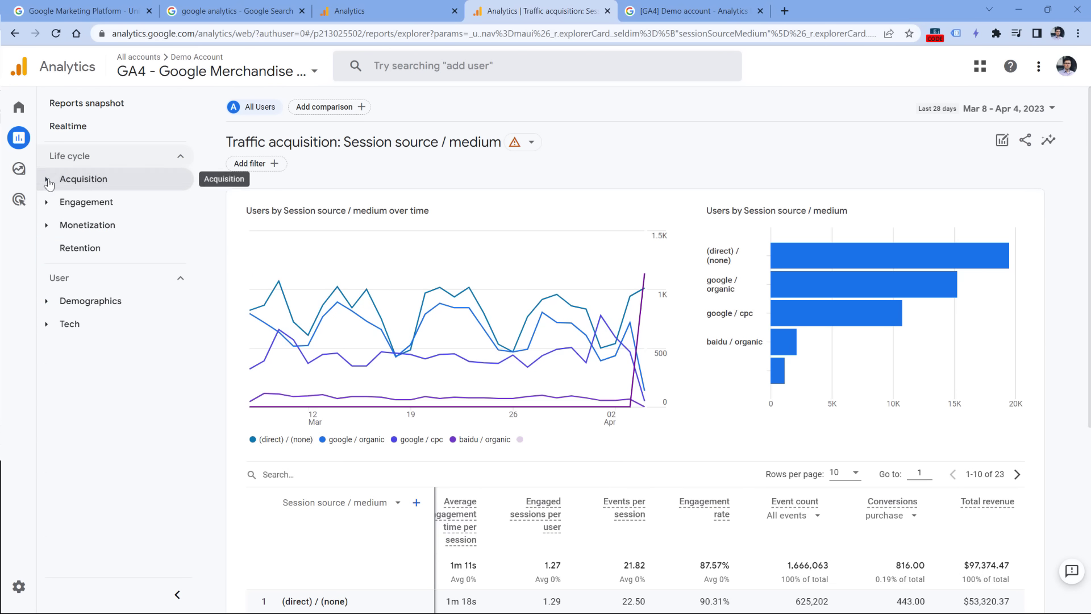
# - Open the Events and Conversions reports under Engagement and examine their event name tables
pyautogui.click(47, 208)
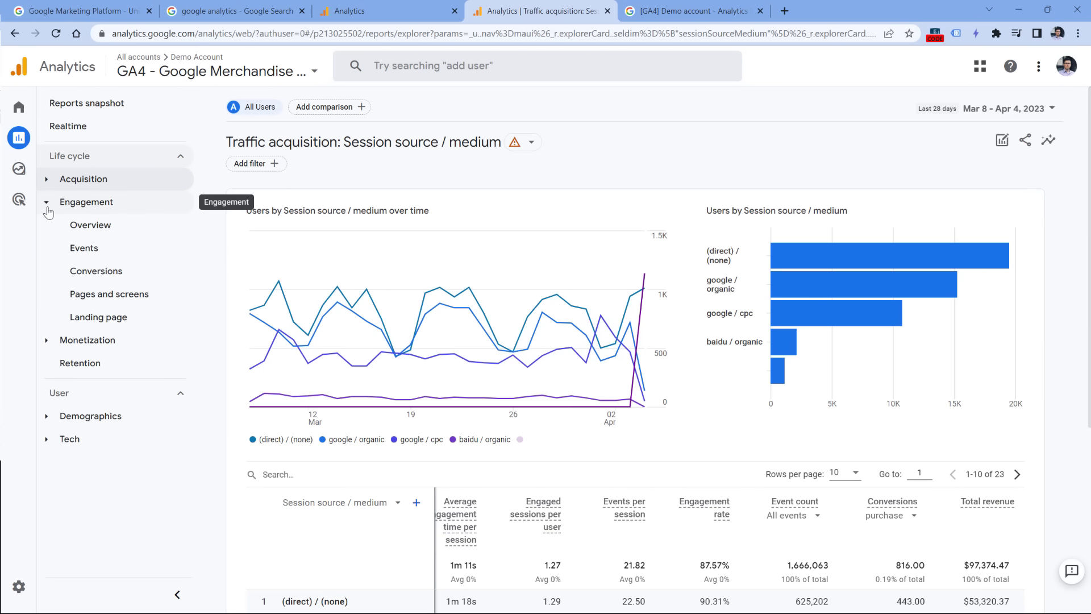
pyautogui.click(88, 252)
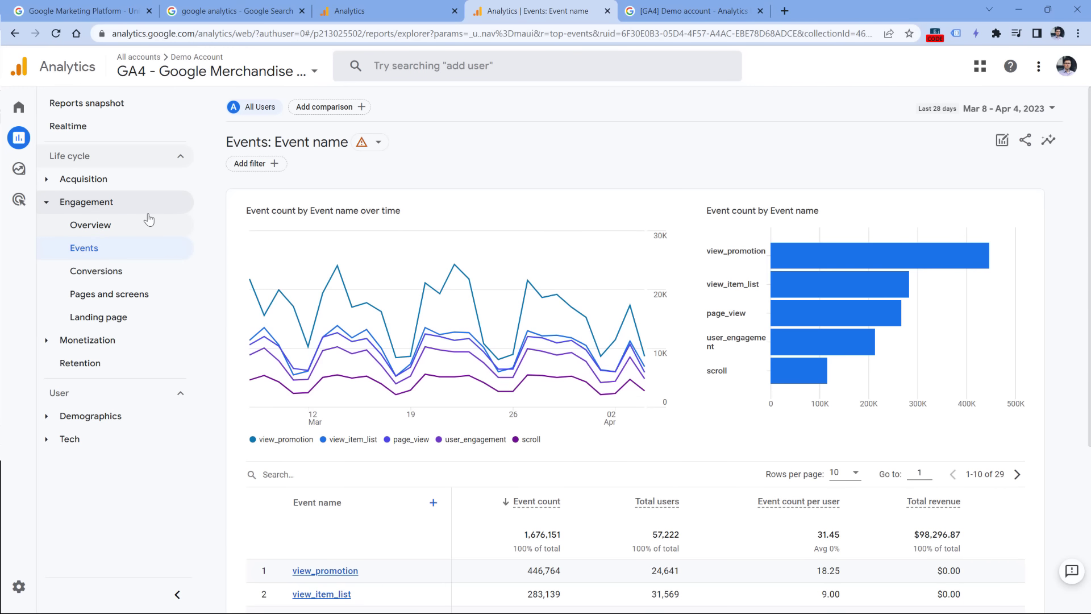
pyautogui.scroll(-4, 480, 237)
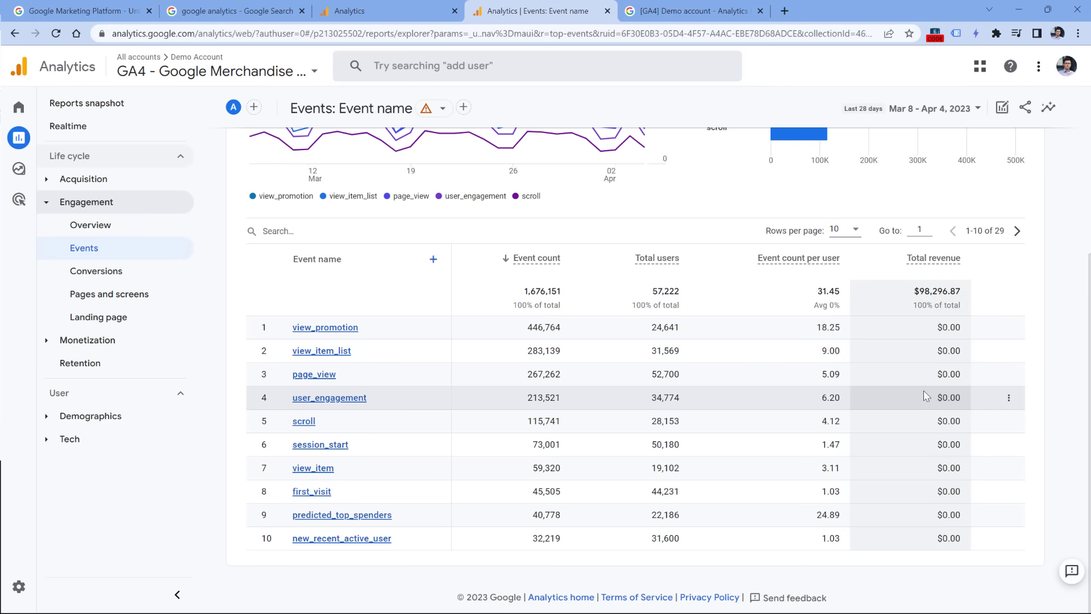
pyautogui.click(96, 272)
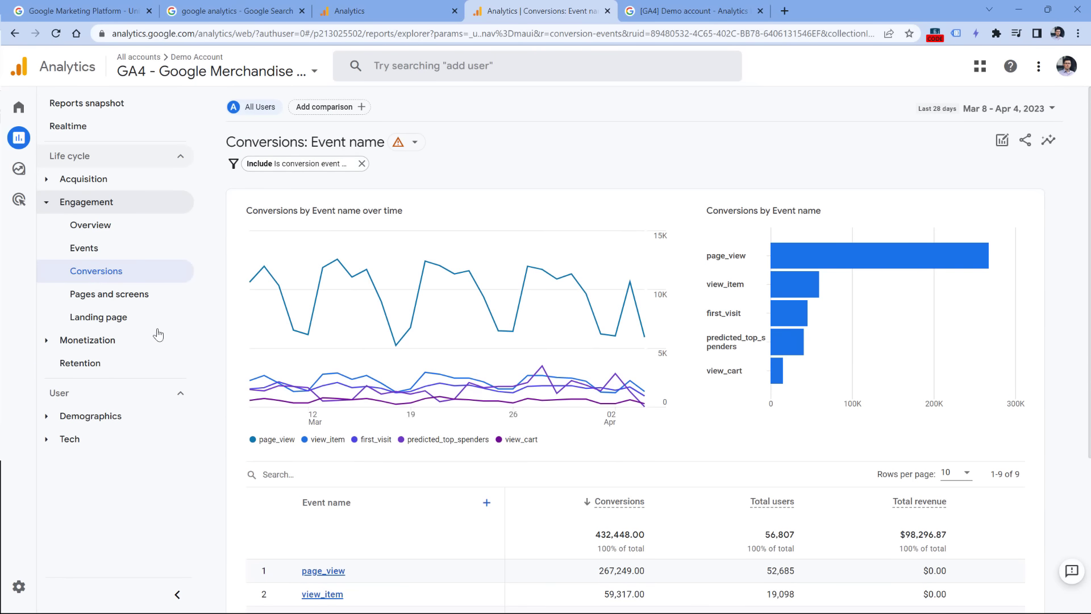
pyautogui.scroll(-4, 363, 415)
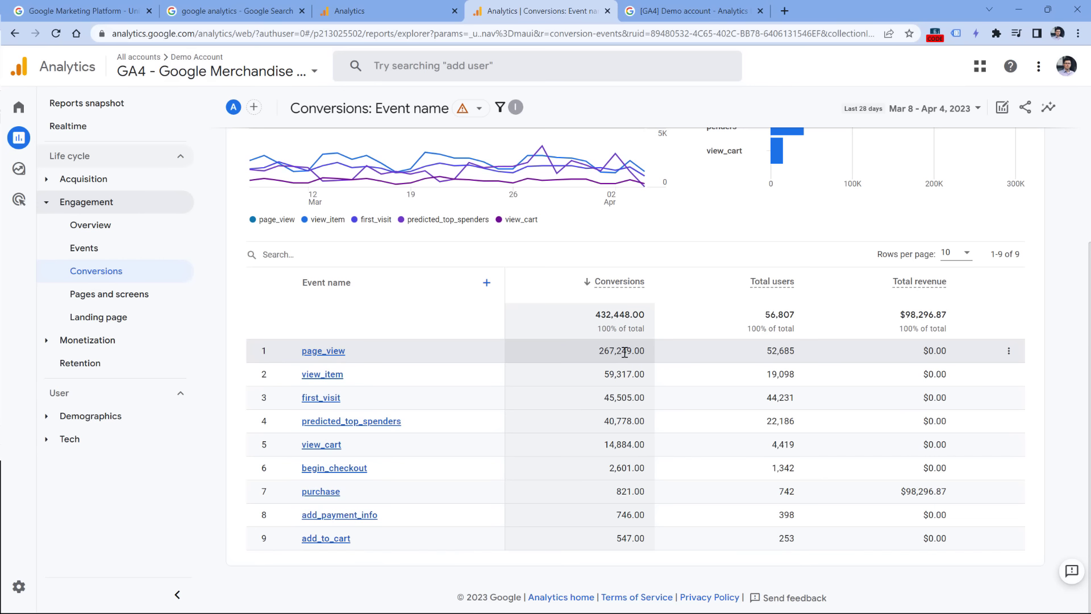
# - Open the Pages and screens report and set its table's primary dimension to Page path and screen class
pyautogui.click(113, 301)
pyautogui.scroll(-5, 397, 284)
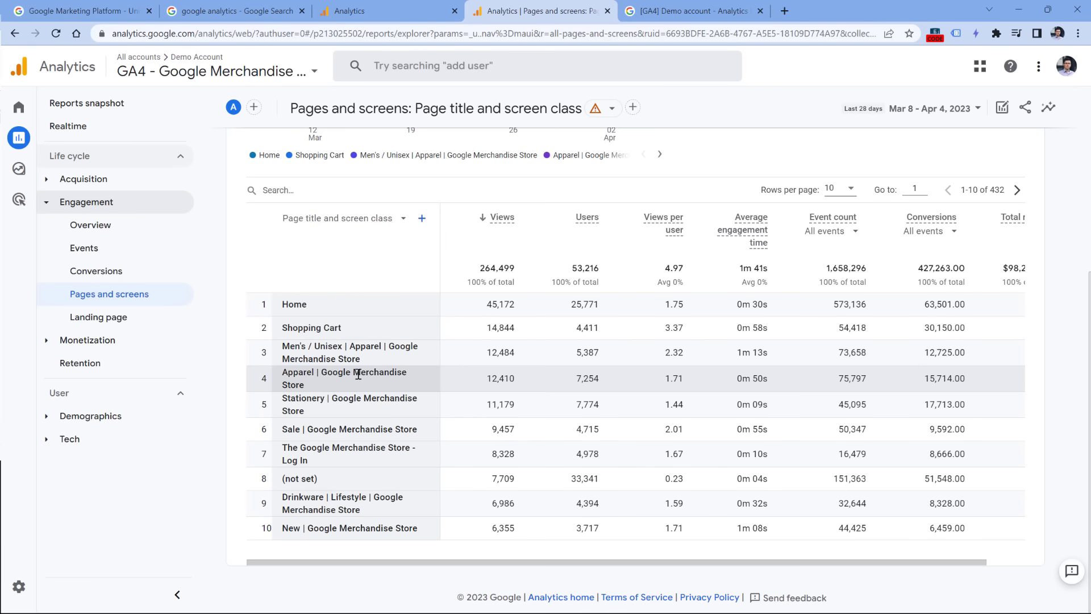
pyautogui.click(350, 220)
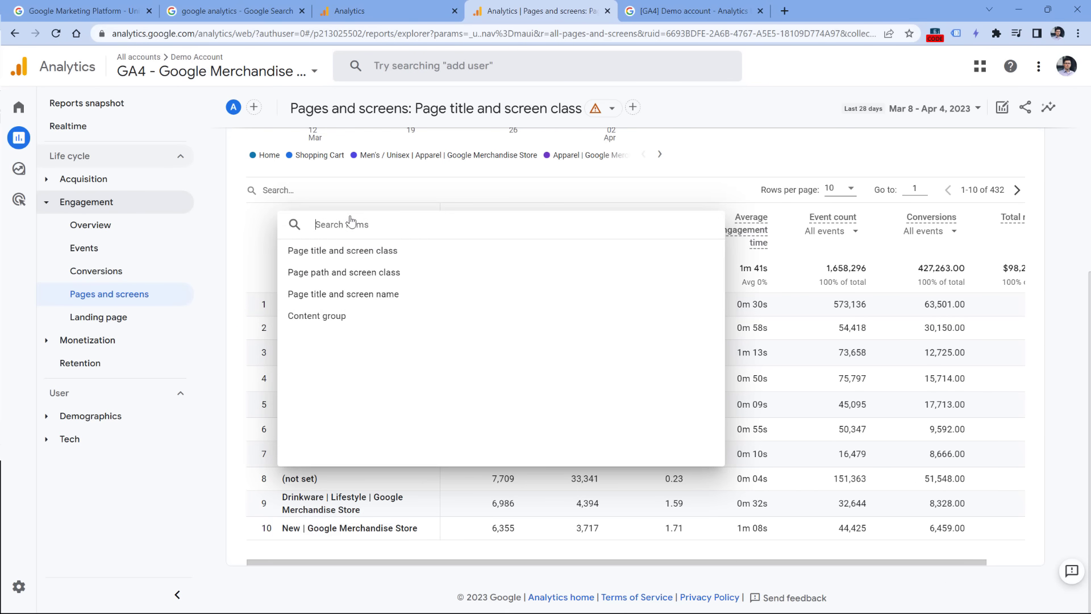
pyautogui.click(358, 204)
pyautogui.click(343, 273)
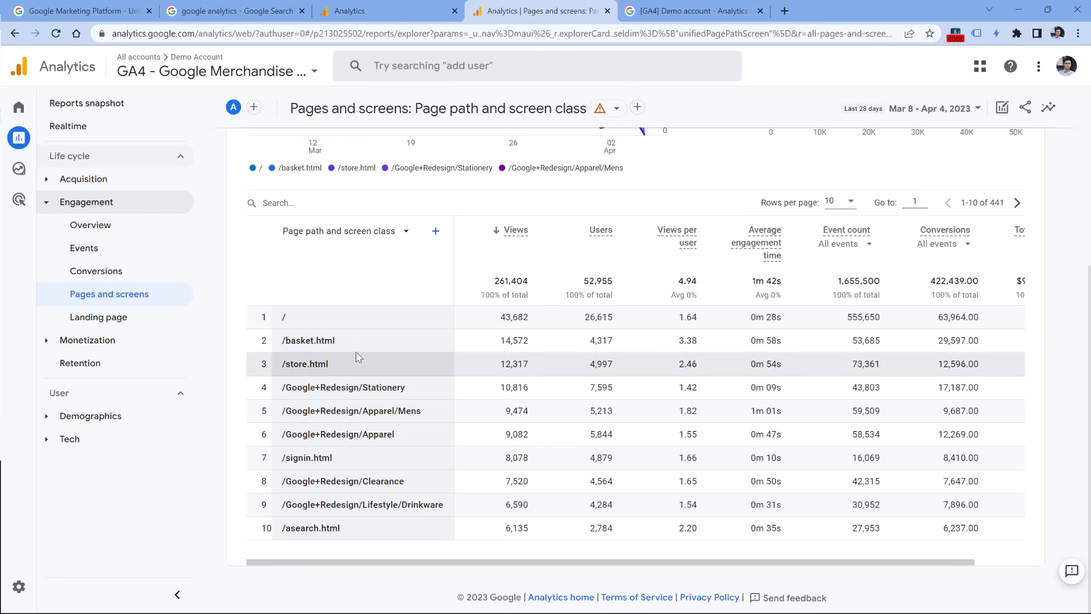
# - Recheck the available page dimensions without changing the current one, and open the Landing page report to examine its table
pyautogui.click(340, 231)
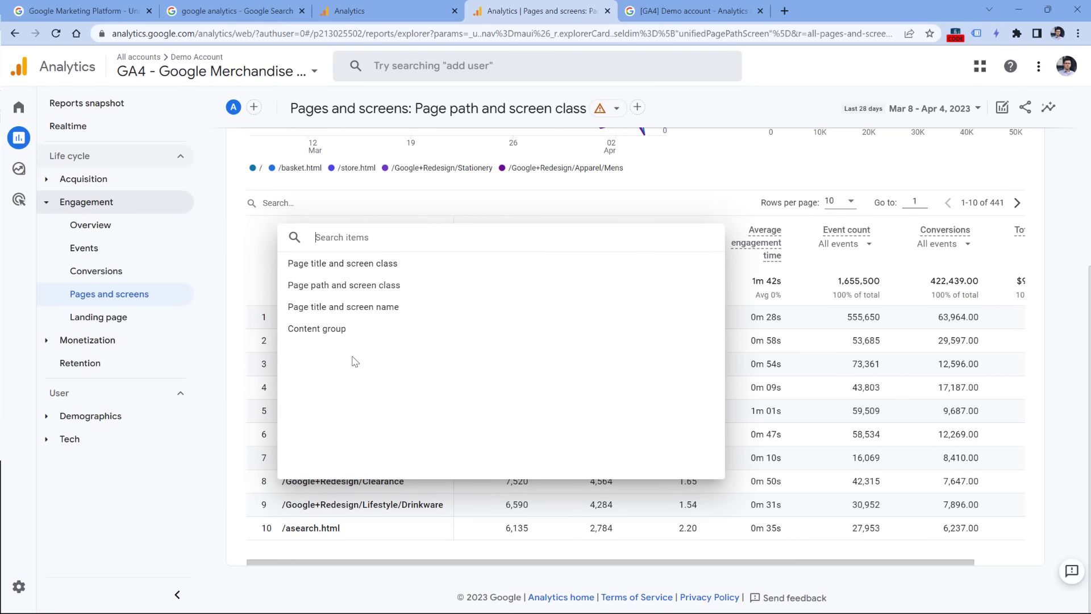
pyautogui.click(741, 113)
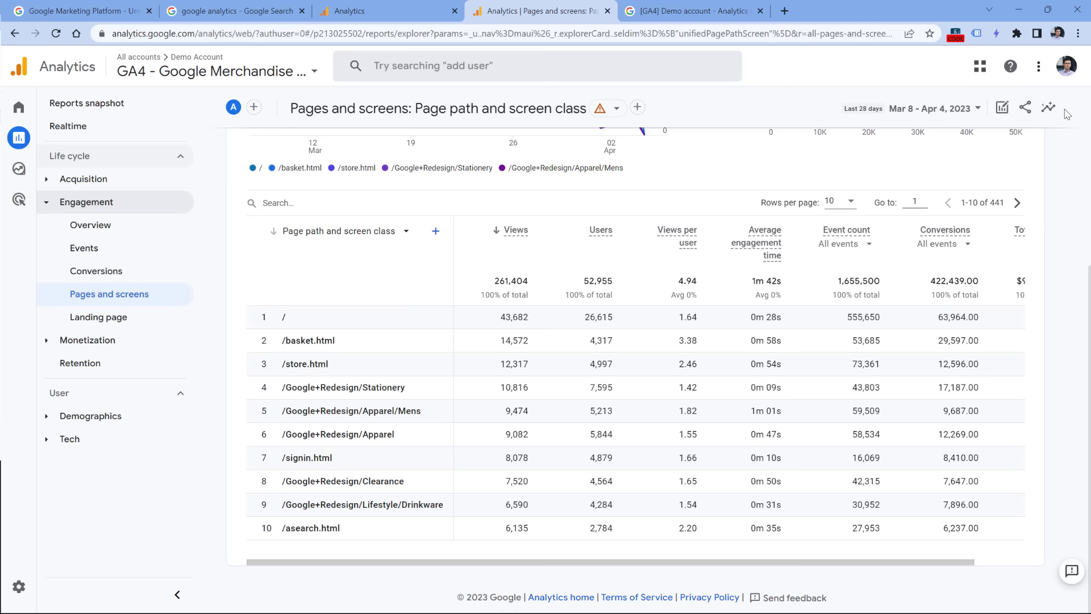
pyautogui.click(111, 319)
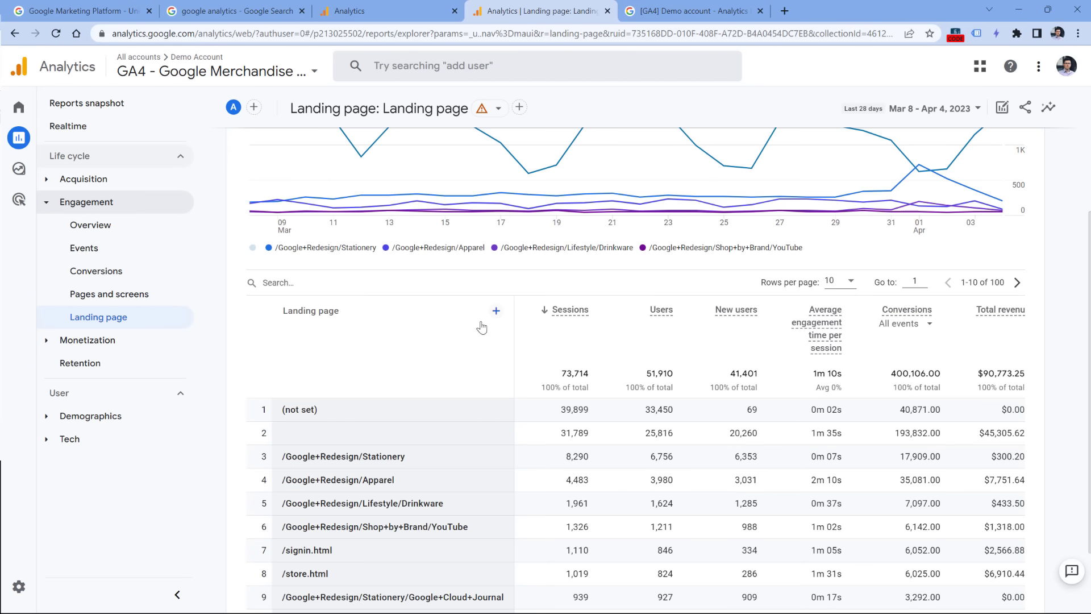
pyautogui.scroll(-1, 482, 328)
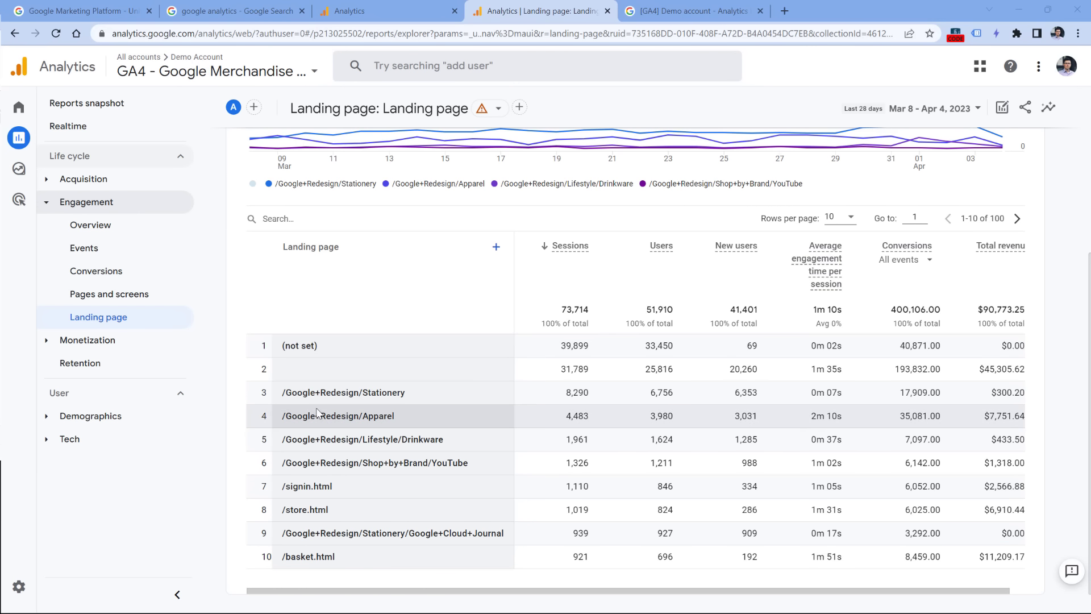
# - Open the Ecommerce purchases report under Monetization and examine its item table and available primary dimensions, keeping Item name
pyautogui.click(47, 341)
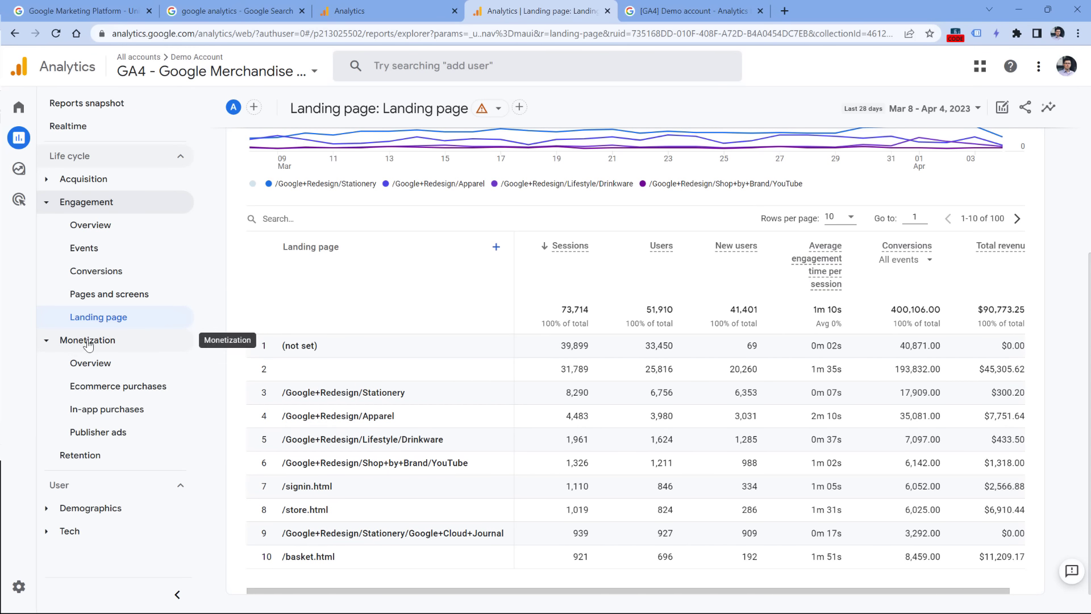
pyautogui.click(118, 388)
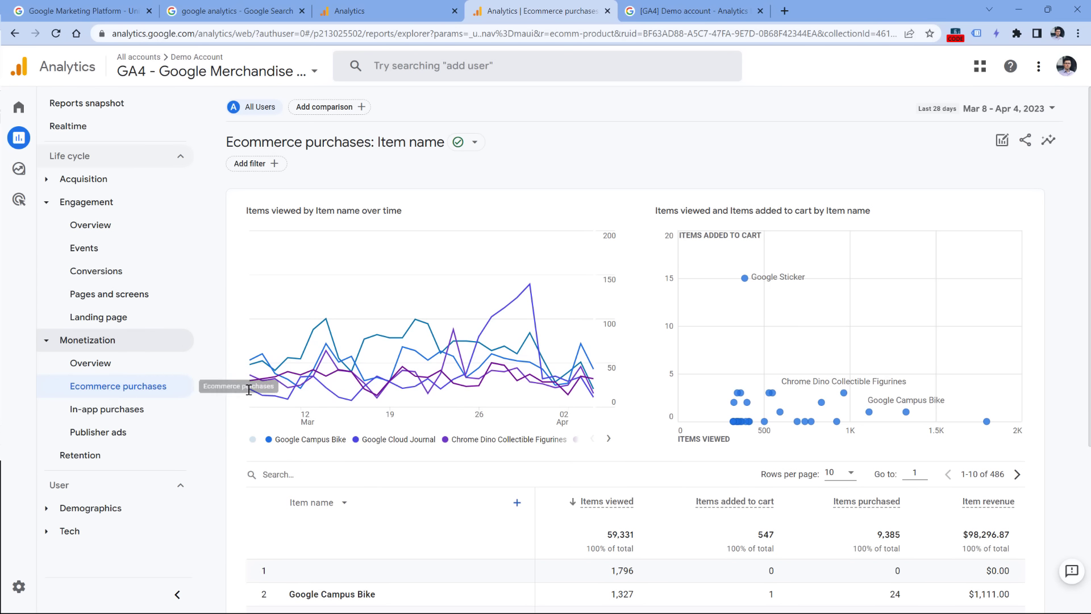
pyautogui.scroll(-4, 355, 384)
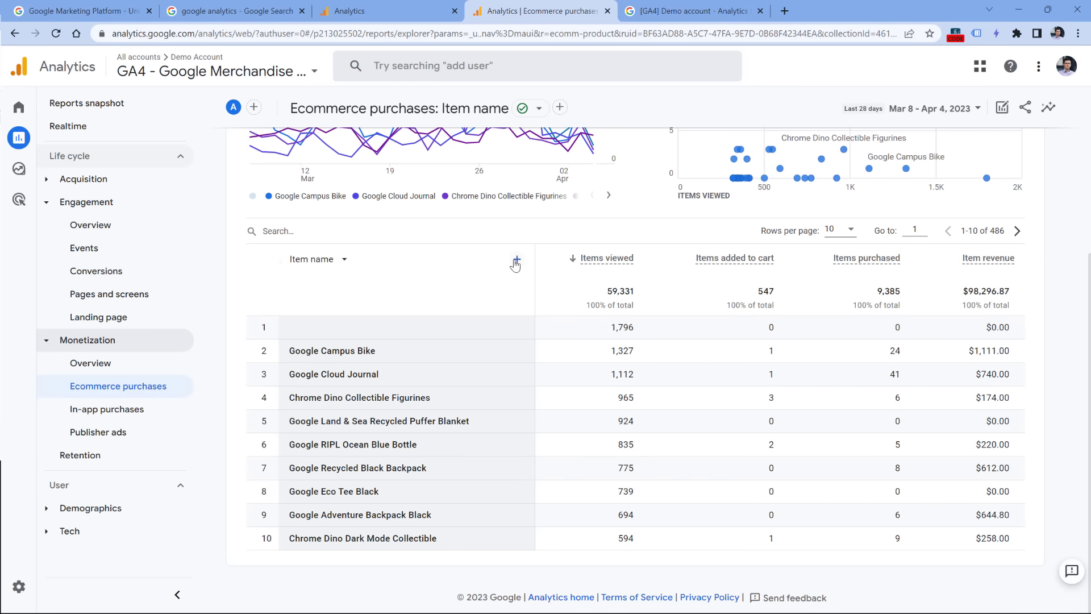
pyautogui.click(338, 261)
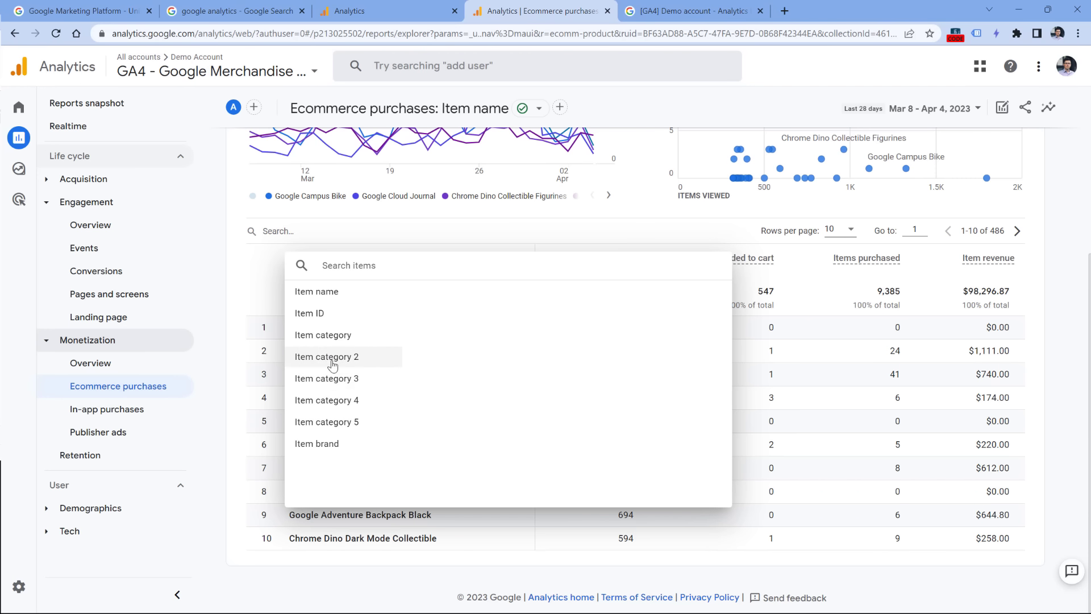
pyautogui.click(240, 298)
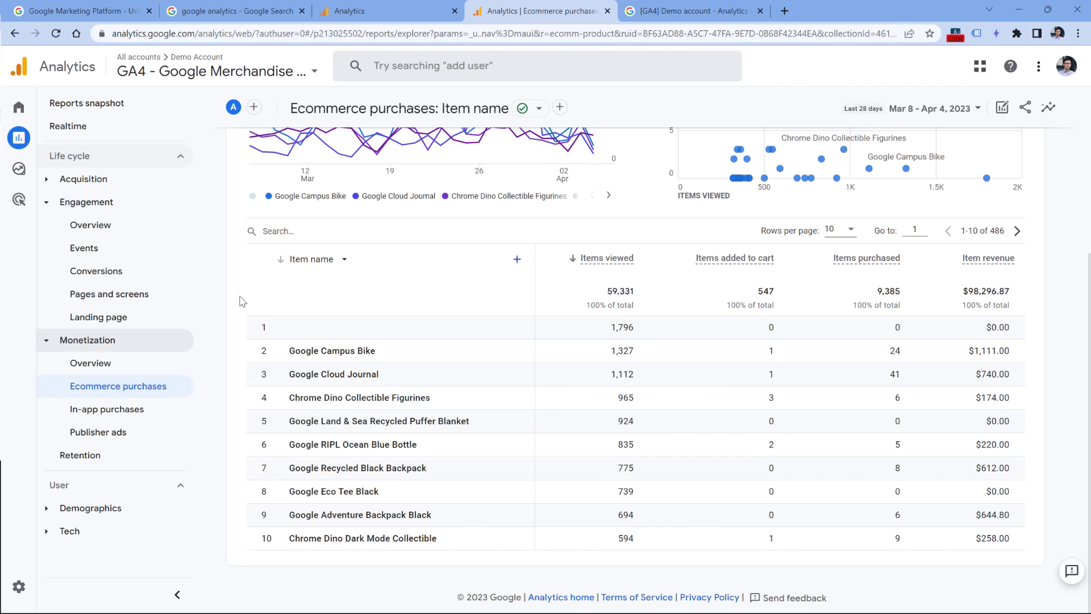
# - Open the Demographic details report and examine the primary dimensions available for its table, keeping Country
pyautogui.click(86, 340)
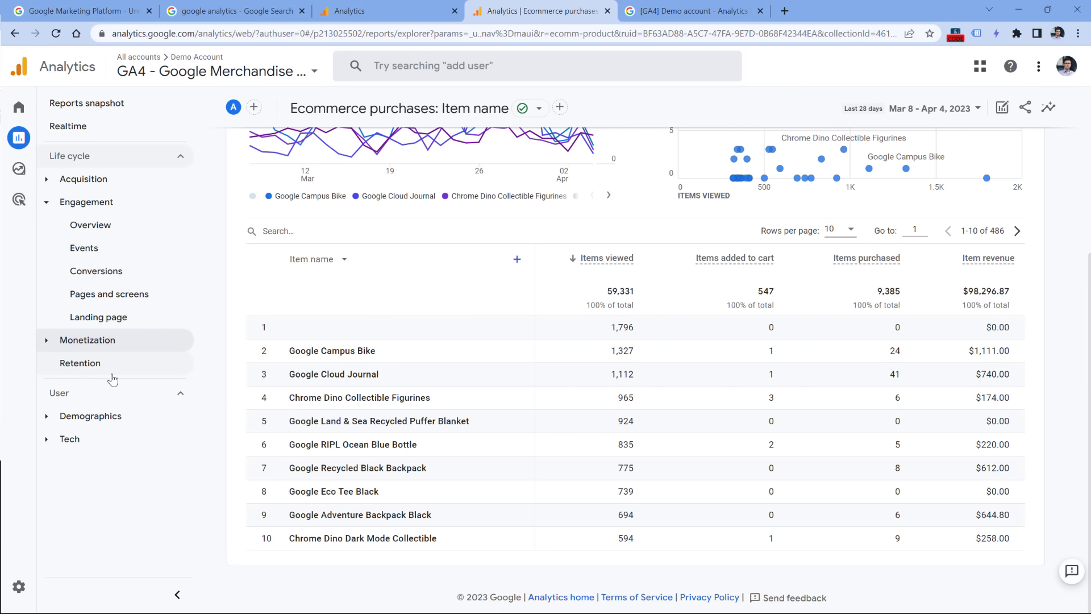
pyautogui.click(47, 419)
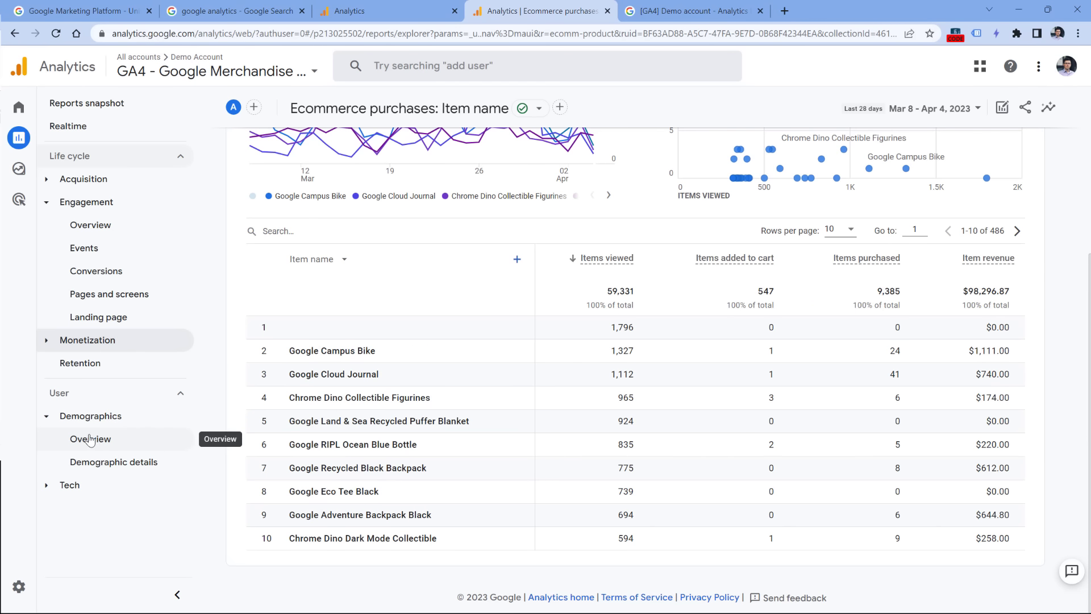
pyautogui.click(109, 465)
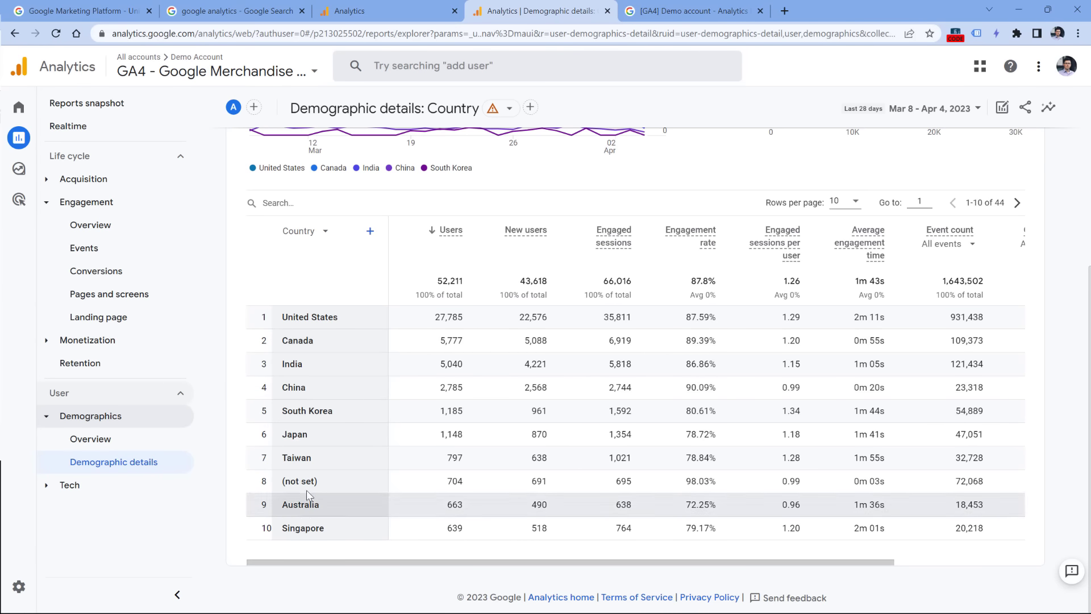
pyautogui.click(312, 233)
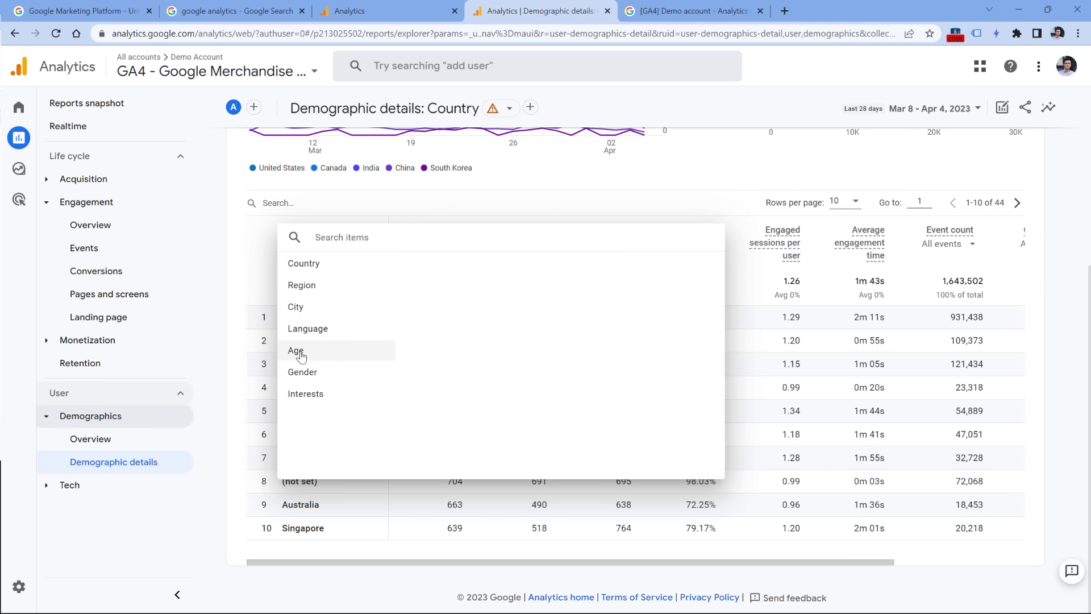
pyautogui.click(517, 101)
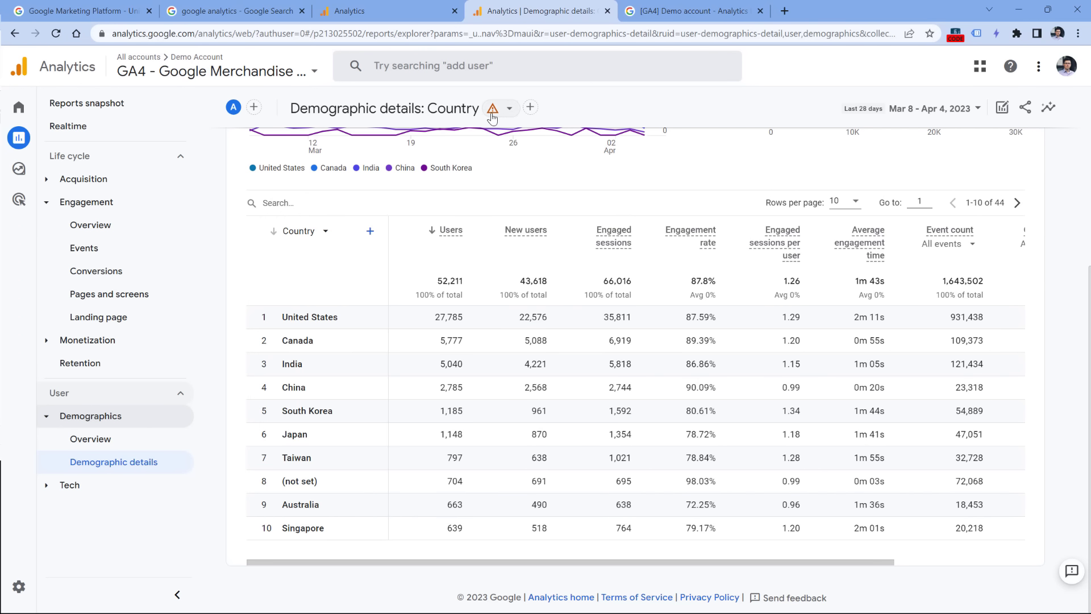
# - Review the data quality details of the Demographic details report and search its country table for "United"
pyautogui.click(509, 112)
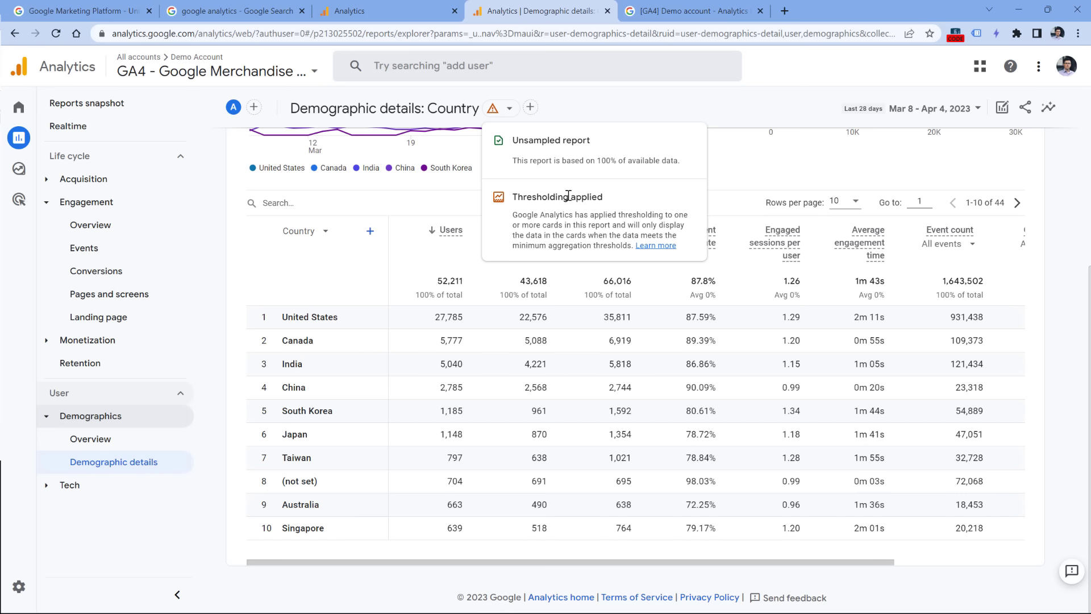
pyautogui.click(588, 100)
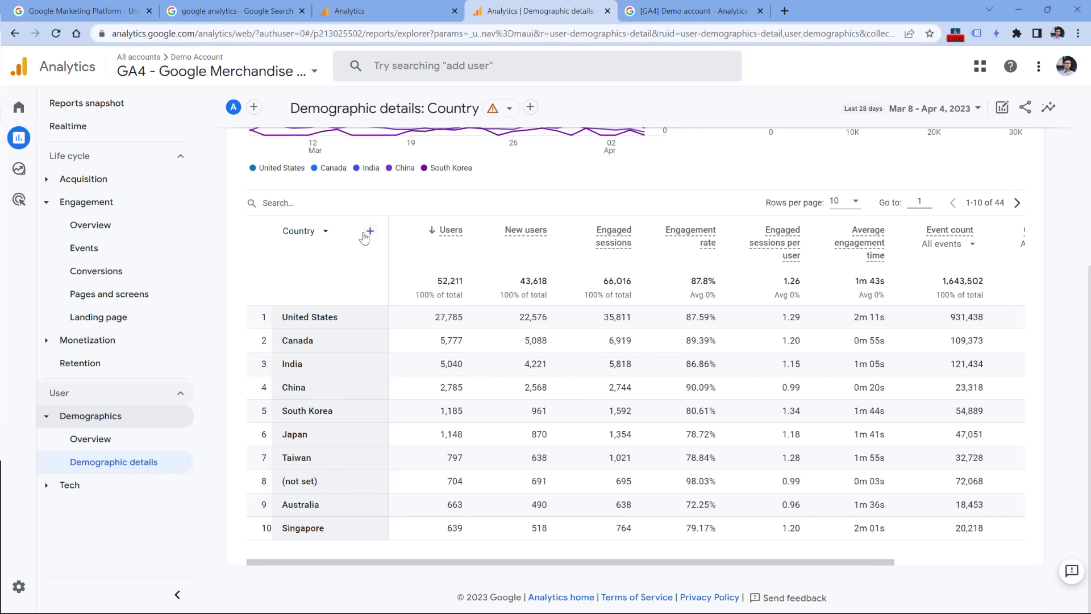
pyautogui.click(288, 203)
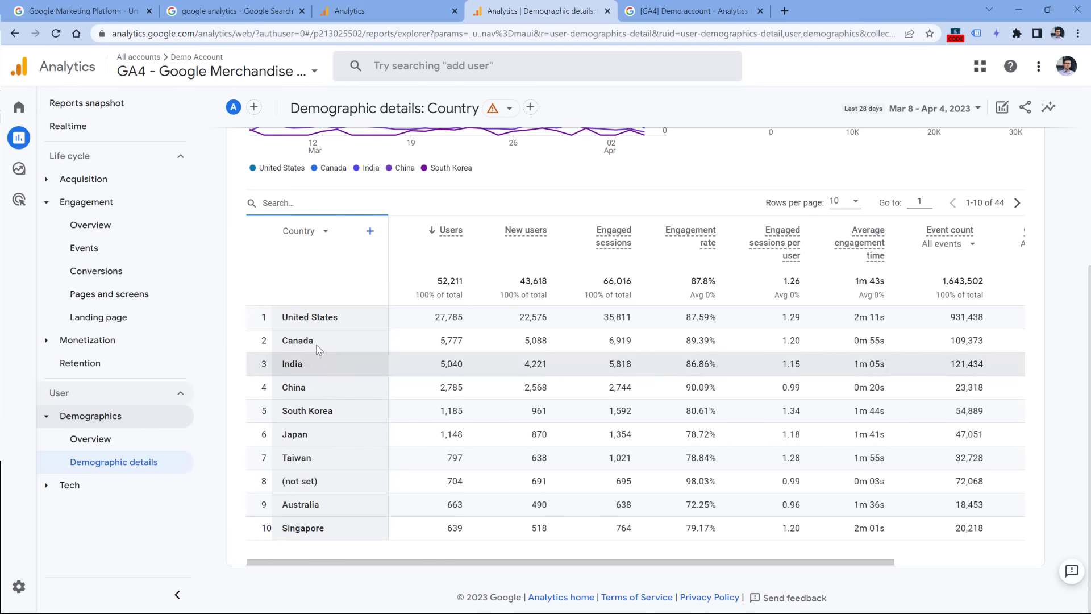
pyautogui.write('United')
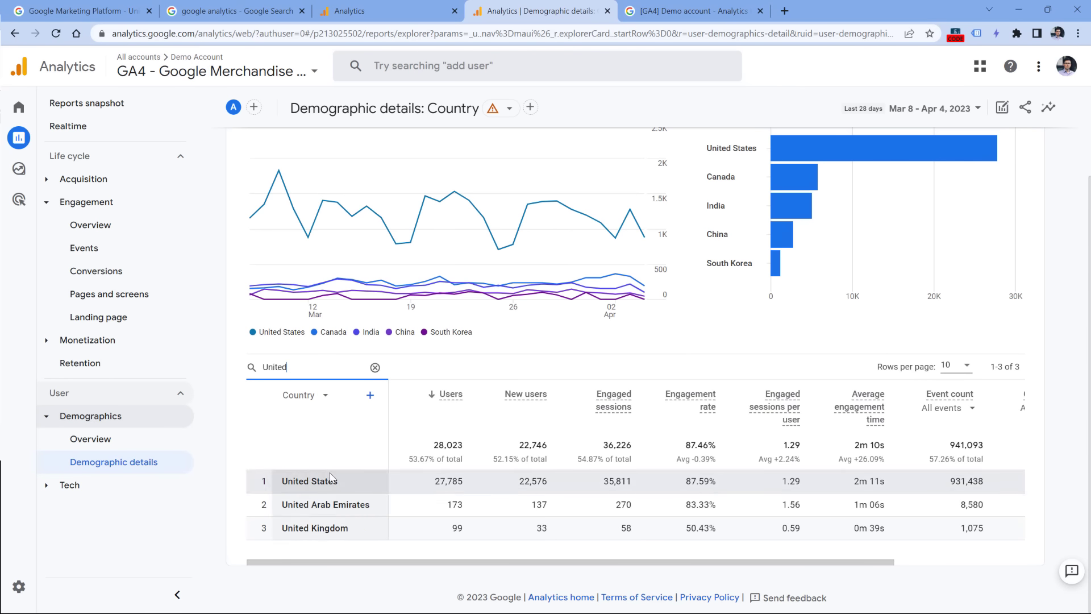
# - Open the Tech details report and set its table's primary dimension to Device category
pyautogui.click(51, 491)
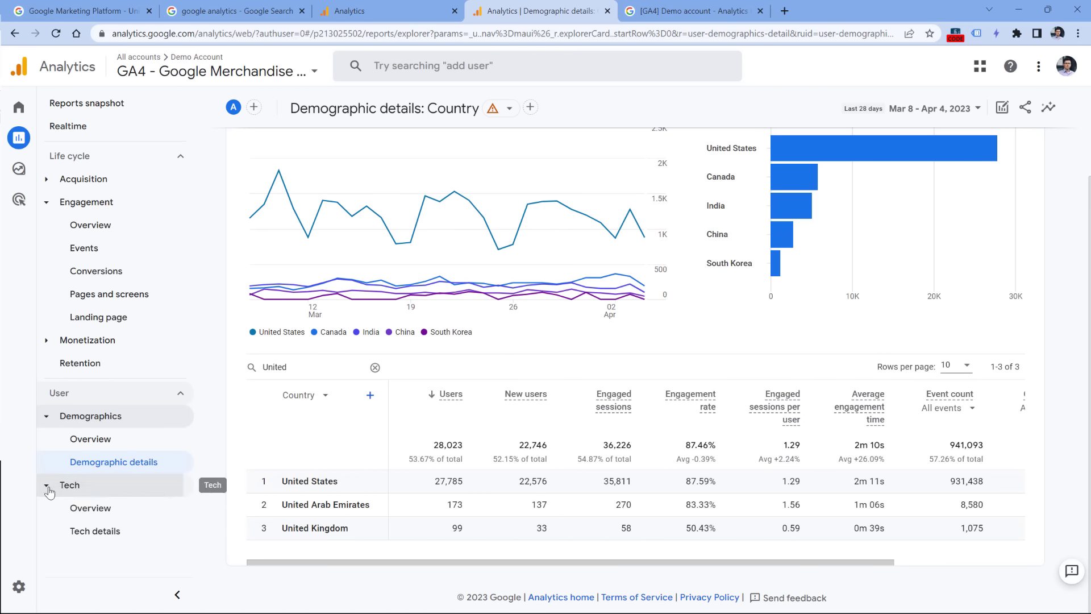
pyautogui.click(94, 529)
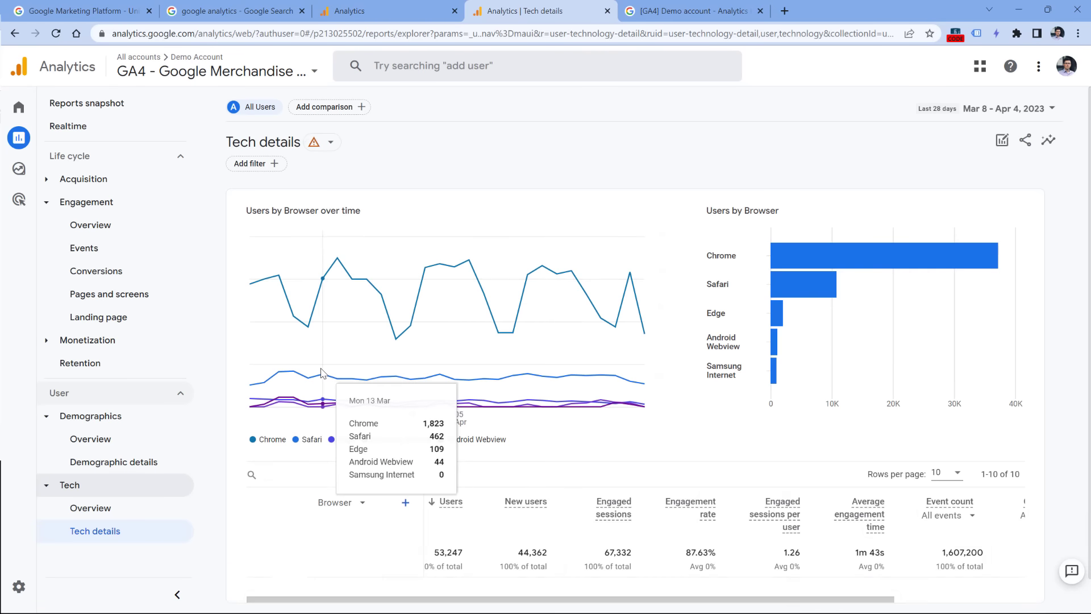
pyautogui.scroll(-3, 307, 318)
pyautogui.click(305, 251)
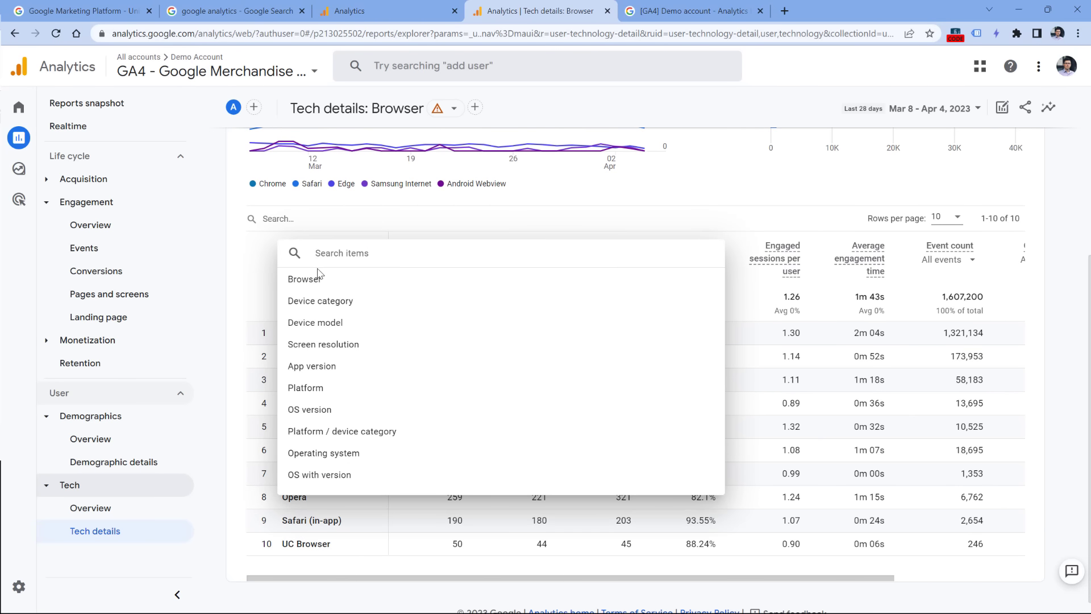
pyautogui.click(324, 301)
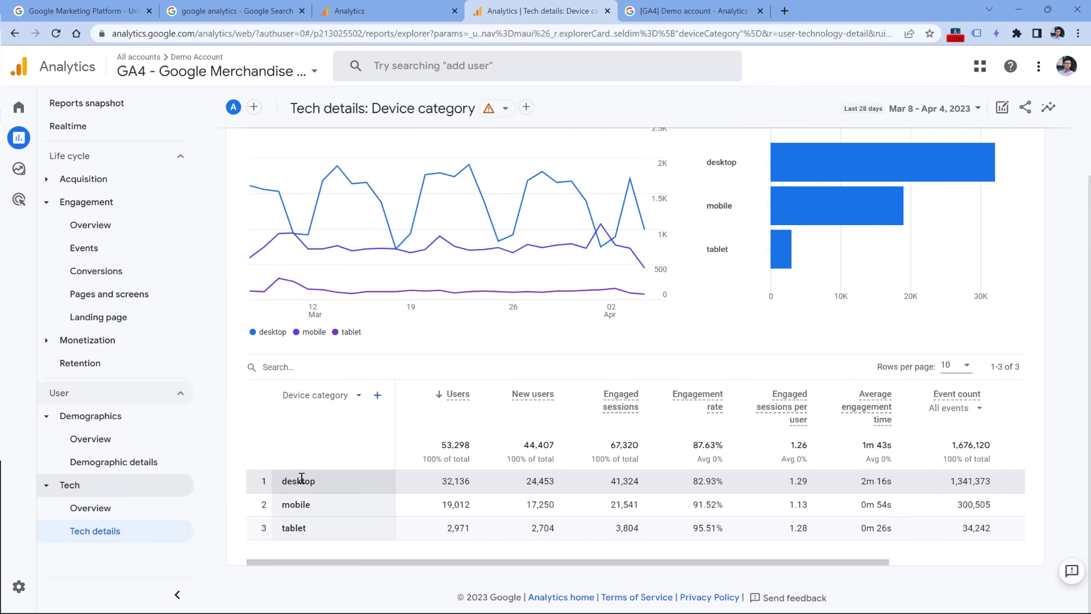
# - Change the Tech details table's primary dimension to OS version, followed by OS with version
pyautogui.click(312, 403)
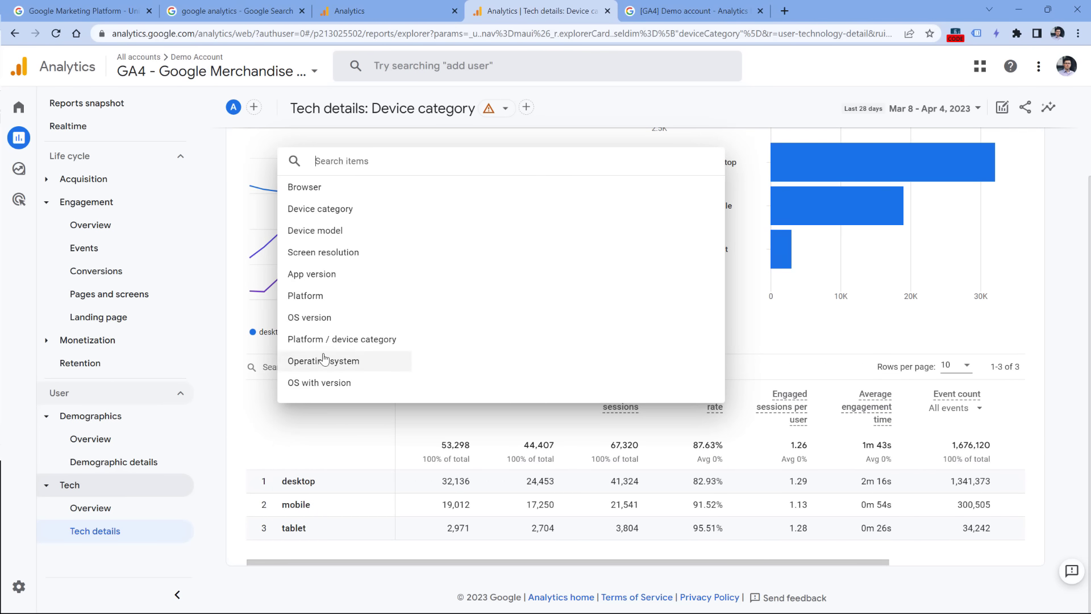
pyautogui.click(309, 318)
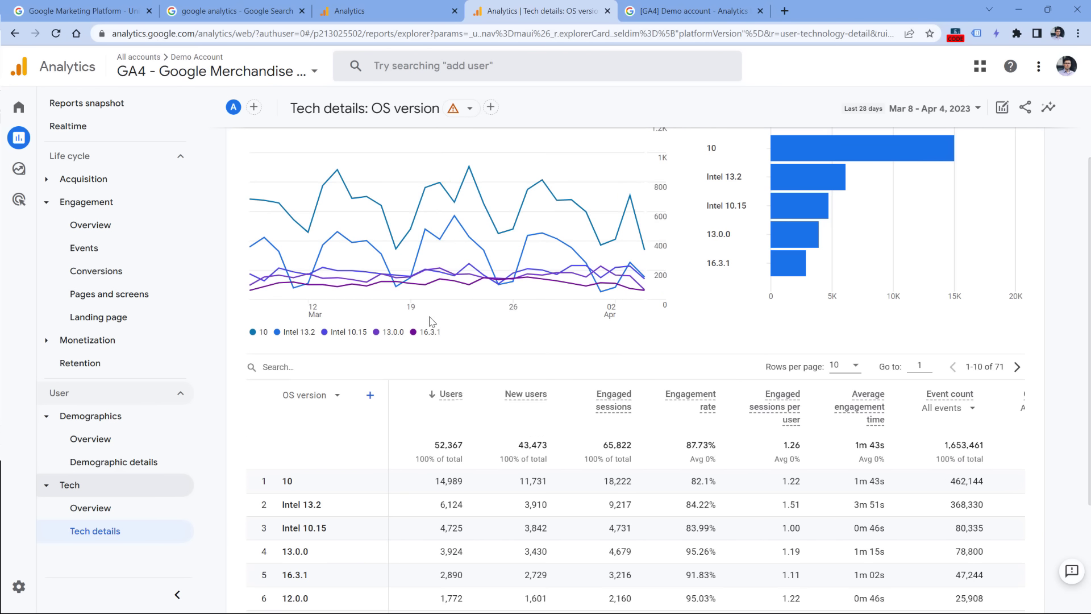
pyautogui.scroll(-2, 287, 439)
pyautogui.click(302, 268)
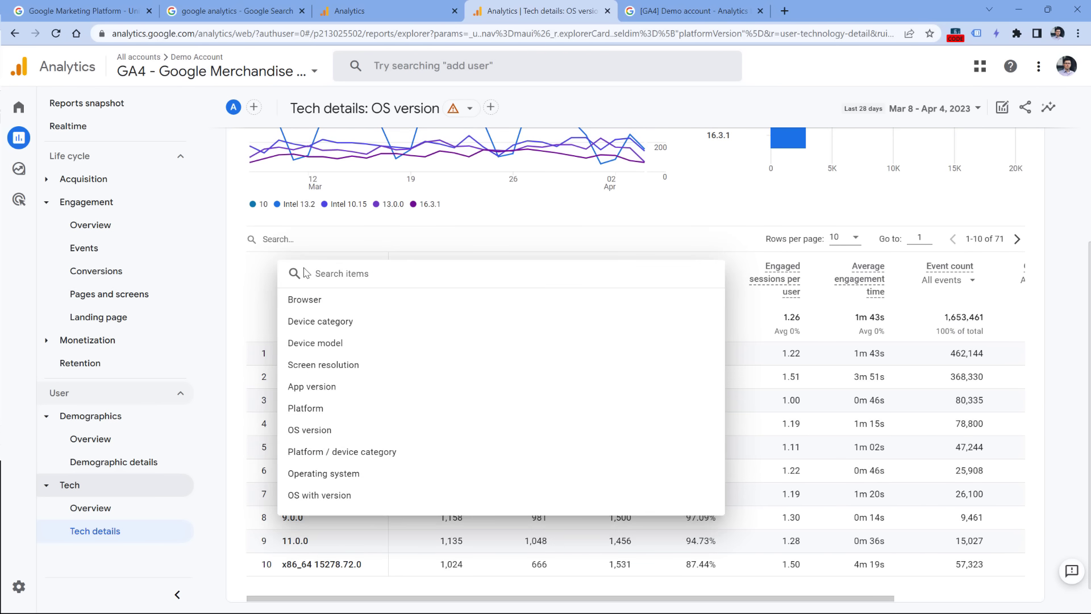
pyautogui.click(324, 499)
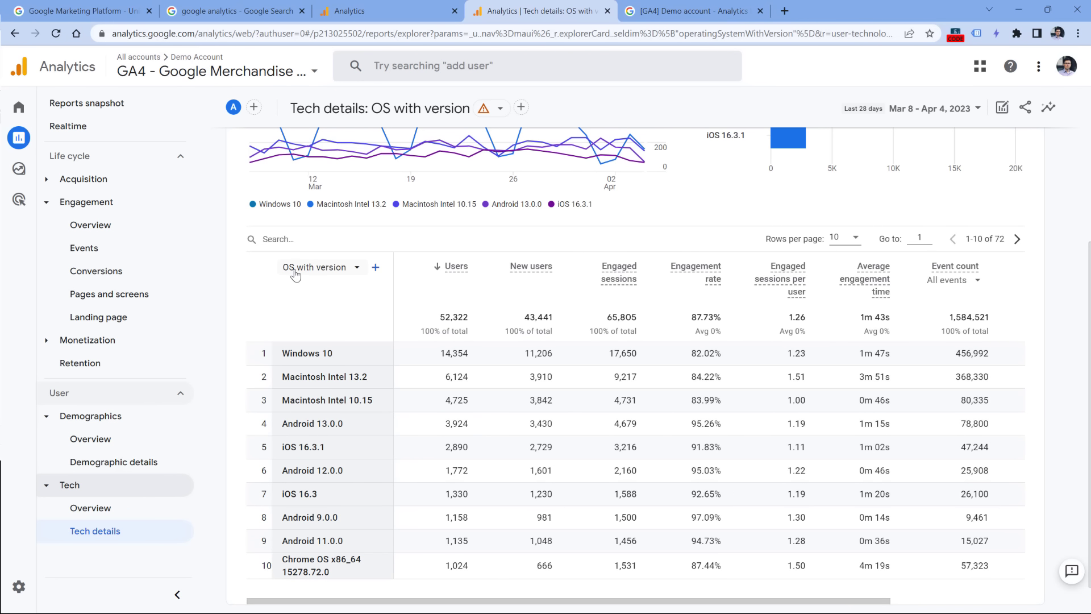
pyautogui.scroll(4, 428, 165)
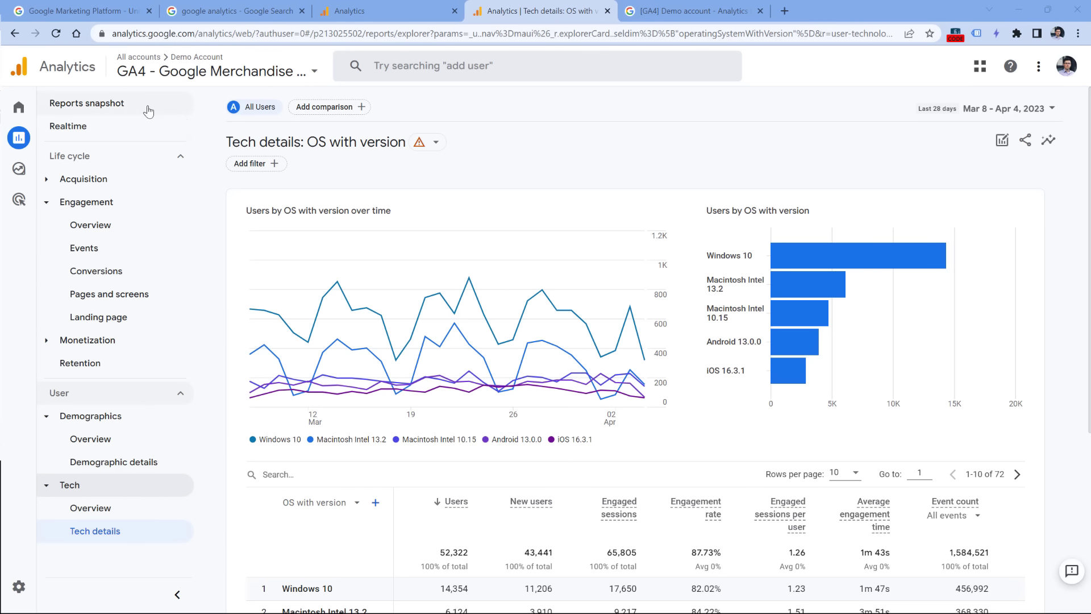
# - Build and apply a comparison on the Tech details report that includes Session source / medium equal to google / organic
pyautogui.click(331, 111)
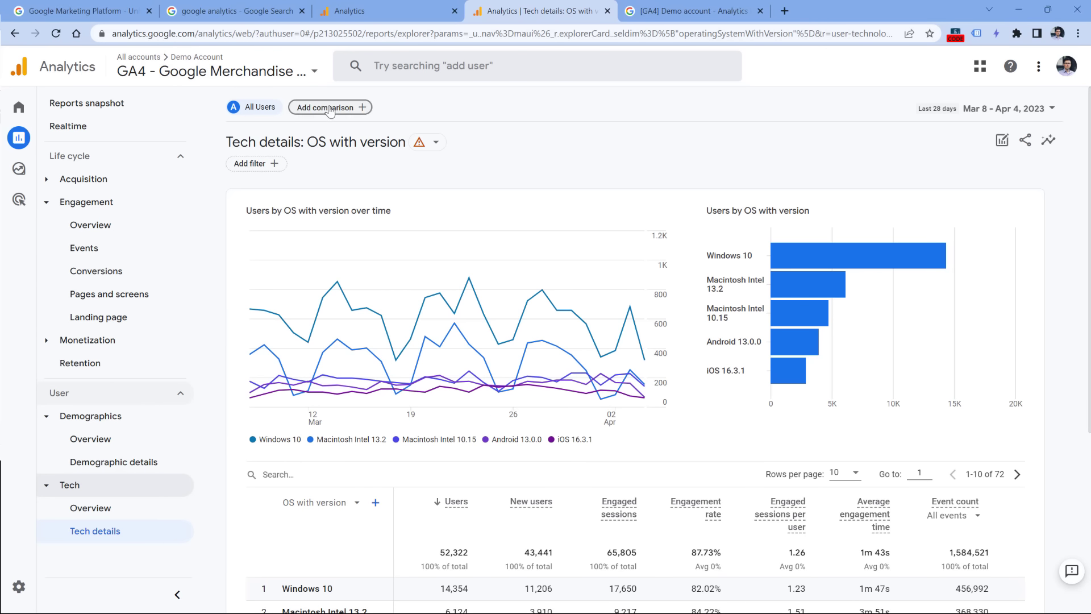
pyautogui.click(986, 205)
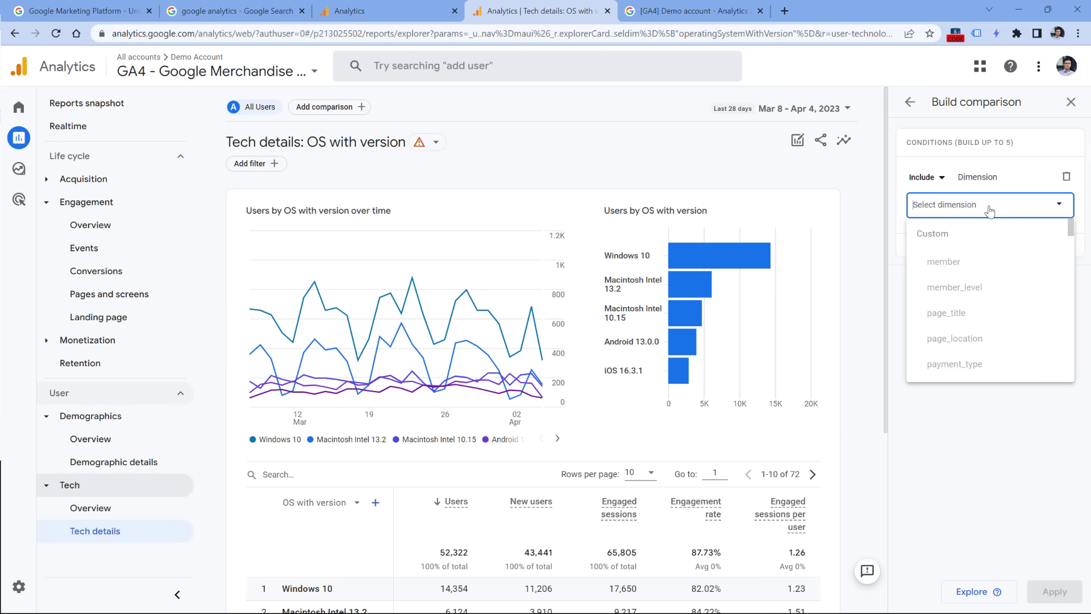
pyautogui.write('session')
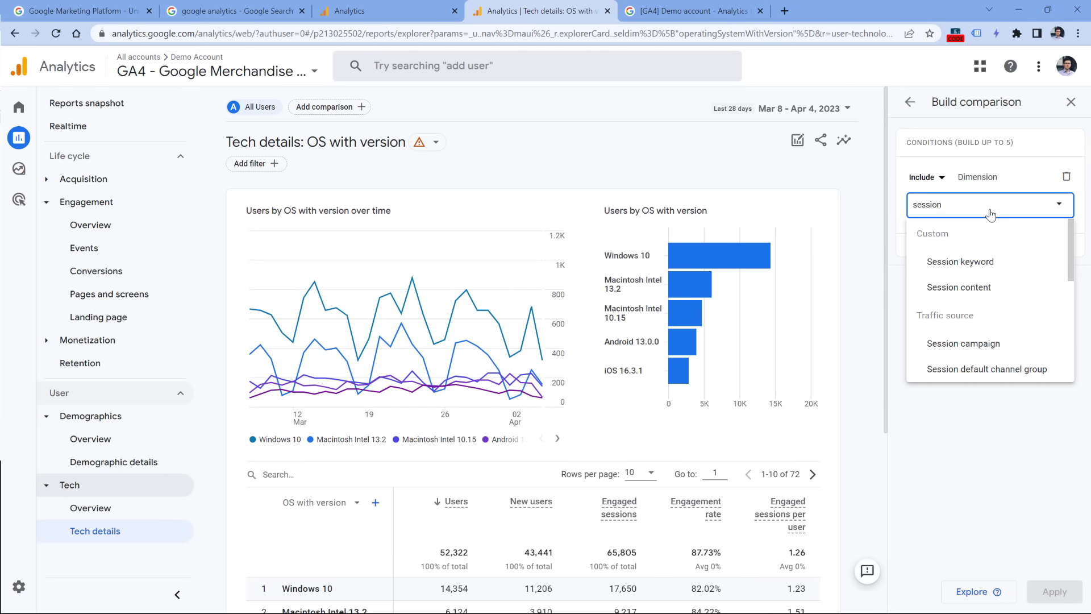
pyautogui.scroll(-5, 992, 261)
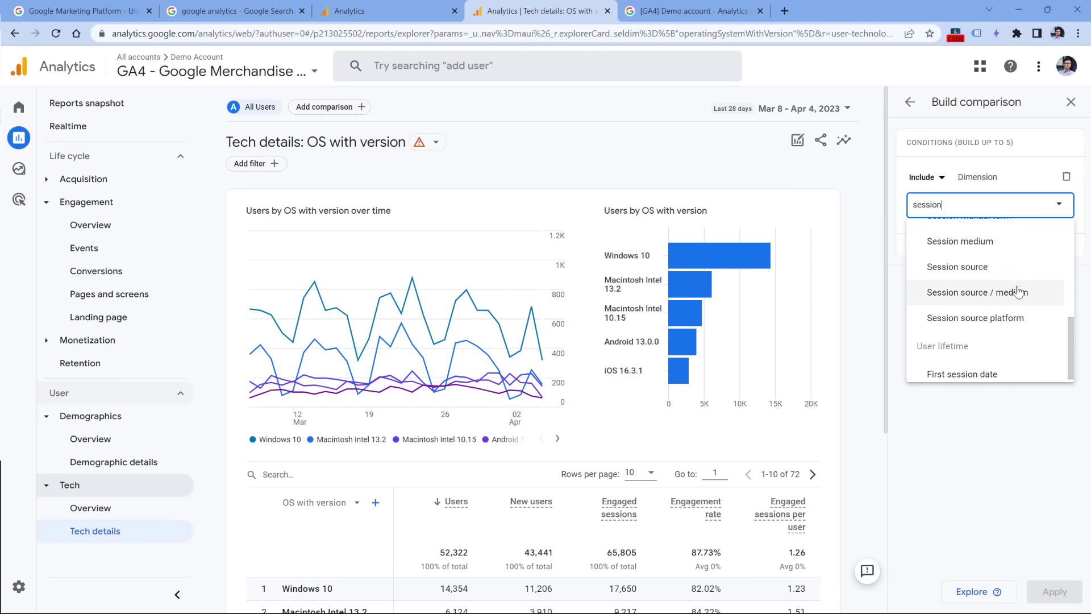
pyautogui.click(975, 293)
pyautogui.click(984, 262)
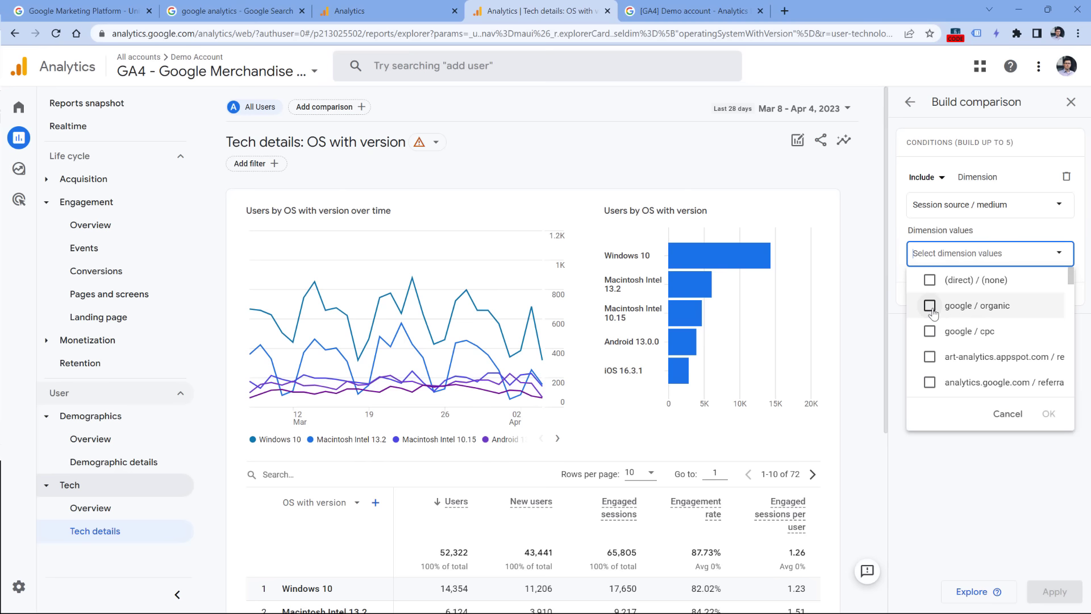
pyautogui.click(967, 306)
pyautogui.click(1049, 415)
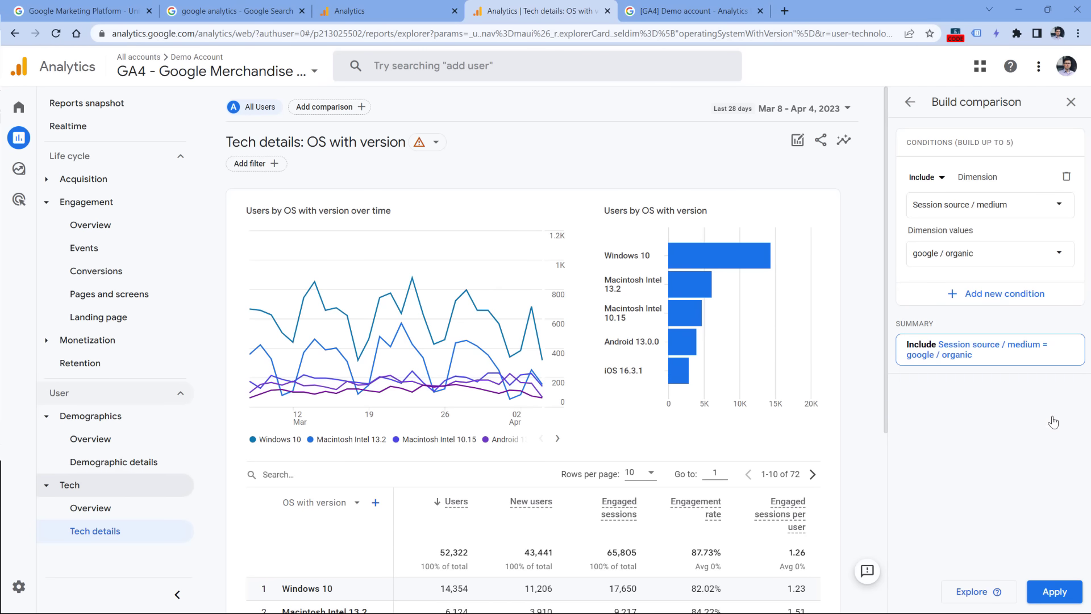
pyautogui.click(1053, 591)
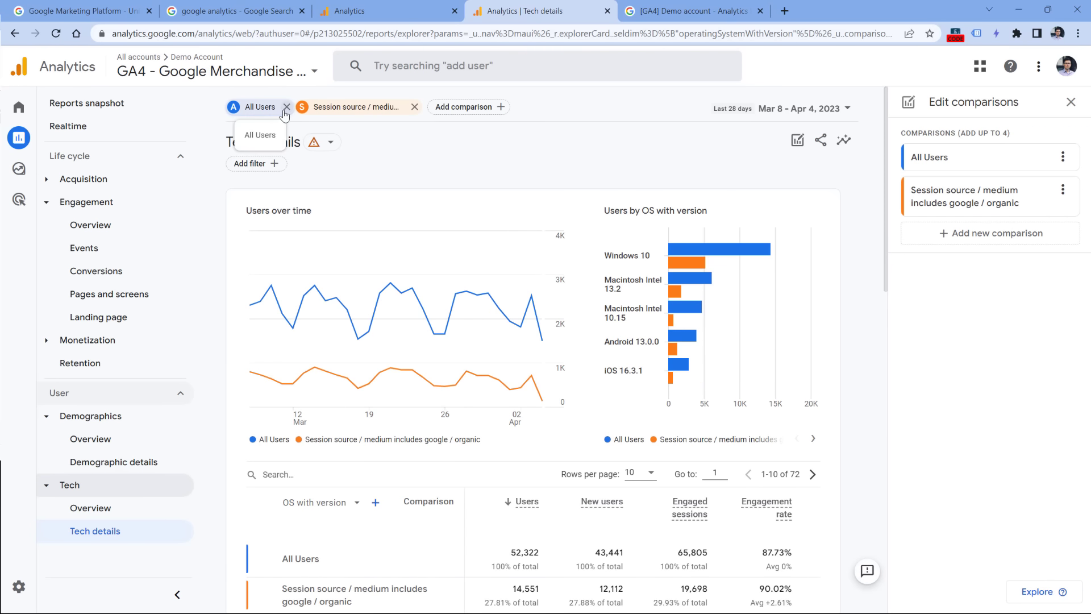
# - Remove the All Users comparison and examine the Tech details report for google / organic traffic only
pyautogui.click(286, 107)
pyautogui.scroll(-1, 502, 176)
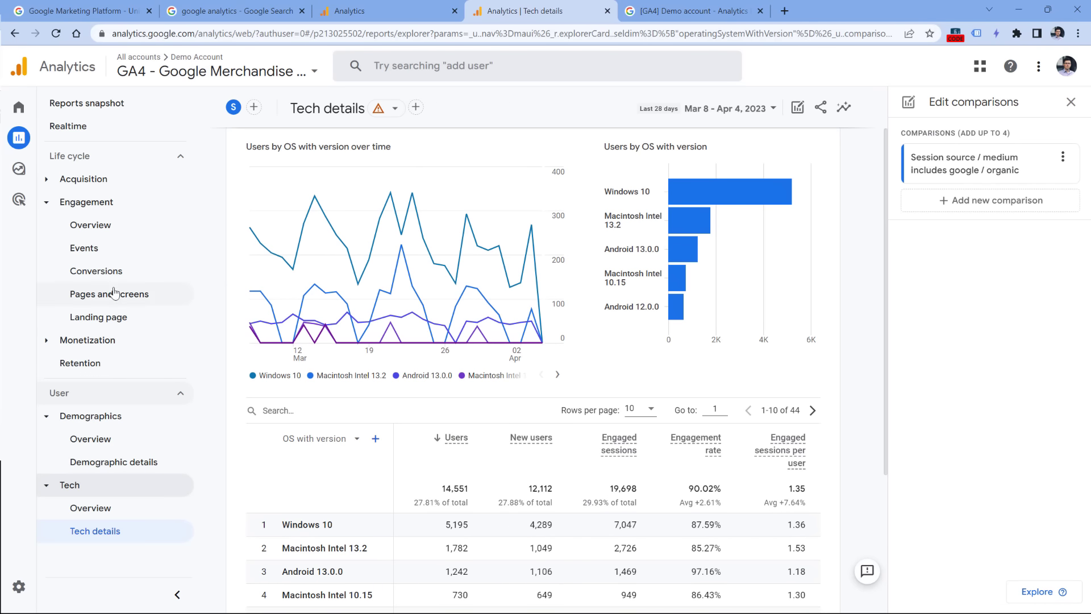
pyautogui.scroll(-1, 401, 207)
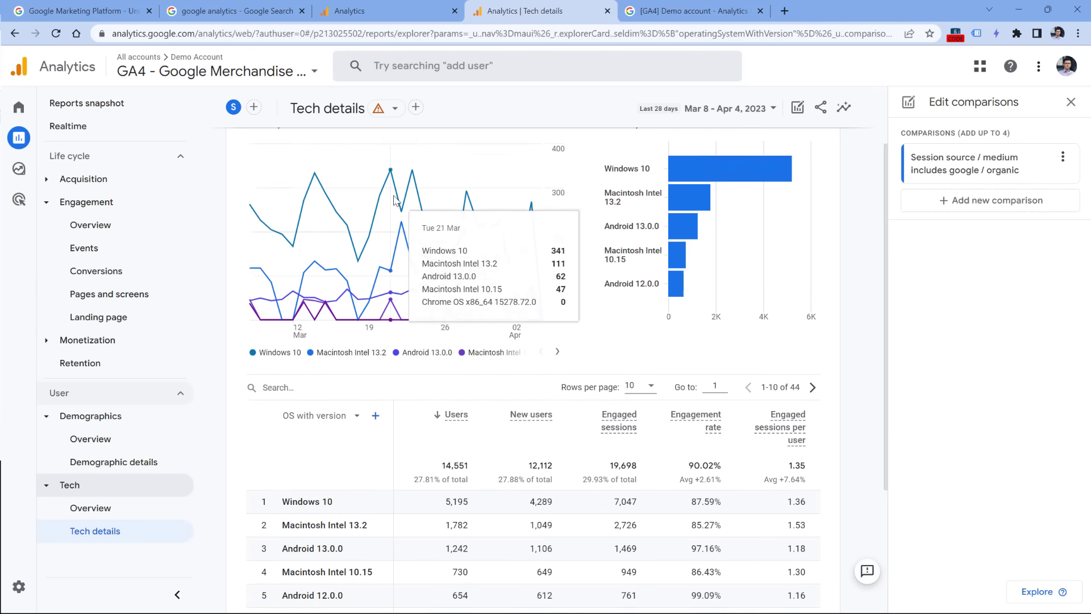
pyautogui.scroll(2, 401, 207)
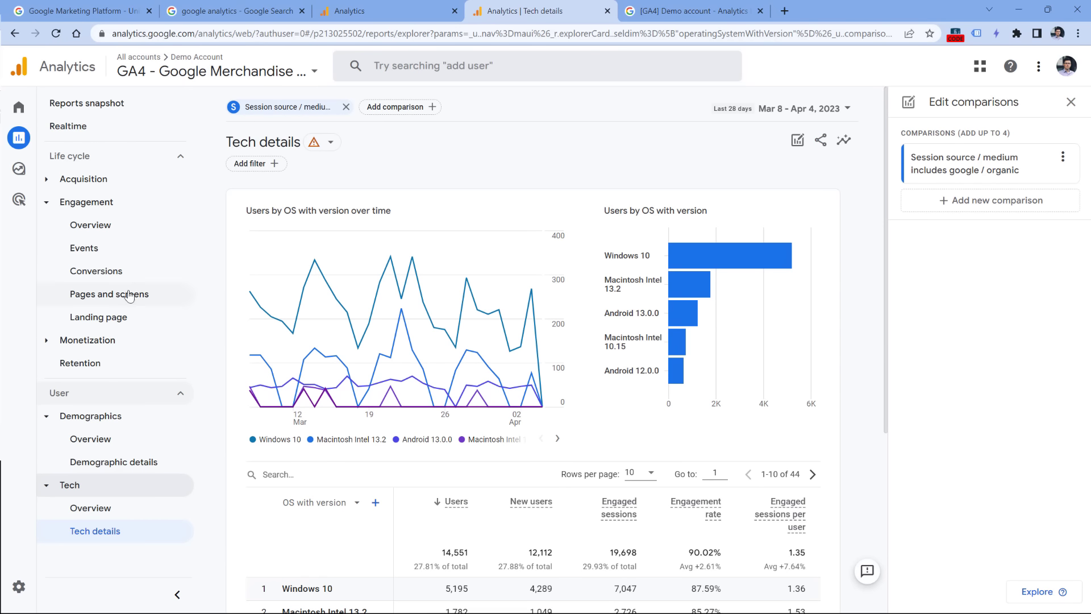
# - Open the Pages and screens report for google / organic traffic and break down its table by Page path and screen class
pyautogui.click(93, 300)
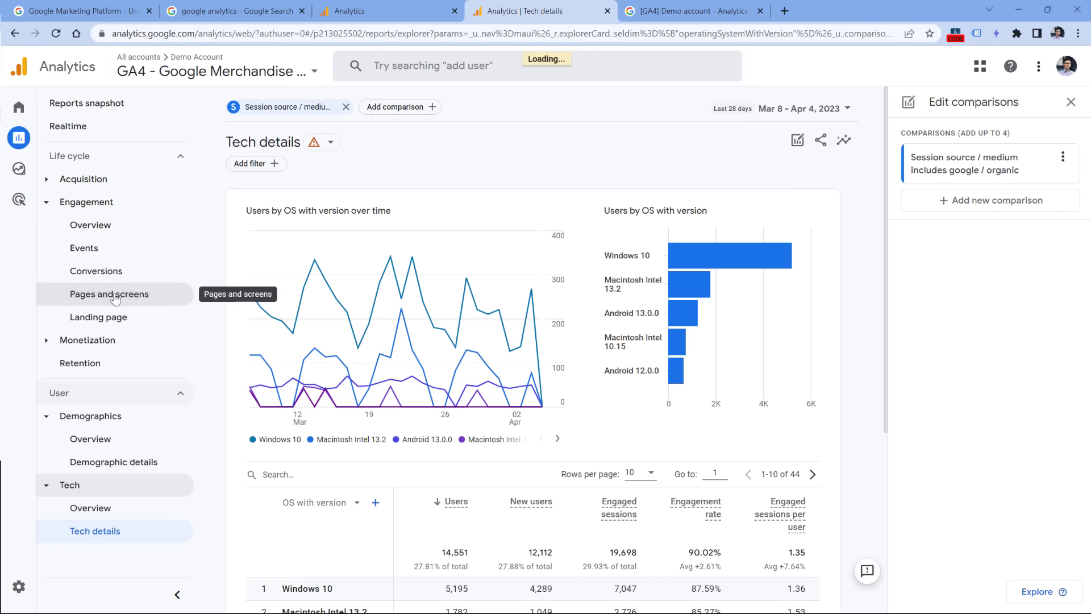
pyautogui.scroll(-3, 339, 325)
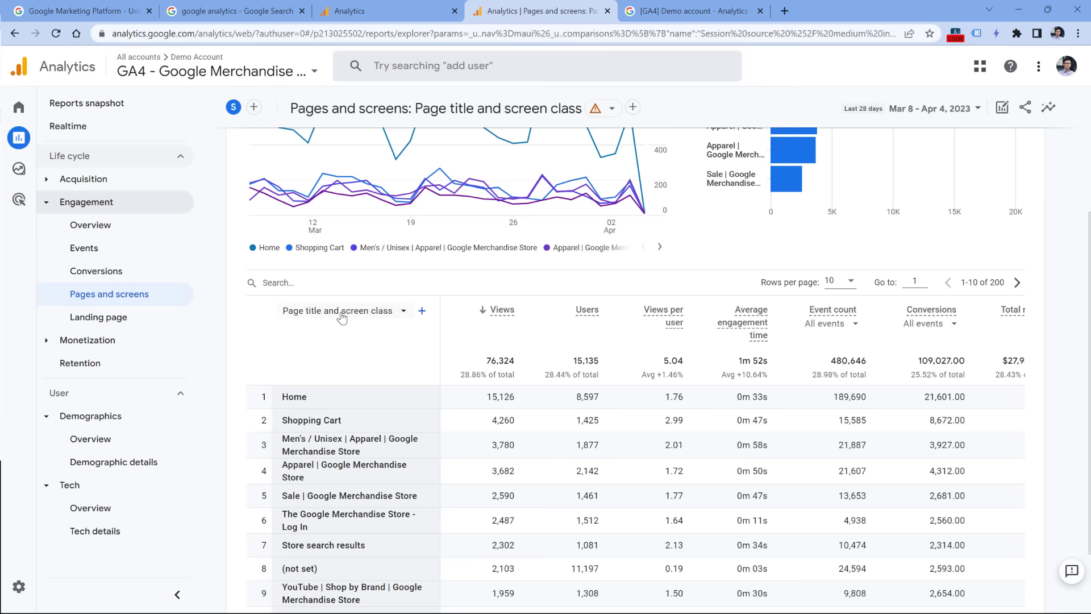
pyautogui.click(339, 312)
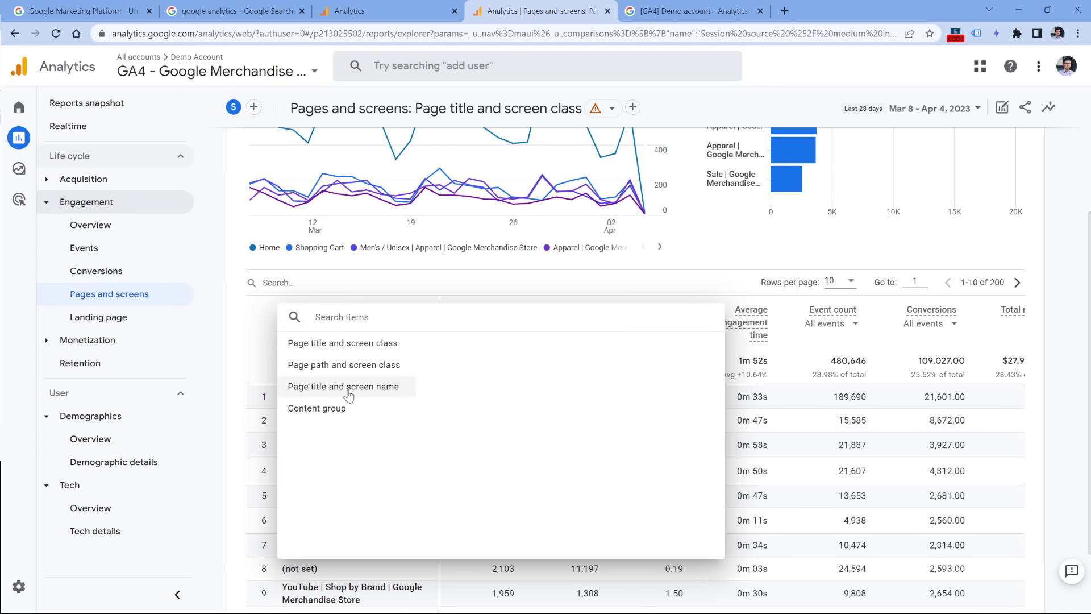
pyautogui.click(255, 339)
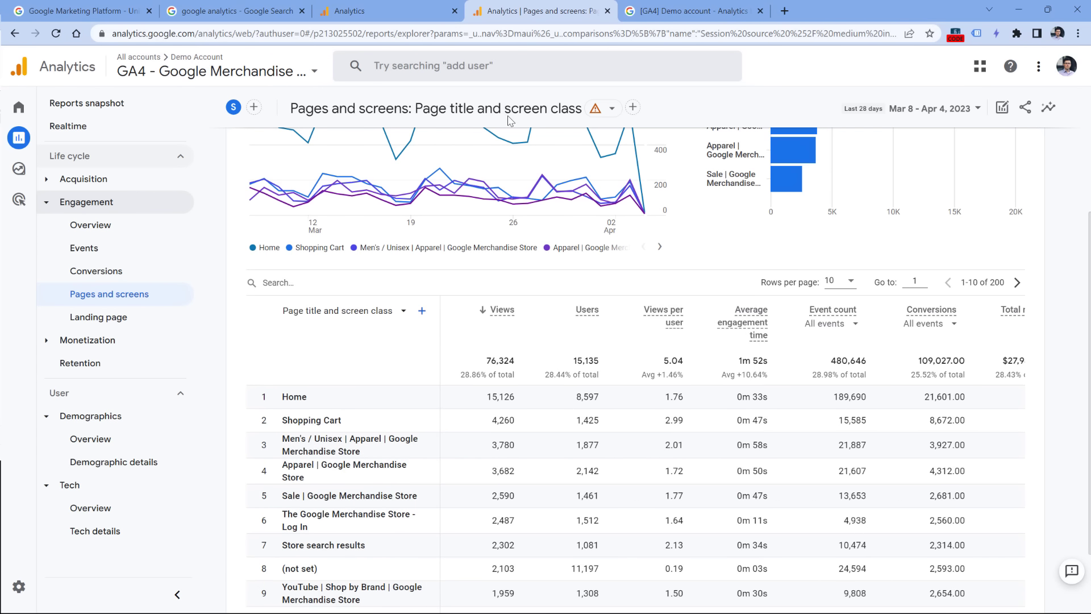
pyautogui.click(336, 311)
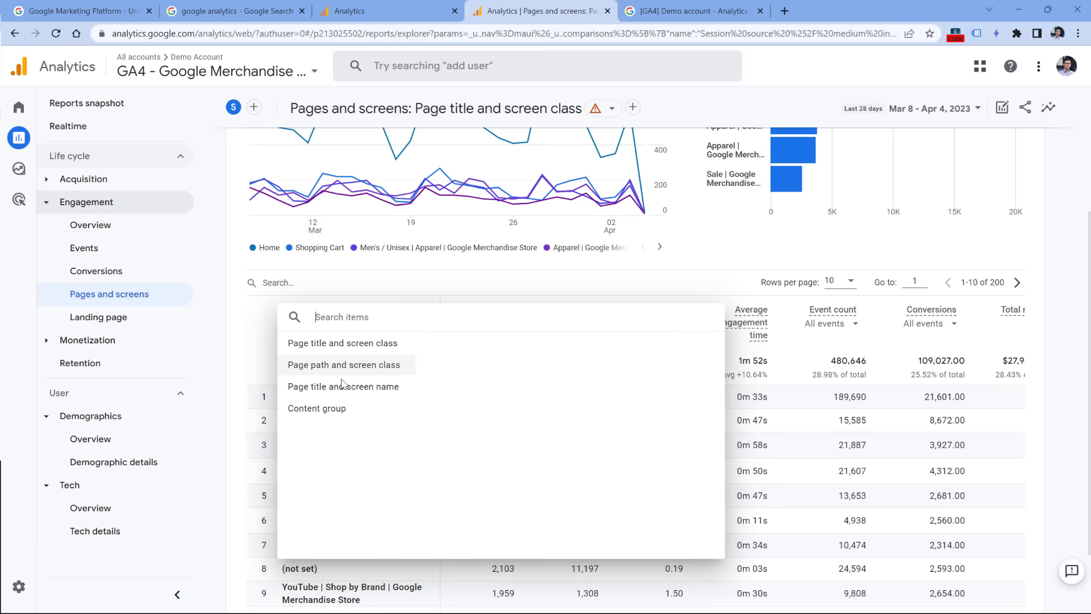
pyautogui.click(343, 368)
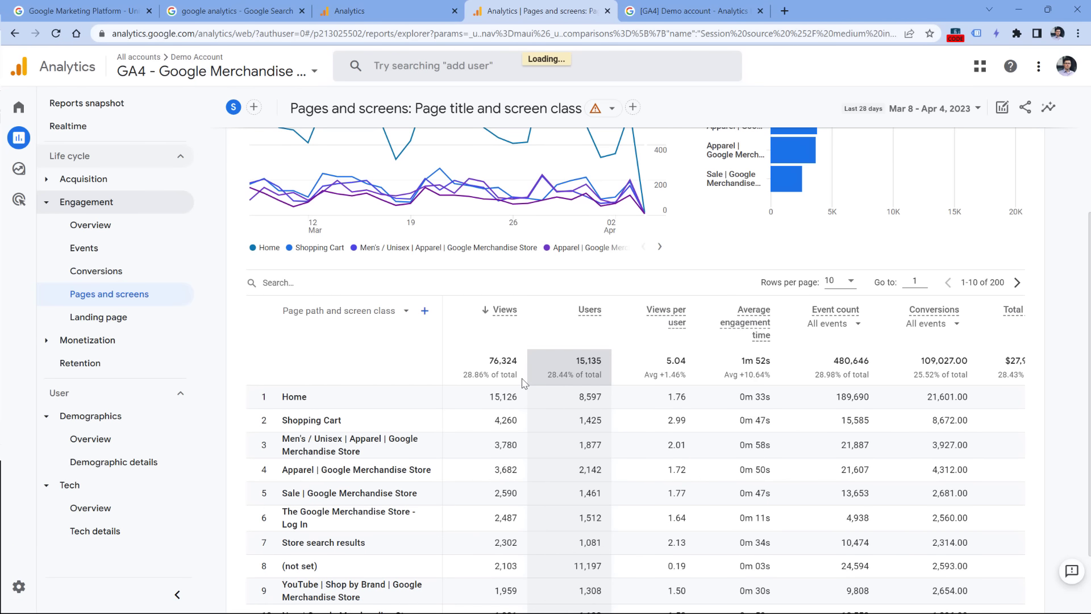
pyautogui.scroll(-1, 440, 374)
pyautogui.hscroll(3, 439, 373)
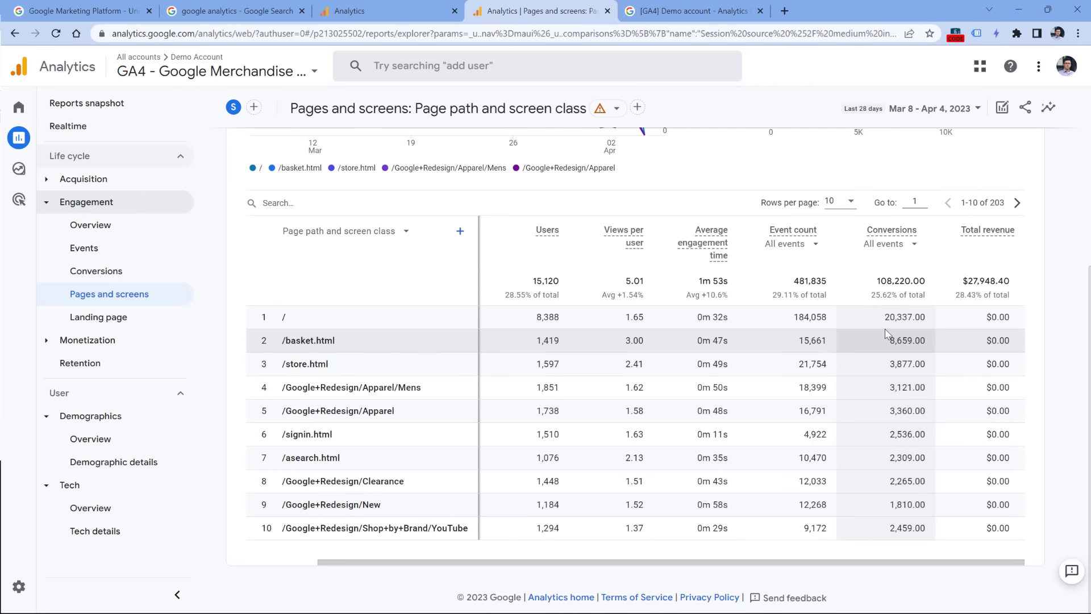
# - Remove the google / organic comparison from the Pages and screens report and review its table for all users
pyautogui.hscroll(-3, 699, 562)
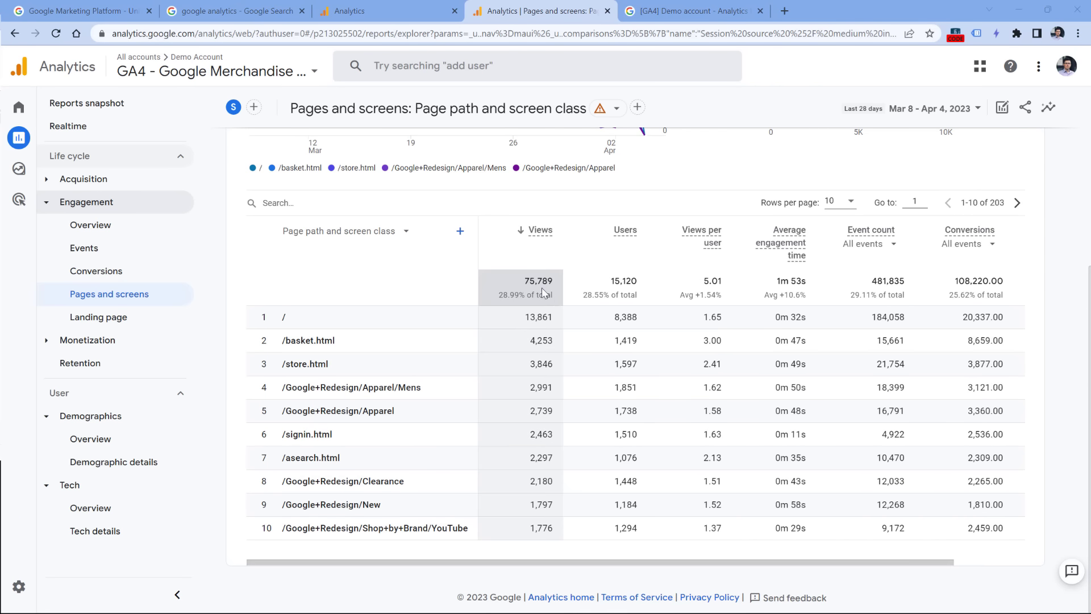
pyautogui.scroll(5, 541, 288)
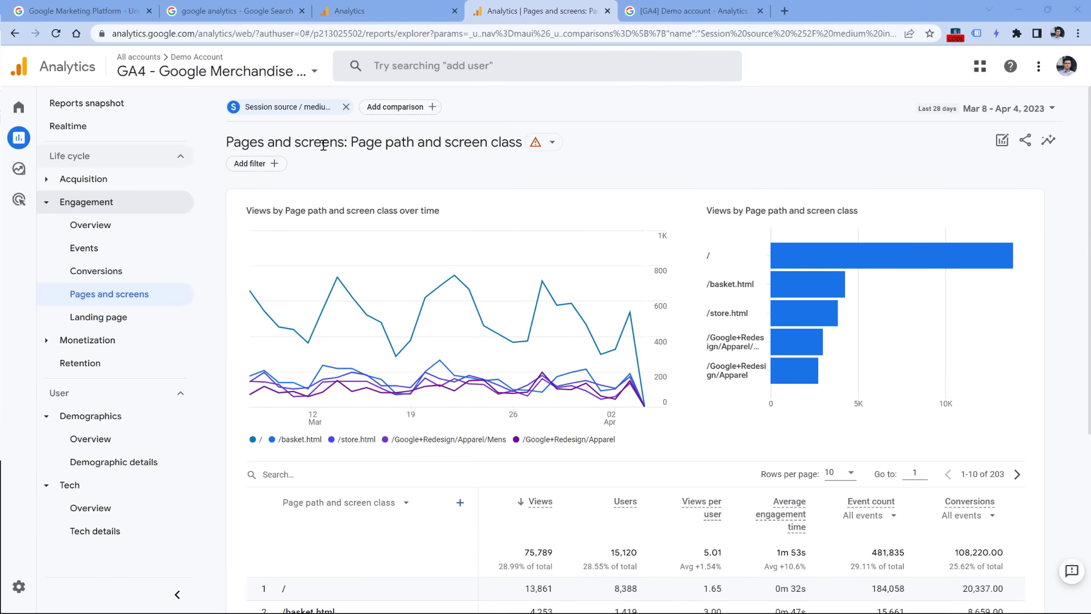
pyautogui.click(346, 106)
pyautogui.scroll(-5, 370, 306)
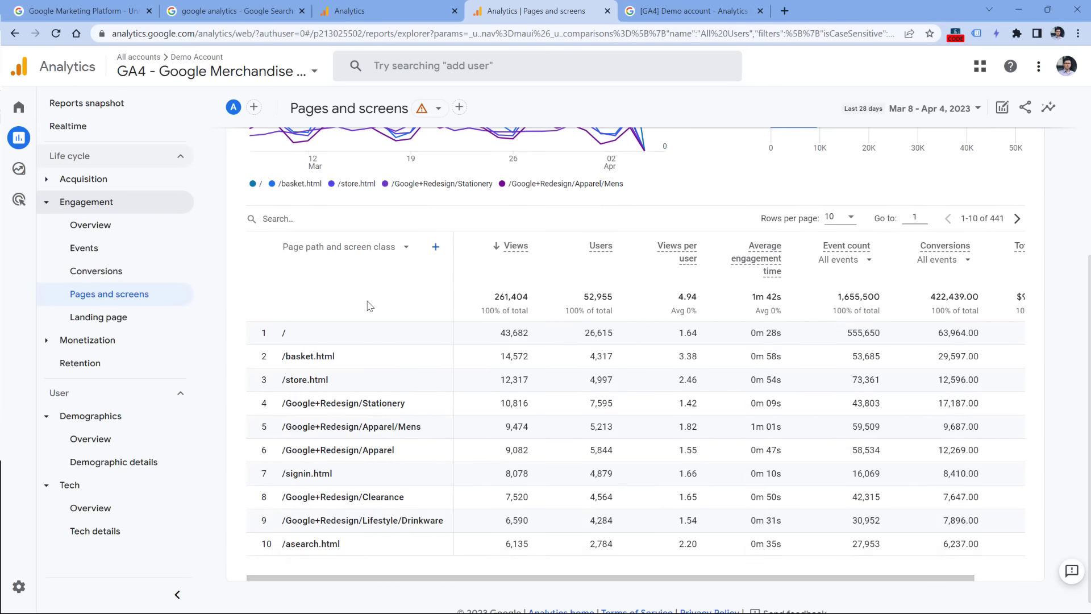
pyautogui.scroll(5, 370, 305)
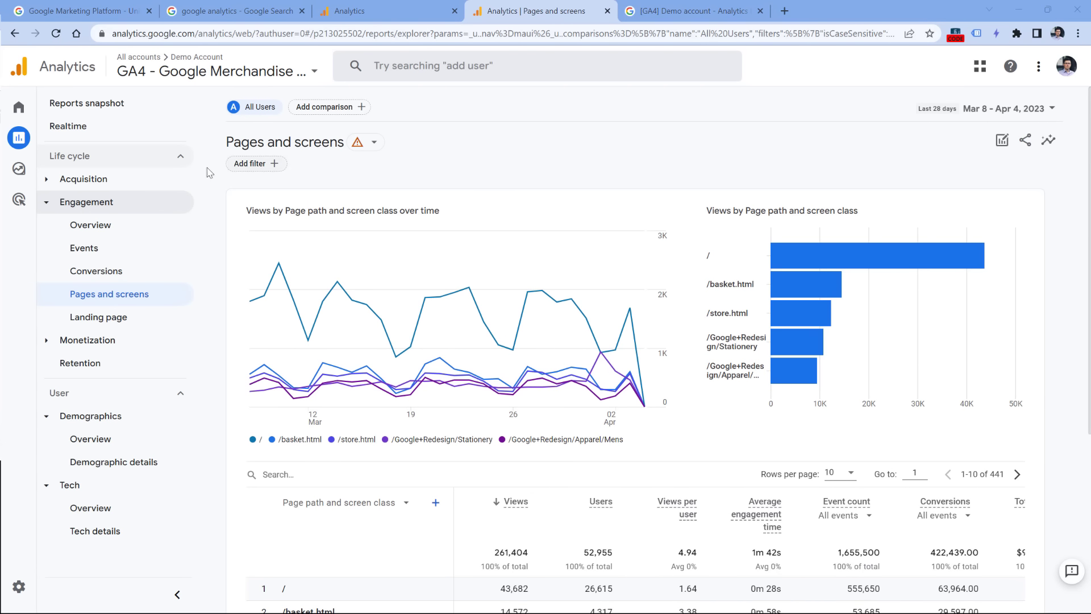
# - Open the Explorations area and browse the templates available for starting a new exploration
pyautogui.moveTo(24, 174)
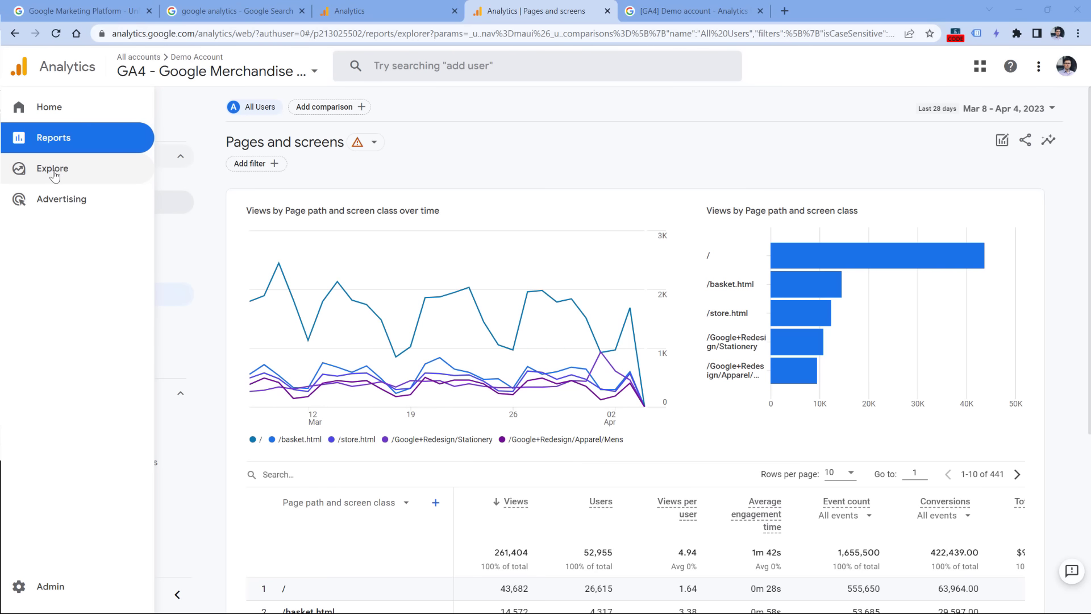
pyautogui.click(56, 173)
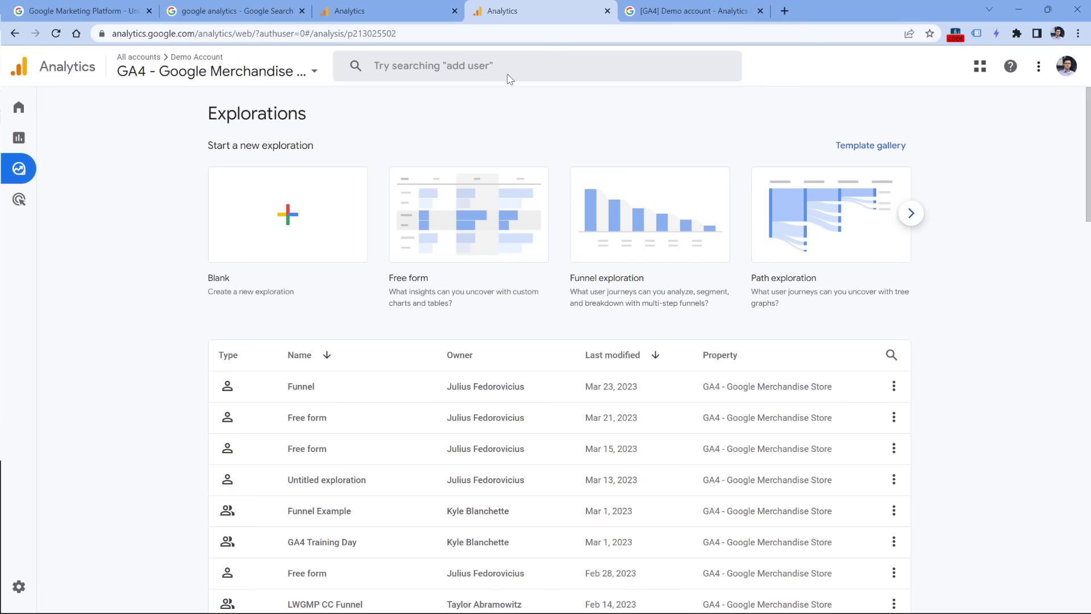
pyautogui.click(911, 215)
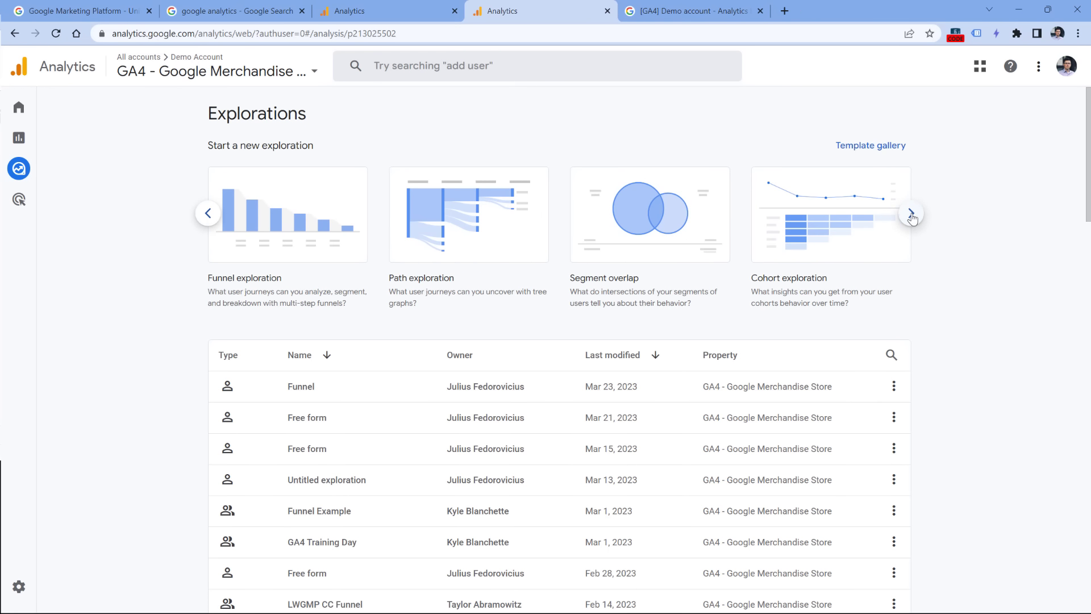
pyautogui.click(911, 215)
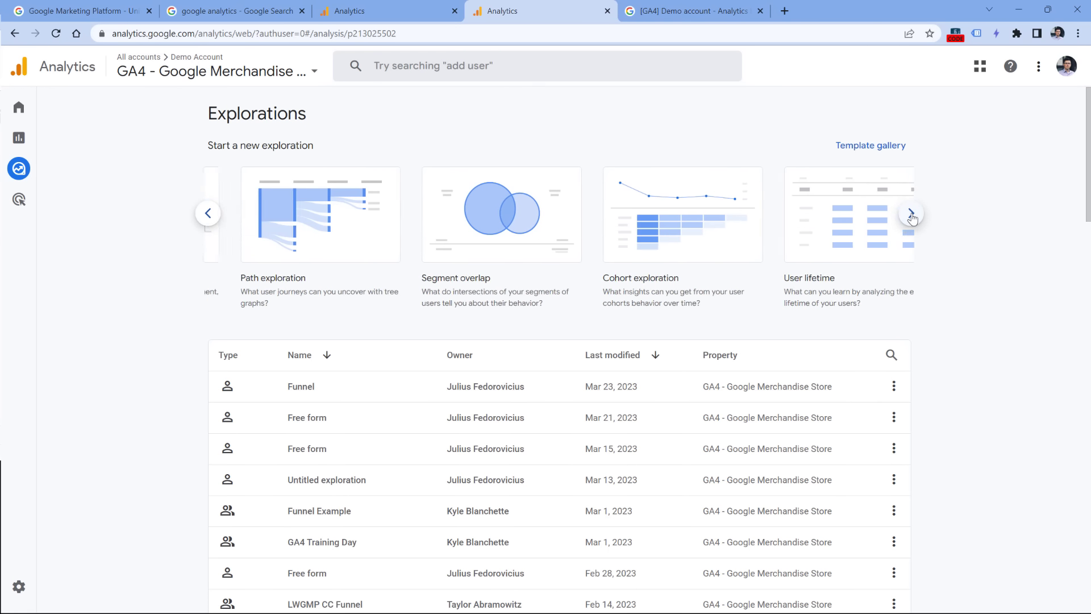
pyautogui.click(207, 215)
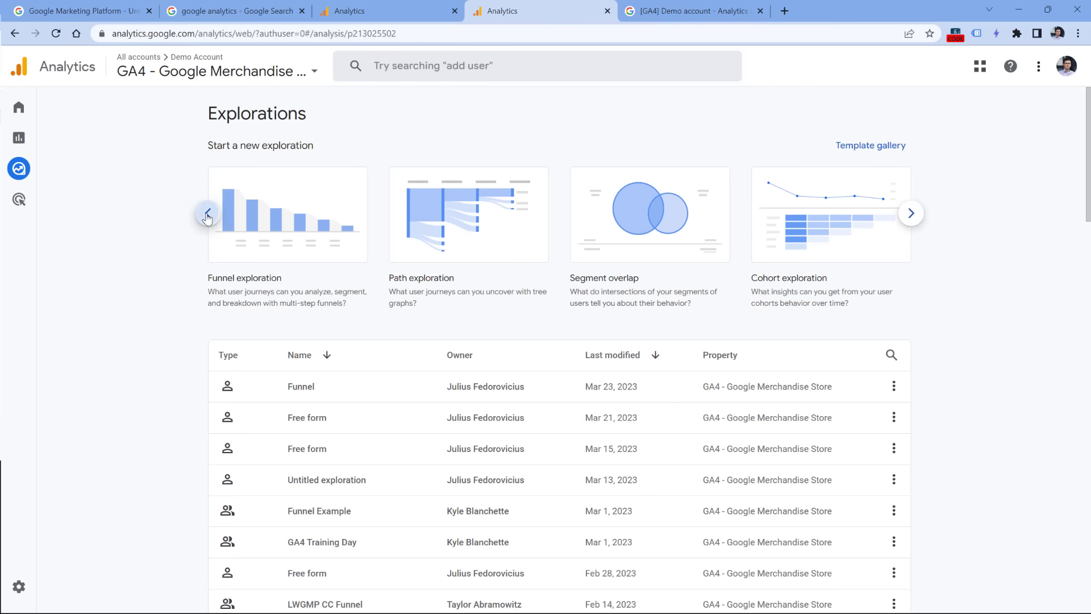
pyautogui.click(207, 215)
pyautogui.click(207, 218)
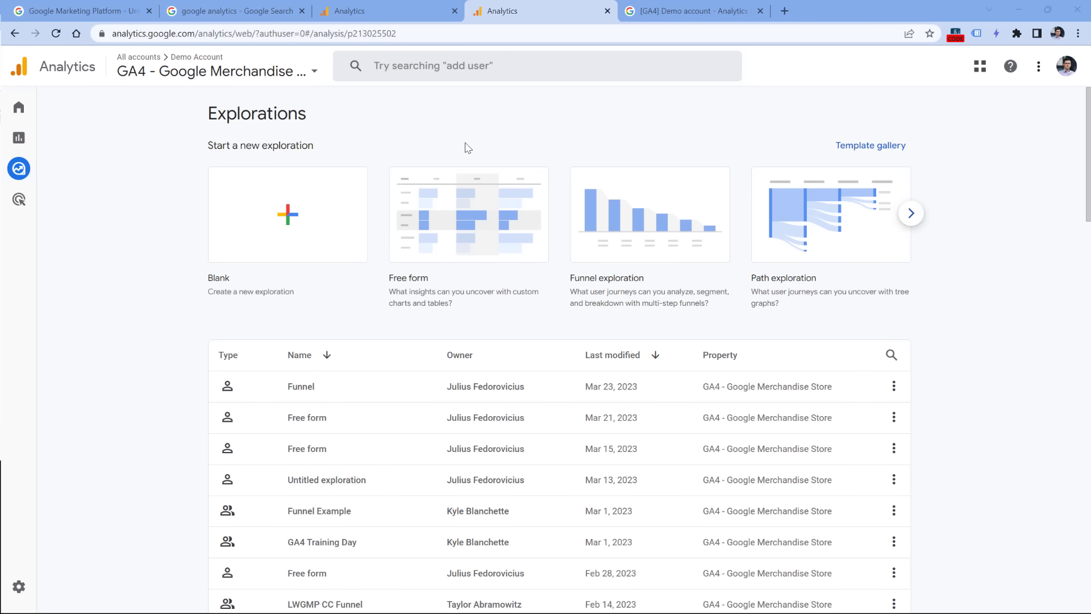
# - Create an exploration from the Free form template and add a second, empty Free form tab to it
pyautogui.click(468, 229)
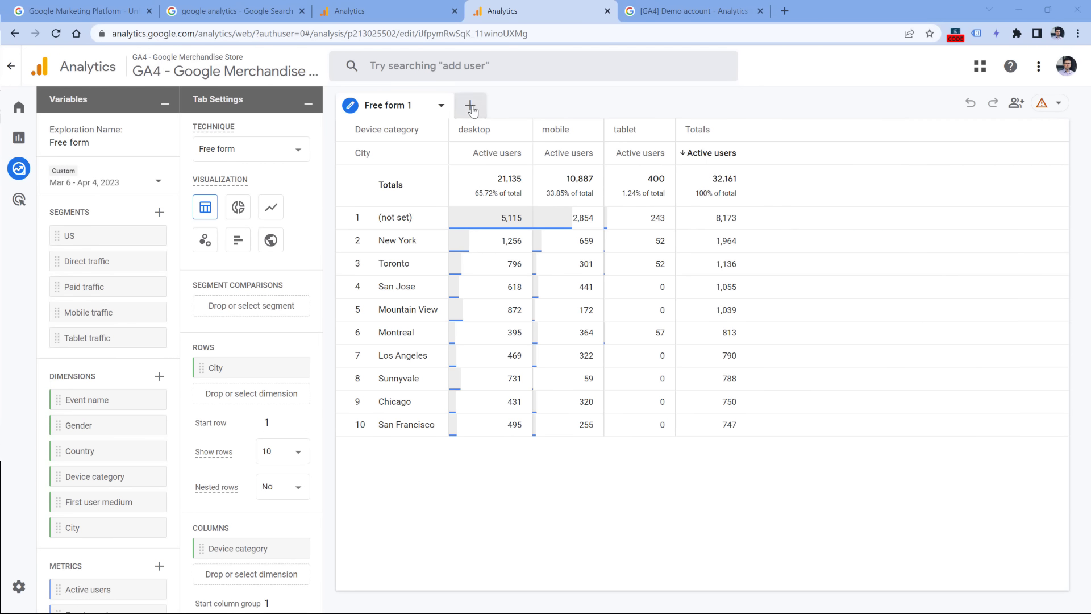
pyautogui.click(470, 108)
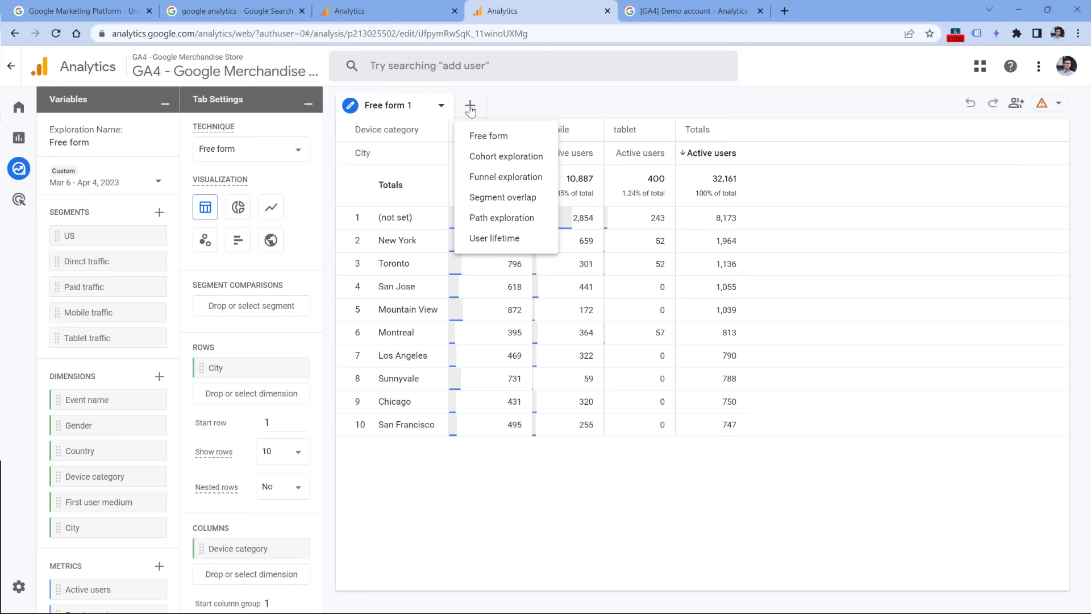
pyautogui.click(470, 106)
pyautogui.click(470, 106)
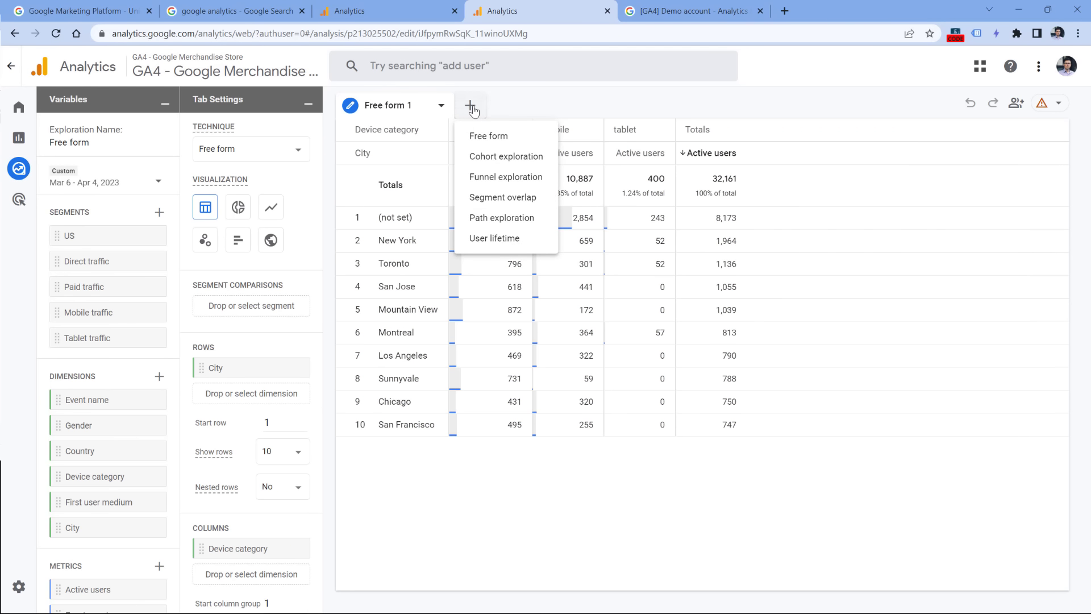
pyautogui.click(506, 138)
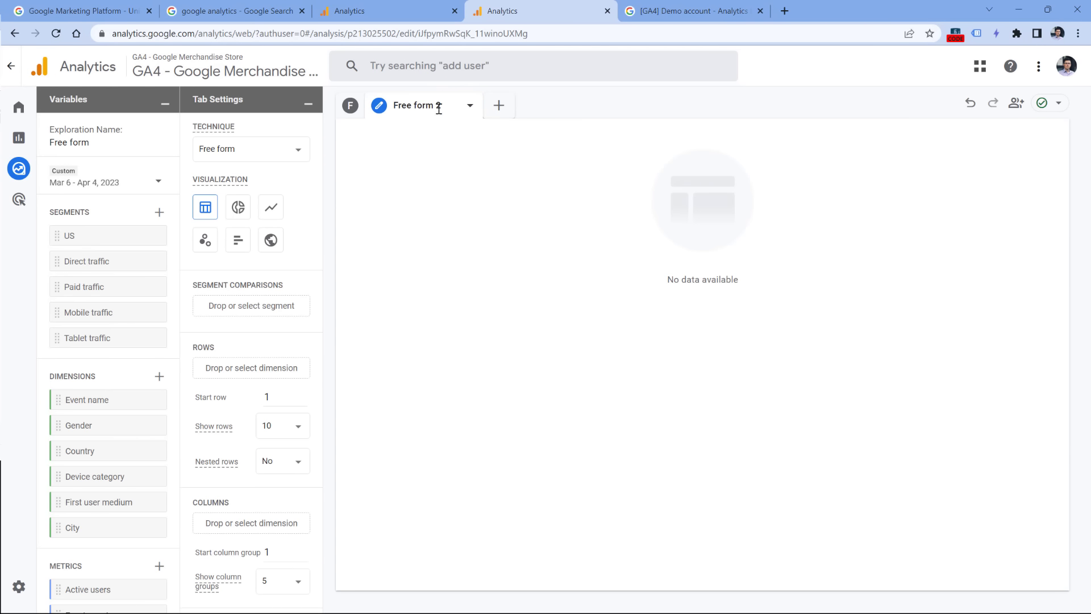
pyautogui.click(499, 106)
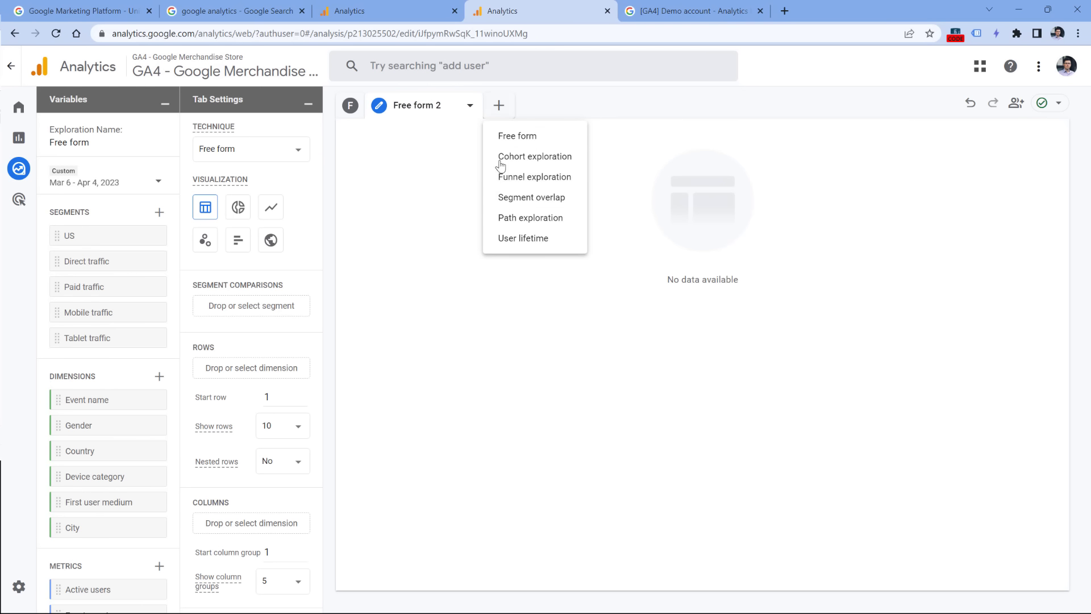
pyautogui.click(555, 106)
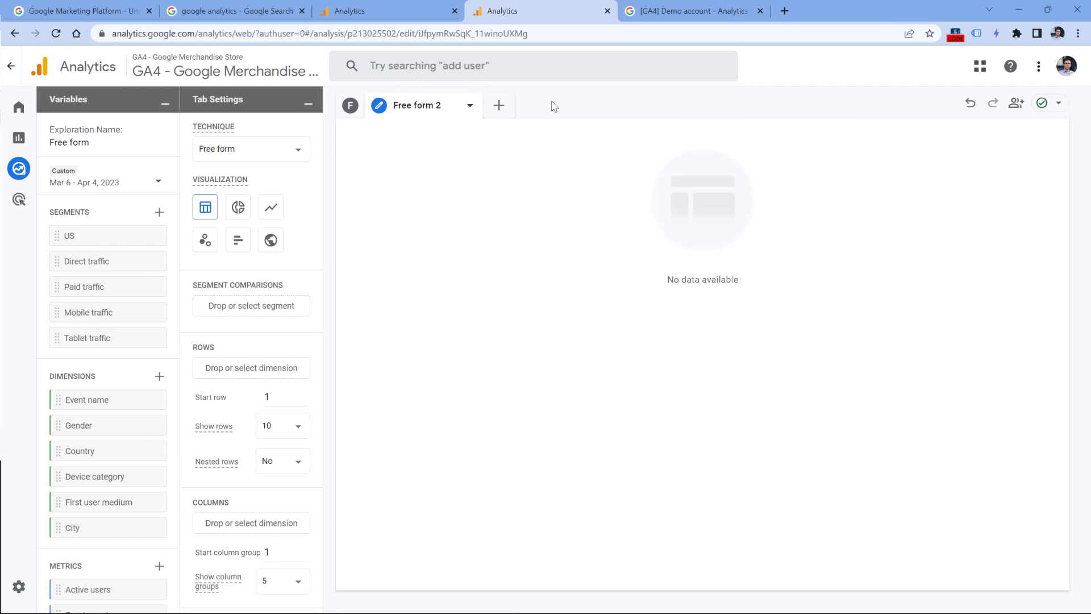
# - Find the predefined Search term dimension by searching for "search" and import it into the exploration's variables
pyautogui.scroll(-1, 74, 341)
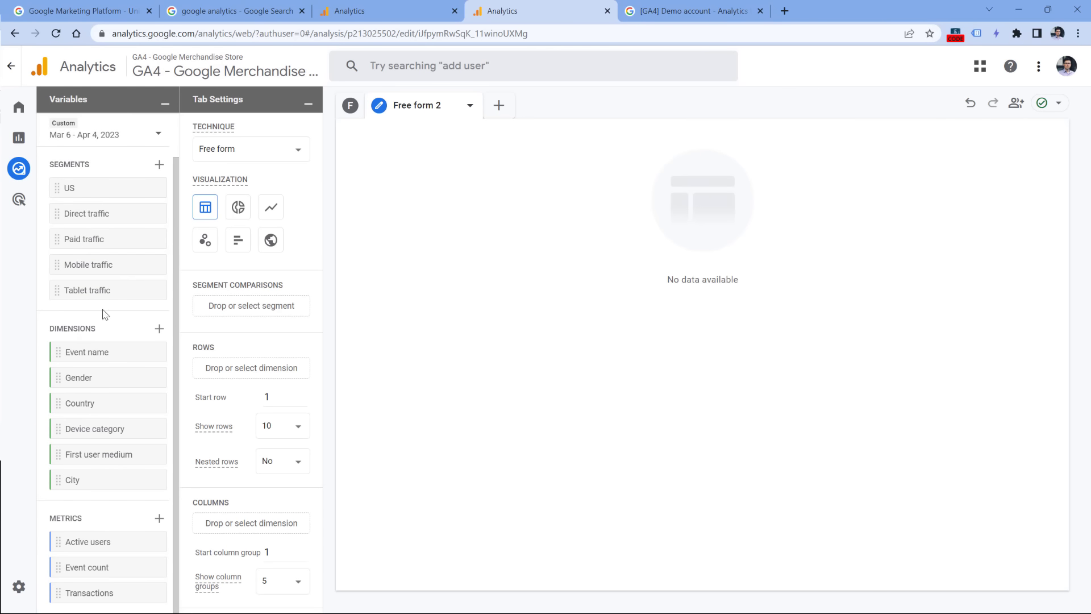
pyautogui.click(160, 330)
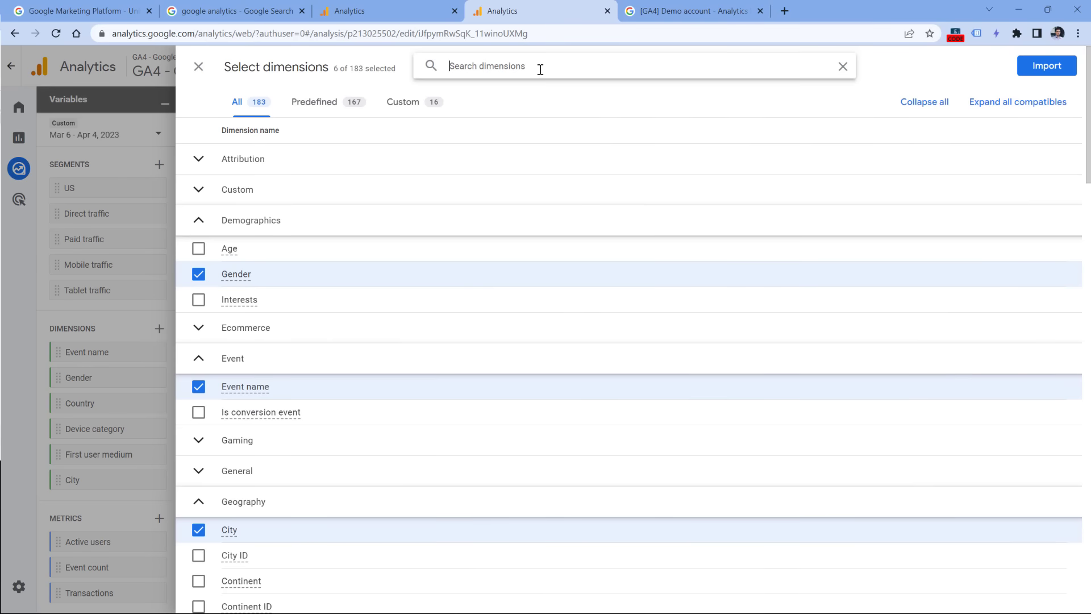
pyautogui.click(543, 69)
pyautogui.write('search')
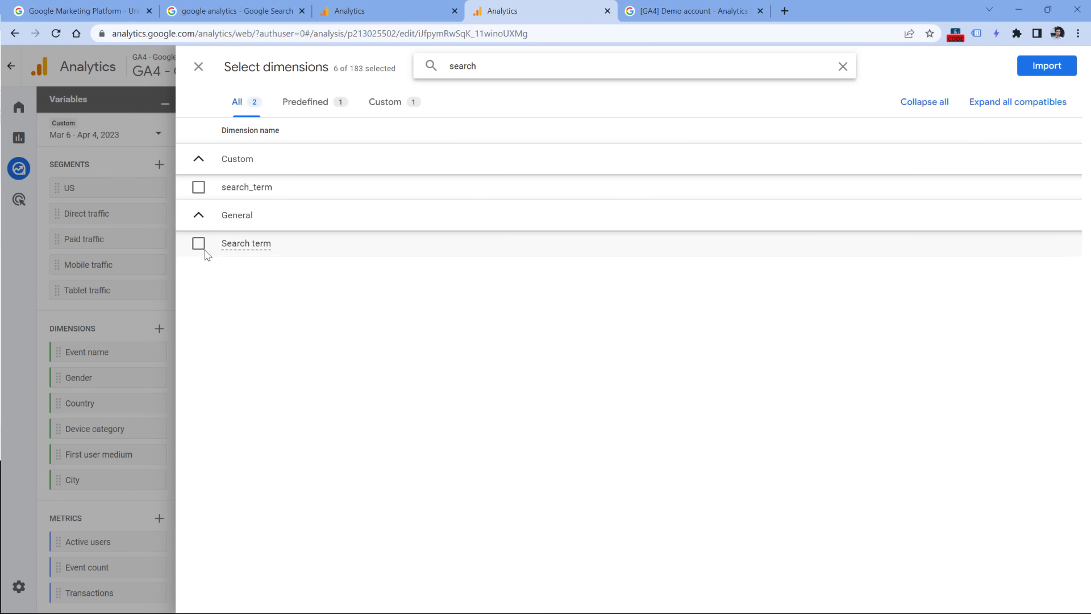
pyautogui.click(200, 245)
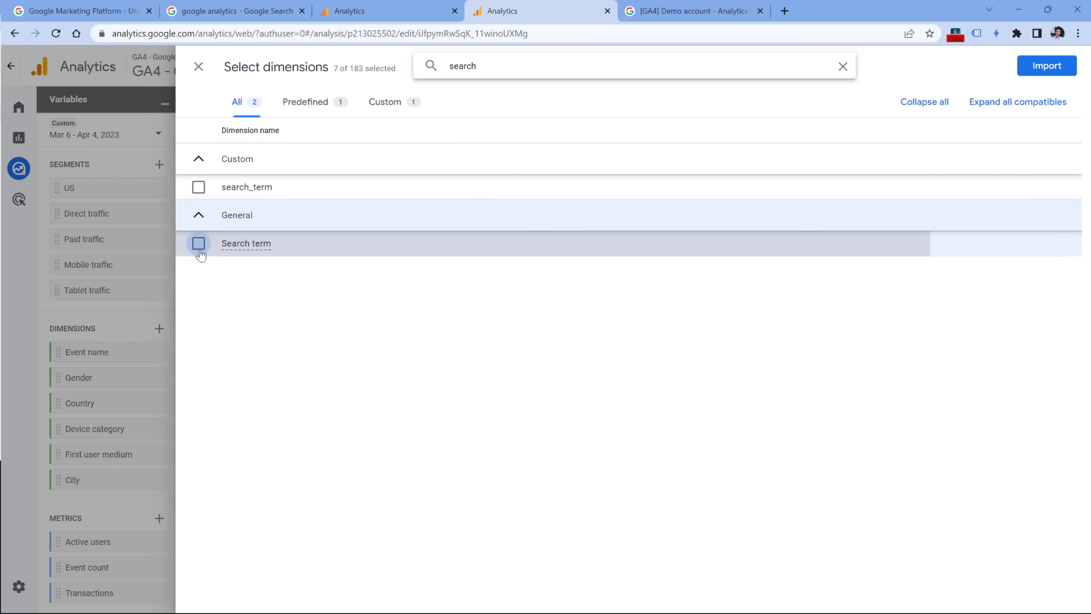
pyautogui.click(1021, 75)
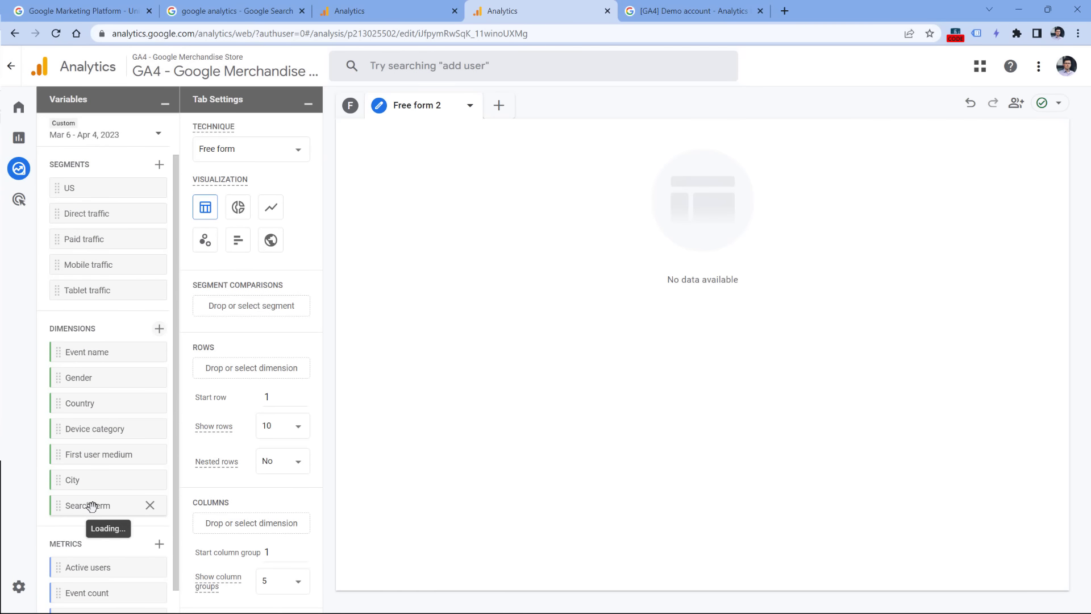
# - Set Search term as the row dimension and Event count as the value of the Free form 2 table
pyautogui.moveTo(92, 505); pyautogui.dragTo(246, 364)
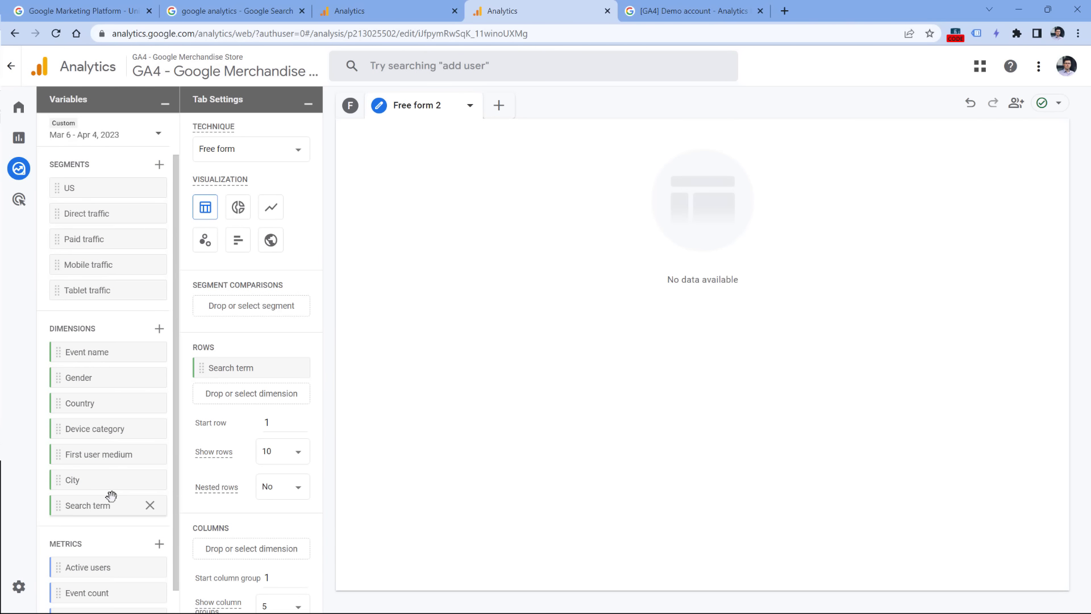
pyautogui.moveTo(109, 500)
pyautogui.mouseDown()
pyautogui.moveTo(242, 368)
pyautogui.moveTo(113, 507)
pyautogui.moveTo(101, 503)
pyautogui.mouseUp()
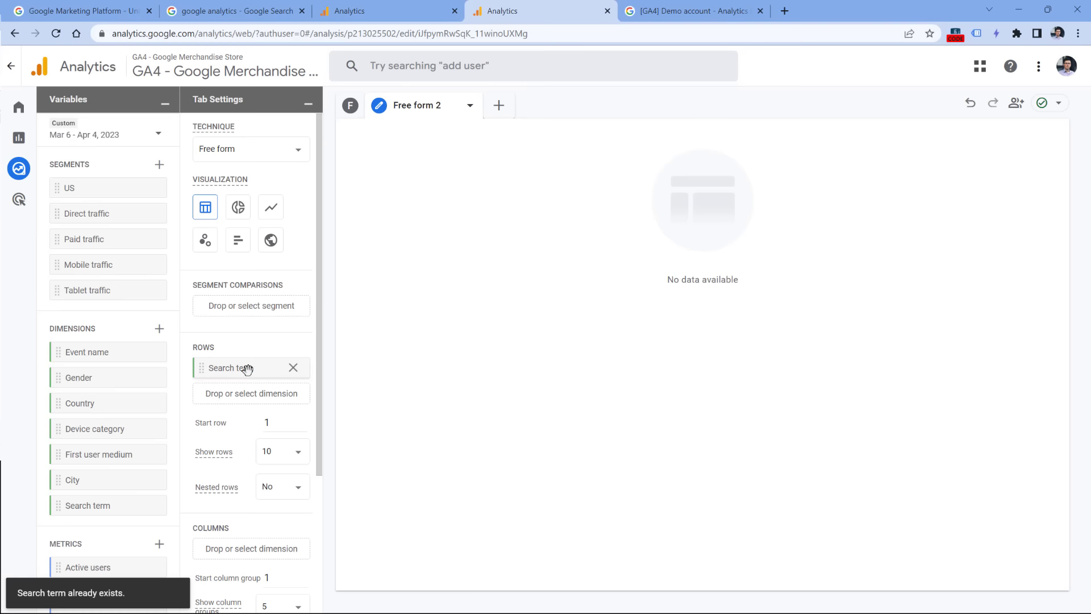
pyautogui.scroll(-3, 251, 392)
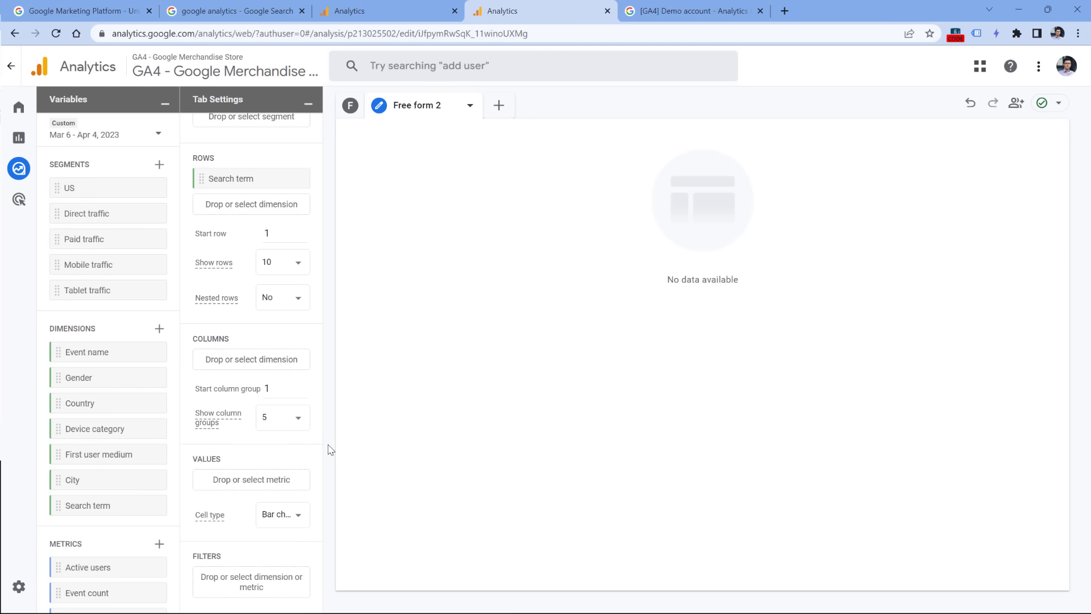
pyautogui.scroll(-1, 113, 432)
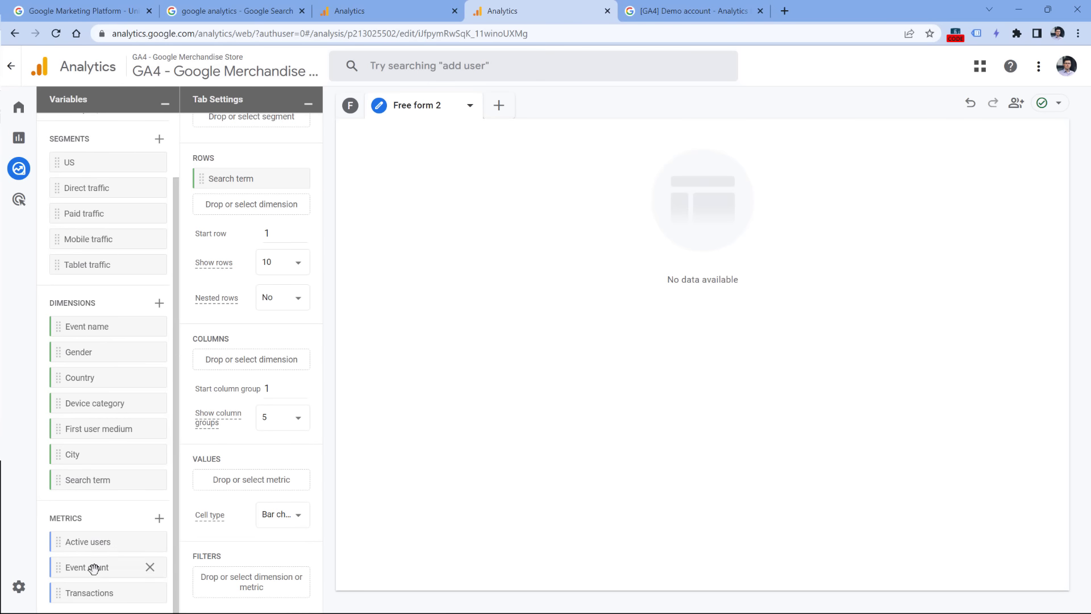
pyautogui.moveTo(94, 568); pyautogui.dragTo(228, 479)
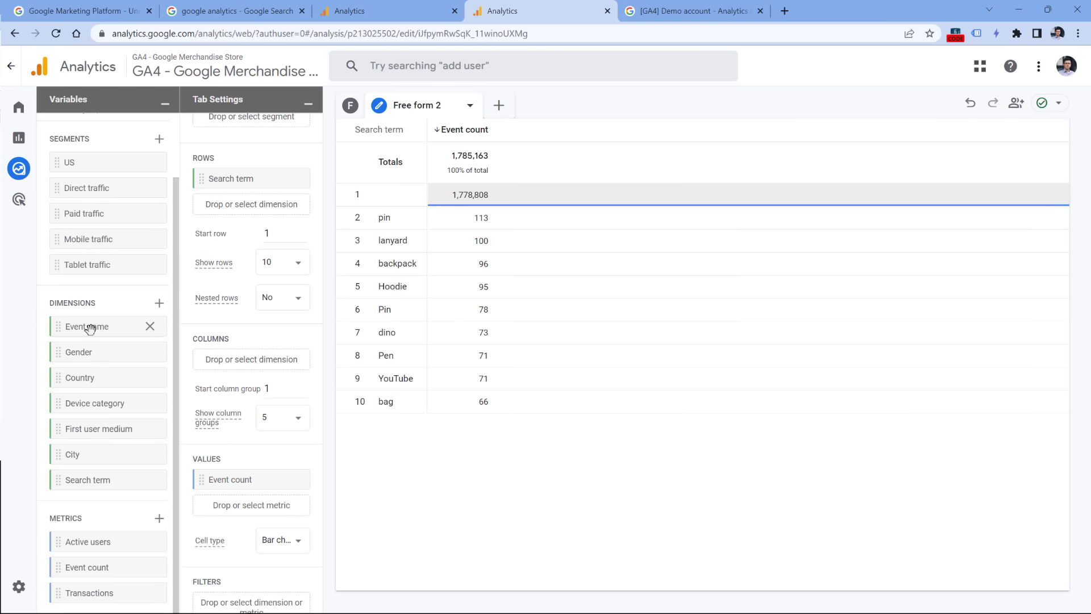
# - Filter the Free form 2 table to rows where Event name exactly matches view_search_results
pyautogui.scroll(-1, 251, 404)
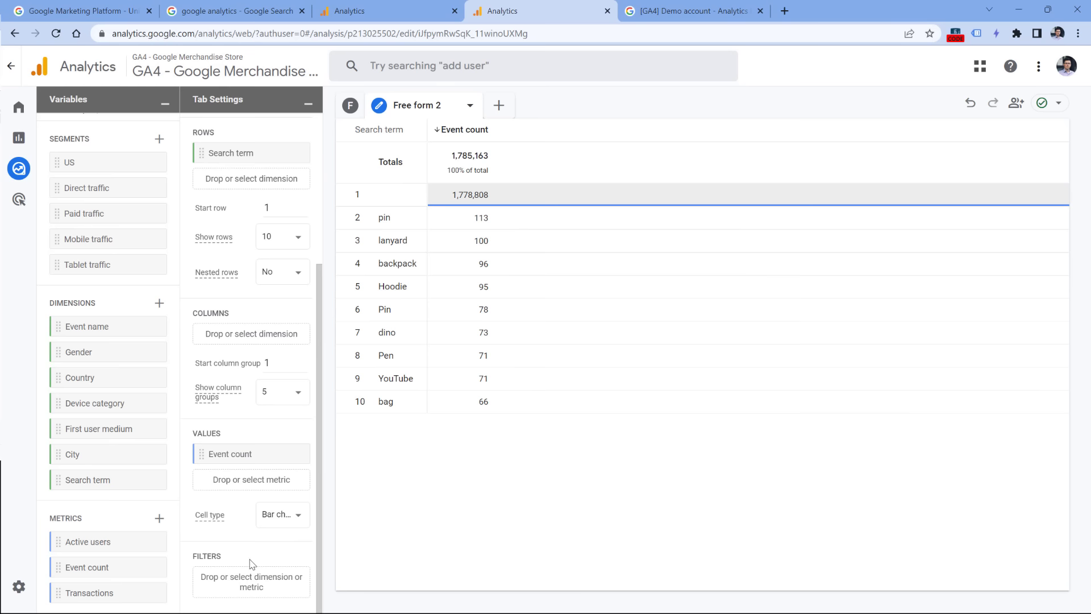
pyautogui.moveTo(114, 327); pyautogui.dragTo(244, 577)
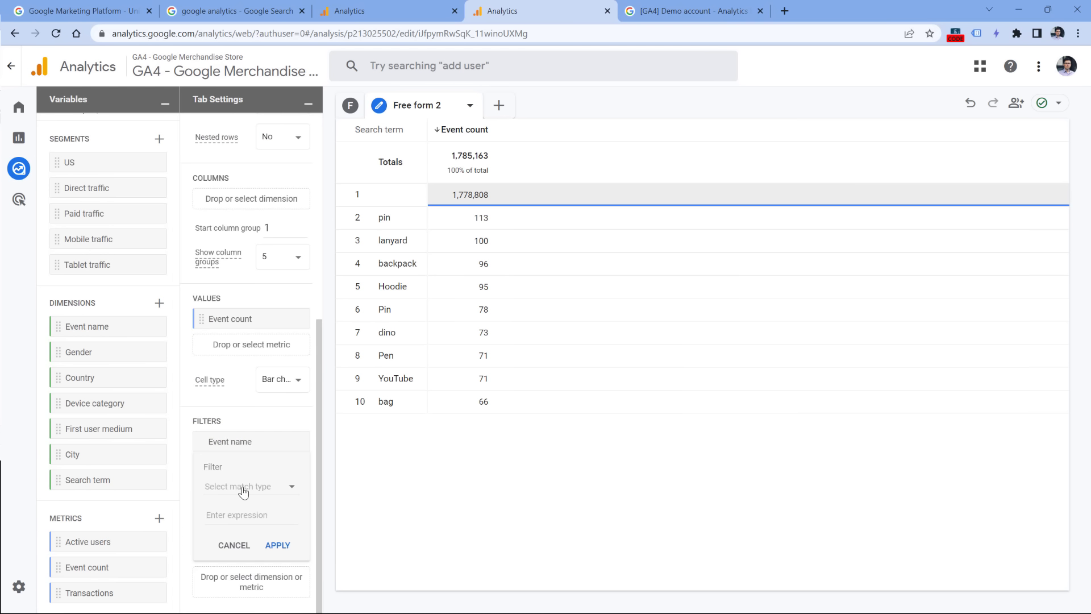
pyautogui.click(244, 487)
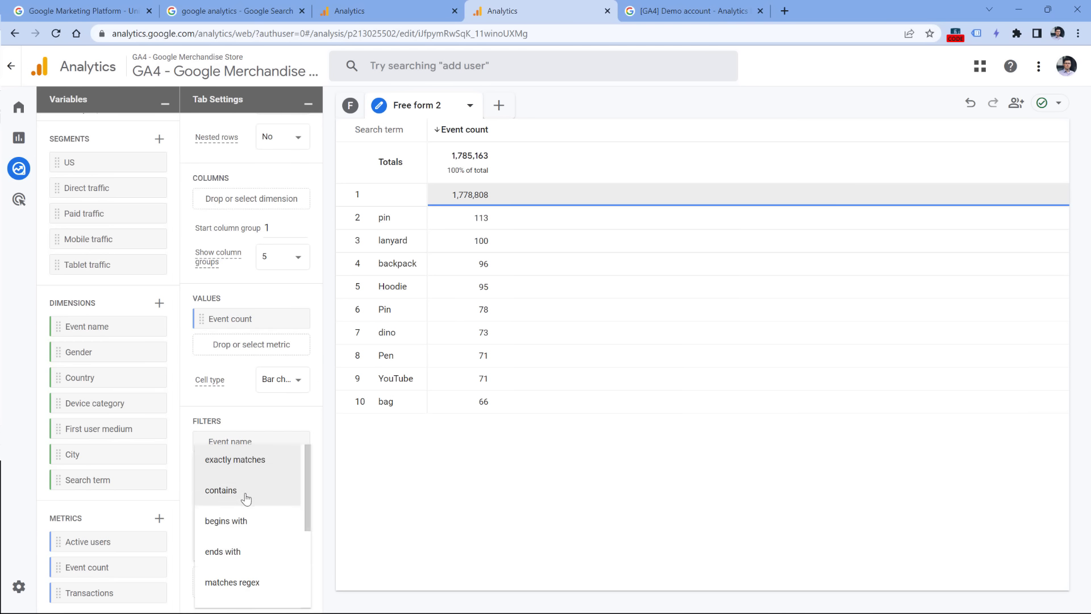
pyautogui.click(245, 466)
pyautogui.click(242, 509)
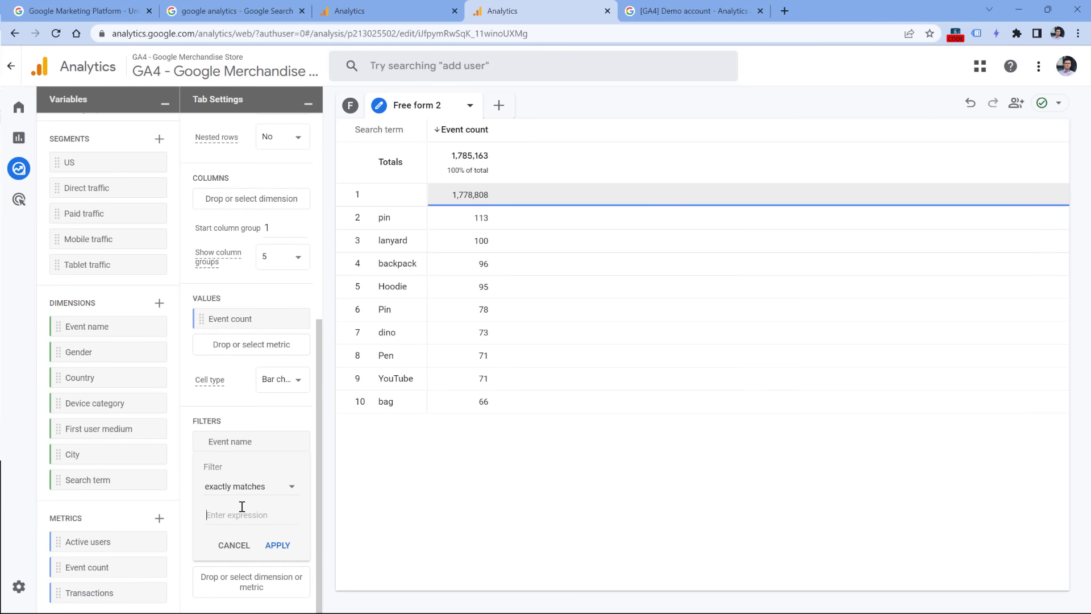
pyautogui.write('view_sea')
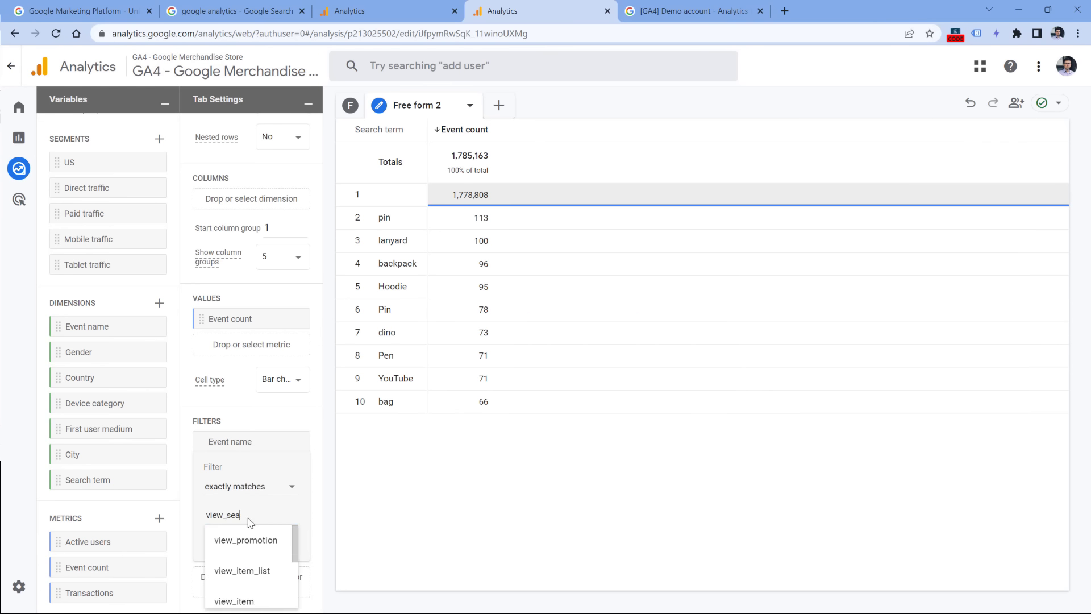
pyautogui.write('rch_results')
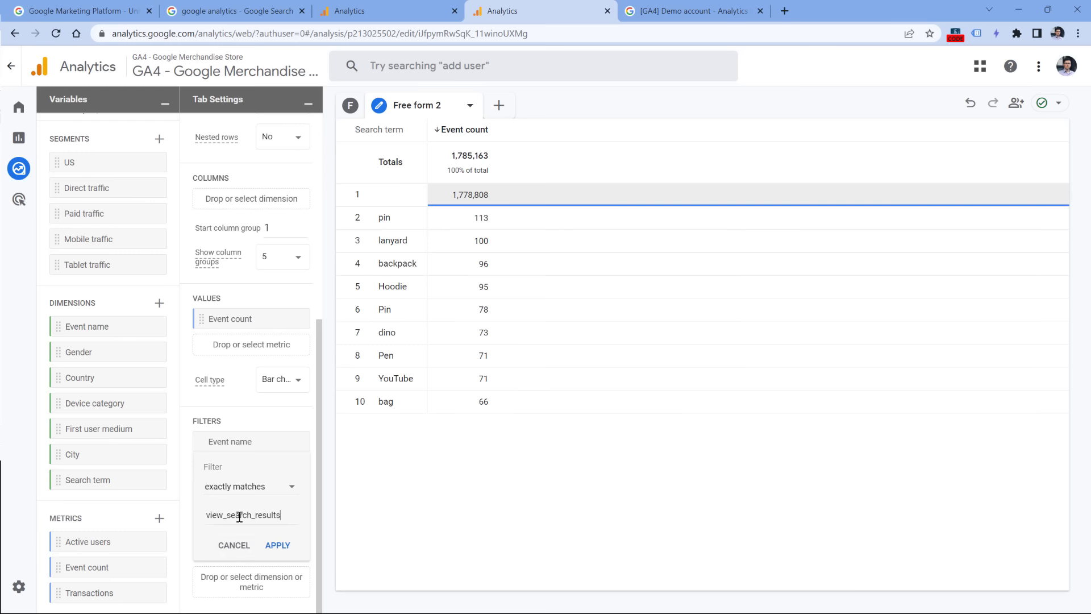
pyautogui.click(278, 547)
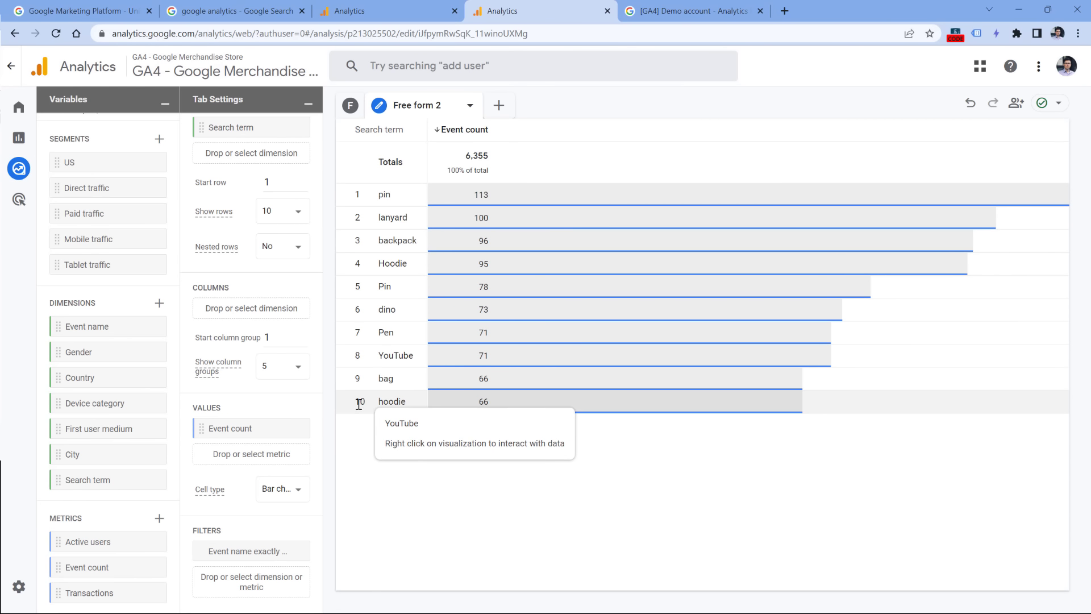
# - Set the search term table to show 100 rows and look through the longer list
pyautogui.click(288, 214)
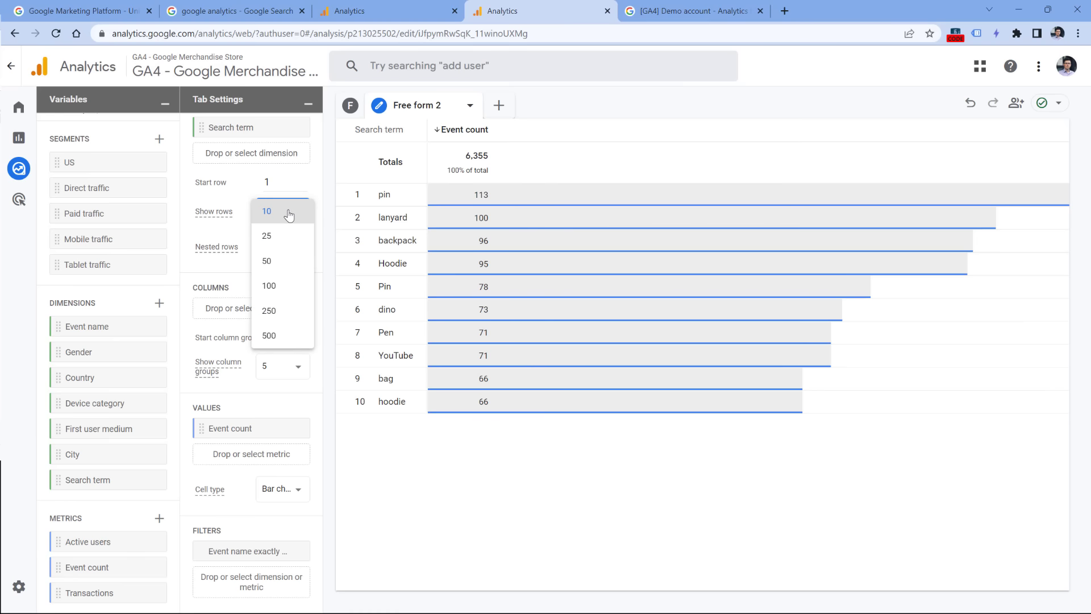
pyautogui.click(278, 283)
pyautogui.scroll(-10, 434, 329)
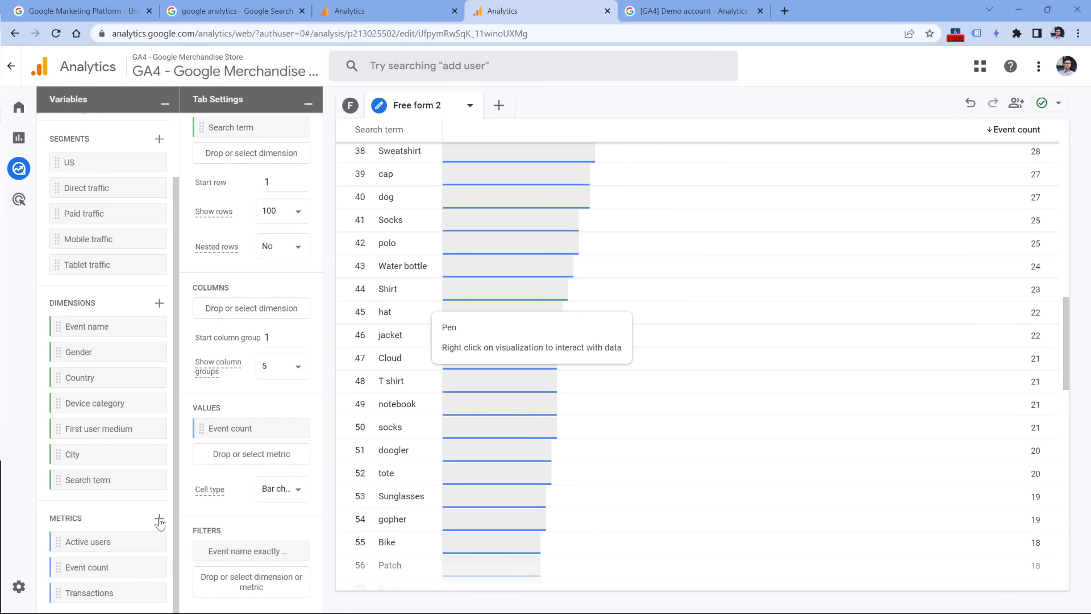
# - Look through the list of metrics available for the exploration, including the Event and User groups, without importing any
pyautogui.click(159, 520)
pyautogui.scroll(-20, 345, 214)
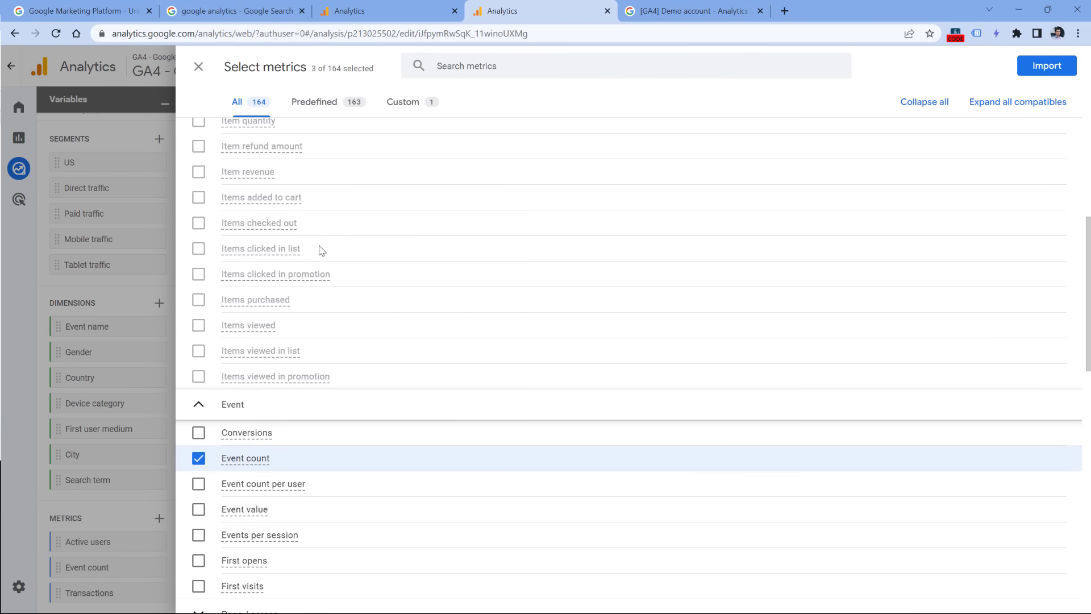
pyautogui.scroll(-1, 320, 250)
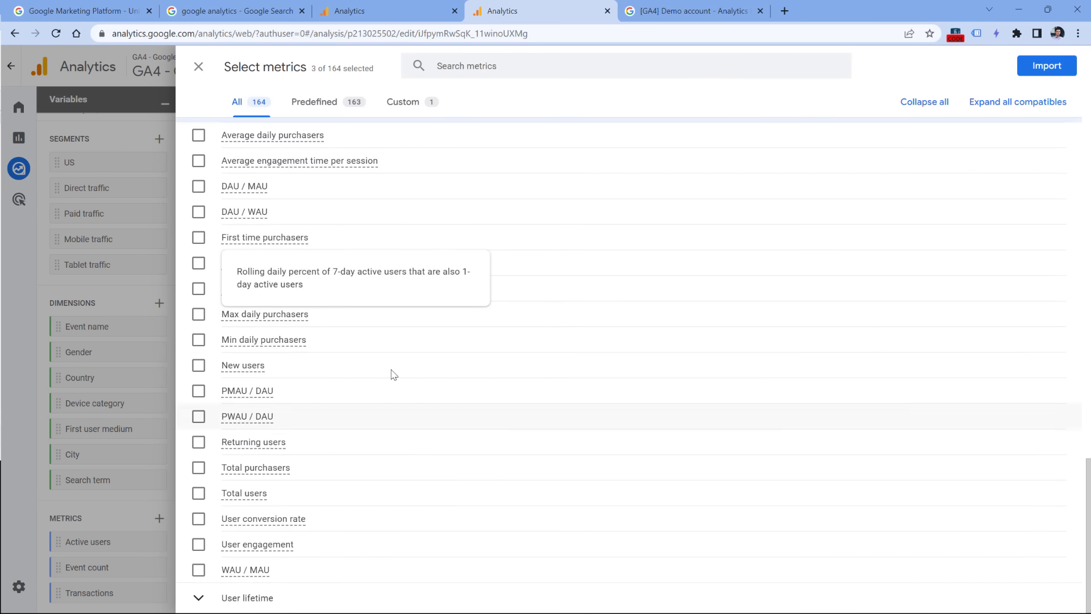
pyautogui.click(198, 66)
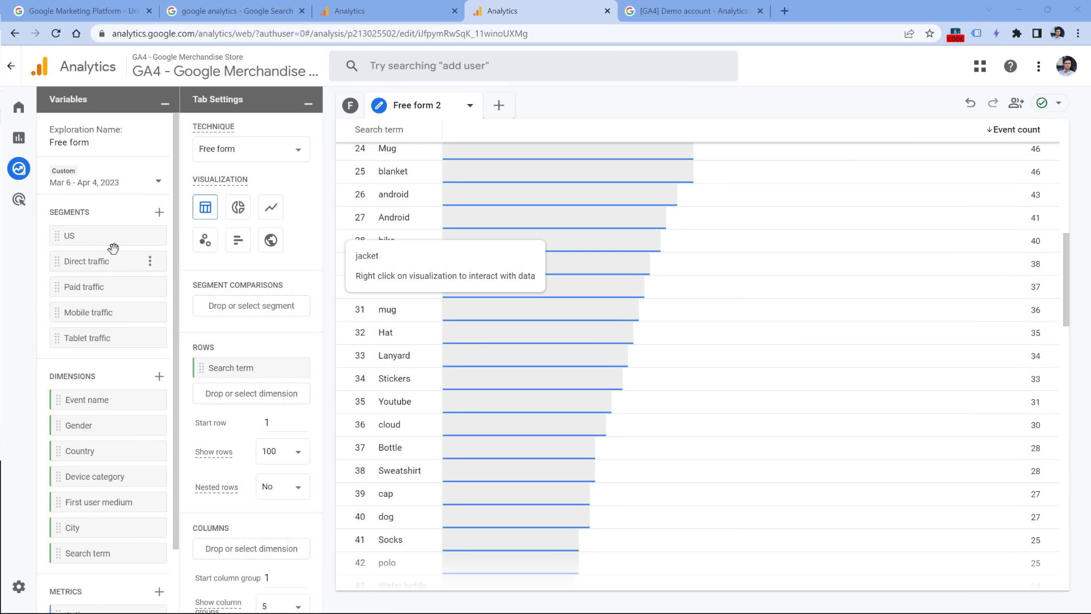
# - Review the types available for building a new segment, and examine the Mobile traffic segment's conditions and sequence option without saving changes
pyautogui.click(160, 213)
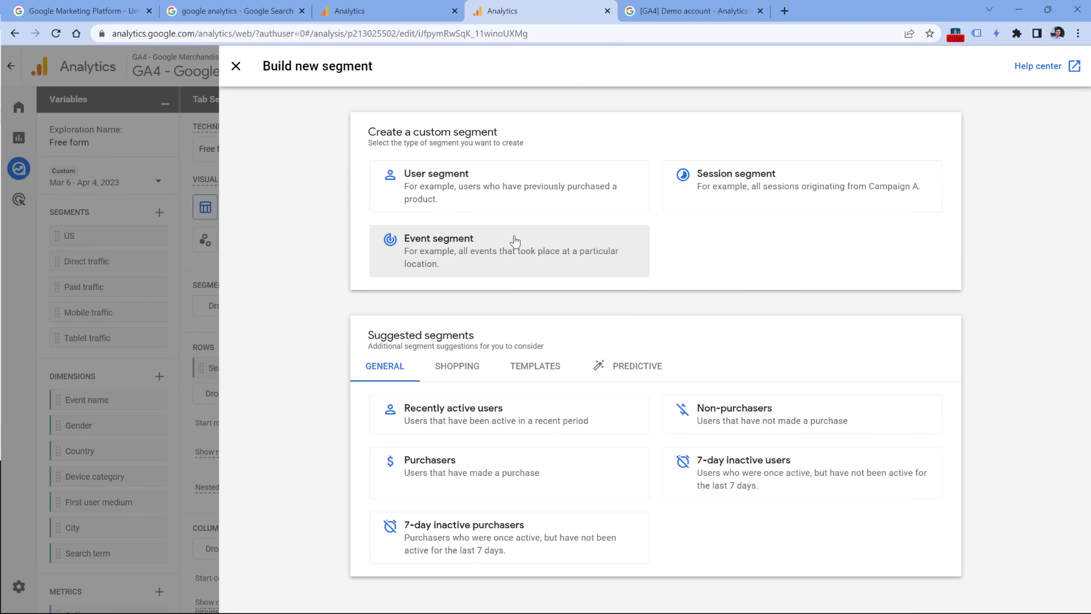
pyautogui.click(236, 66)
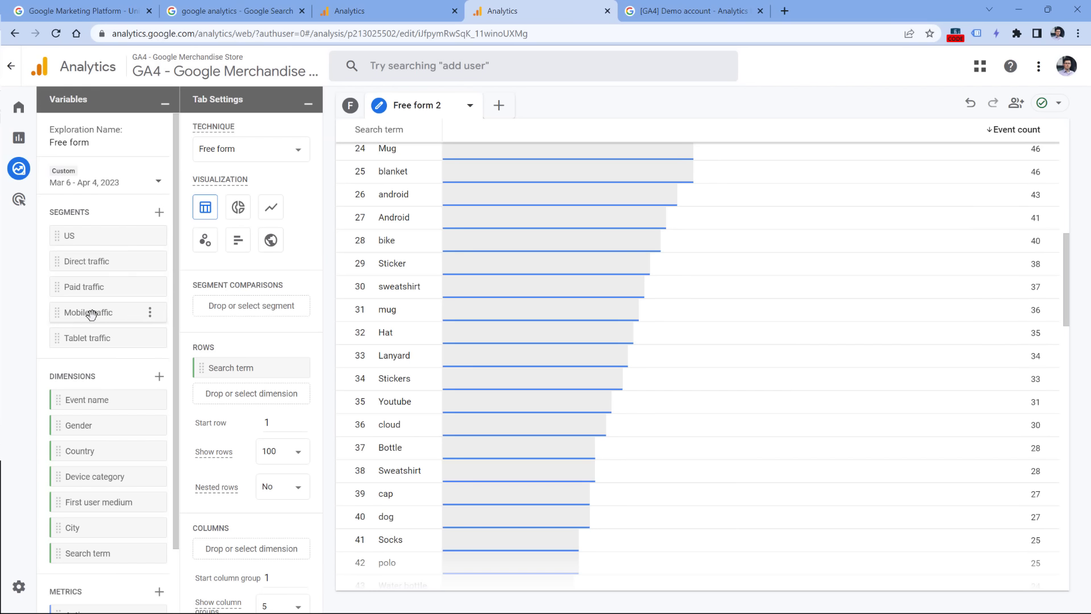
pyautogui.click(150, 312)
pyautogui.click(166, 355)
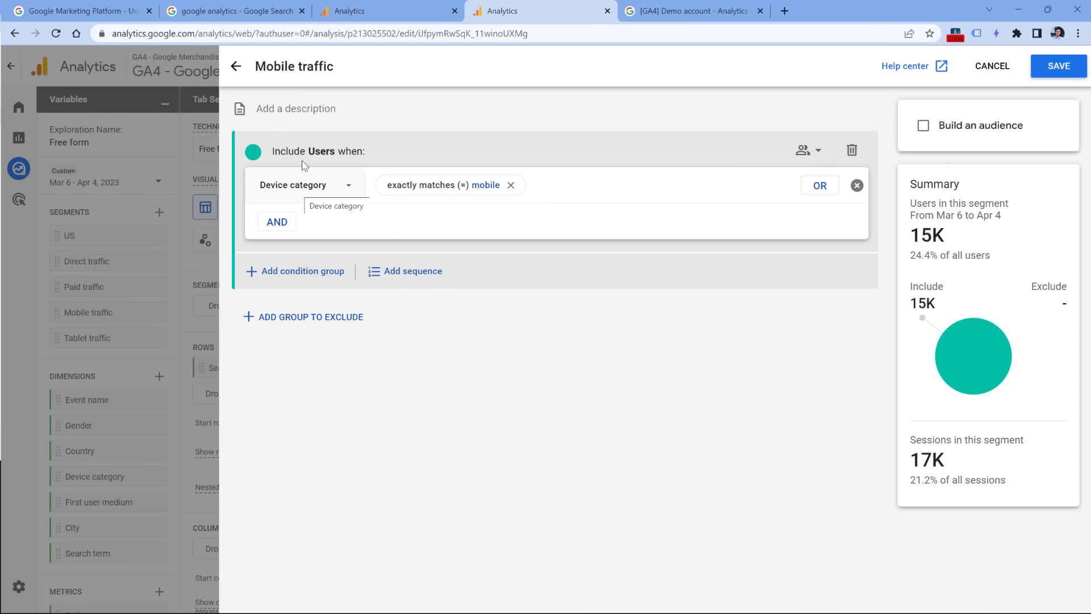
pyautogui.click(406, 272)
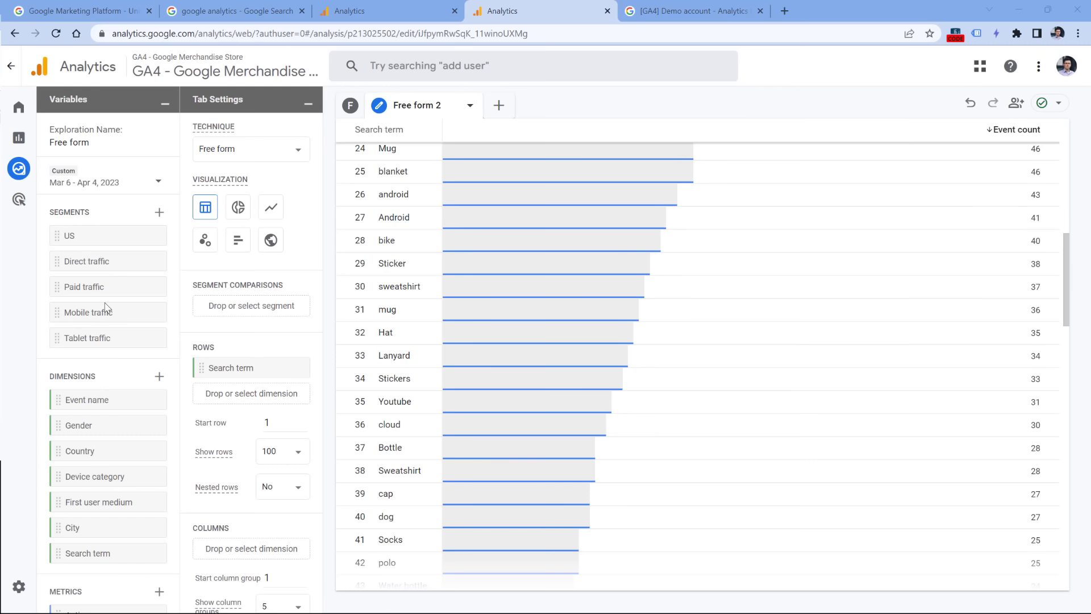
# - Add a funnel exploration to the current exploration and define its first funnel step with the view_item event
pyautogui.click(500, 110)
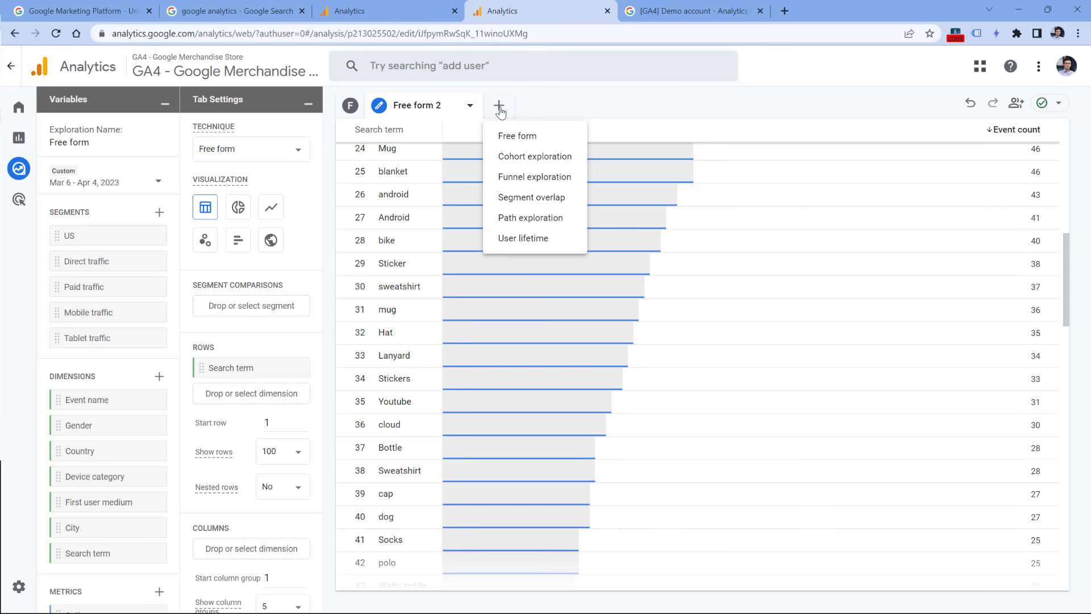
pyautogui.click(534, 178)
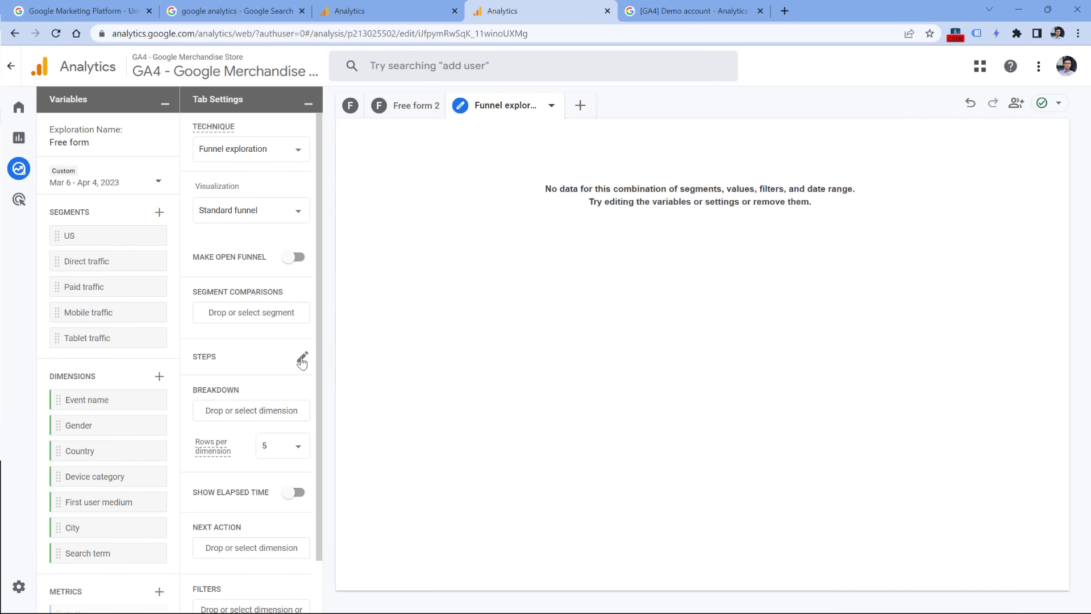
pyautogui.moveTo(210, 365)
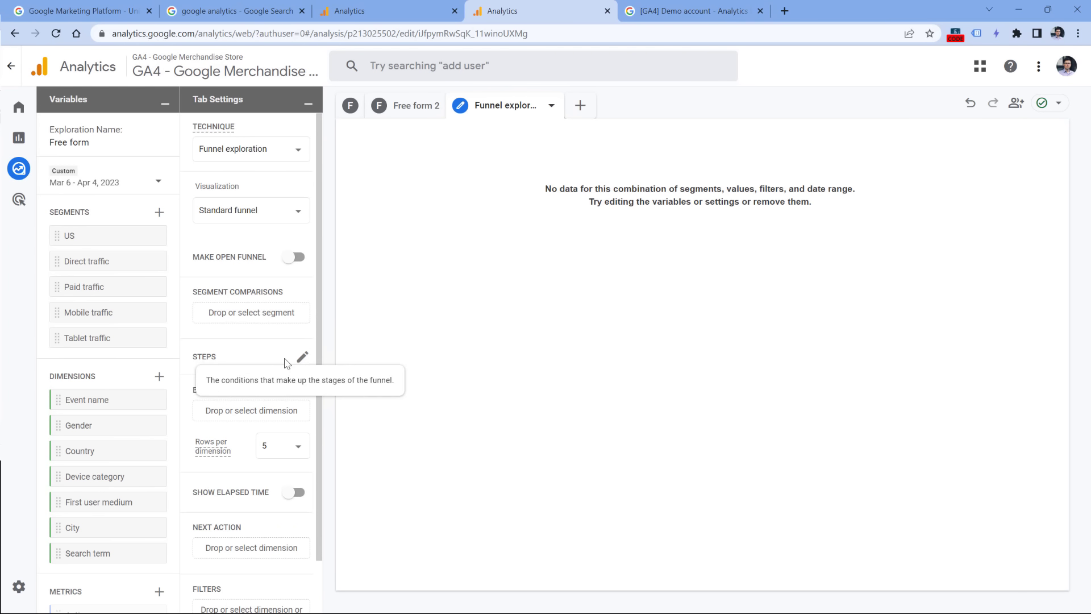
pyautogui.click(301, 359)
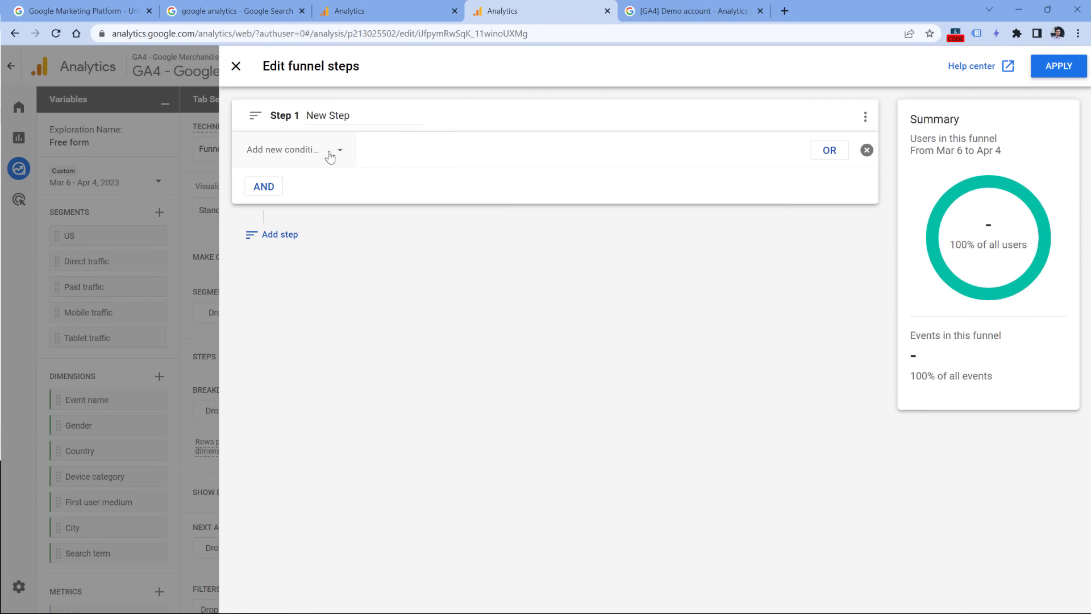
pyautogui.click(340, 154)
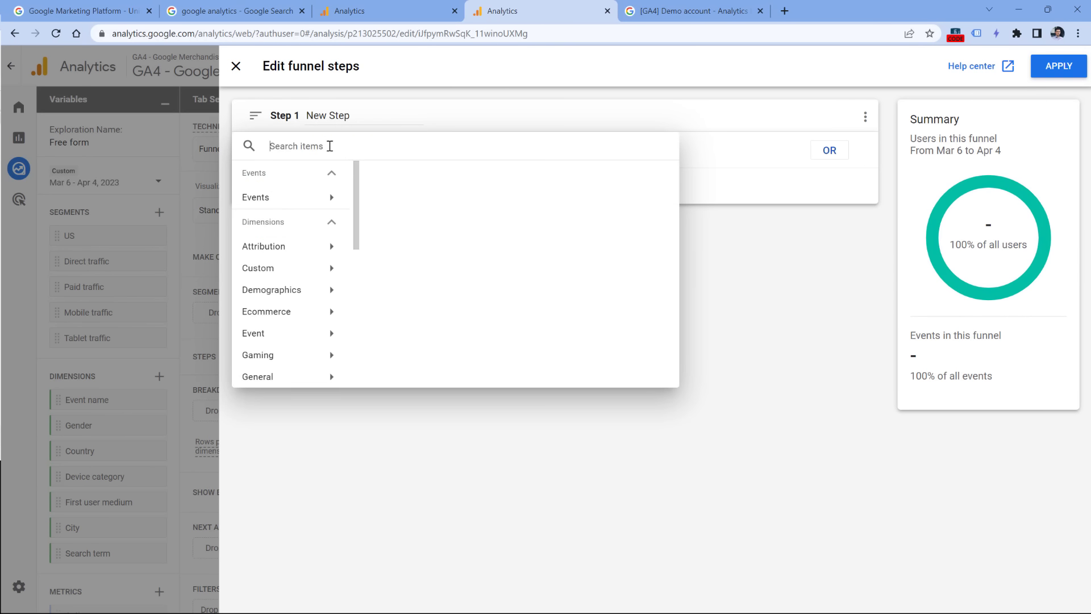
pyautogui.write('view')
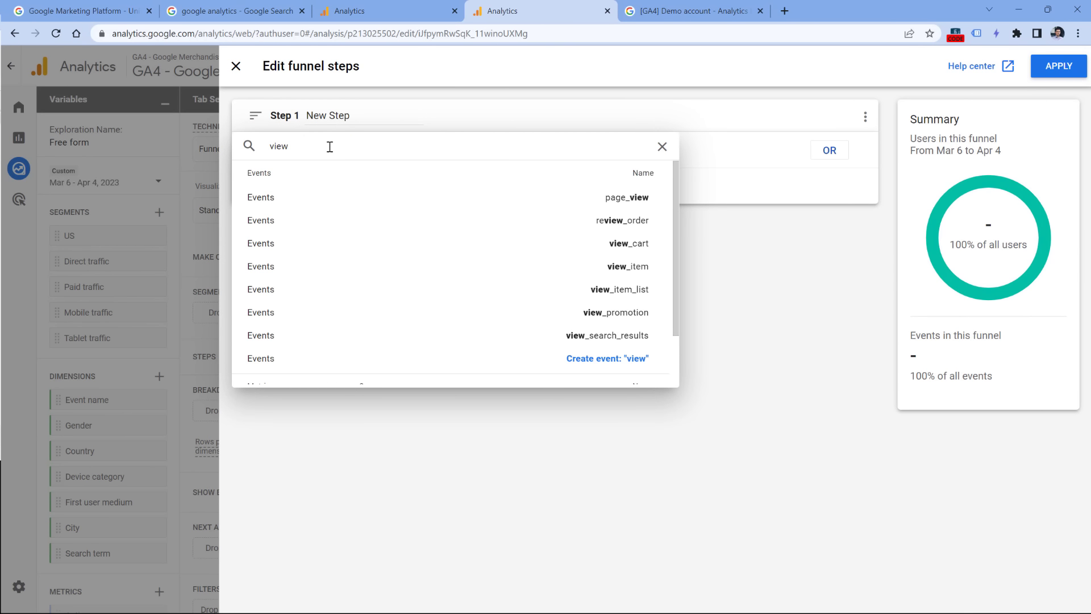
pyautogui.click(327, 266)
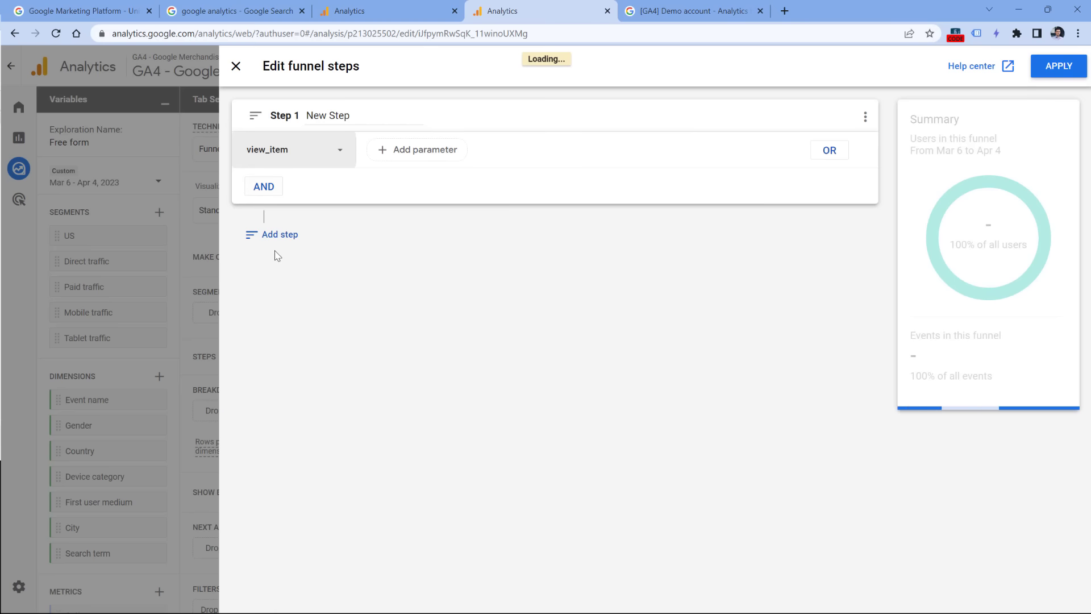
# - Add a second funnel step with the add_to_cart event as its condition
pyautogui.click(267, 233)
pyautogui.click(316, 318)
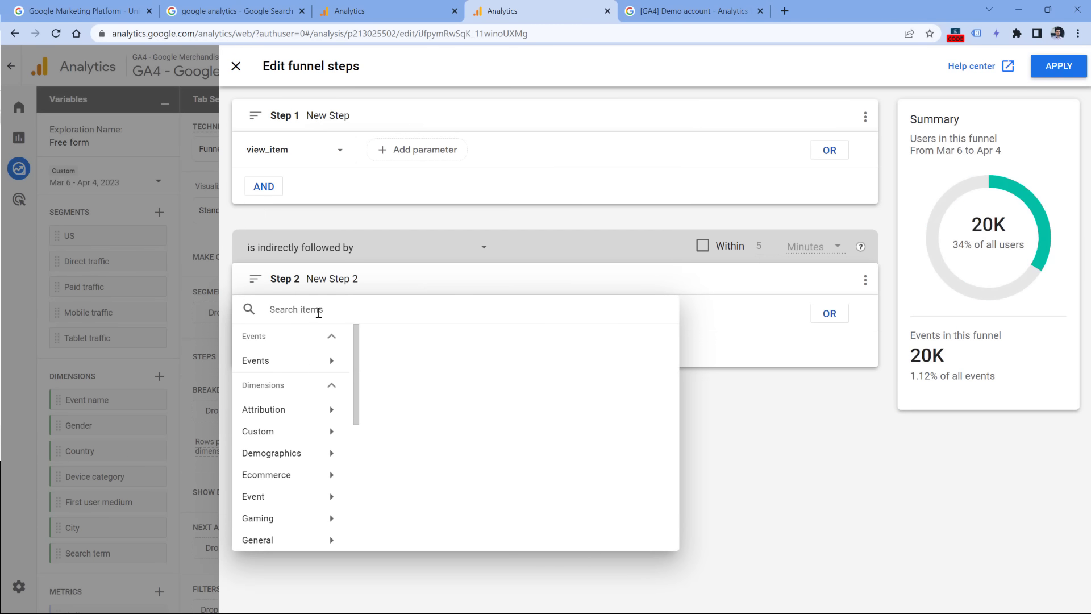
pyautogui.write('add')
pyautogui.click(542, 410)
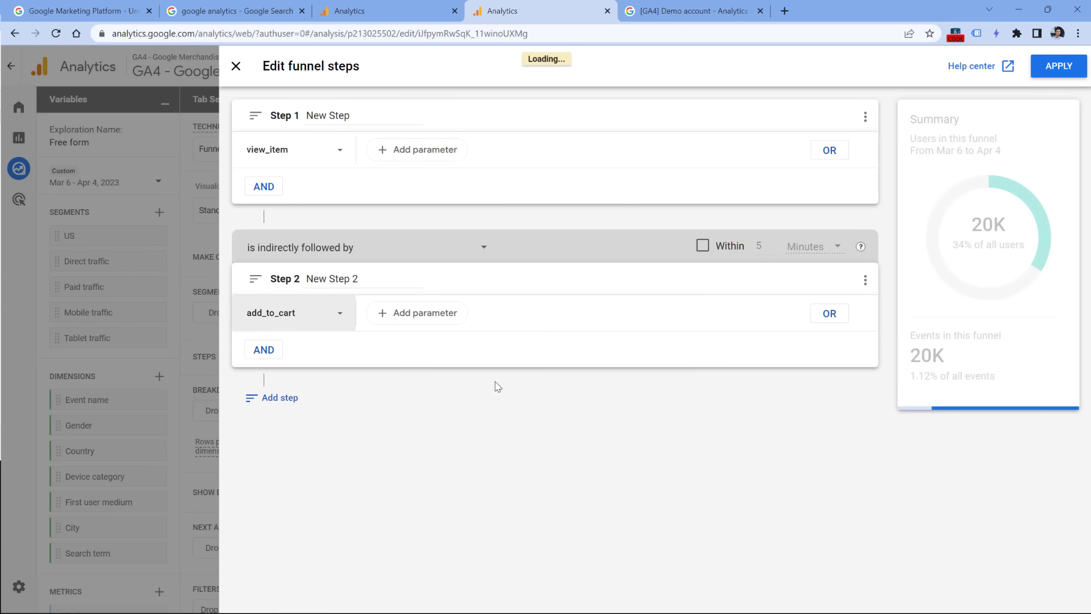
# - Add a third funnel step with the begin_checkout event as its condition
pyautogui.click(273, 400)
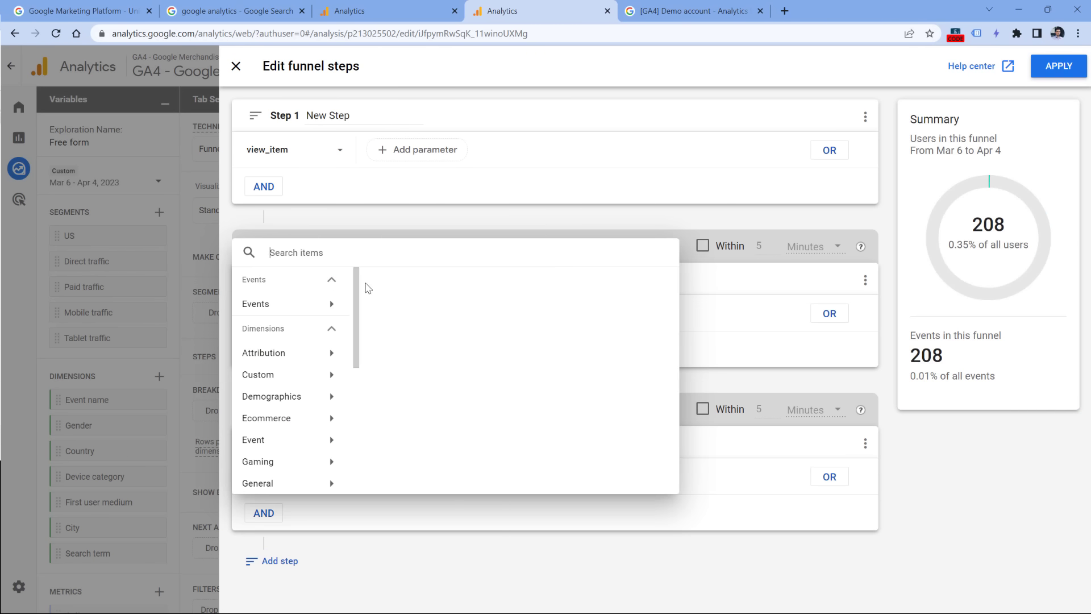
pyautogui.click(292, 476)
pyautogui.write('begin')
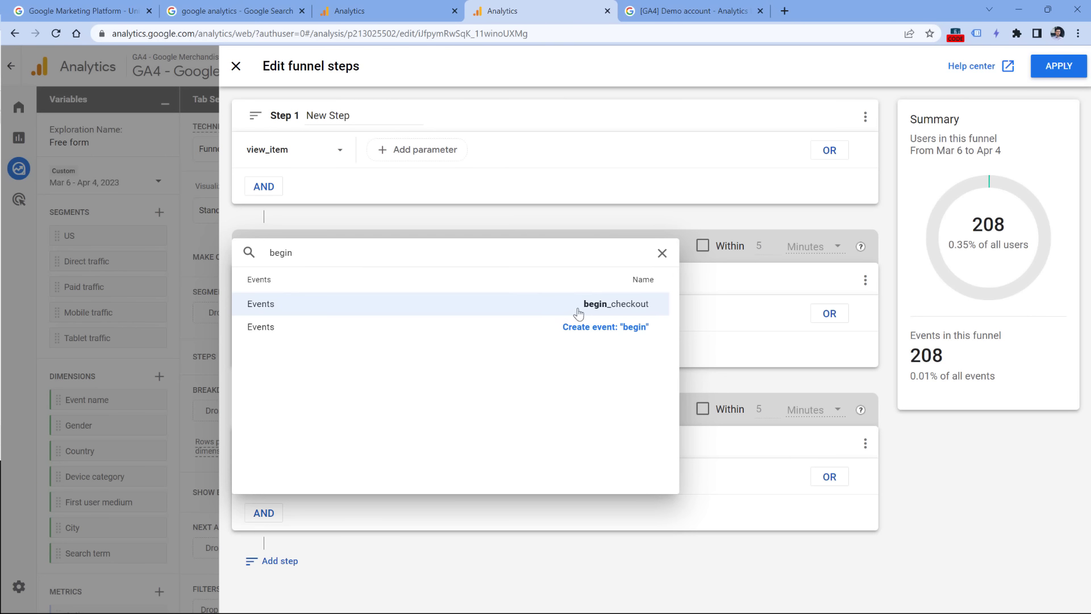
pyautogui.click(570, 310)
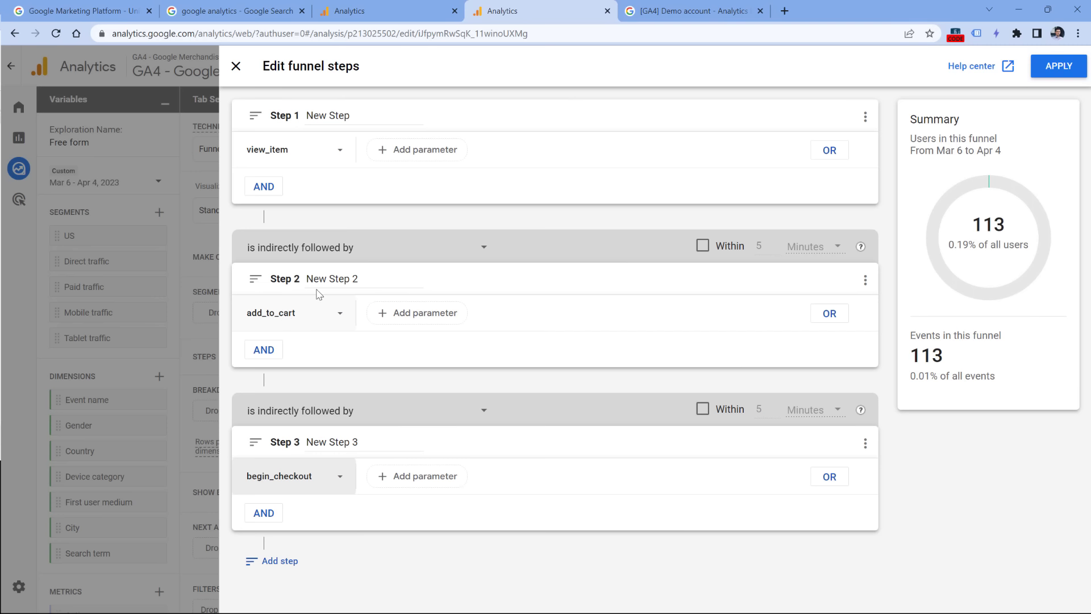
# - Add a fourth funnel step with the purchase event as its condition and apply the funnel steps
pyautogui.click(272, 561)
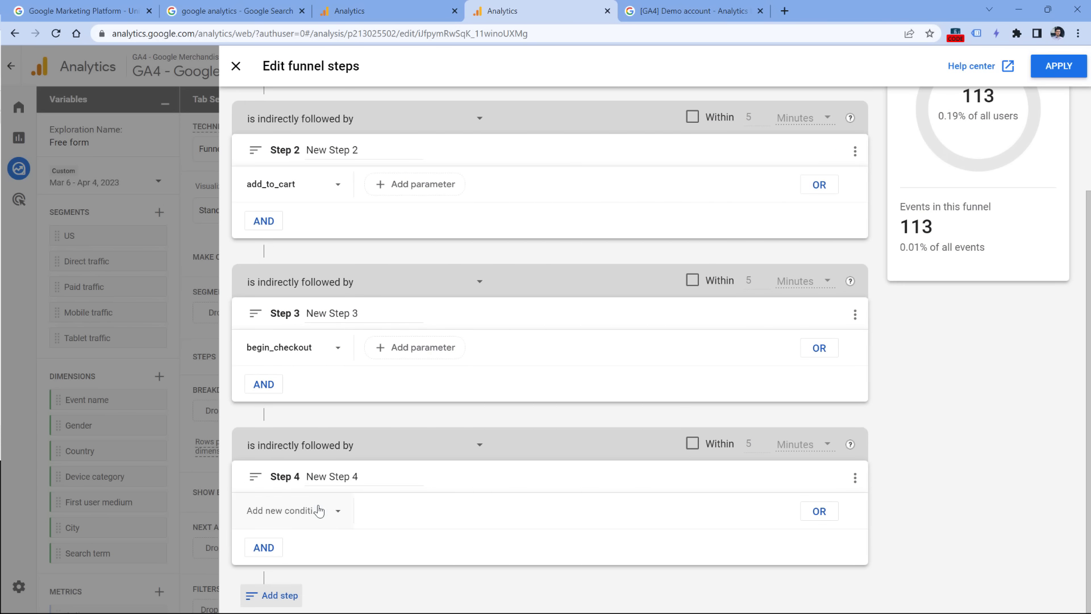
pyautogui.click(313, 511)
pyautogui.write('purh')
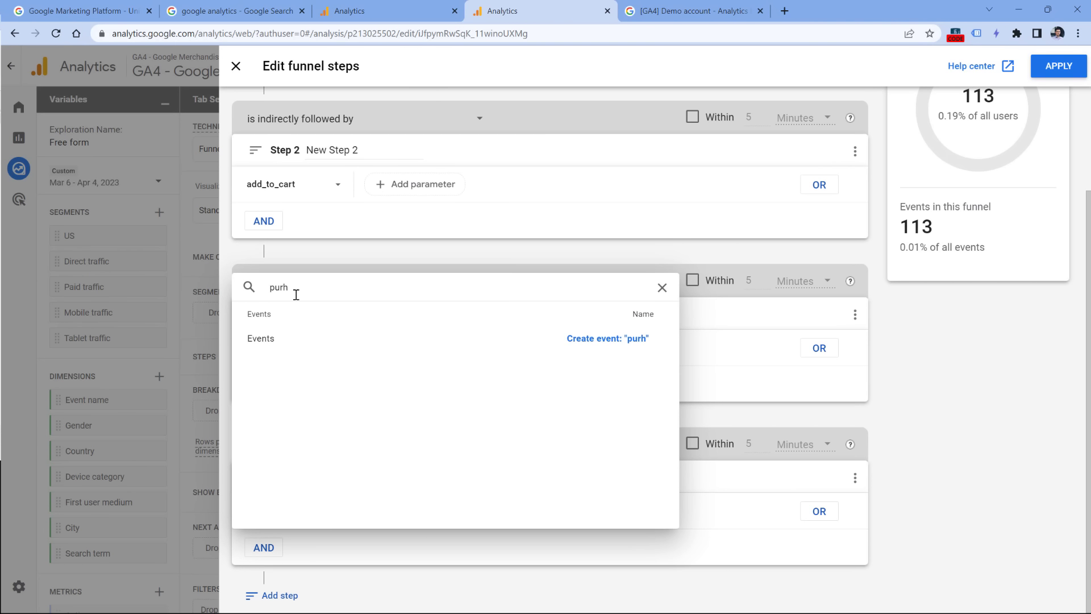
pyautogui.press('BackSpace')
pyautogui.write('ch')
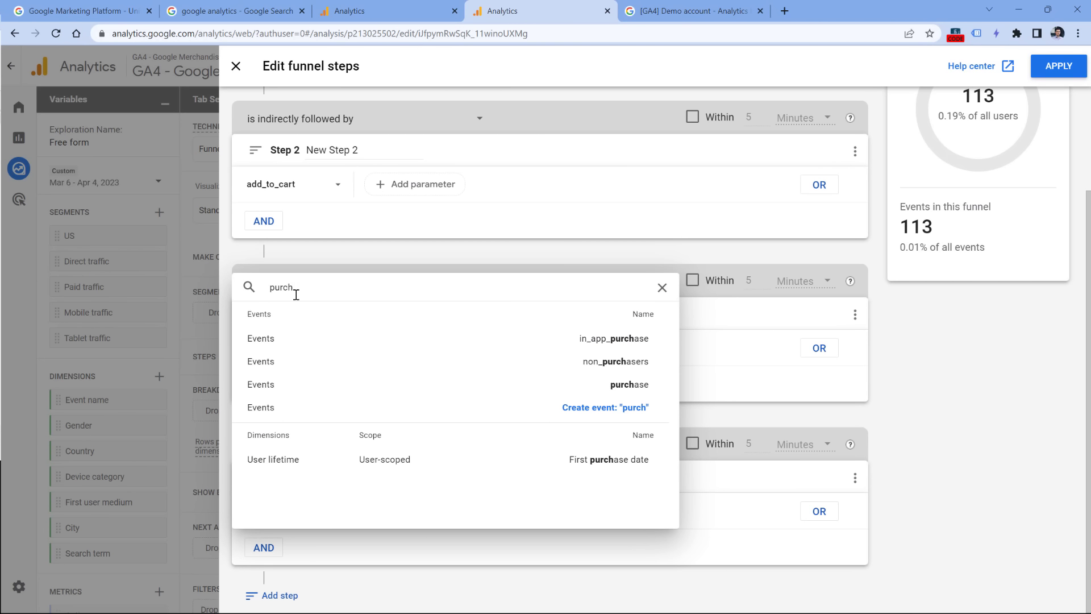
pyautogui.click(321, 393)
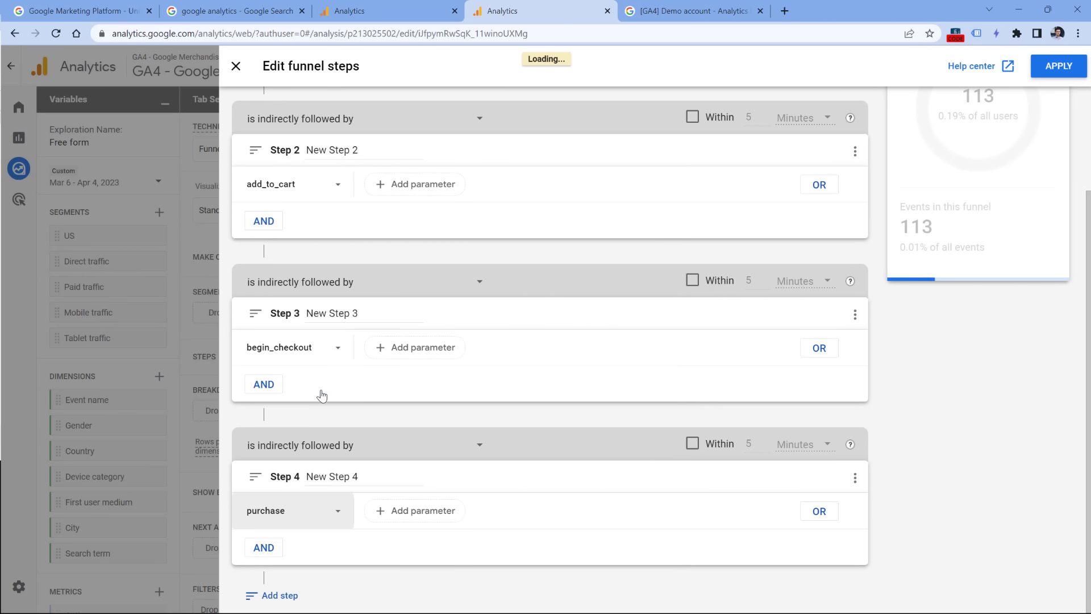
pyautogui.click(1061, 67)
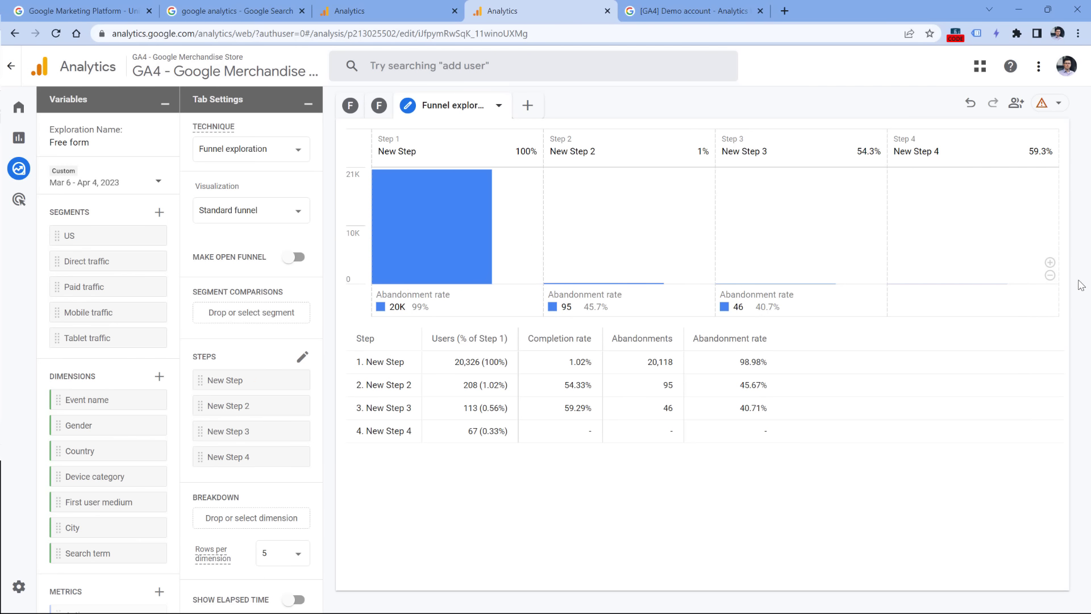
# - Enlarge the funnel chart's vertical scale to examine the small bars of steps 2 to 4
pyautogui.click(1050, 263)
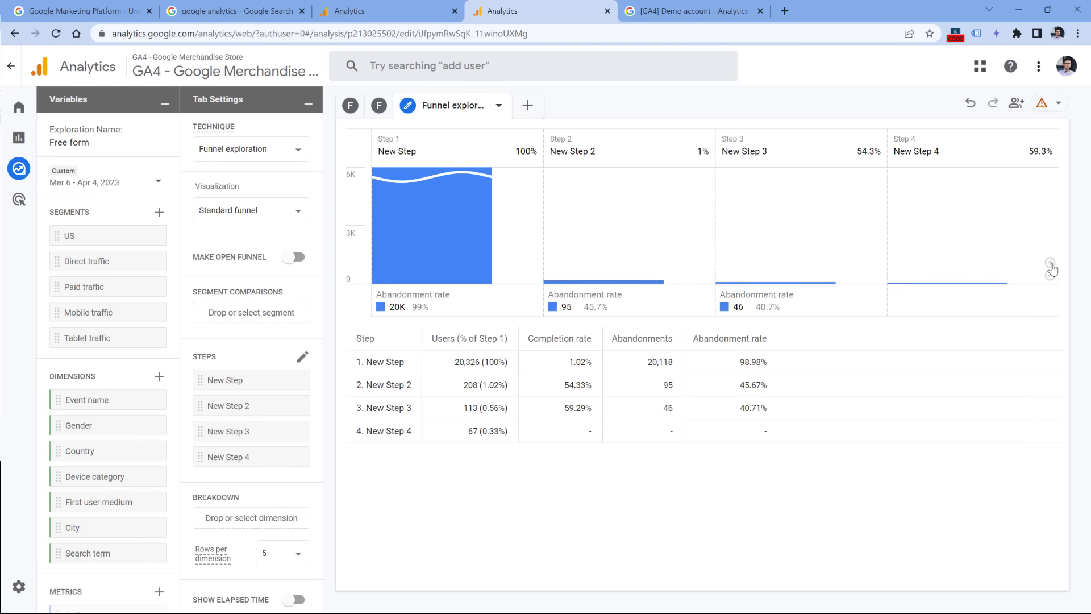
pyautogui.click(1050, 264)
pyautogui.click(1051, 263)
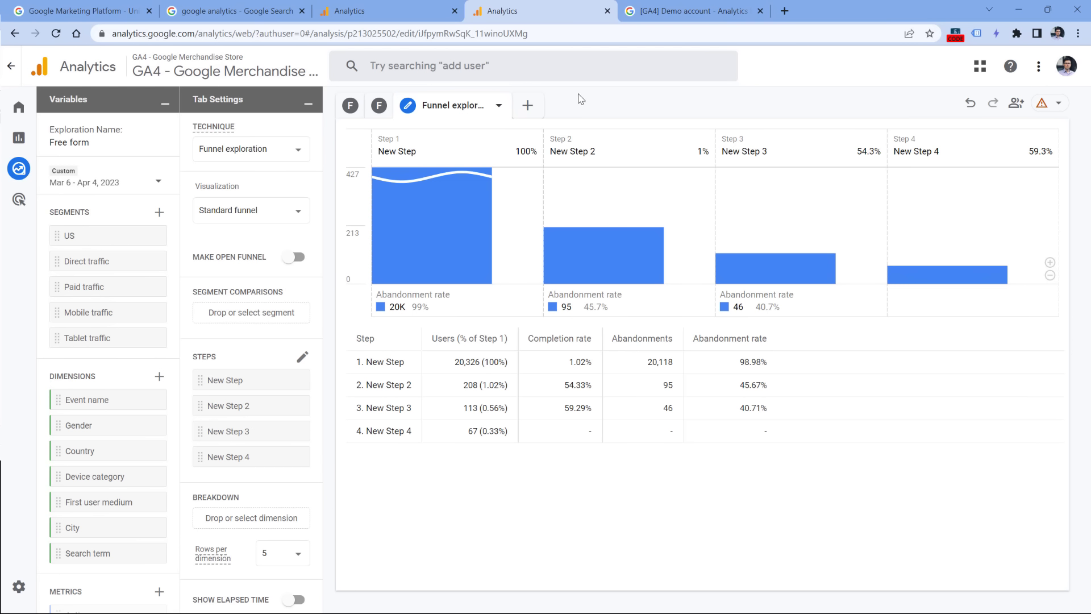
# - Add a path exploration to the current exploration and examine its default path from session_start
pyautogui.click(528, 108)
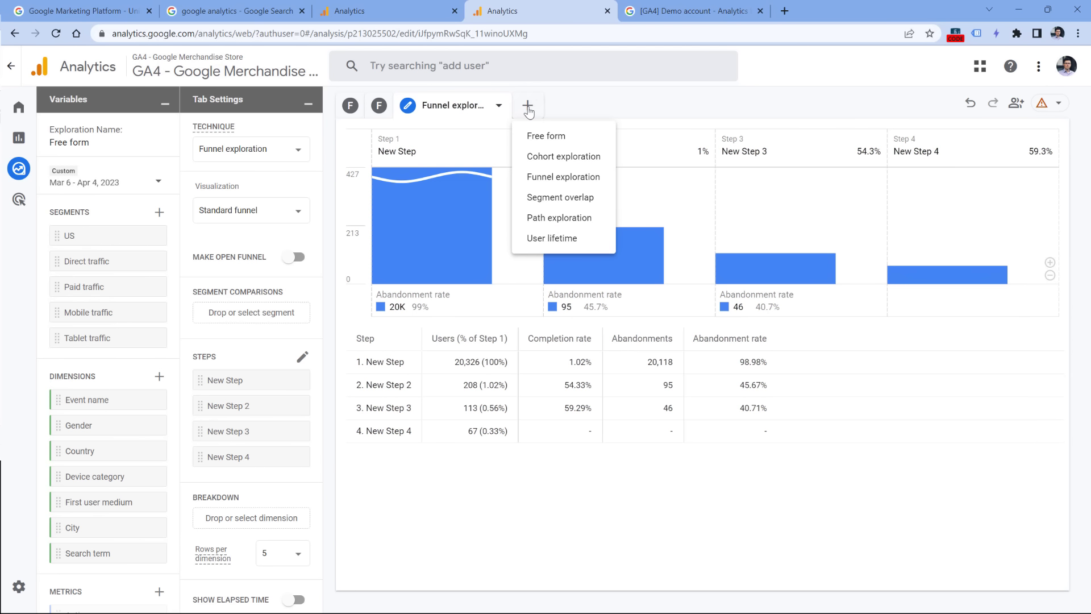
pyautogui.click(563, 218)
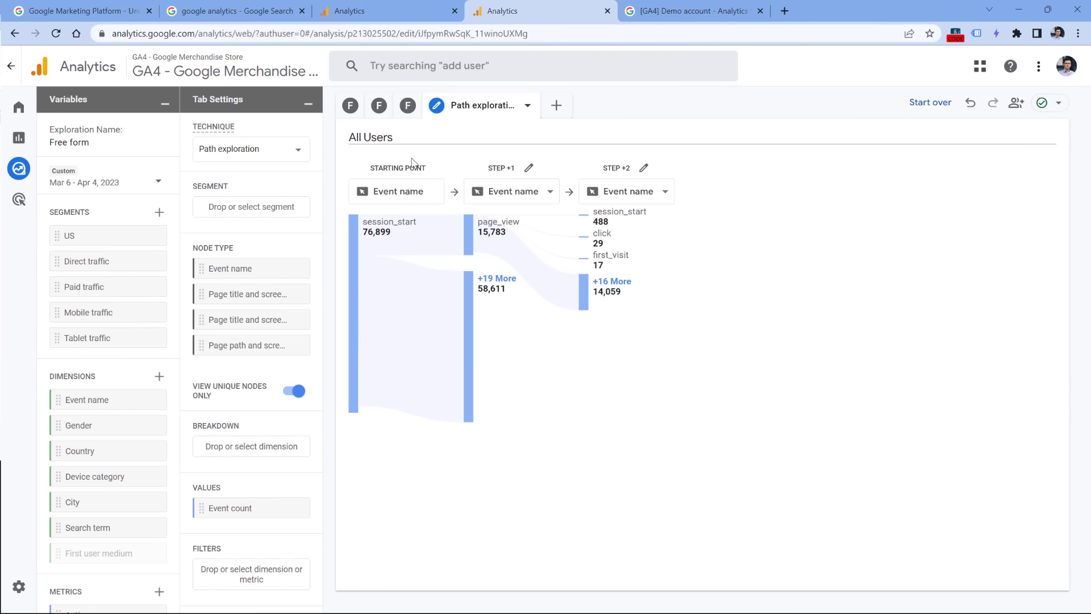
pyautogui.moveTo(352, 239)
pyautogui.moveTo(471, 237)
# - Start the path over with Page path and screen class as the starting point node type and the page "/" selected
pyautogui.click(926, 102)
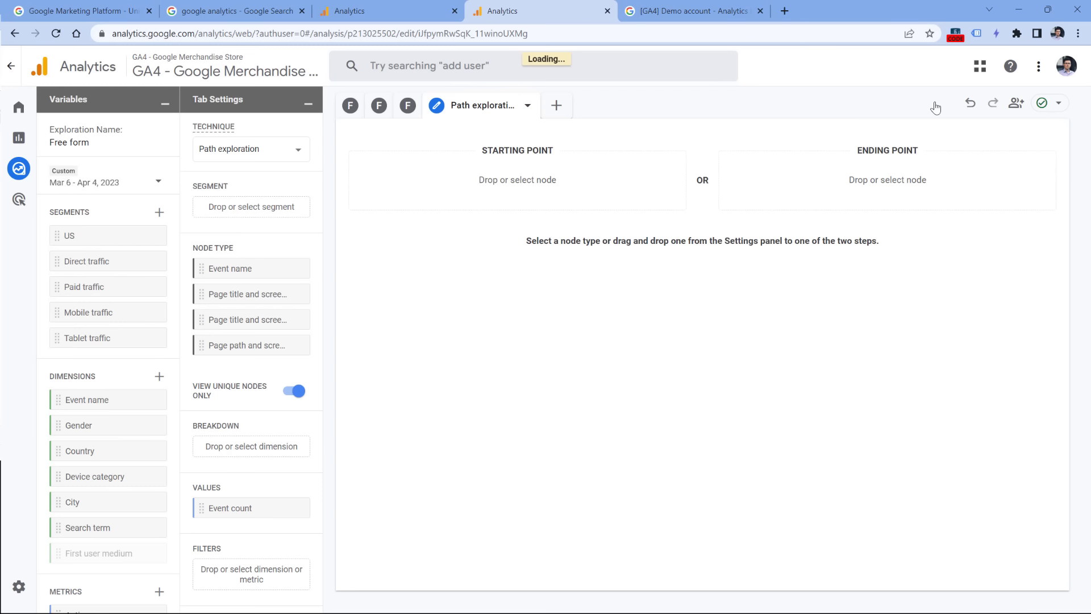
pyautogui.click(517, 181)
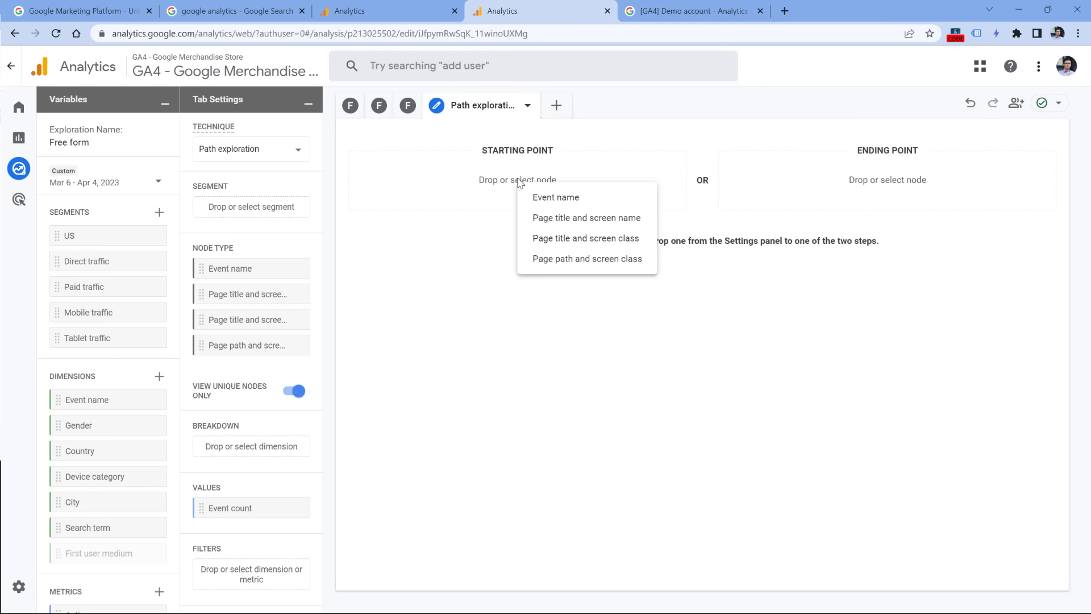
pyautogui.click(593, 262)
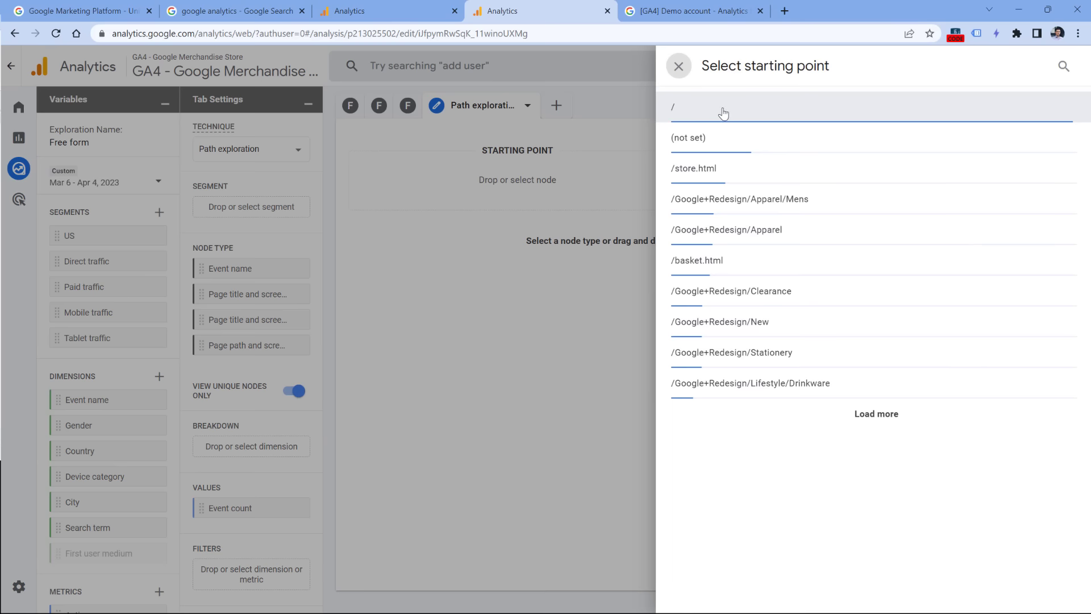
pyautogui.click(723, 108)
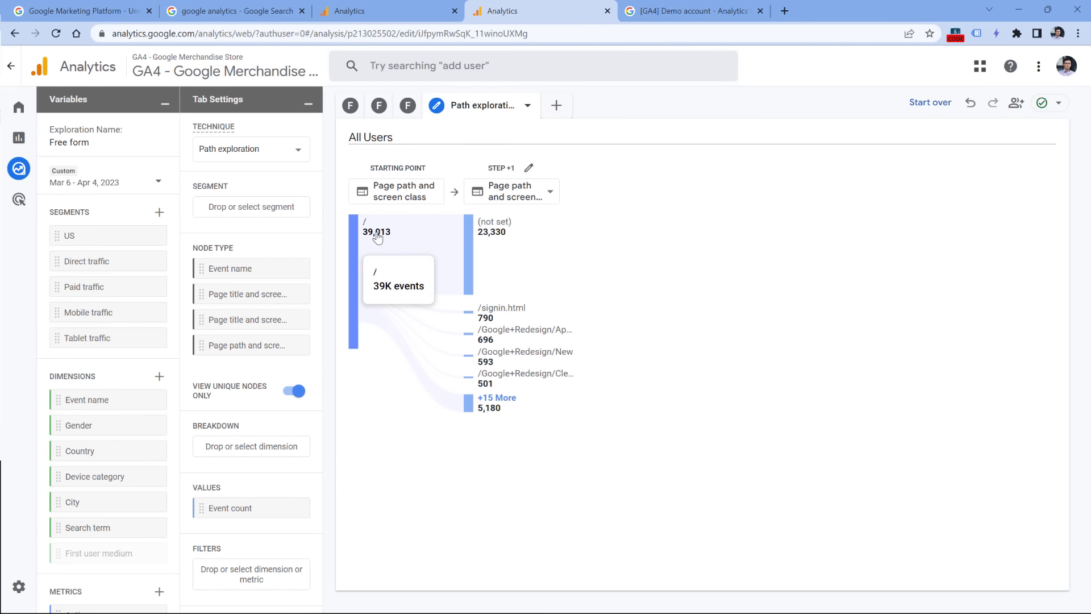
# - Examine the pages visited after "/" and expand the /signin.html node to its following pages
pyautogui.moveTo(496, 228)
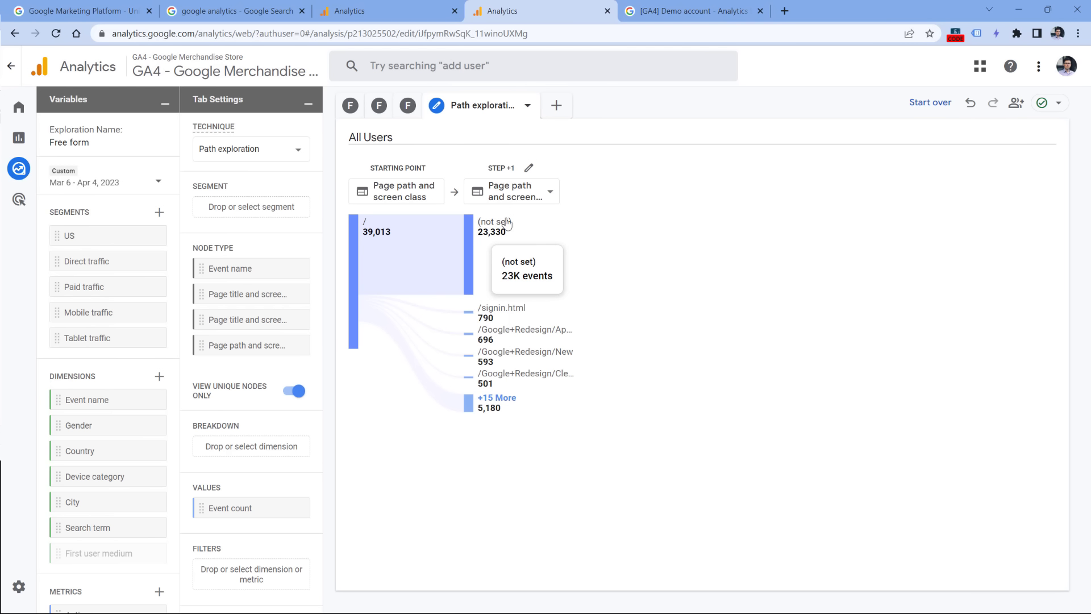
pyautogui.moveTo(504, 314)
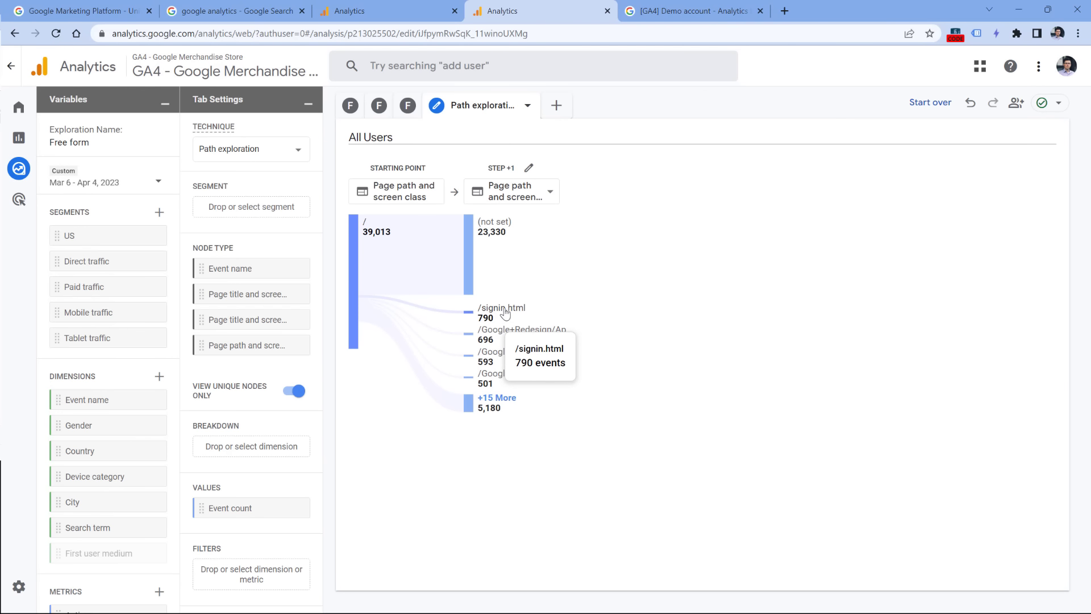
pyautogui.click(503, 313)
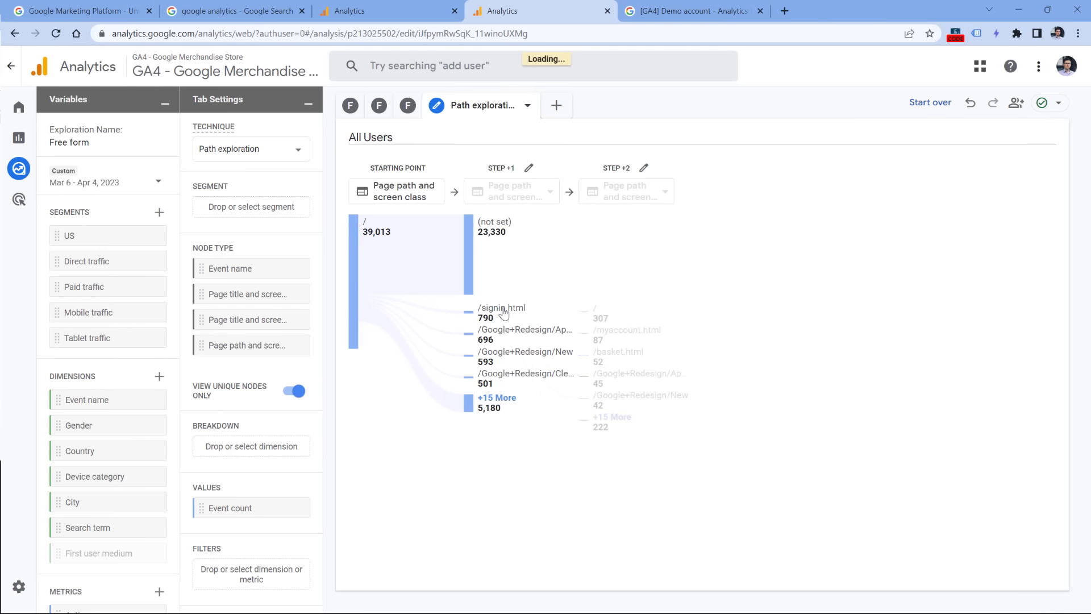
pyautogui.moveTo(630, 342)
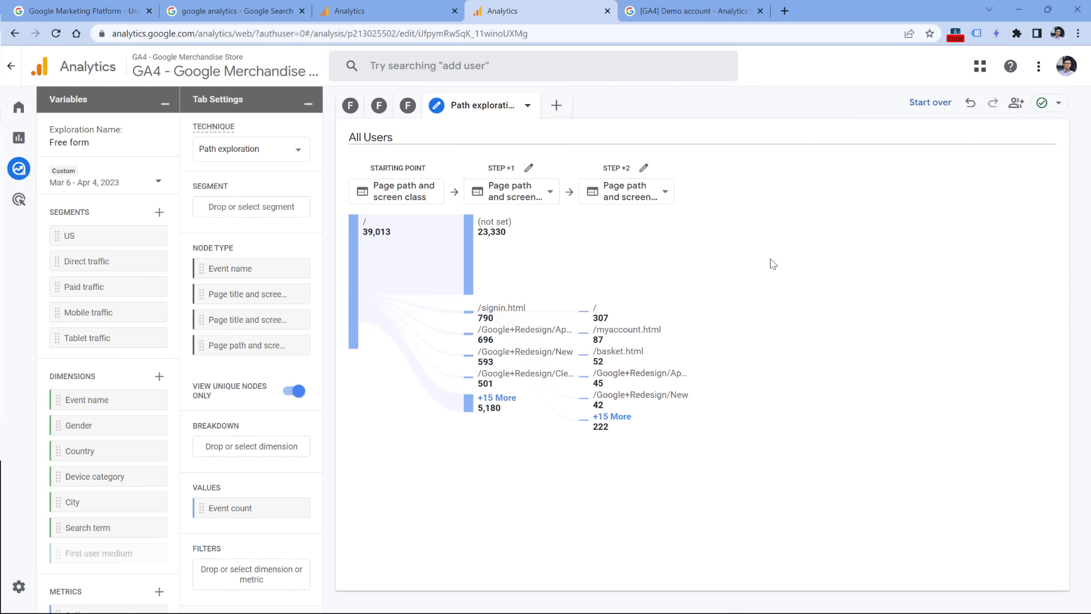
# - Start the path over with the event name purchase as its ending point
pyautogui.click(927, 103)
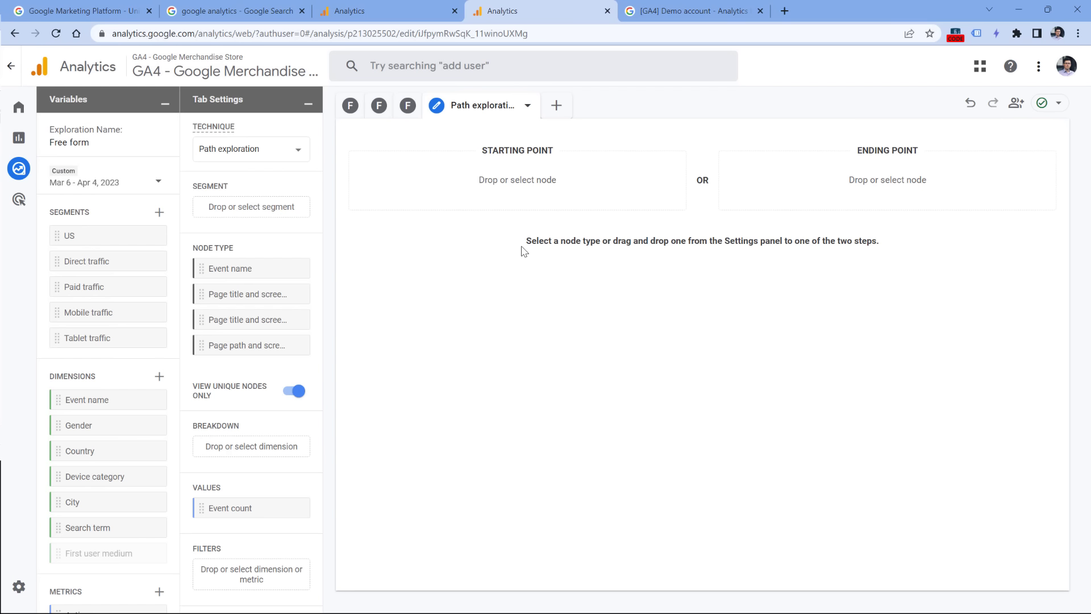
pyautogui.click(888, 185)
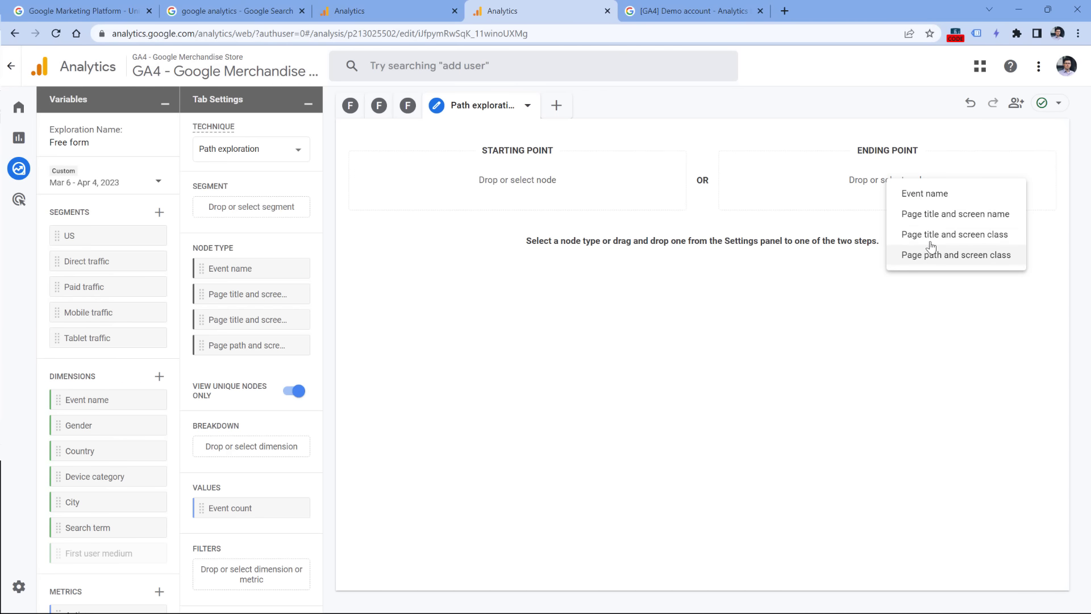
pyautogui.click(932, 196)
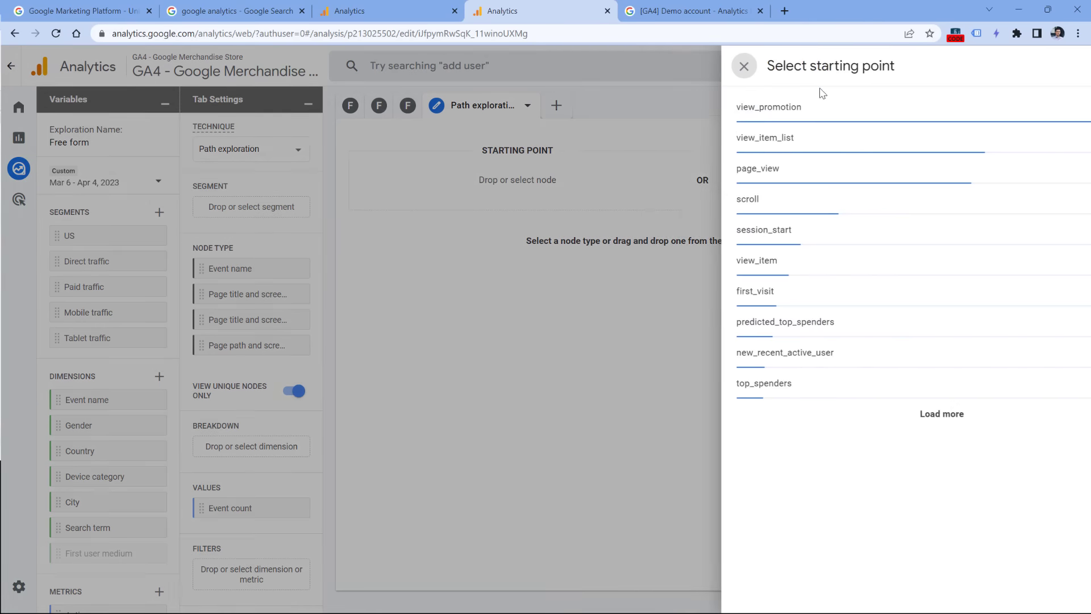
pyautogui.click(1063, 67)
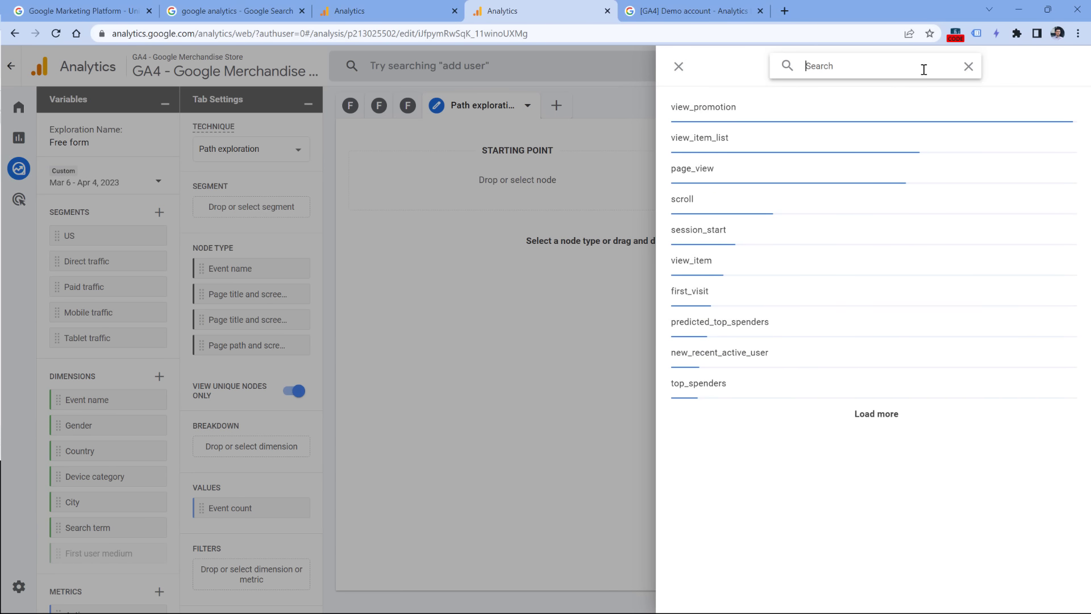
pyautogui.write('purch')
pyautogui.click(690, 108)
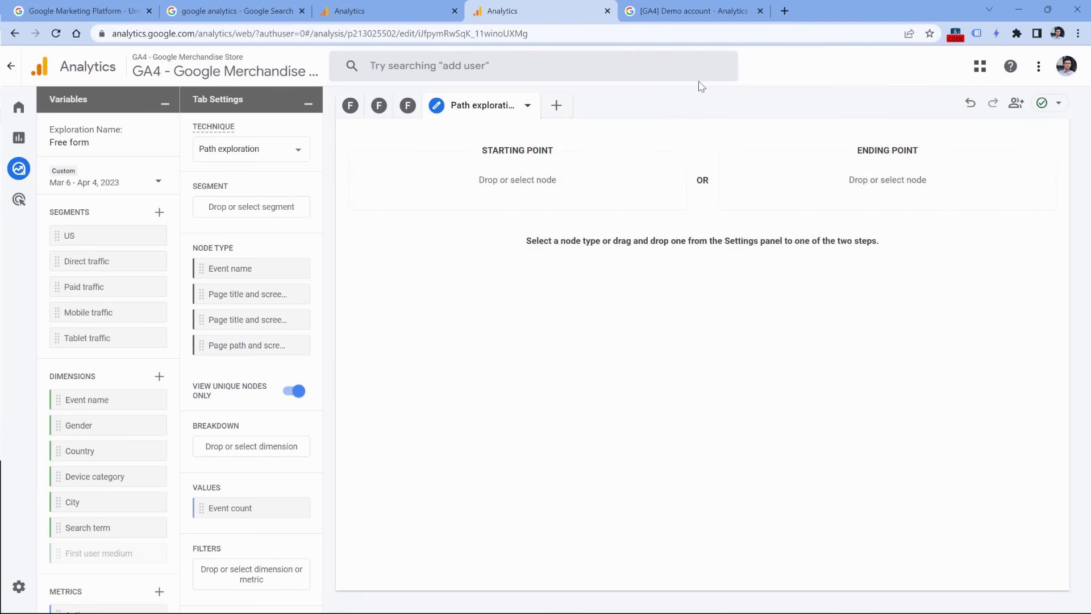
# - Set step -1 of the purchase path to Page path and screen class and expand the /ordercompleted.html and /payment.html nodes
pyautogui.click(927, 195)
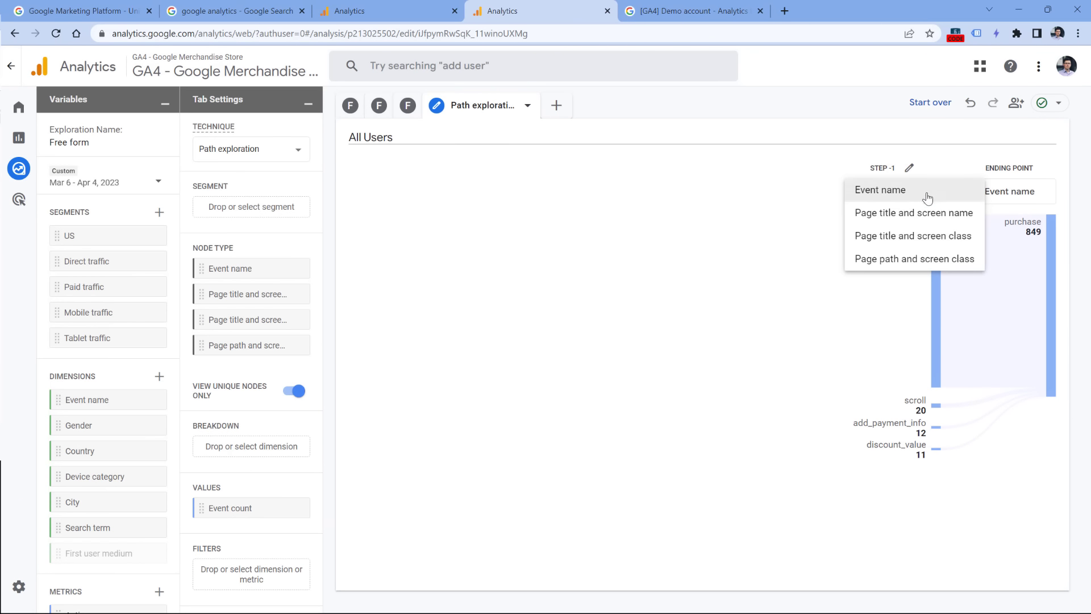
pyautogui.click(909, 261)
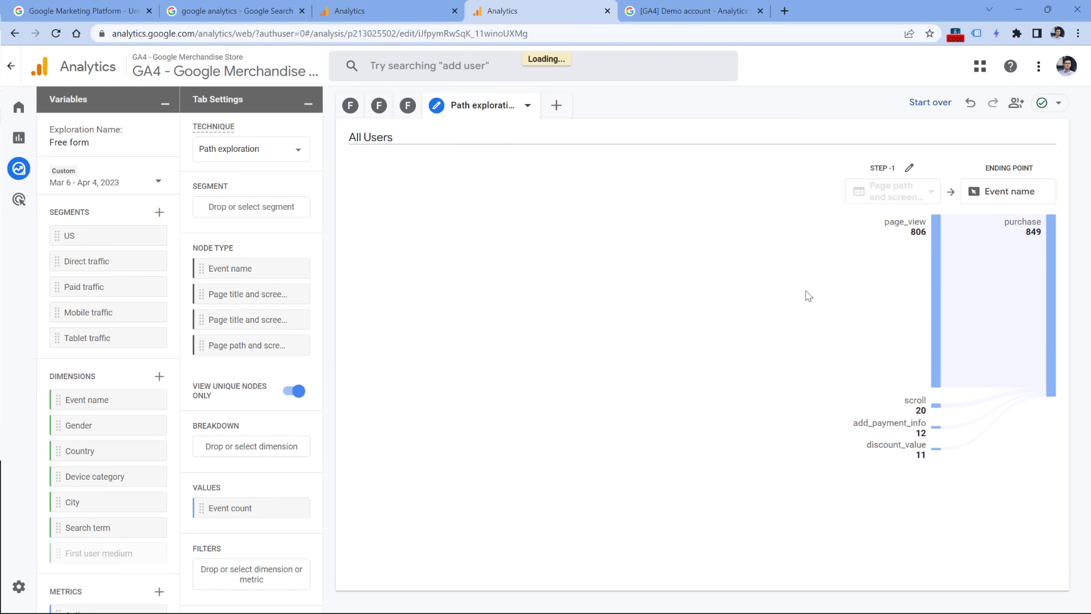
pyautogui.click(935, 261)
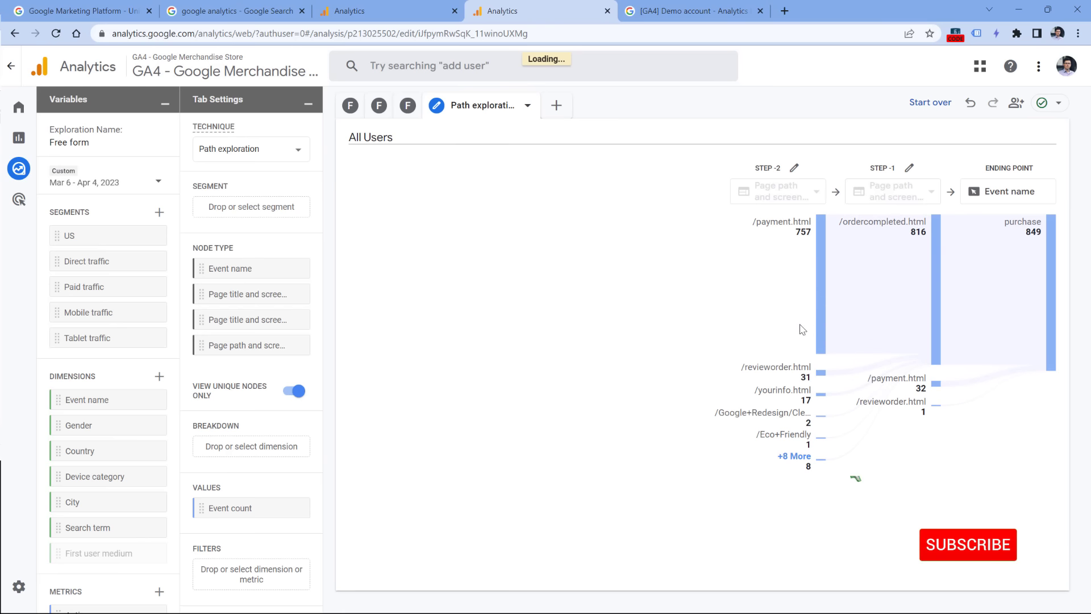
pyautogui.click(821, 286)
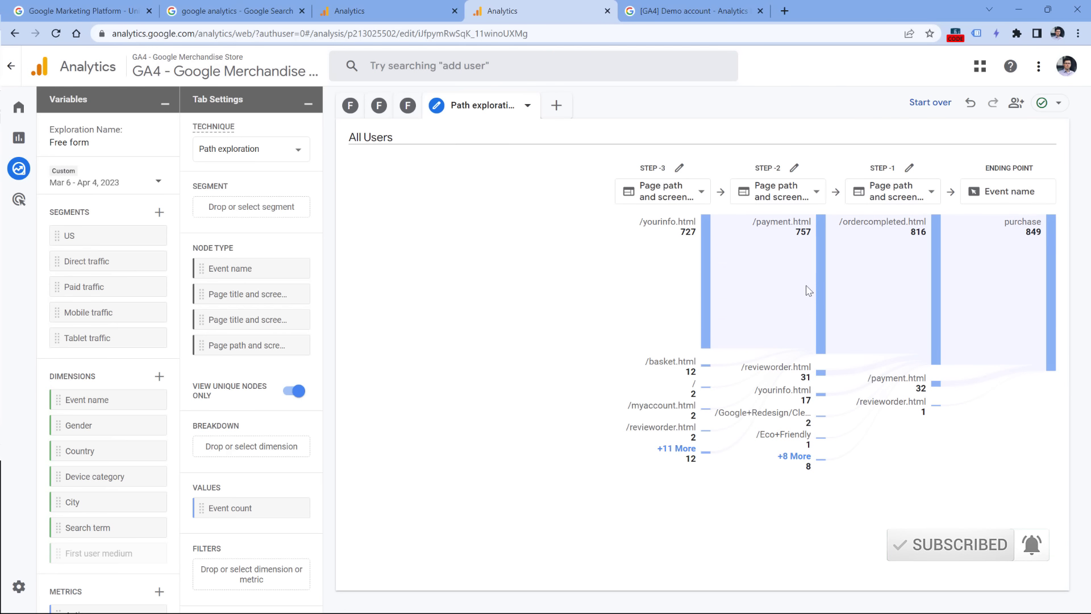
pyautogui.moveTo(1023, 228)
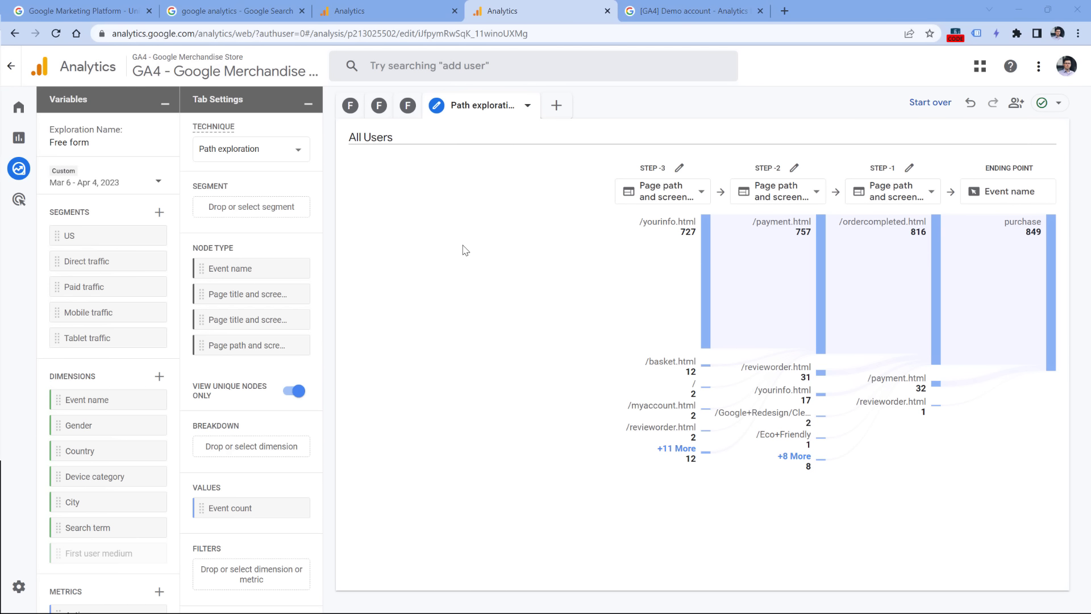
# - Open the Conversion paths report in the Advertising section and show 100 rows per page
pyautogui.moveTo(28, 204)
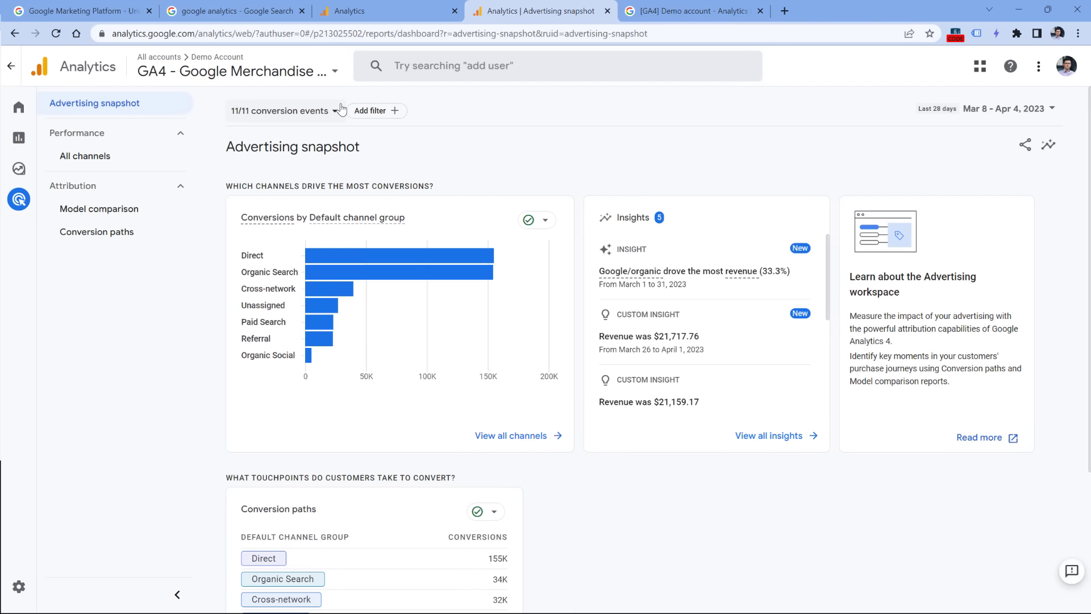
pyautogui.click(103, 241)
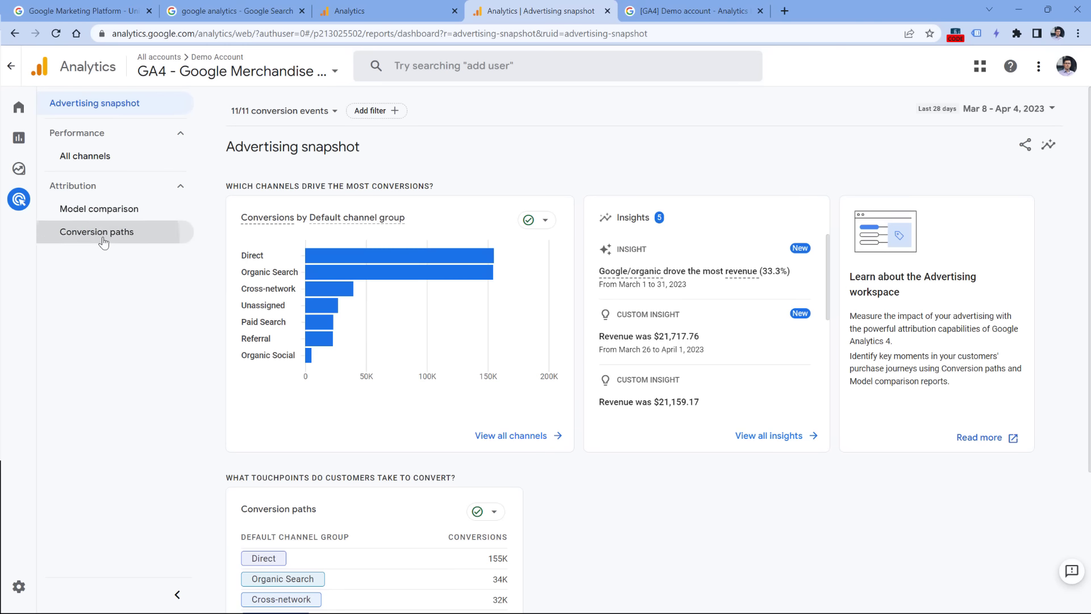
pyautogui.click(822, 231)
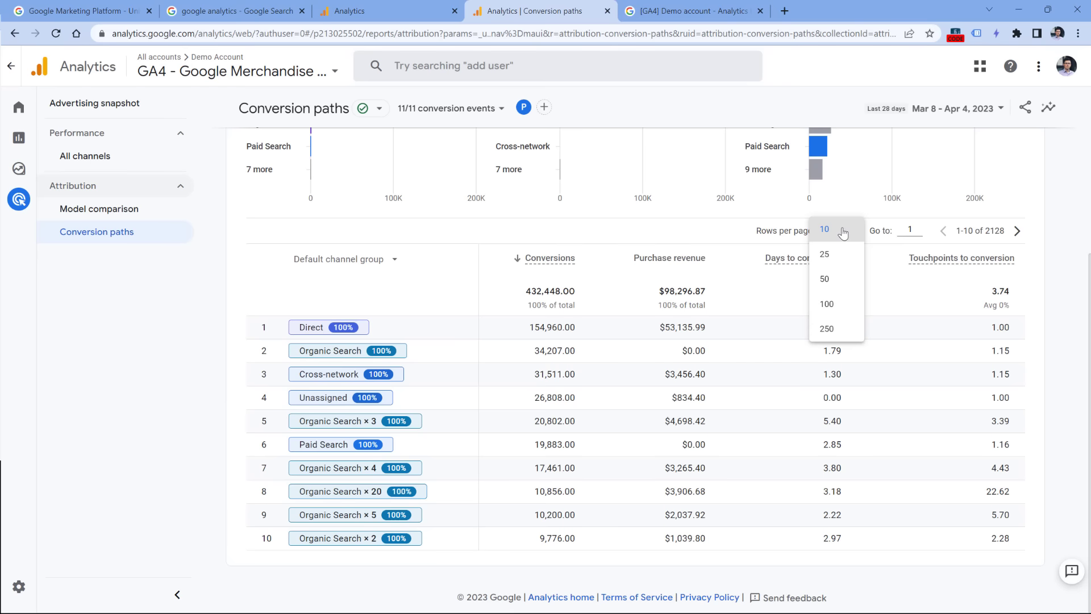
pyautogui.click(835, 305)
pyautogui.scroll(-2, 401, 333)
pyautogui.scroll(-10, 402, 333)
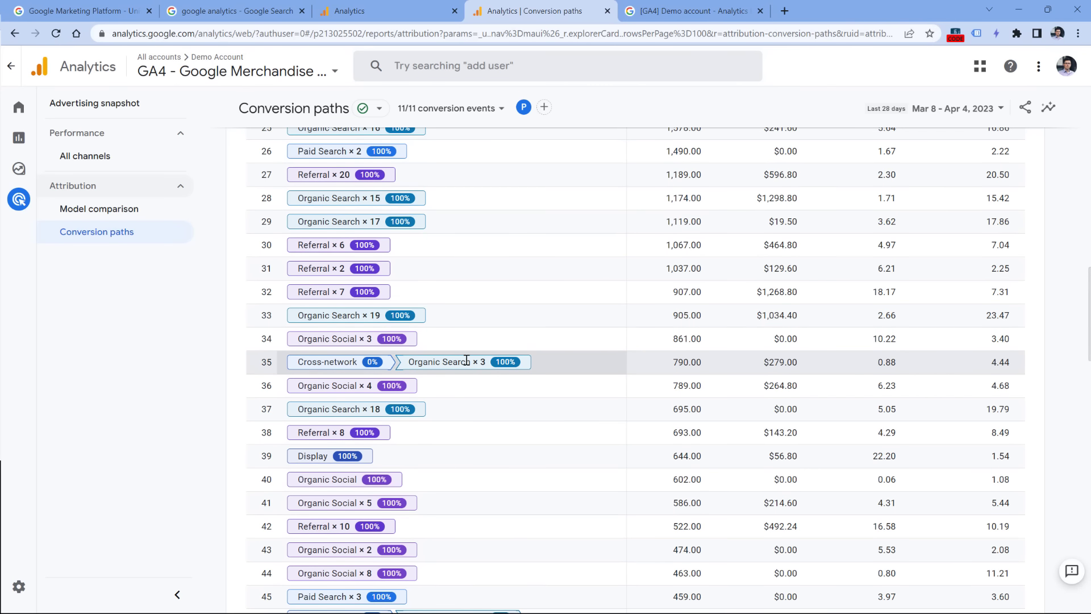
# - Change the conversion paths table's dimension to Medium and examine the paths that combine several mediums
pyautogui.click(492, 369)
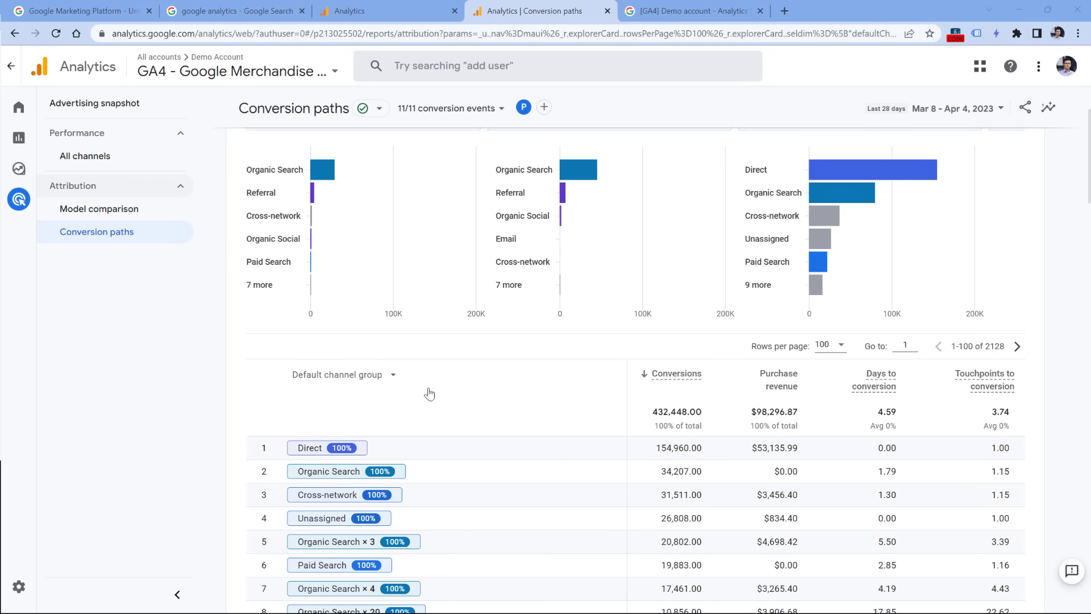
pyautogui.scroll(-4, 469, 389)
pyautogui.scroll(2, 398, 284)
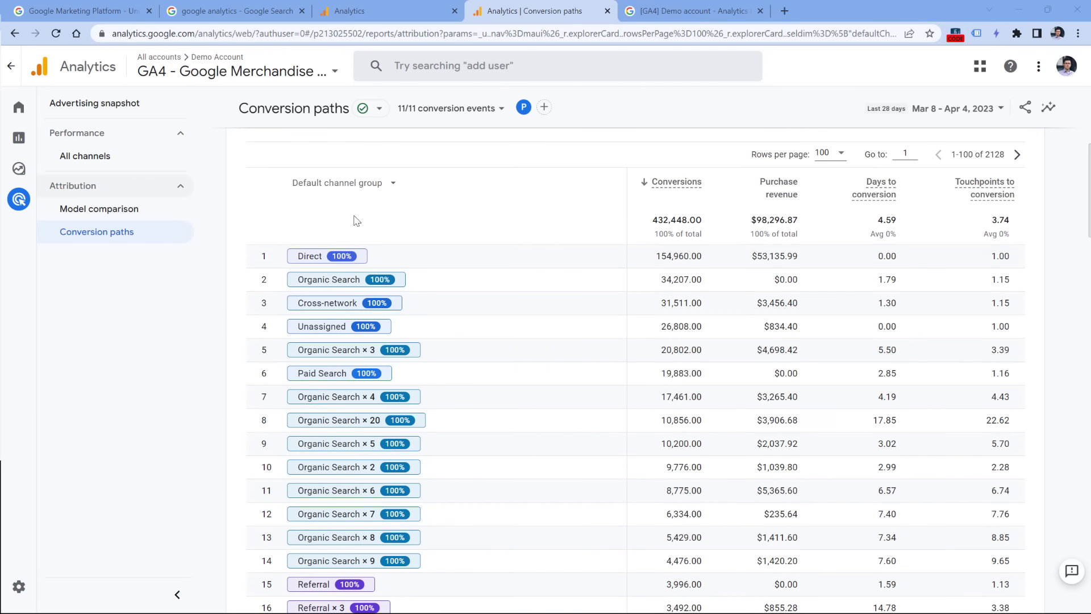
pyautogui.click(343, 189)
pyautogui.click(340, 263)
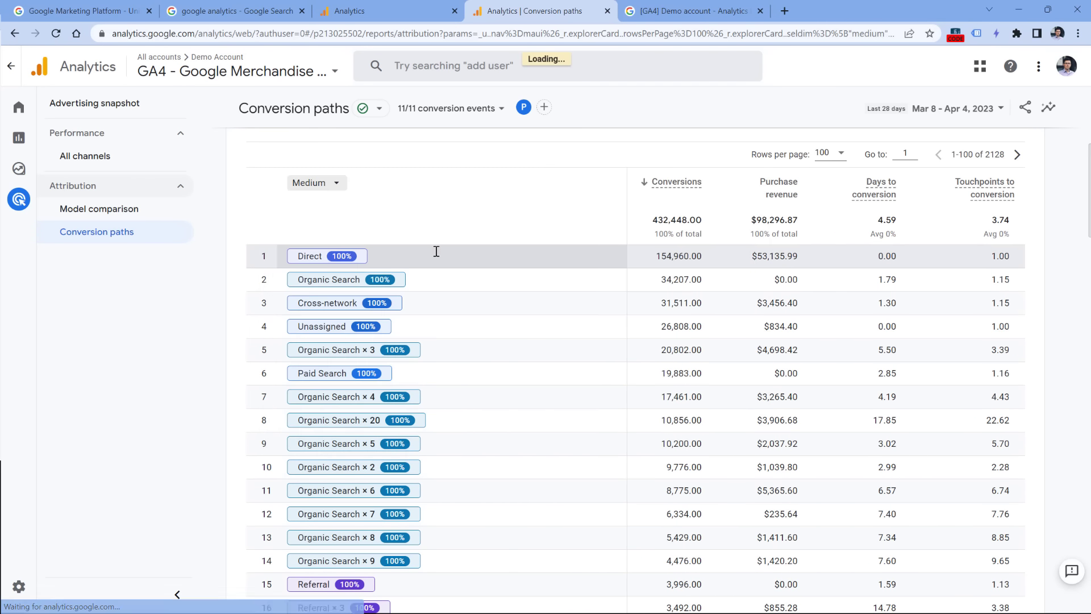
pyautogui.scroll(-12, 453, 205)
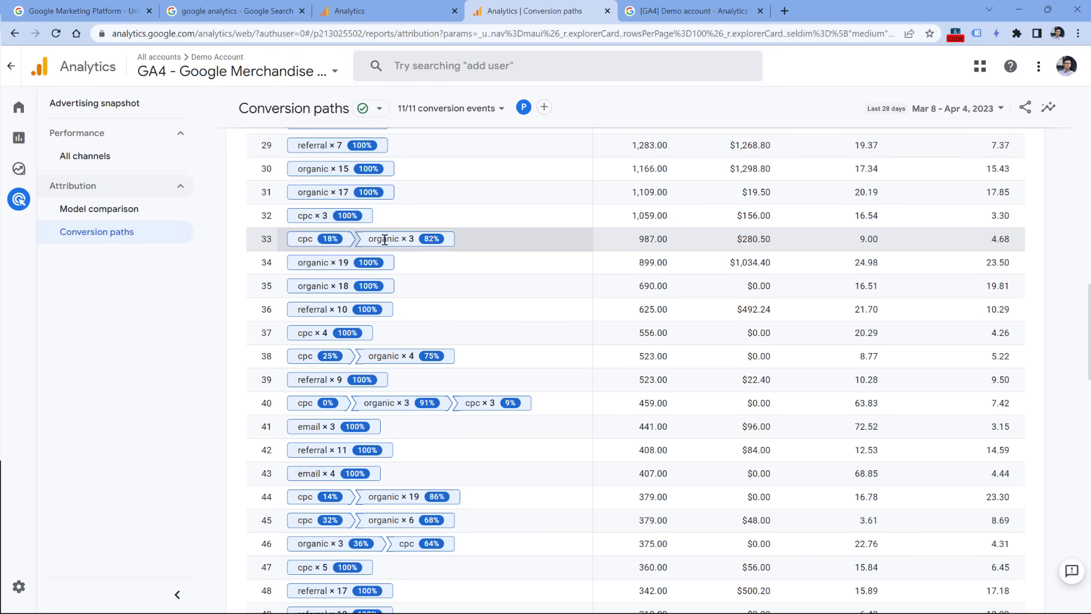
pyautogui.scroll(-3, 485, 268)
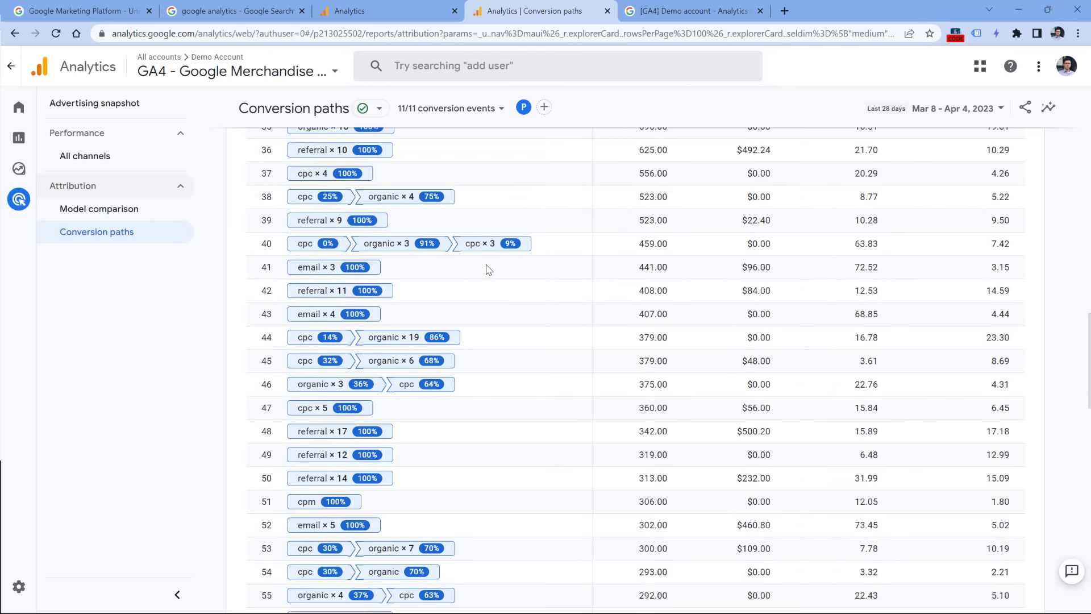
# - Review the conversion events that can be included in the Conversion paths report, leaving the selection as it is
pyautogui.scroll(18, 484, 268)
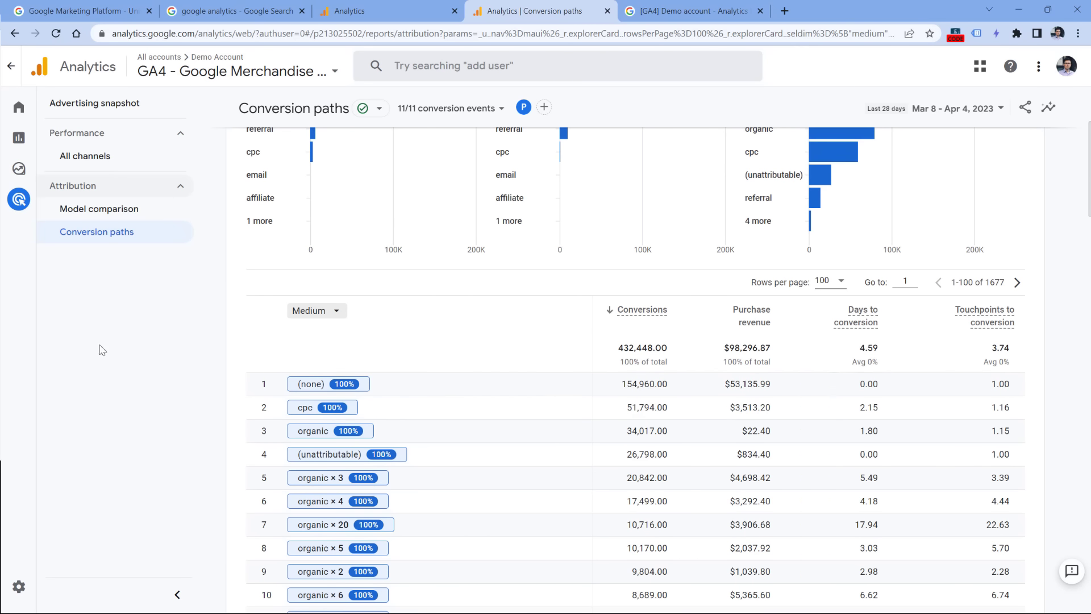
pyautogui.scroll(4, 419, 105)
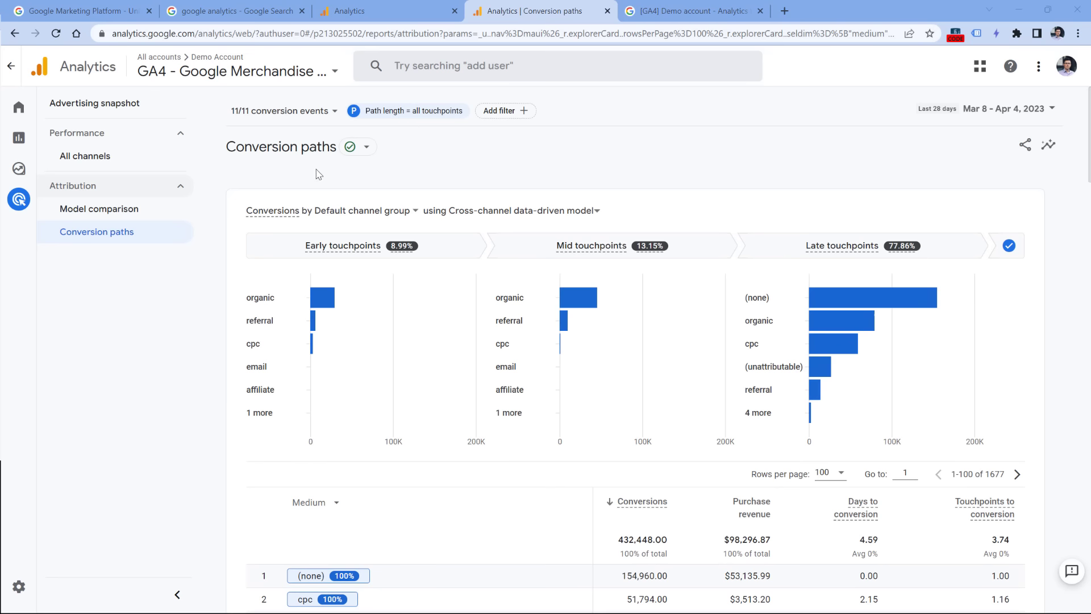
pyautogui.click(291, 112)
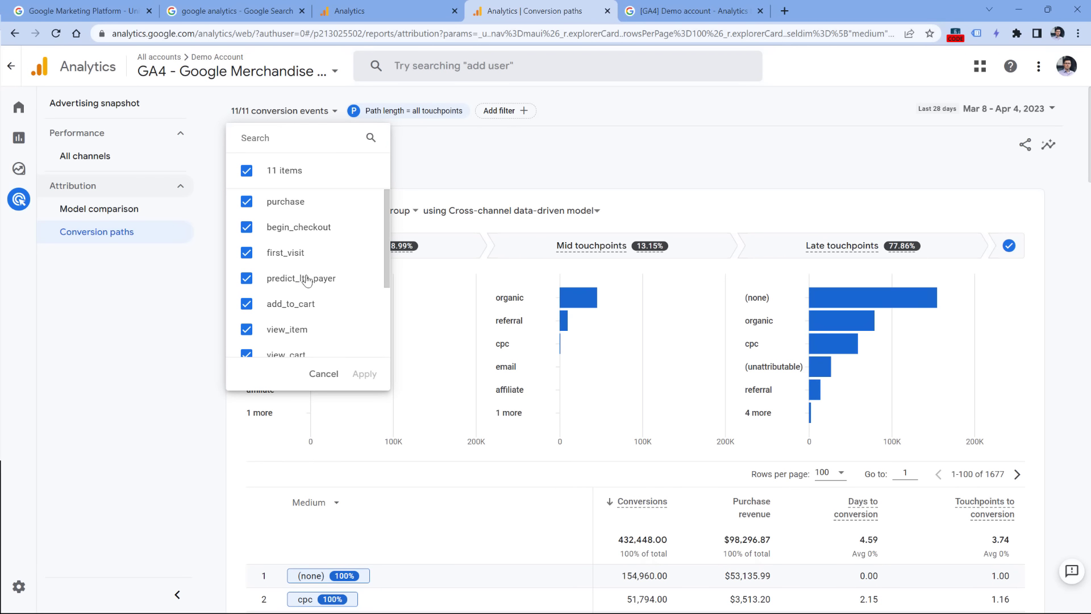
pyautogui.scroll(-2, 287, 248)
pyautogui.scroll(2, 287, 249)
pyautogui.click(518, 172)
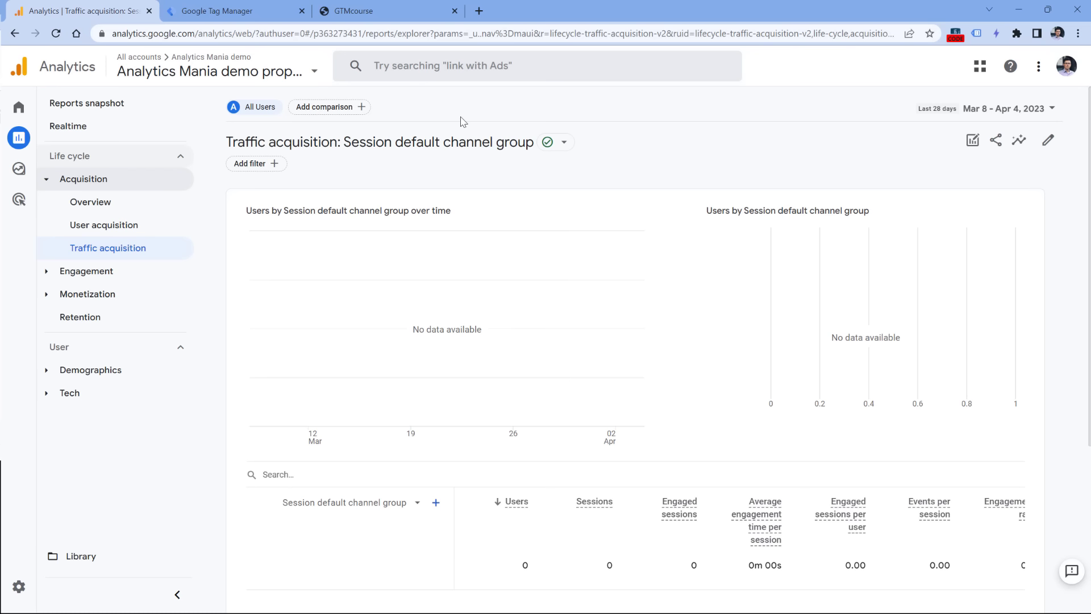
# - Open the Website data stream of the Analytics Mania demo property and view its manual Google tag installation instructions
pyautogui.click(19, 586)
pyautogui.click(476, 281)
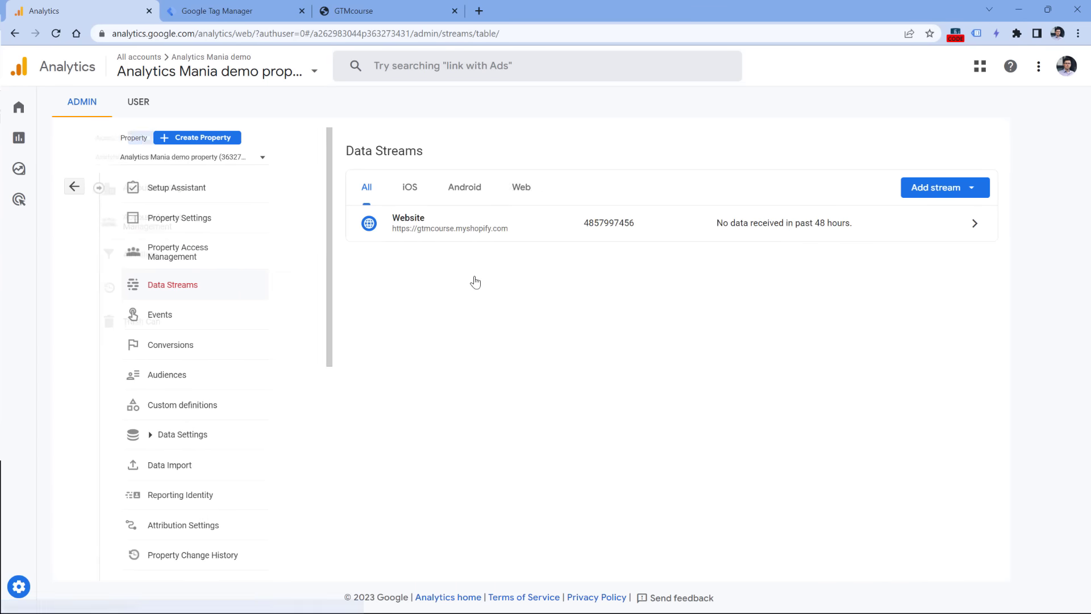
pyautogui.click(375, 232)
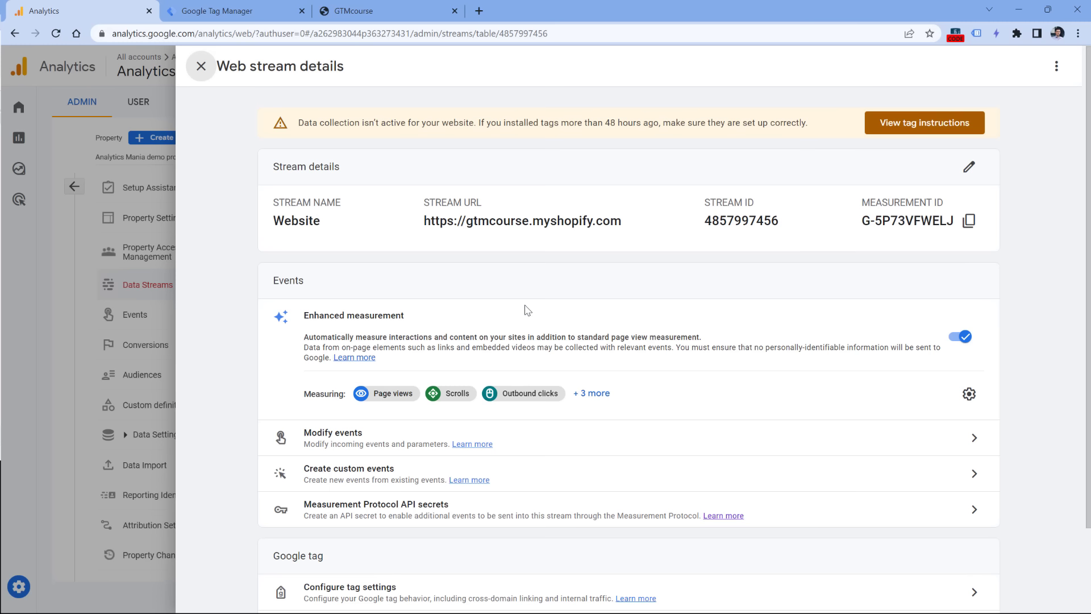
pyautogui.scroll(-2, 472, 268)
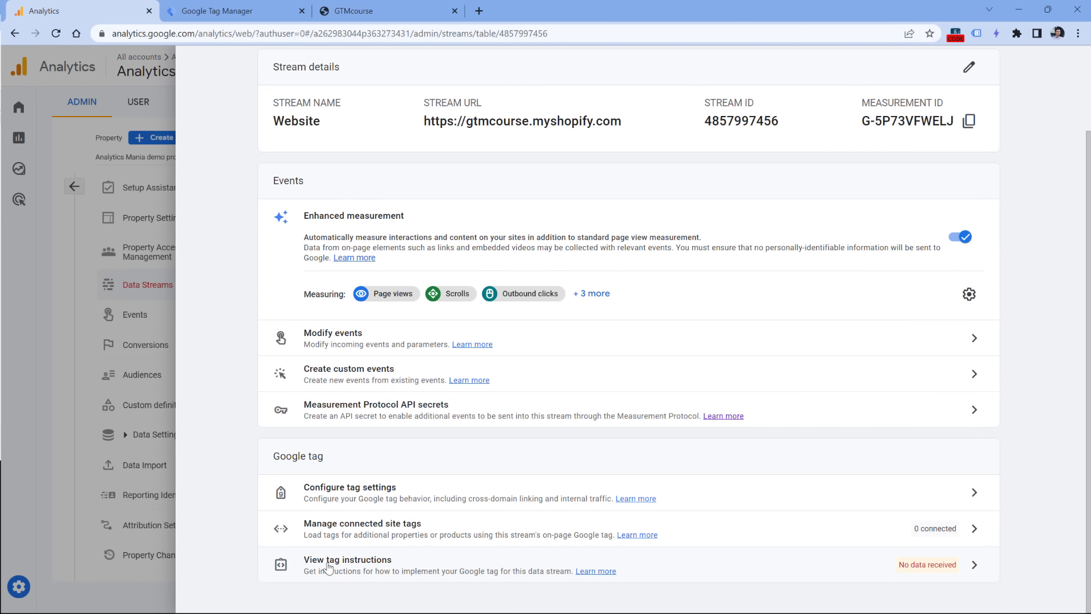
pyautogui.click(372, 567)
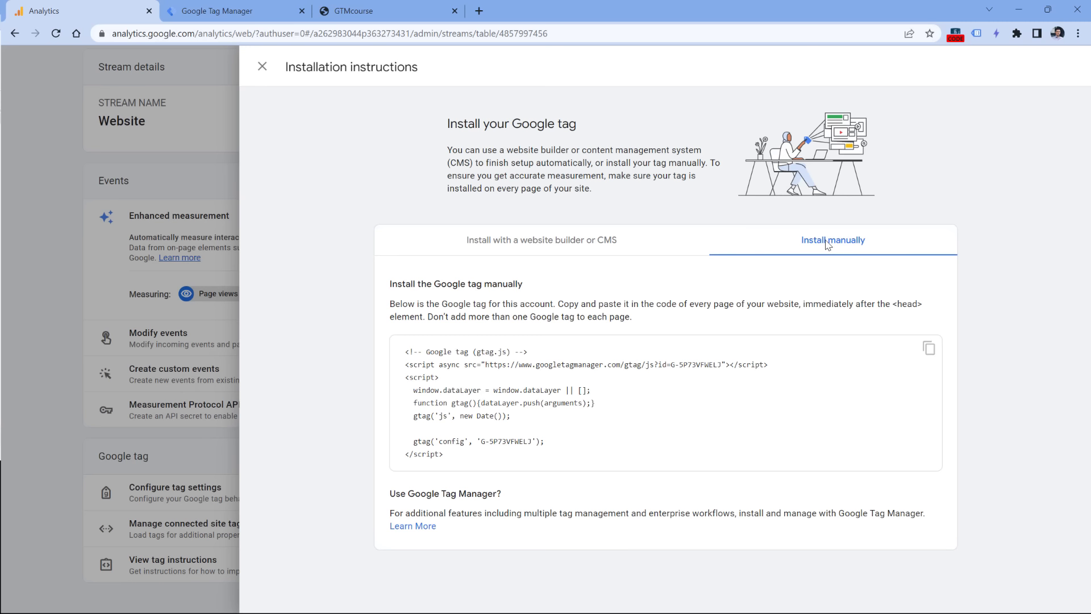
# - Examine the Google tag code snippet and its <head> placement, and close the installation instructions
pyautogui.moveTo(451, 460); pyautogui.dragTo(398, 349)
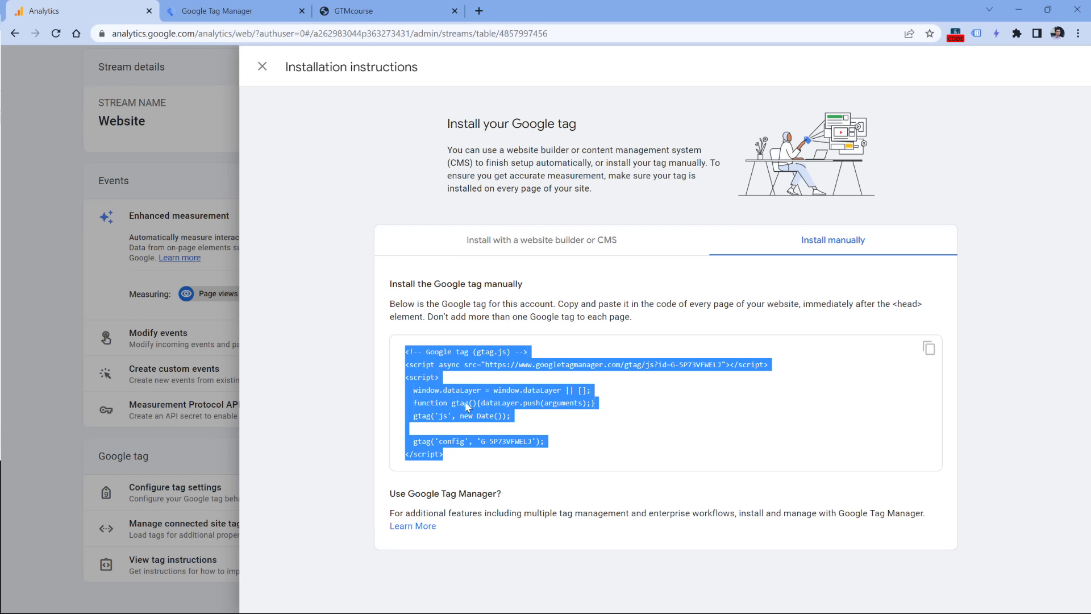
pyautogui.moveTo(894, 305); pyautogui.dragTo(924, 305)
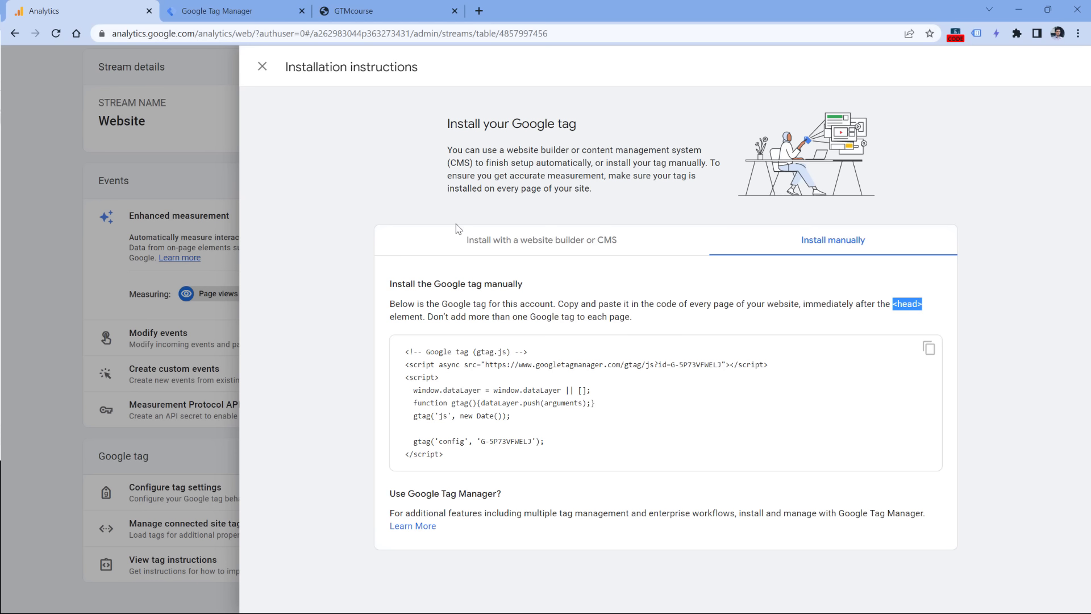
pyautogui.click(263, 67)
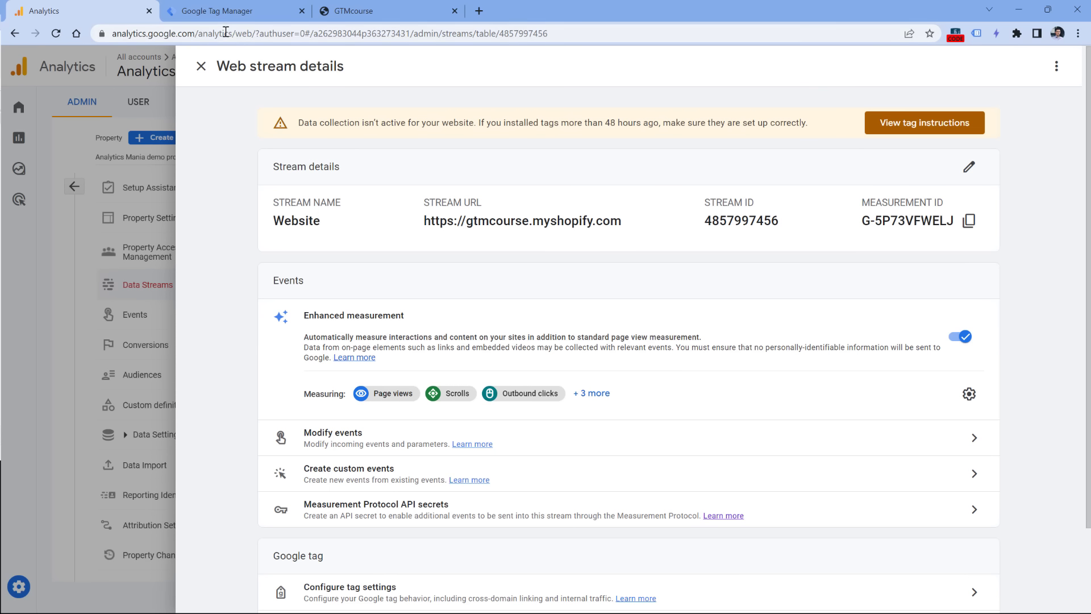
# - Switch to Google Tag Manager and examine the <head> and <body> installation snippets of the Demo 5 container
pyautogui.click(237, 17)
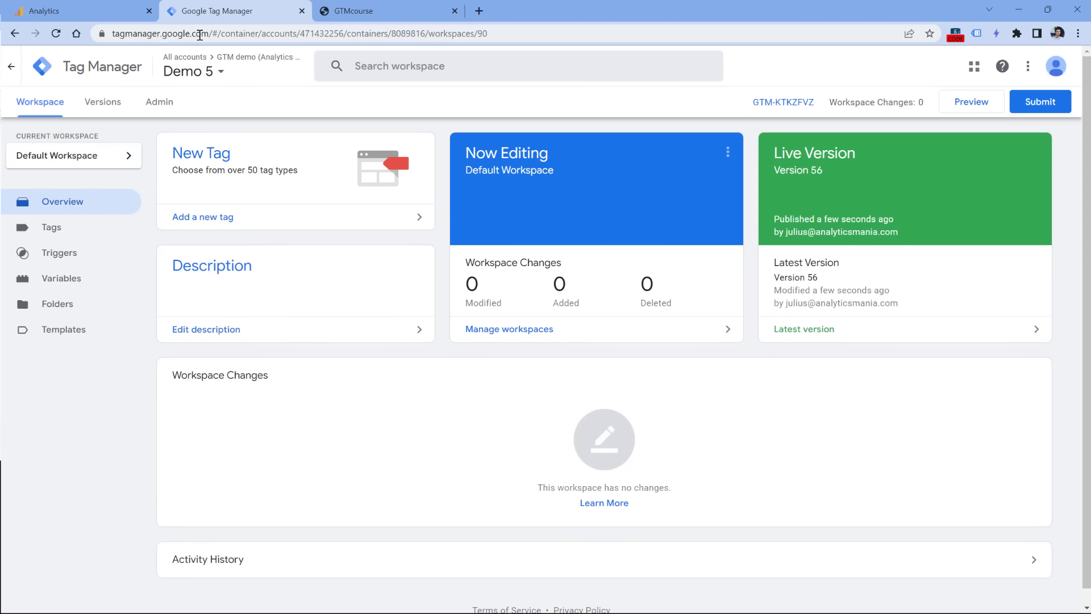
pyautogui.click(785, 104)
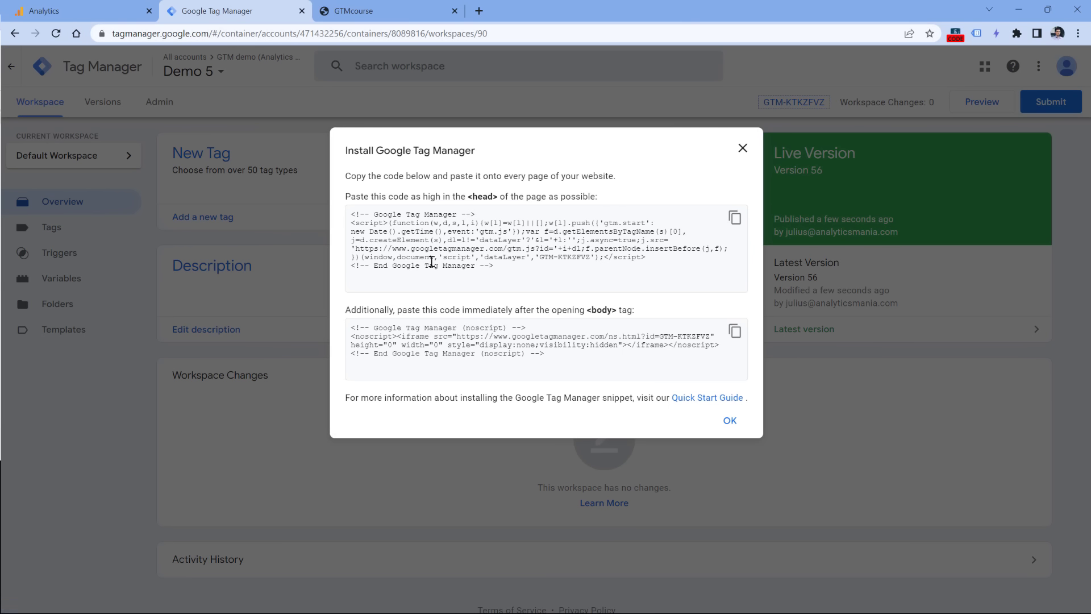
pyautogui.moveTo(501, 268); pyautogui.dragTo(348, 215)
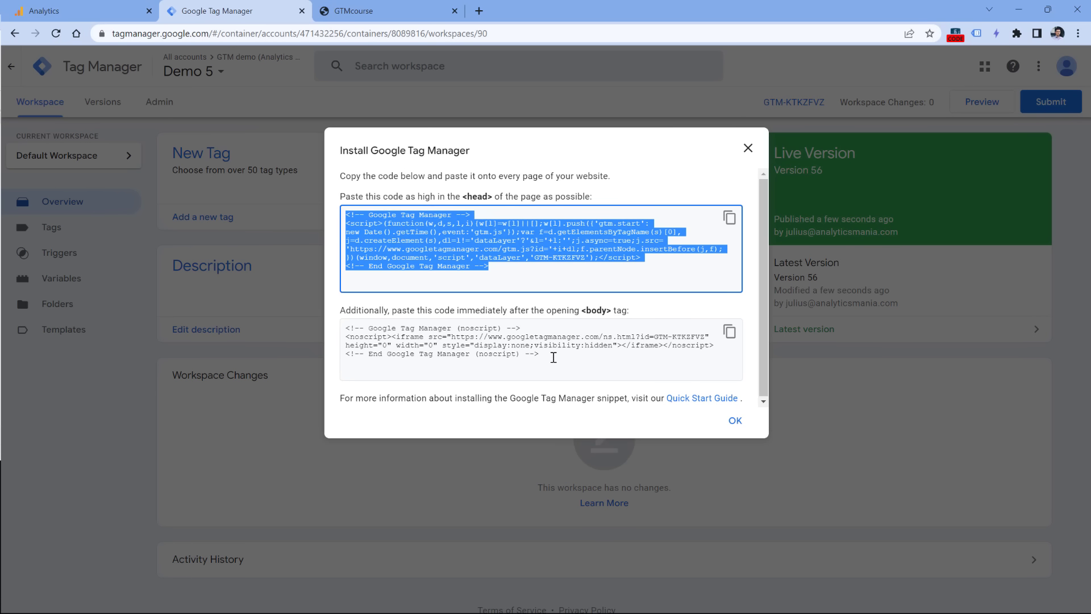
pyautogui.moveTo(553, 357); pyautogui.dragTo(344, 330)
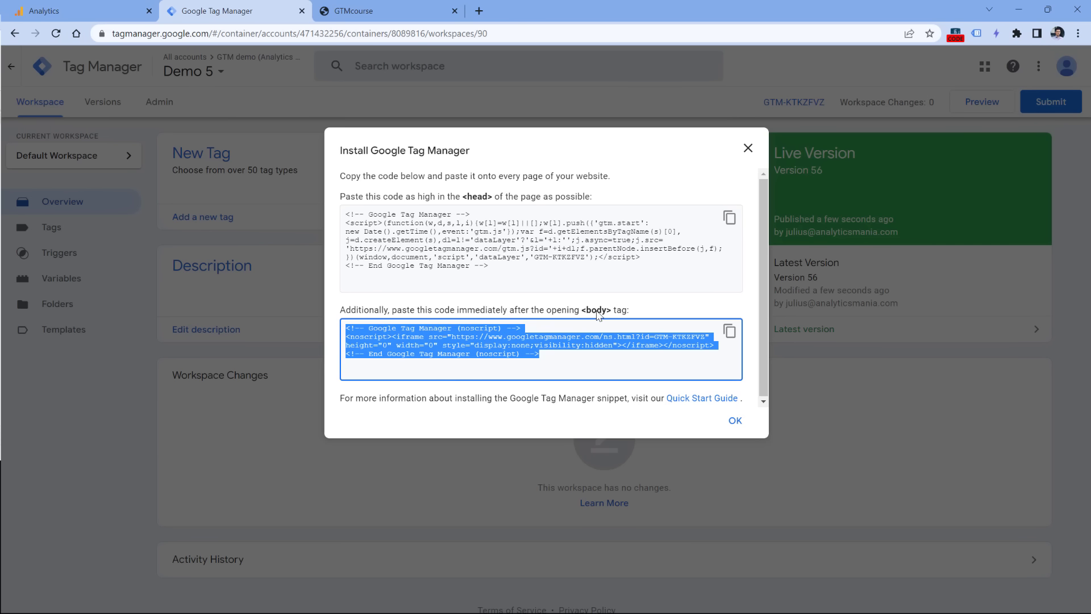
pyautogui.click(507, 273)
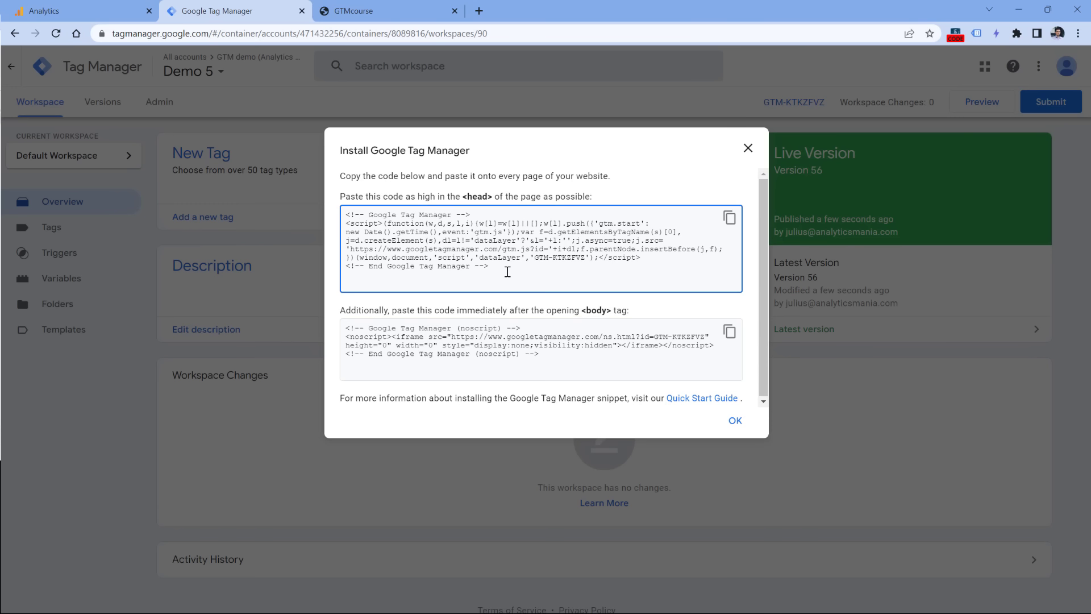
pyautogui.moveTo(506, 271); pyautogui.dragTo(348, 216)
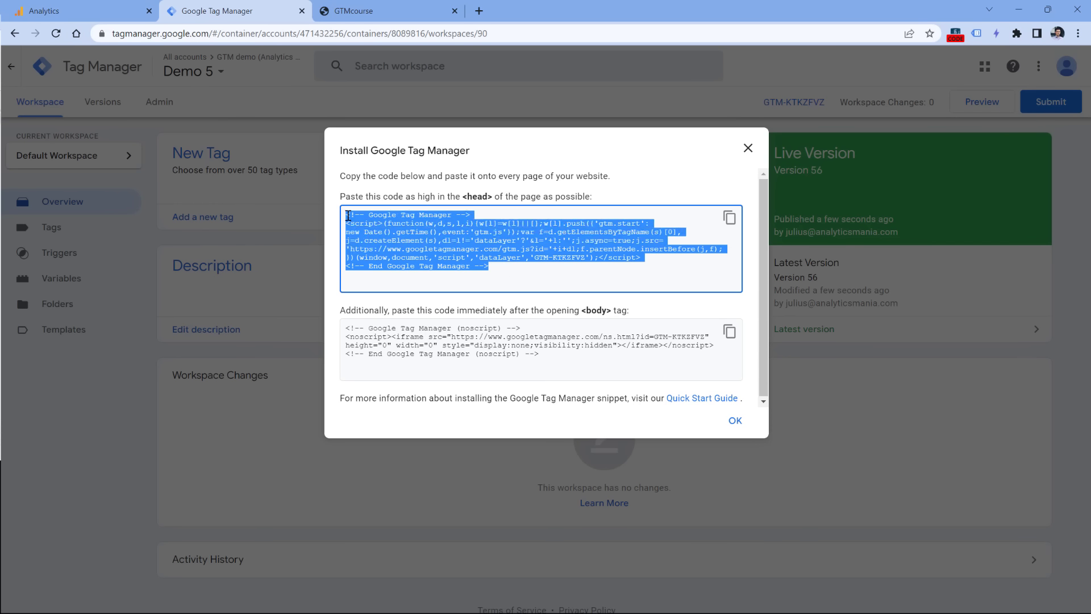
# - View the GTMcourse store website, return to Google Tag Manager and close the installation snippets
pyautogui.click(367, 12)
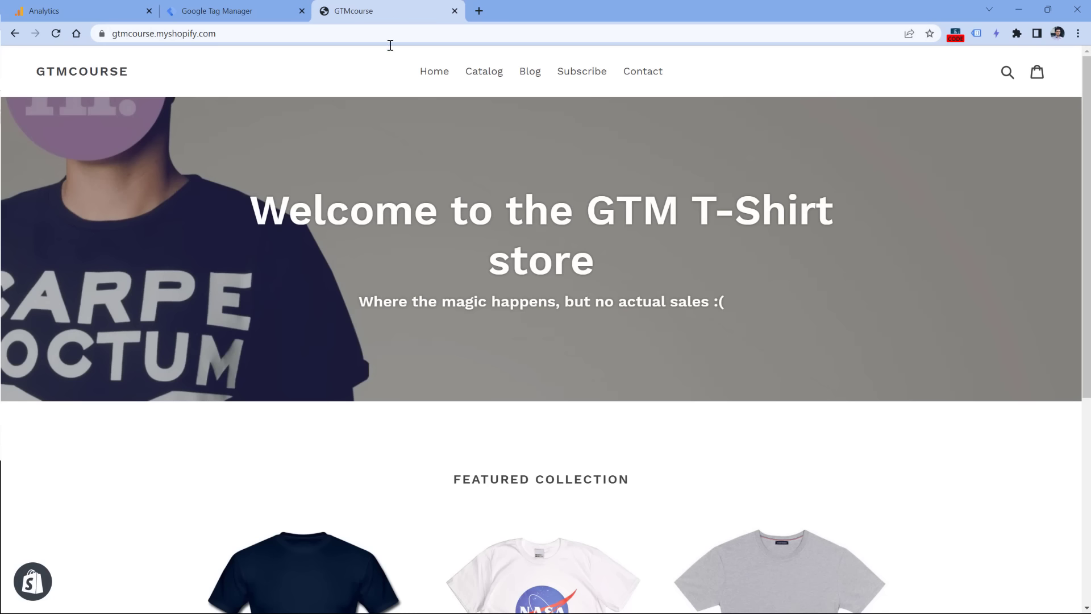
pyautogui.hotkey('ctrl', 'shift', 'Tab')
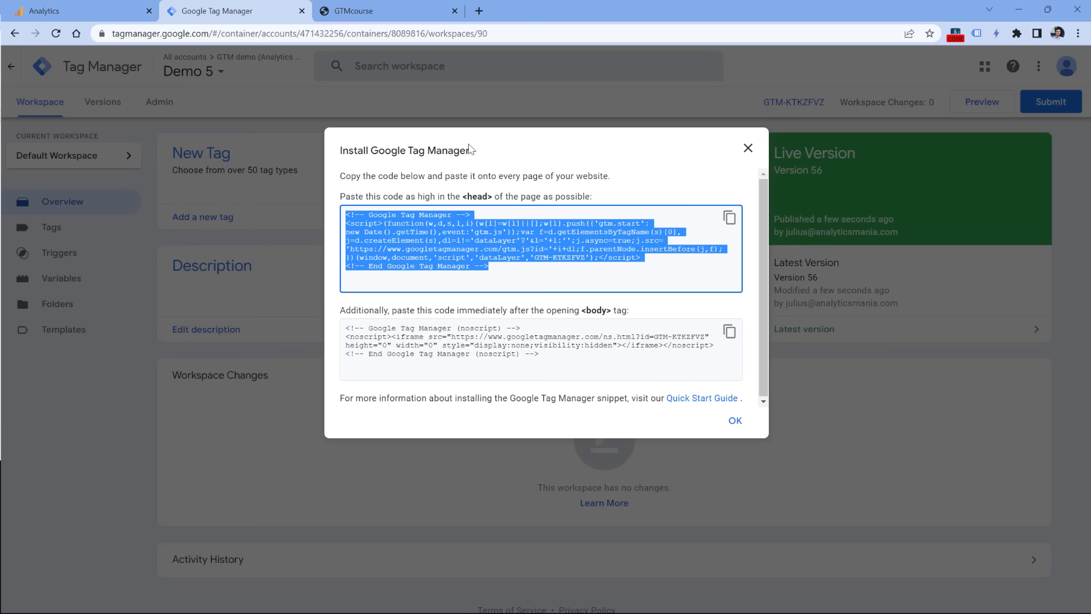
pyautogui.click(749, 152)
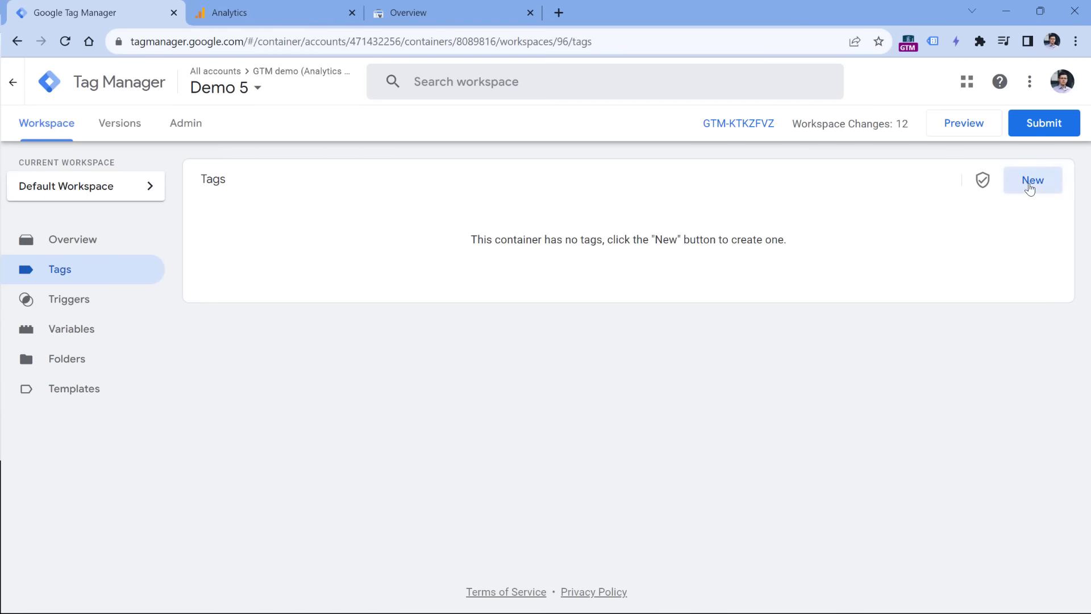
# - Create a new tag in the Demo 5 container using the Google Tag type from Google Analytics
pyautogui.click(1030, 187)
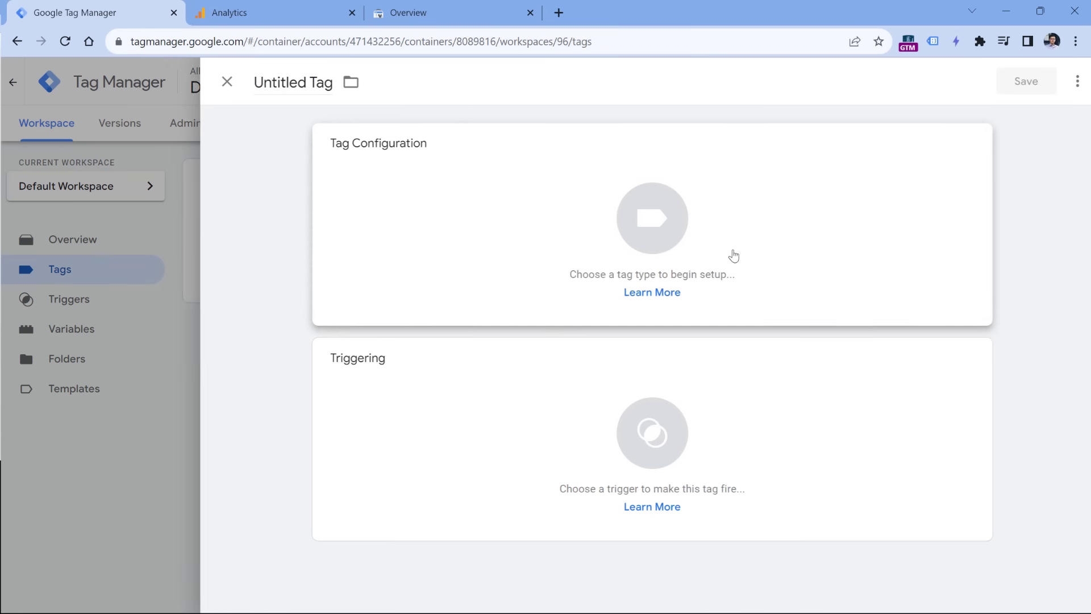
pyautogui.click(391, 212)
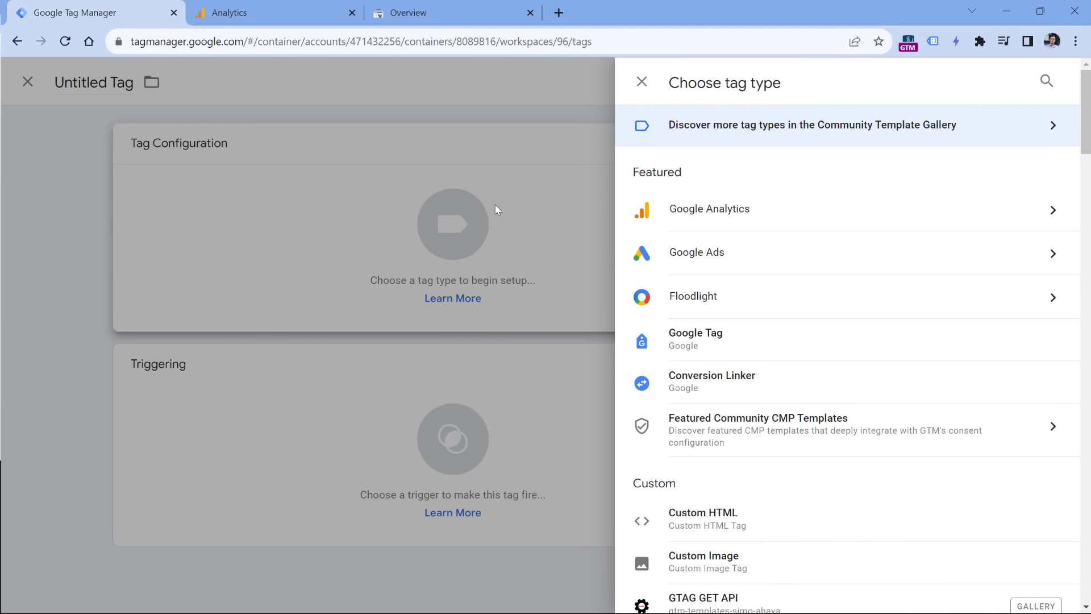
pyautogui.click(715, 214)
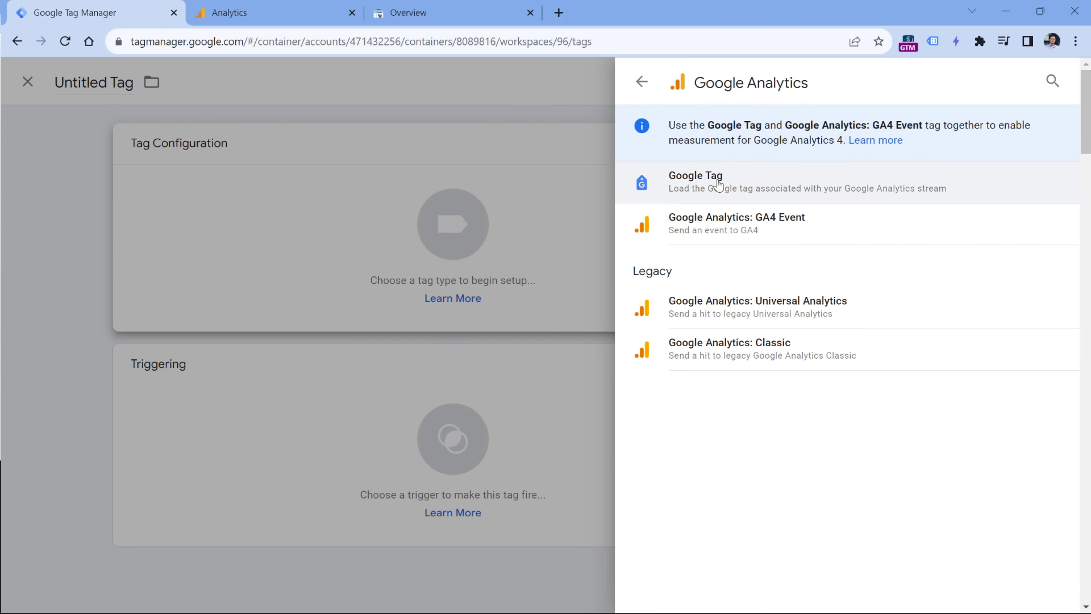
pyautogui.click(723, 186)
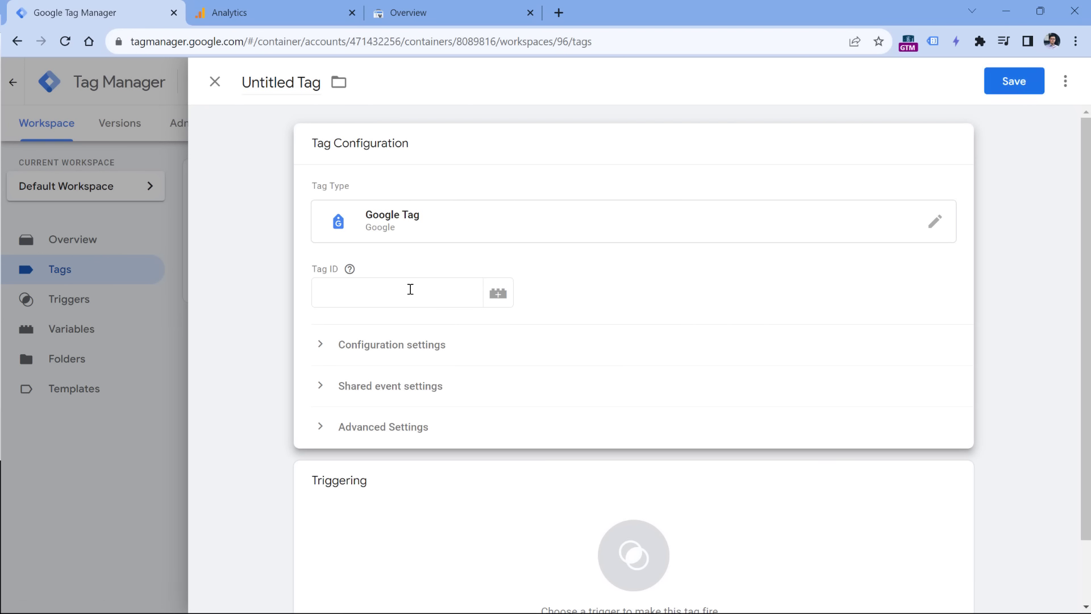
# - Copy the Website stream's measurement ID G-5P73VFWELJ from Analytics and enter it as the Tag ID in Google Tag Manager
pyautogui.click(274, 7)
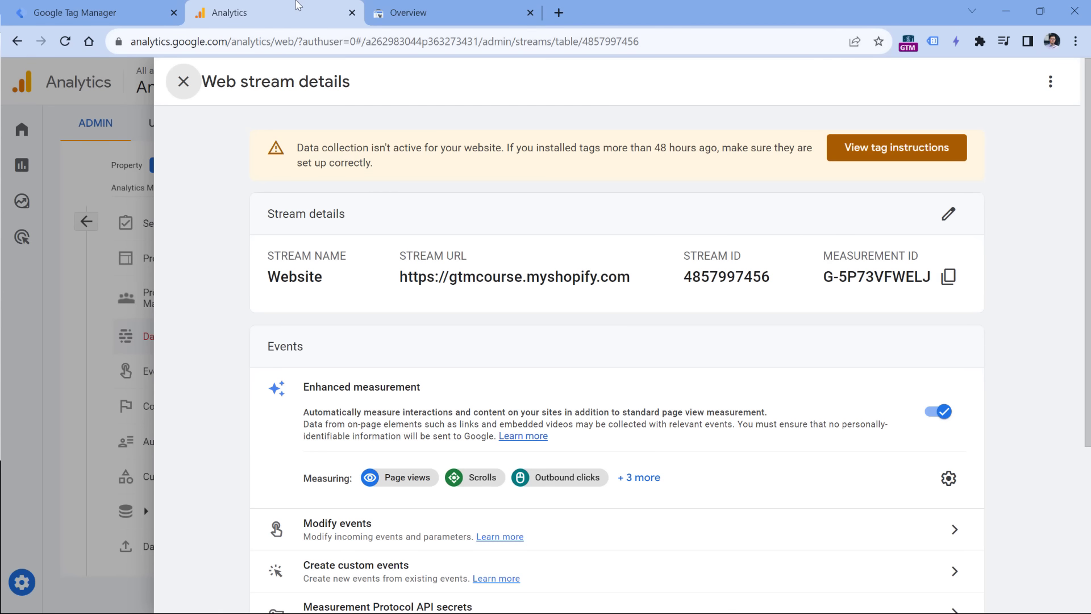
pyautogui.click(948, 279)
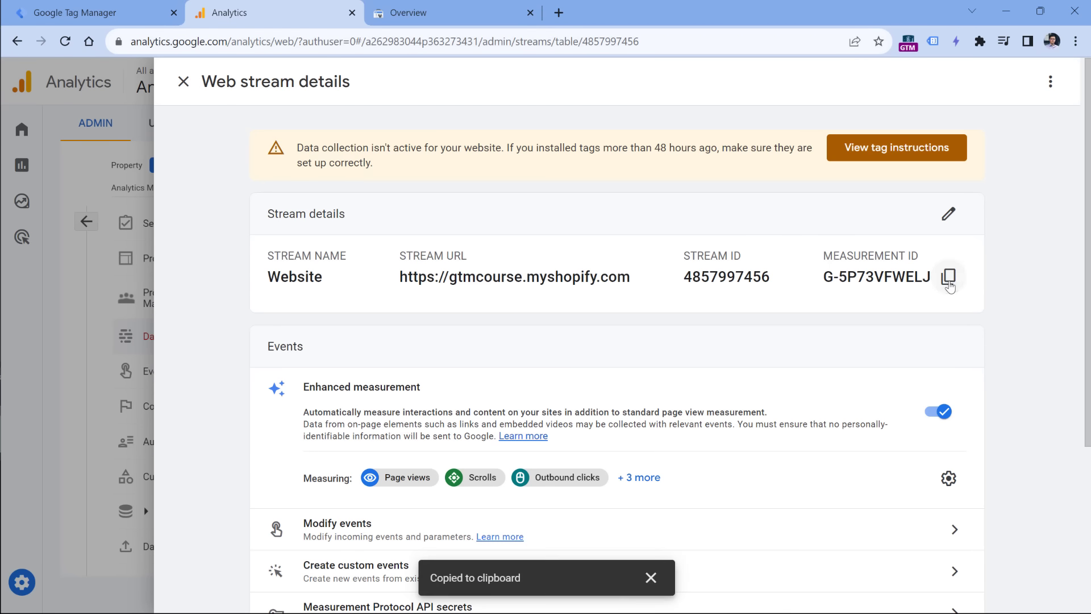
pyautogui.click(91, 12)
pyautogui.click(417, 288)
pyautogui.hotkey('ctrl', 'v')
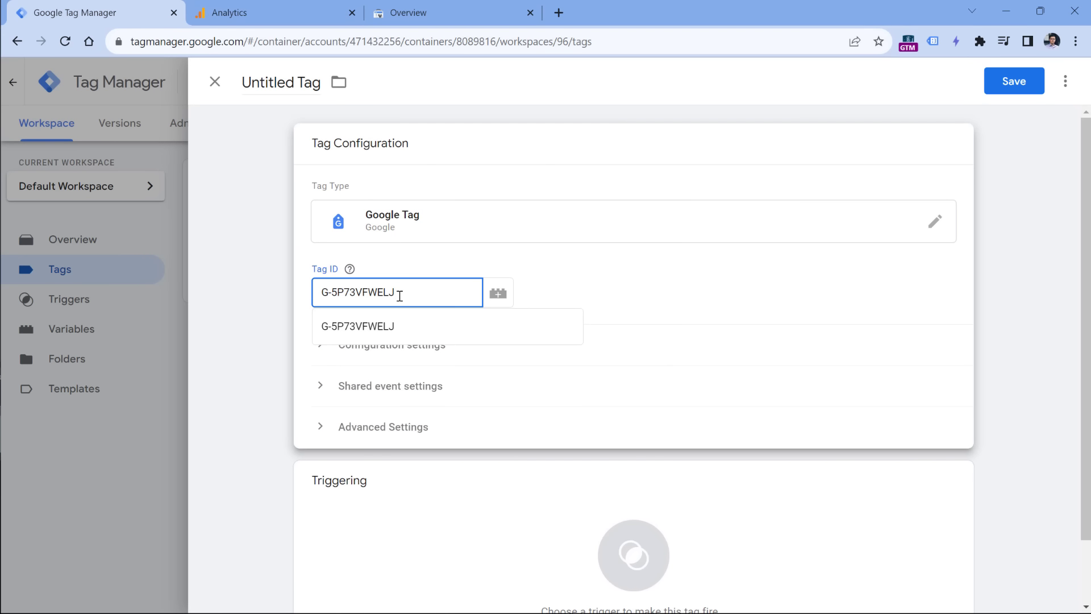
pyautogui.click(613, 289)
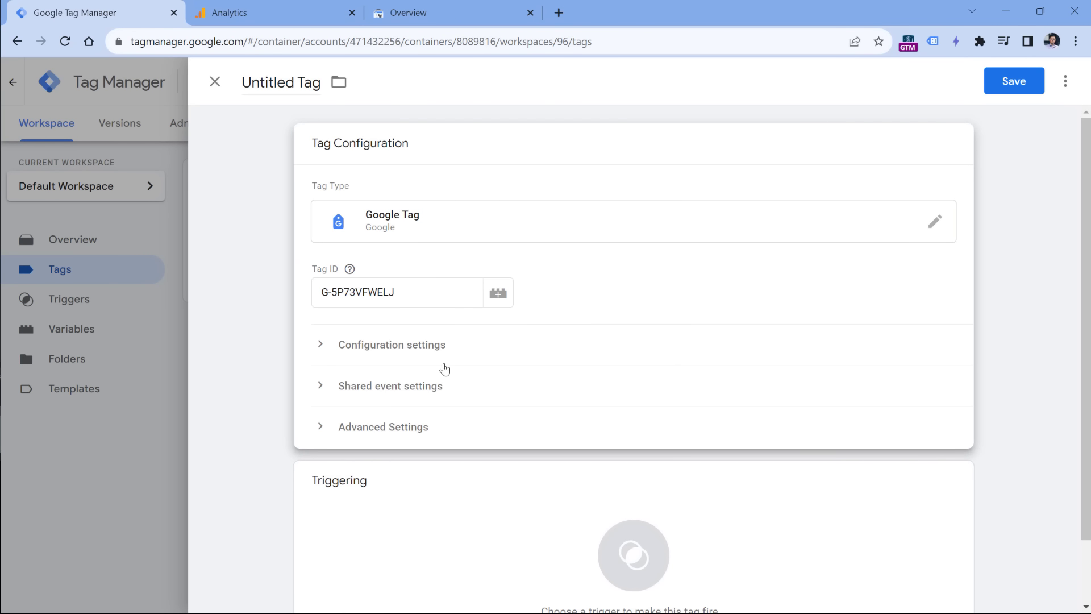
# - Assign the Initialization - All Pages trigger, name the tag "GA4 config" and save it
pyautogui.click(392, 500)
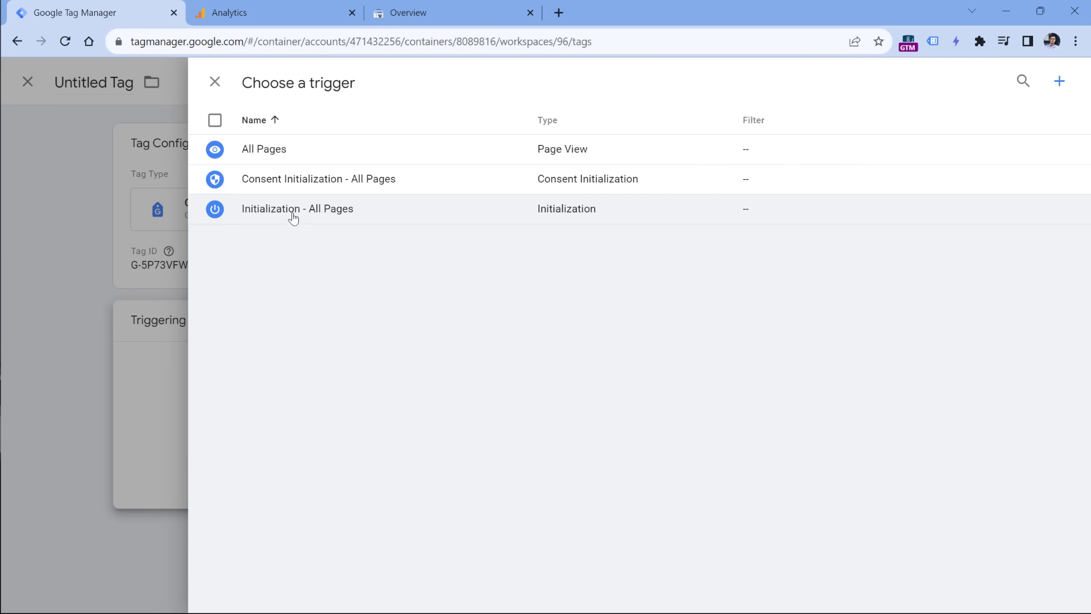
pyautogui.click(293, 218)
pyautogui.click(282, 86)
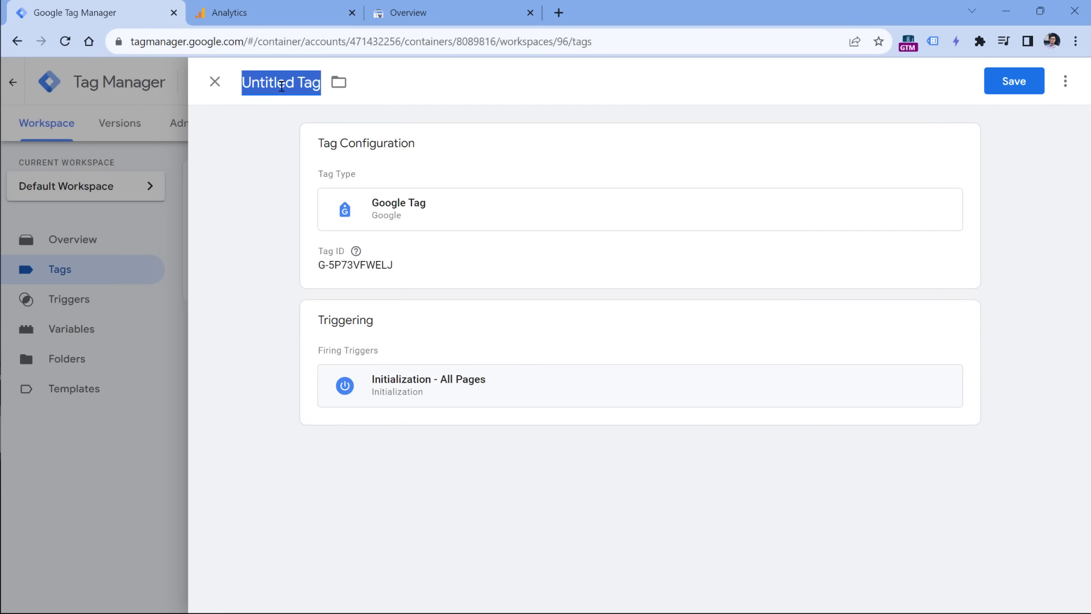
pyautogui.write('GA4 config')
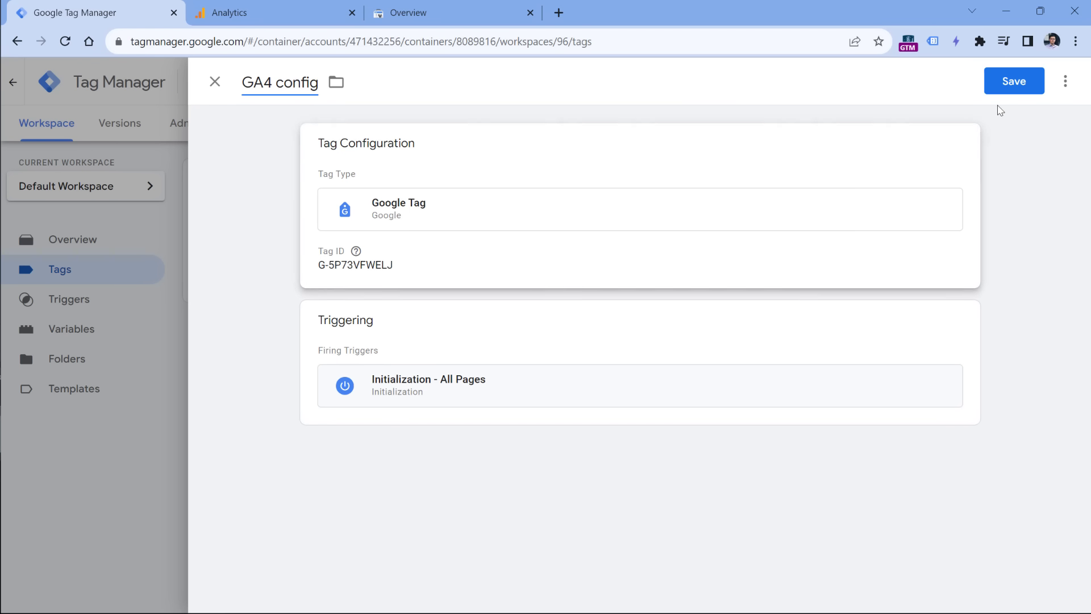
pyautogui.click(1015, 90)
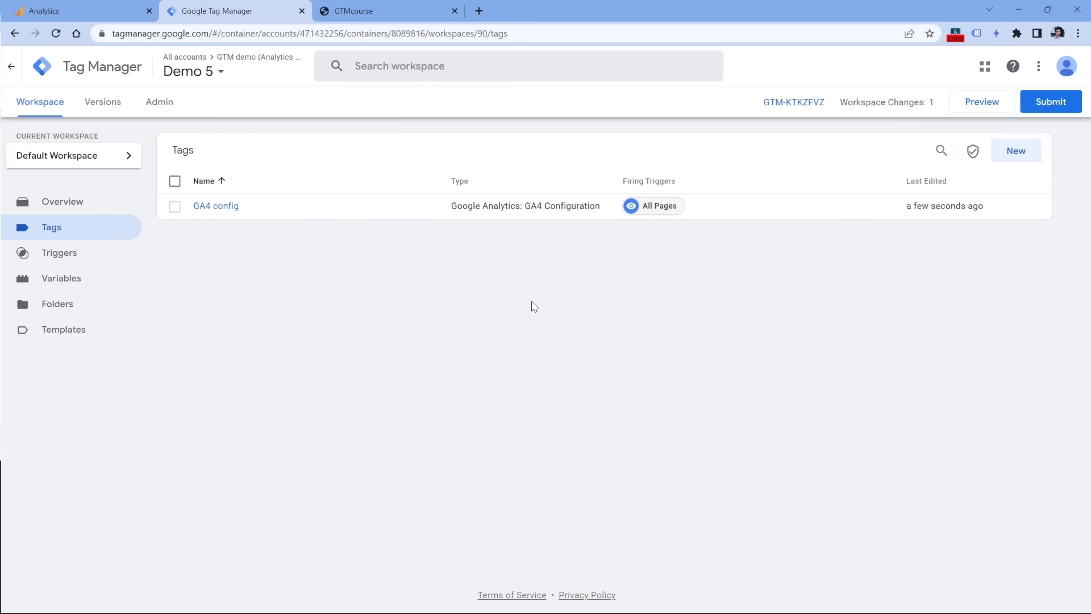
pyautogui.click(982, 103)
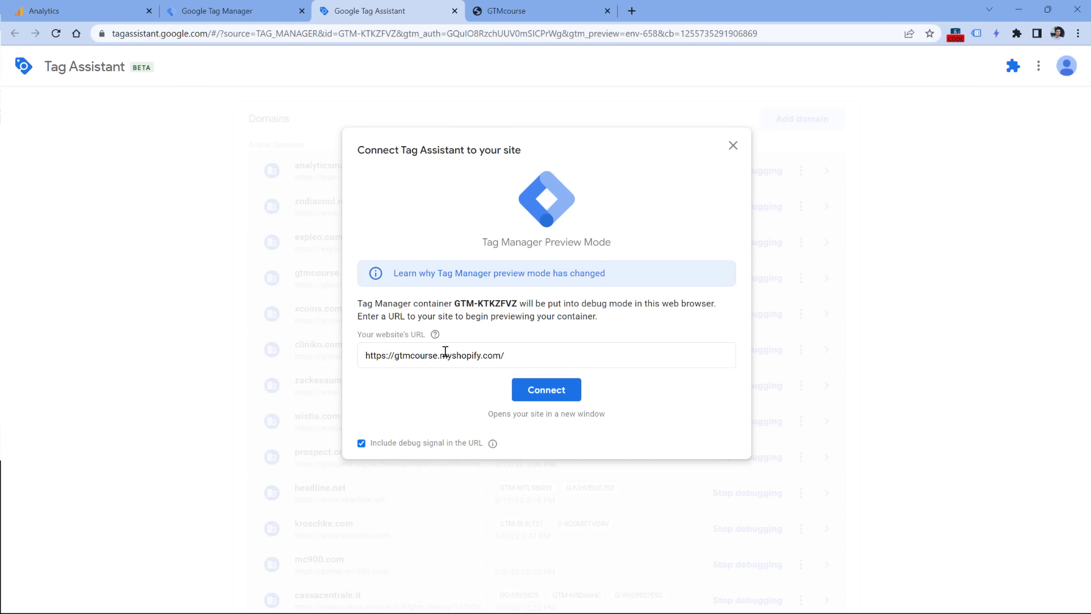
pyautogui.click(545, 11)
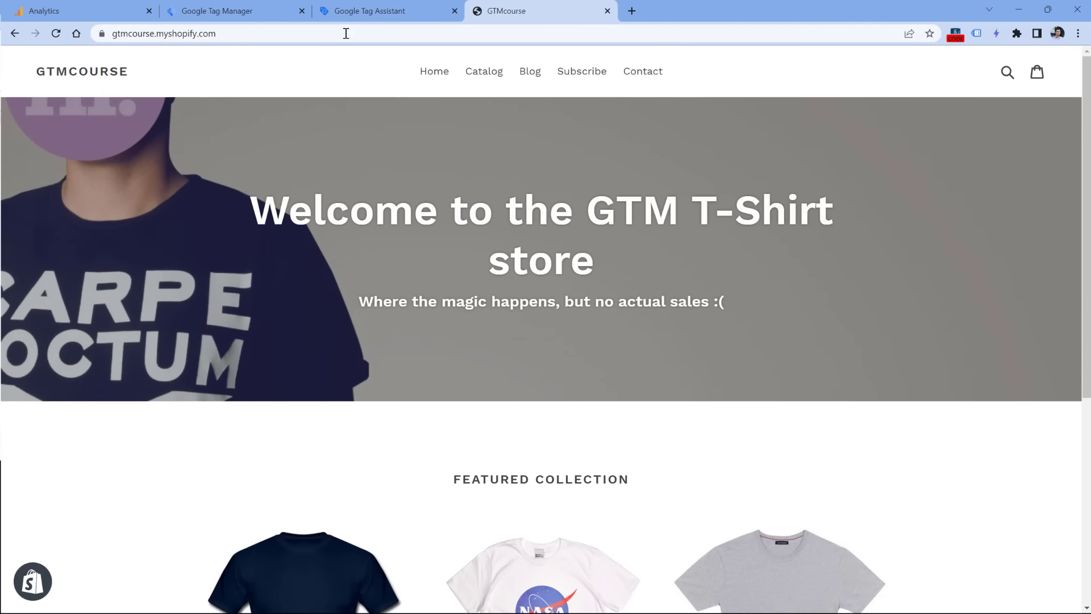
pyautogui.click(369, 11)
pyautogui.click(546, 390)
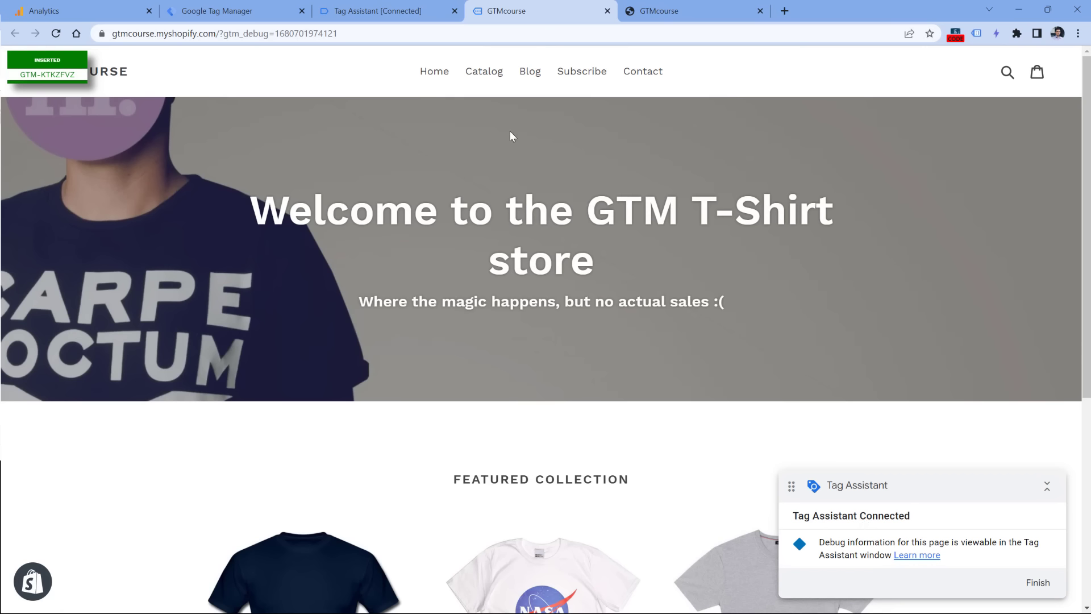
pyautogui.click(483, 71)
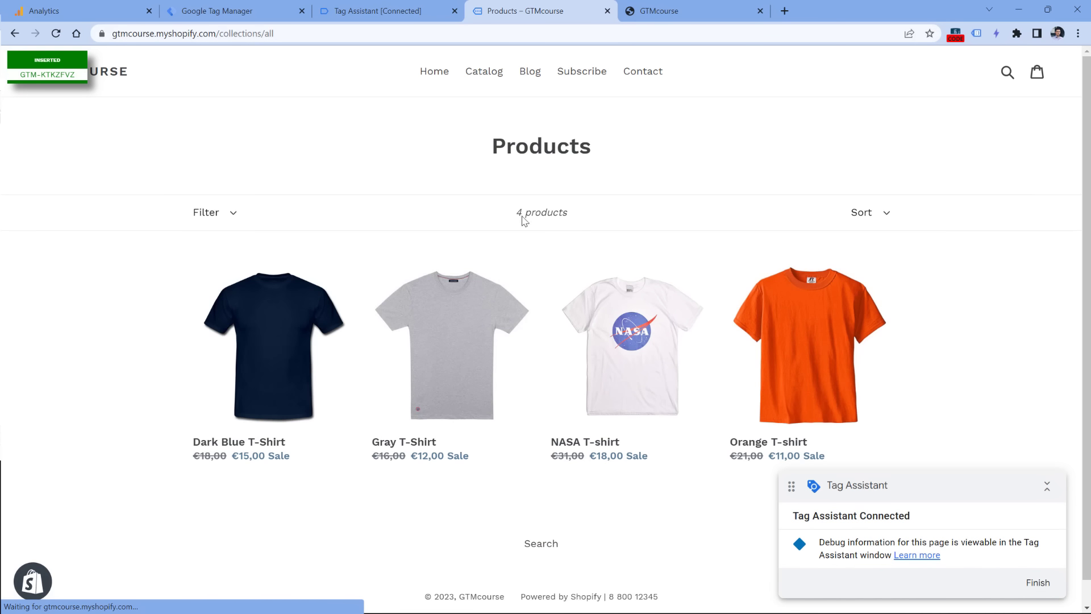
# - Review the GA4 config tag's firing trigger in Tag Manager, and open the connected Tag Assistant summary with both page groups collapsed
pyautogui.click(227, 11)
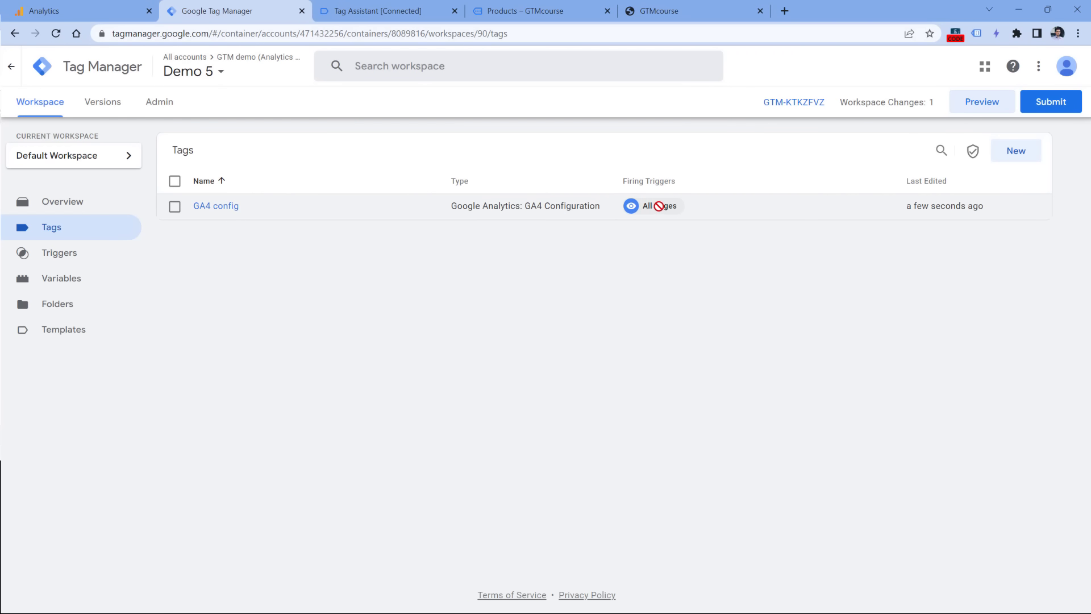
pyautogui.click(385, 10)
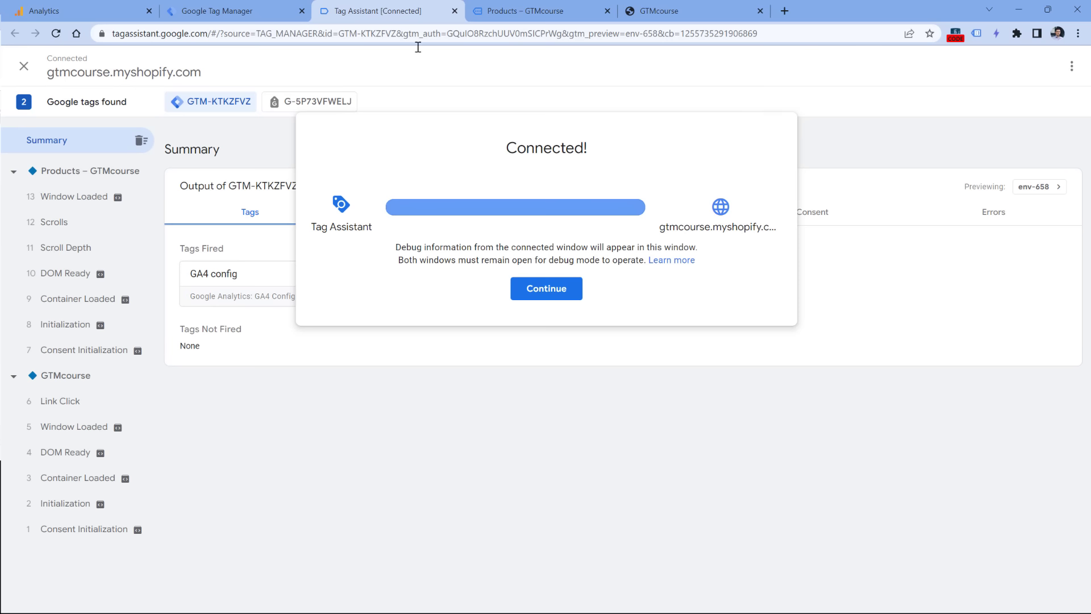
pyautogui.click(545, 288)
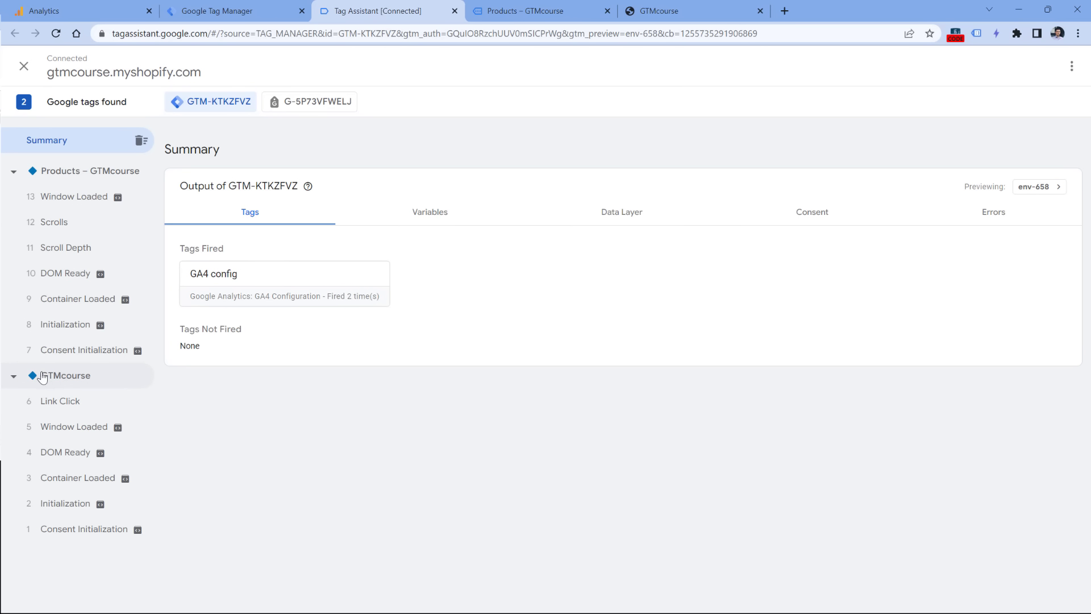
pyautogui.click(14, 377)
pyautogui.click(13, 172)
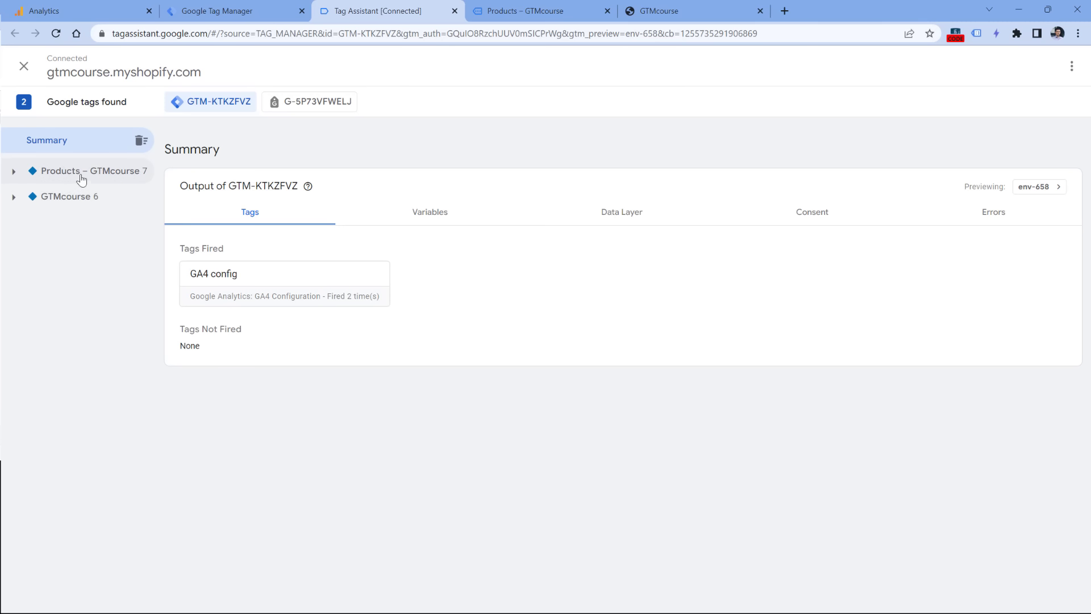
# - Inspect the tags fired on the Container Loaded event of the GTMcourse and Products – GTMcourse pages
pyautogui.click(13, 196)
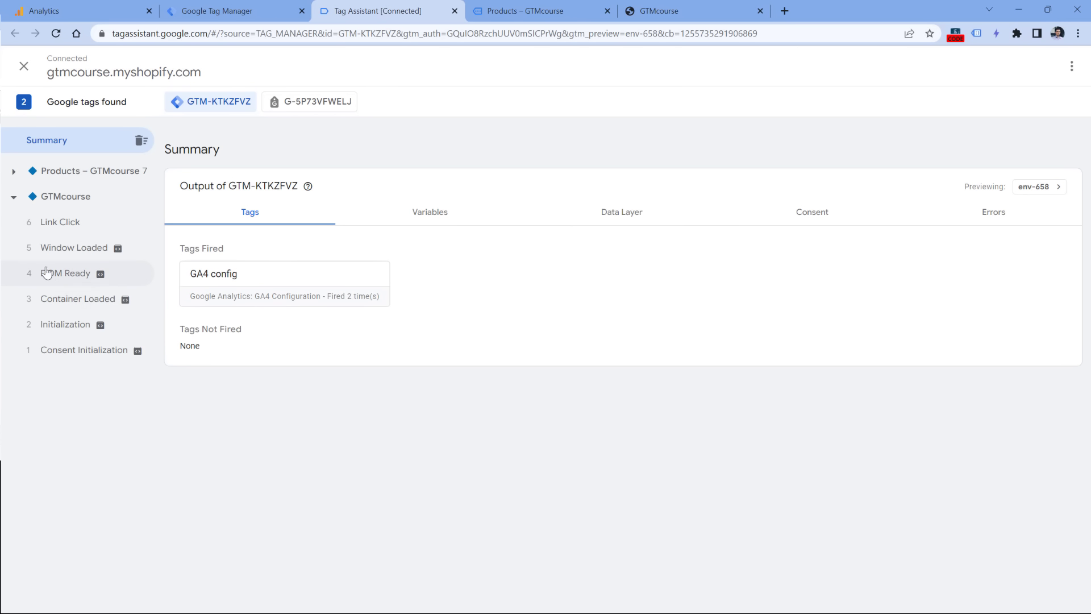
pyautogui.click(81, 302)
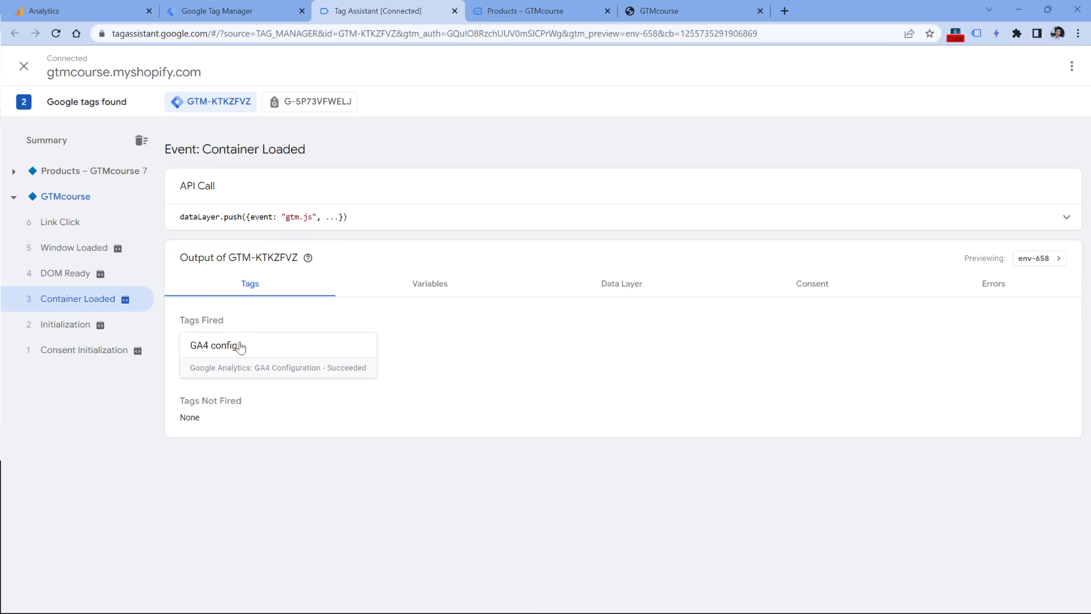
pyautogui.click(19, 173)
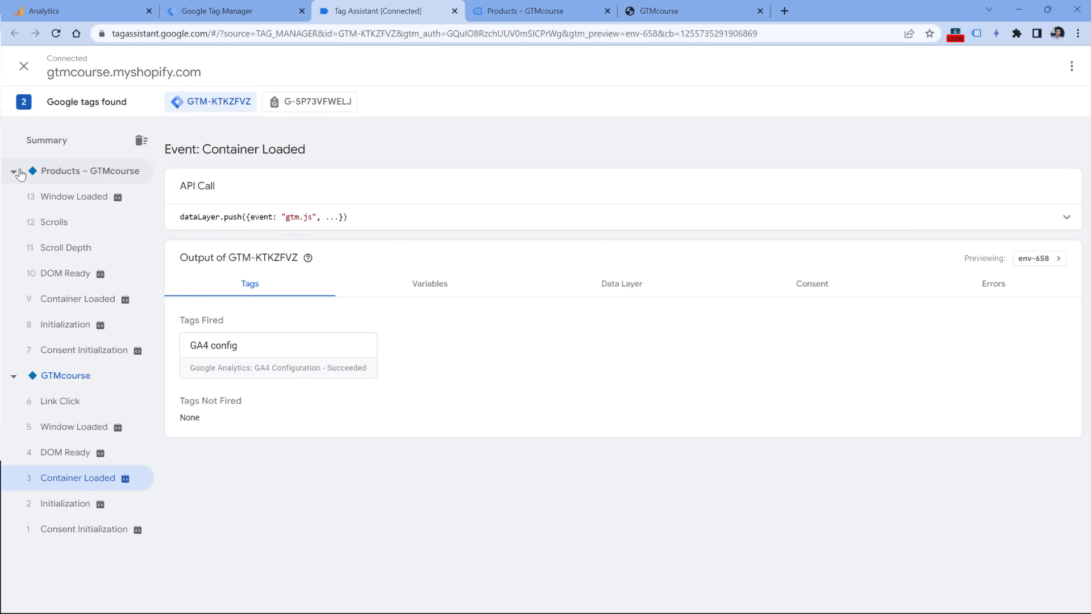
pyautogui.click(79, 302)
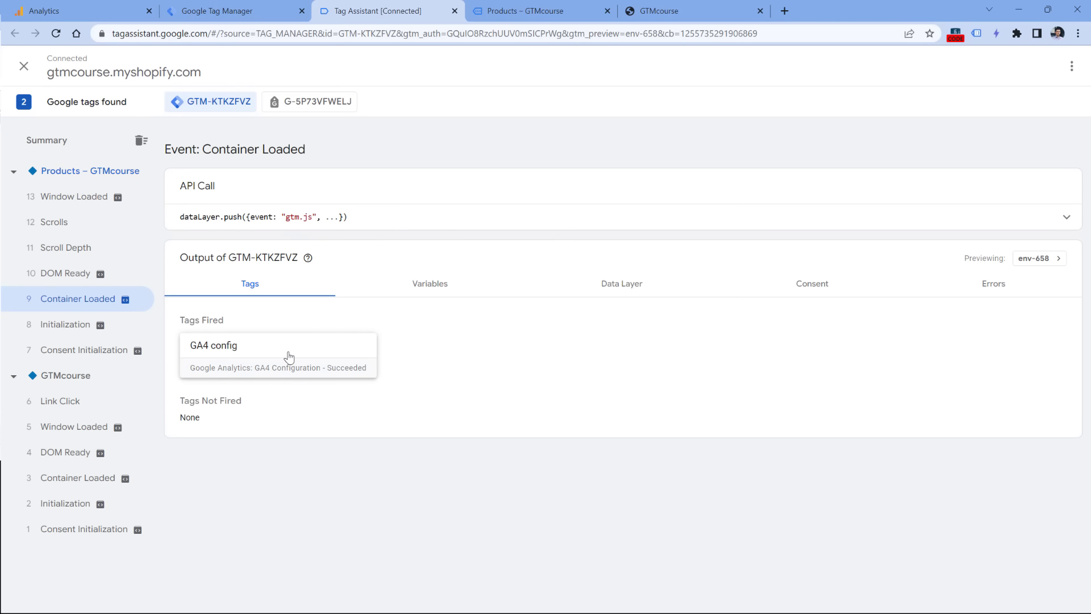
# - Switch to Analytics, close the web stream details and open DebugView for the Analytics Mania demo property
pyautogui.click(86, 12)
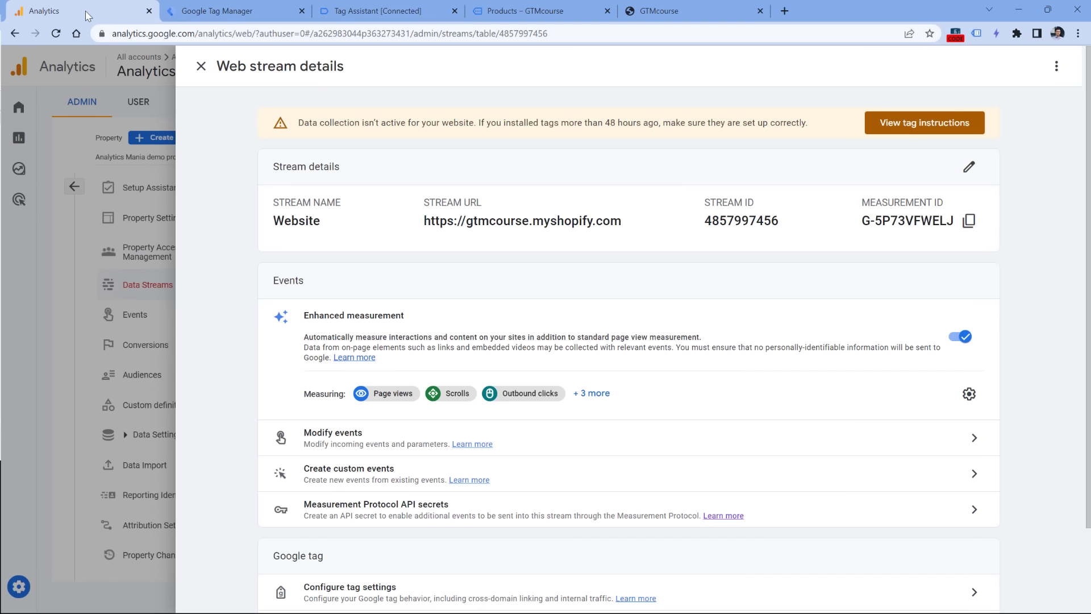
pyautogui.click(201, 67)
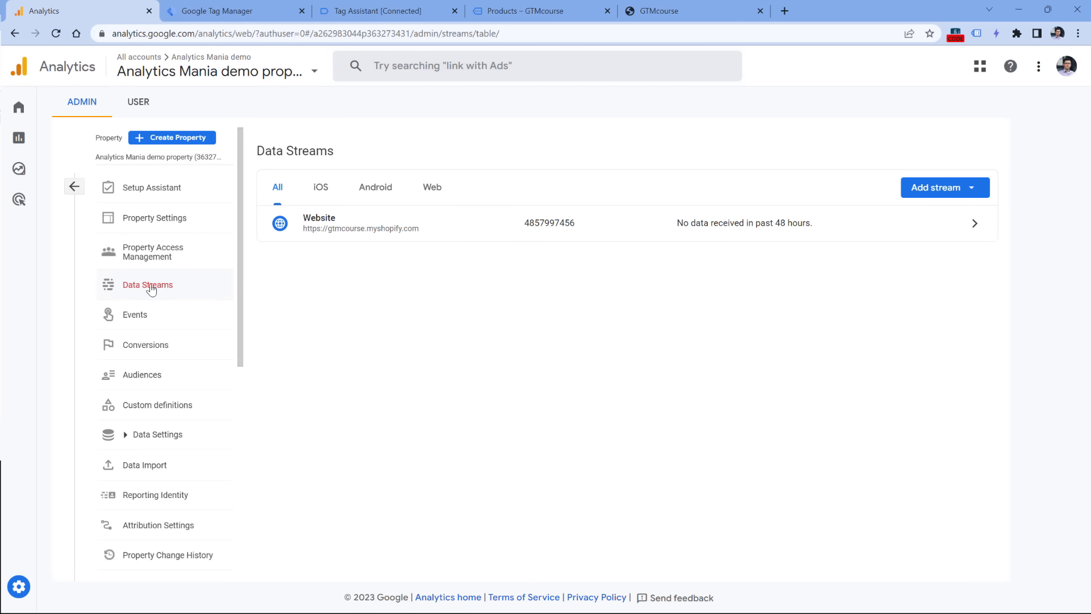
pyautogui.scroll(-3, 154, 303)
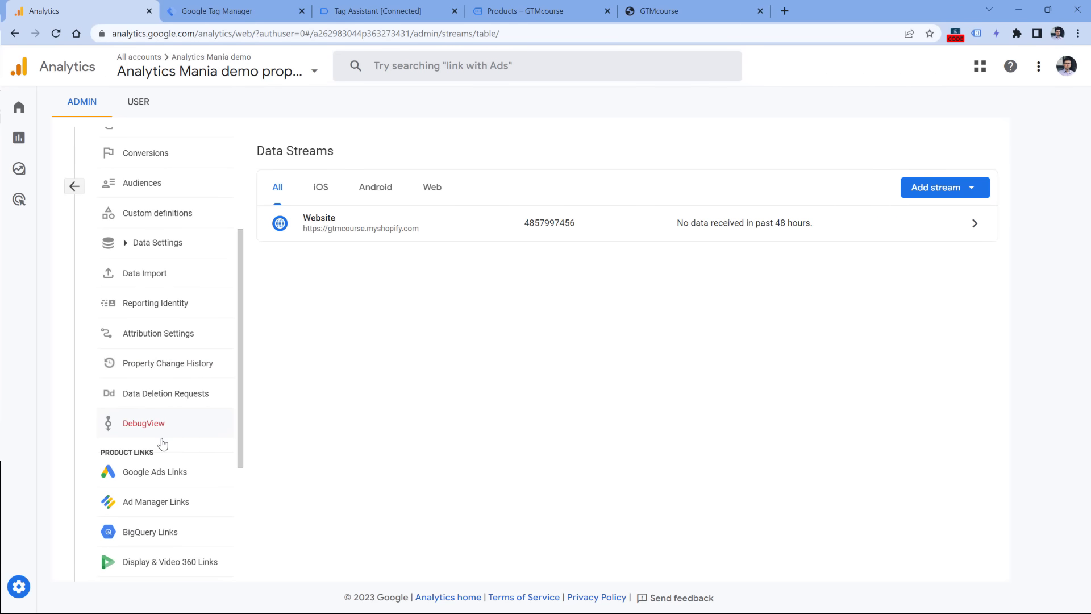
pyautogui.click(152, 430)
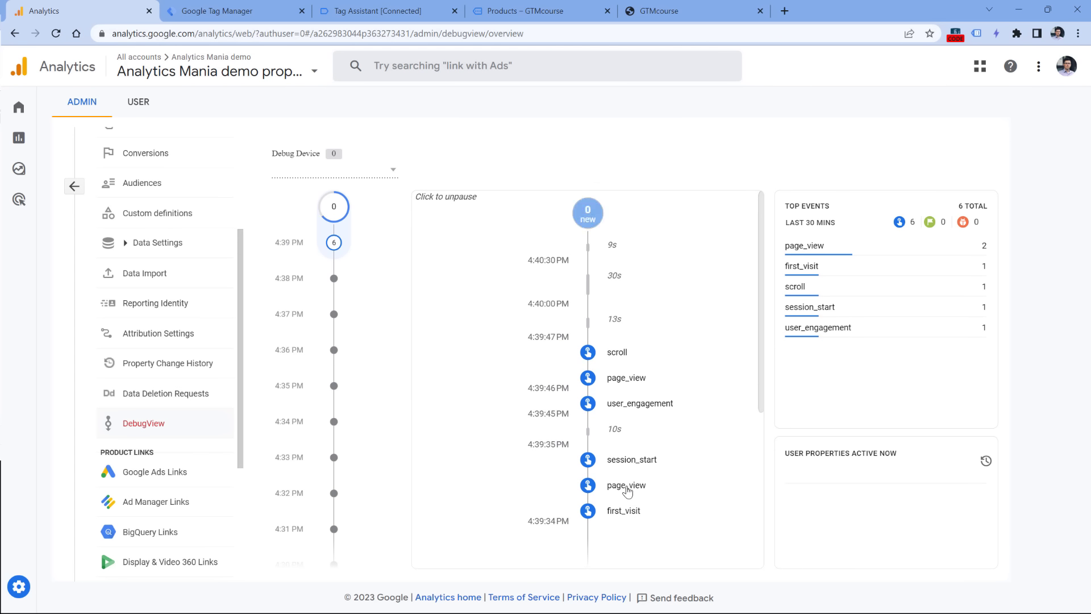
# - Examine the parameters of the earliest page_view event in the debug timeline, including its page_location value
pyautogui.click(628, 485)
pyautogui.scroll(-1, 636, 326)
pyautogui.scroll(1, 631, 314)
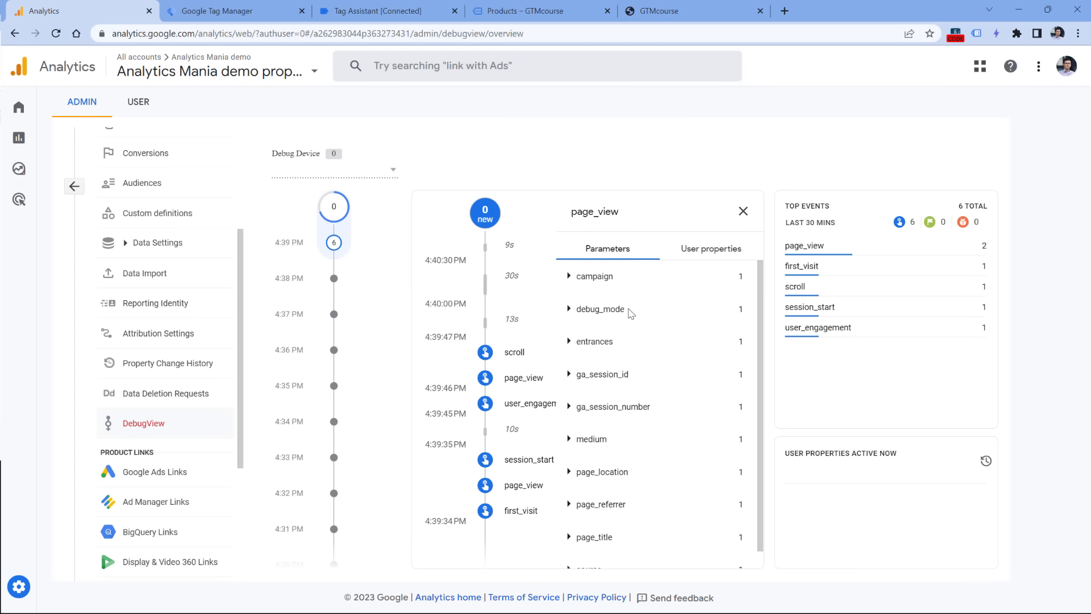
pyautogui.scroll(-1, 604, 387)
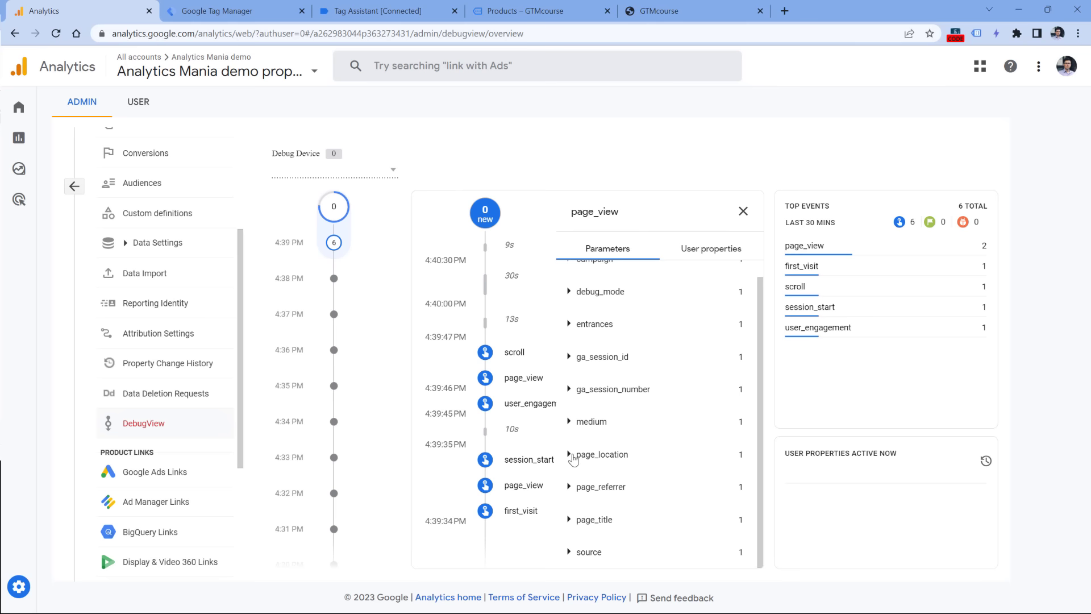
pyautogui.click(569, 454)
pyautogui.moveTo(577, 482); pyautogui.dragTo(698, 488)
pyautogui.click(698, 487)
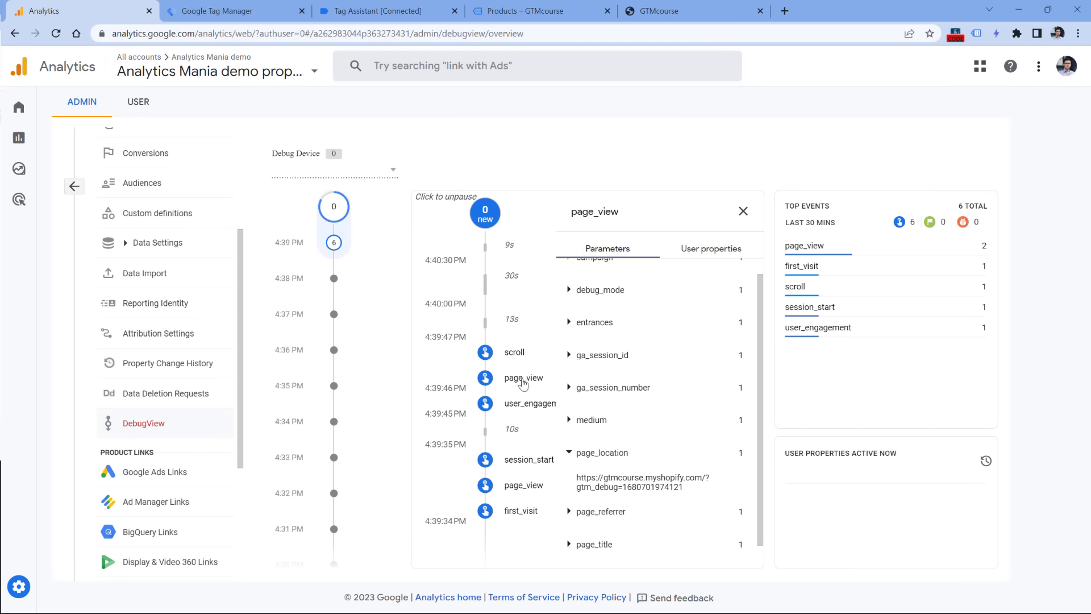
# - Compare the more recent page_view event's page_location with the Products page URL, and return to Google Tag Manager
pyautogui.click(523, 378)
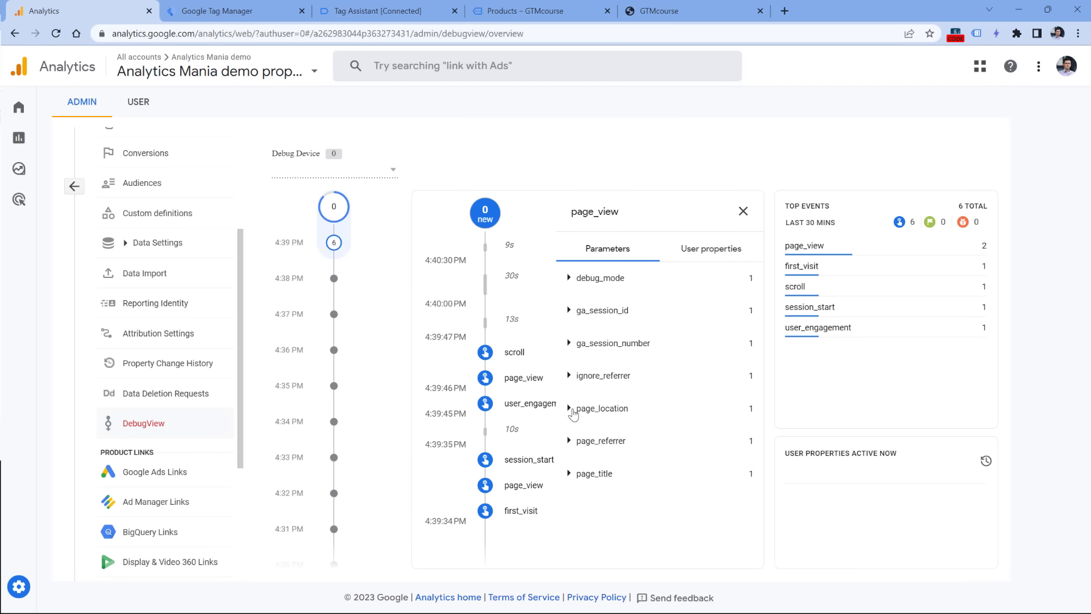
pyautogui.click(569, 408)
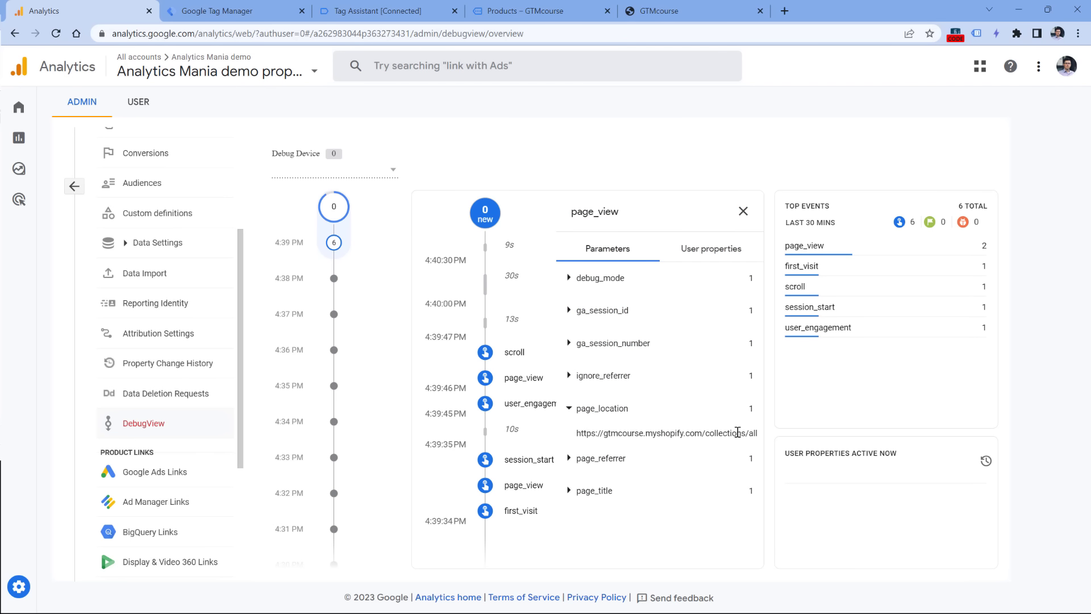
pyautogui.click(540, 11)
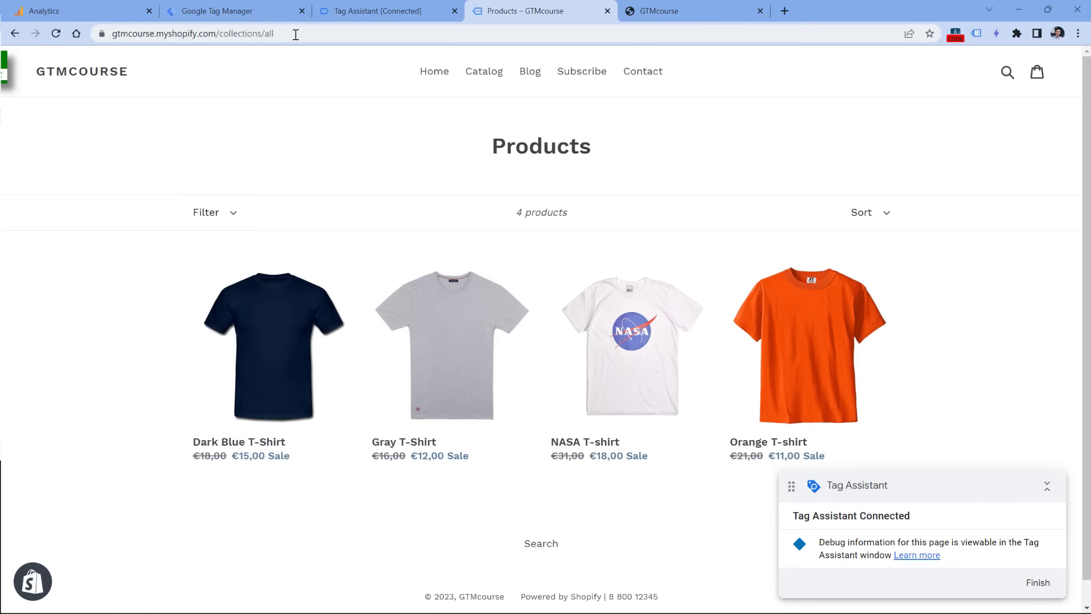
pyautogui.click(289, 35)
pyautogui.moveTo(290, 35); pyautogui.dragTo(108, 43)
pyautogui.hotkey('ctrl', '2')
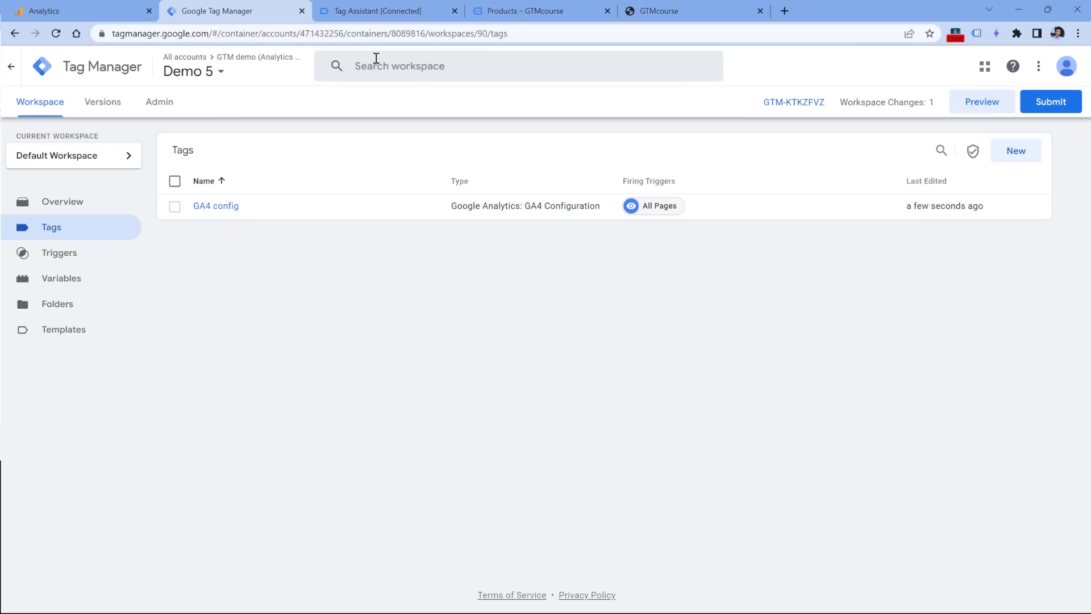
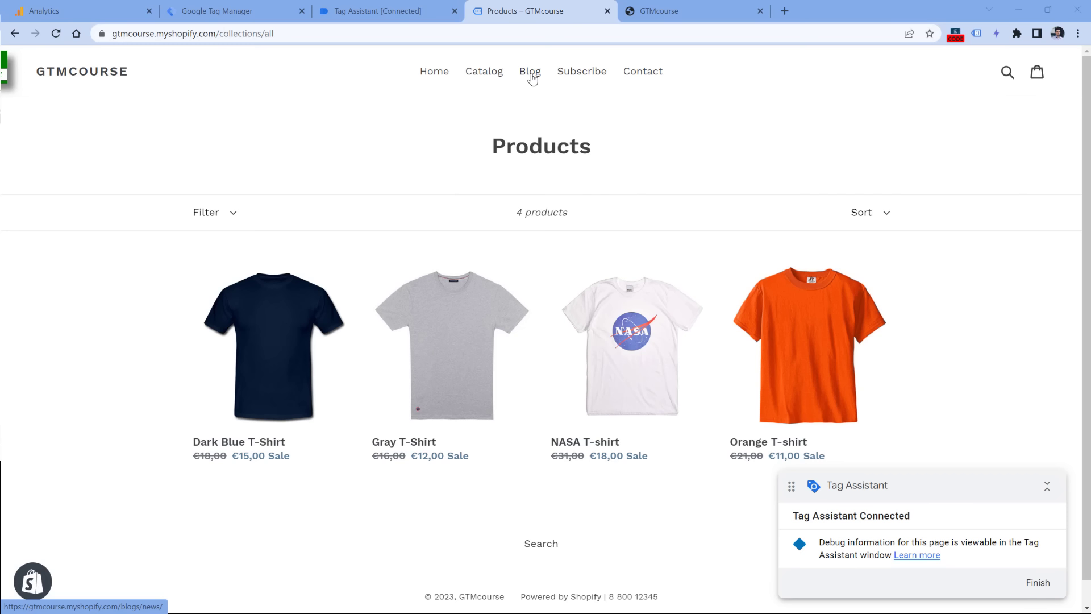
# - In Google Tag Manager, create and save a Just Links click trigger named "All link clicks" that fires on all link clicks
pyautogui.click(243, 13)
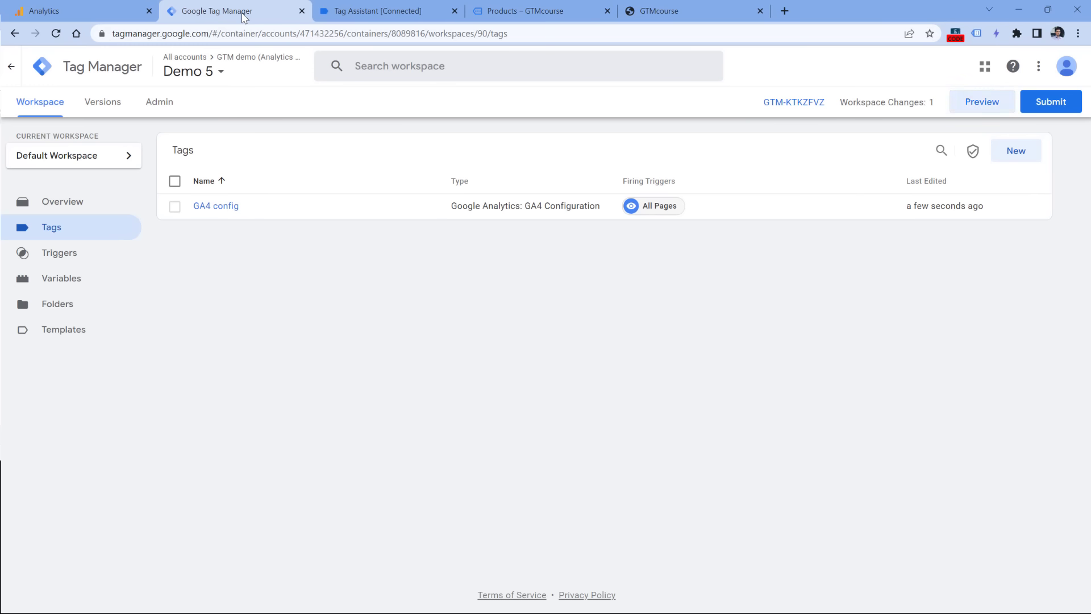
pyautogui.click(58, 256)
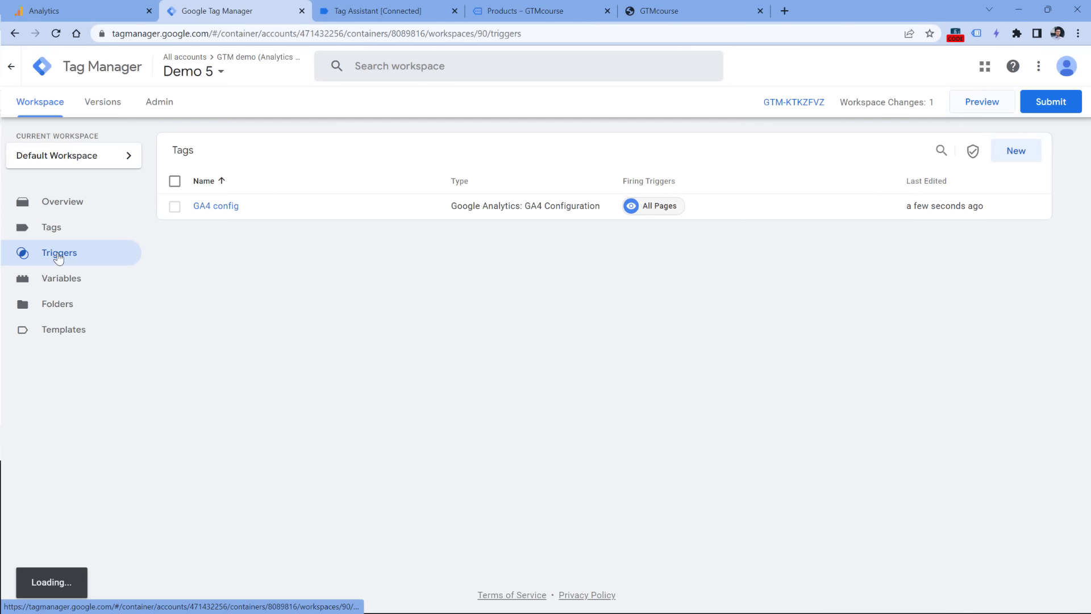
pyautogui.click(1013, 152)
pyautogui.click(470, 183)
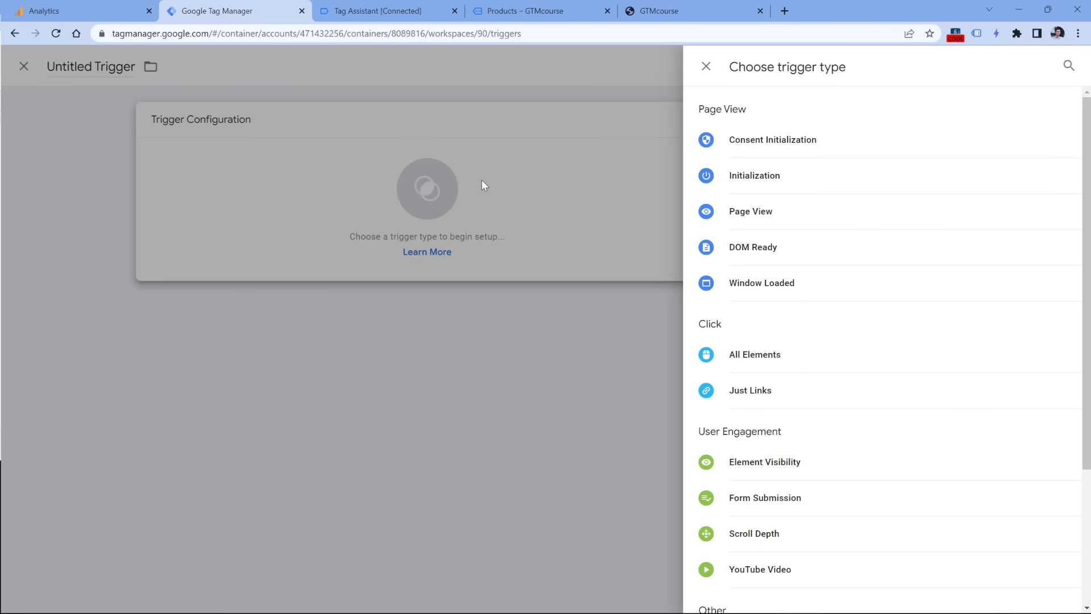
pyautogui.click(750, 395)
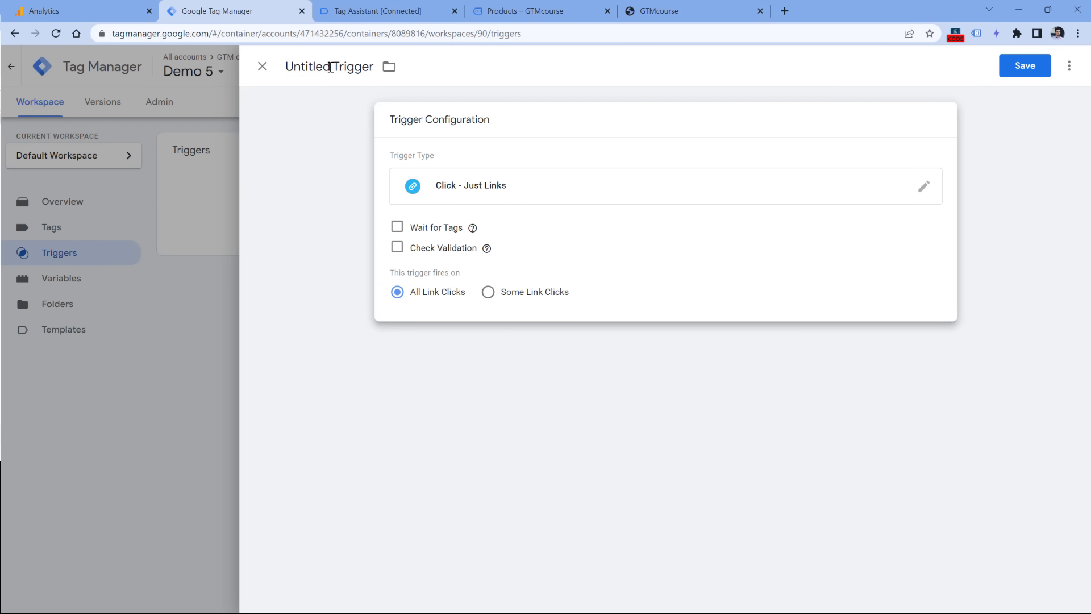
pyautogui.click(330, 67)
pyautogui.write('All')
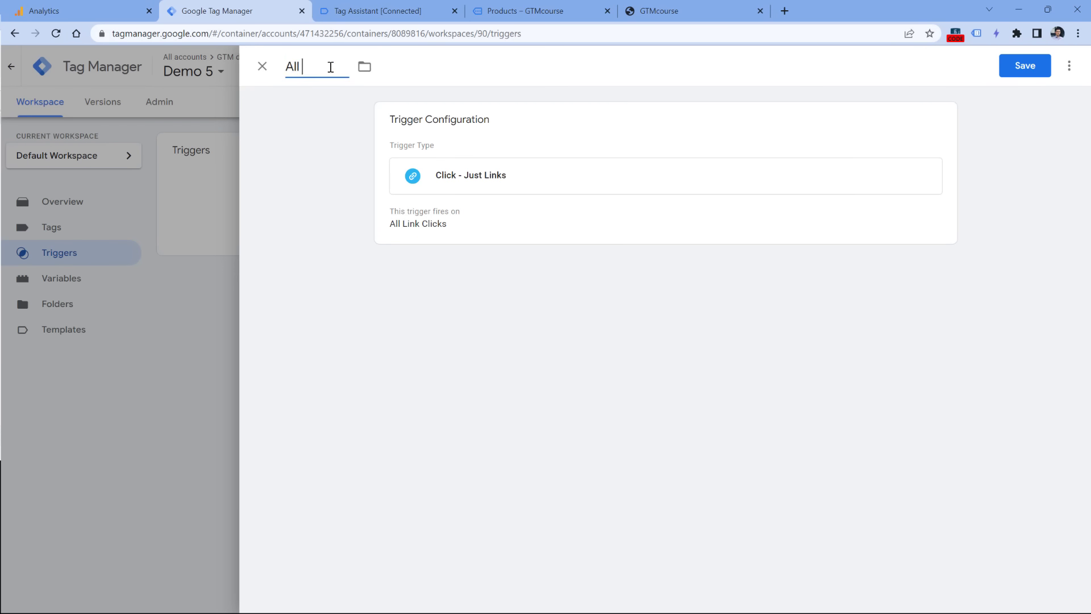
pyautogui.write(' link clicks')
pyautogui.click(1025, 65)
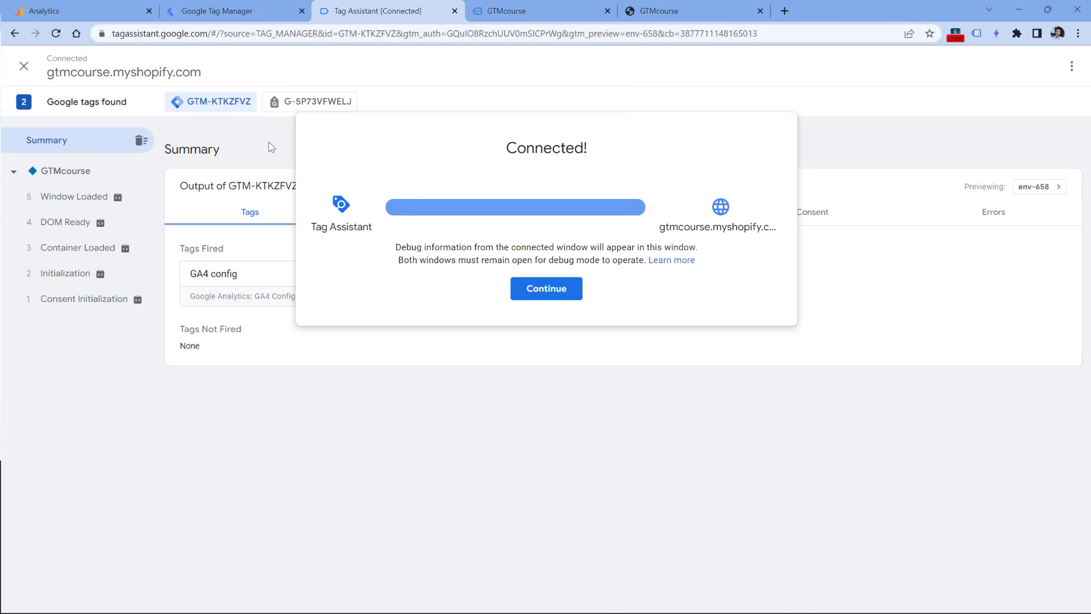
# - Continue into the connected preview session and follow the store's Home, Catalog and Blog menu links to generate link clicks
pyautogui.click(549, 288)
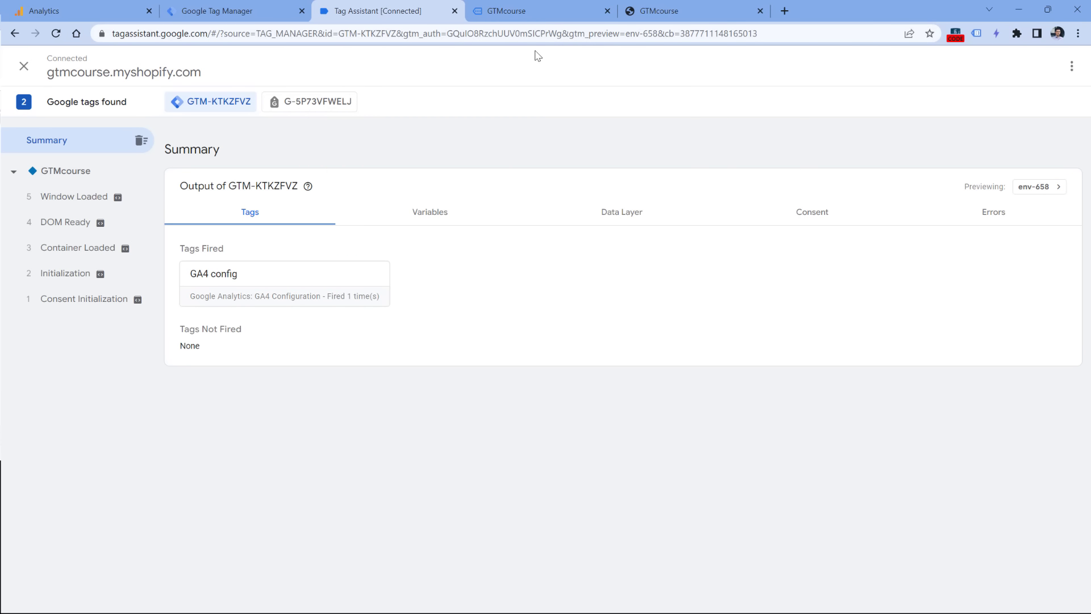
pyautogui.click(545, 11)
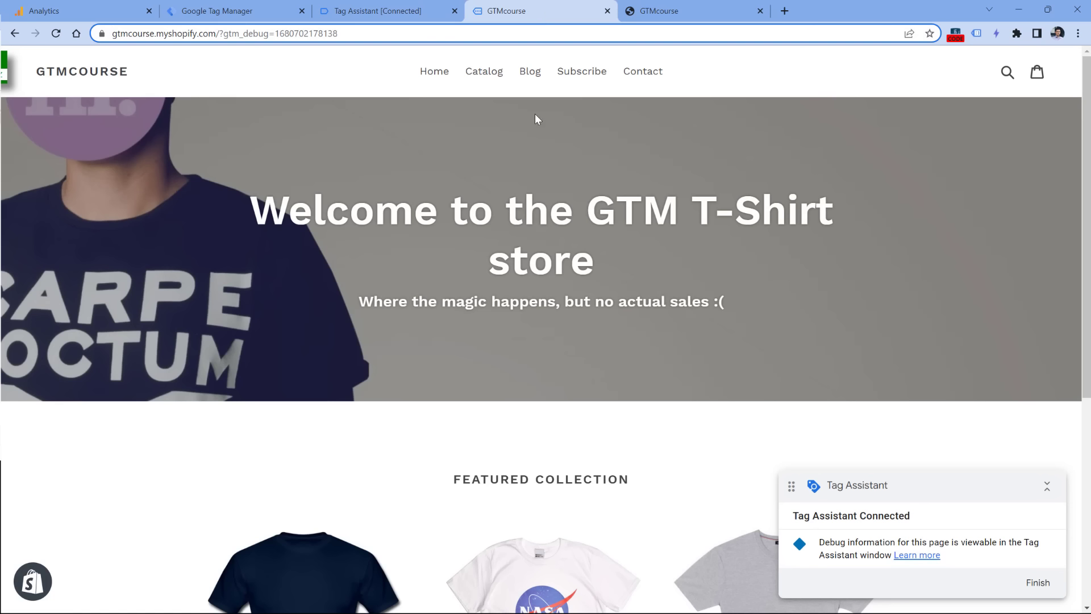
pyautogui.click(436, 74)
pyautogui.click(482, 77)
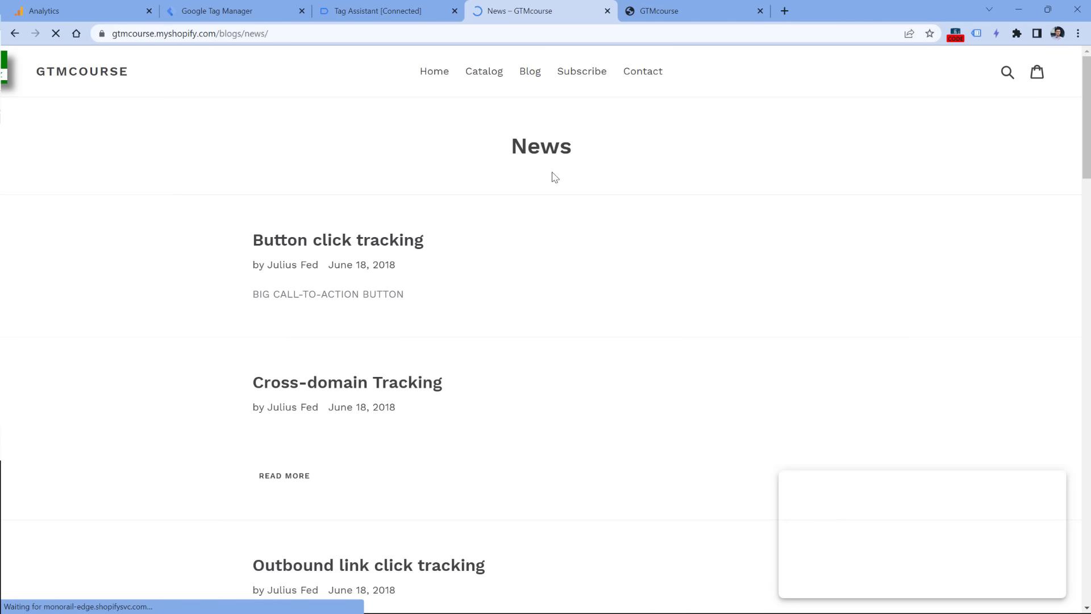
# - Examine the API call of the first Link Click event in Tag Assistant, including its gtm.element parameters and element classes
pyautogui.click(384, 11)
pyautogui.scroll(-6, 93, 275)
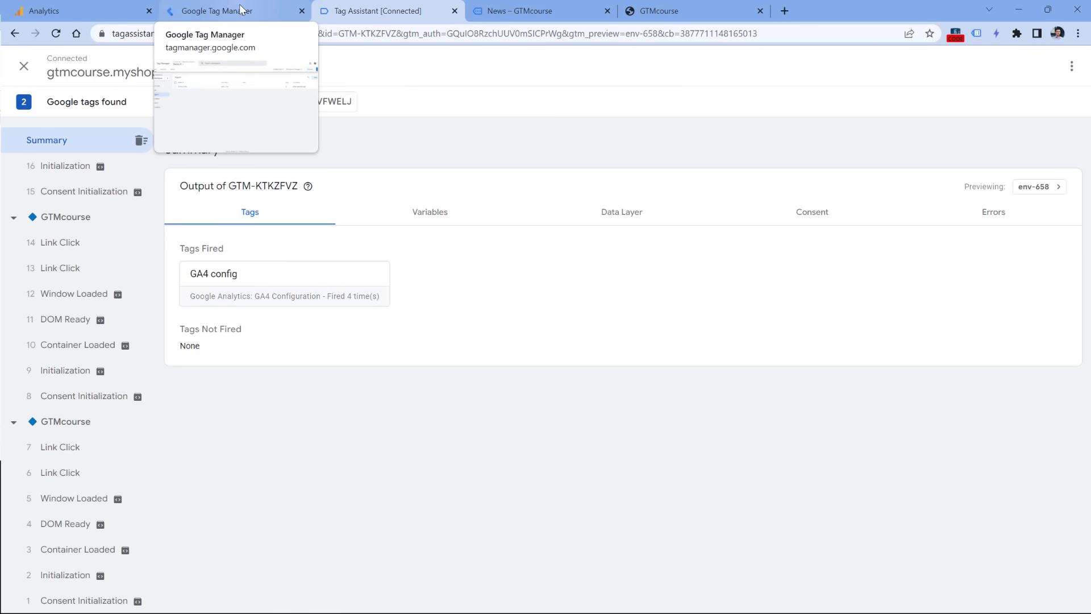
pyautogui.click(77, 475)
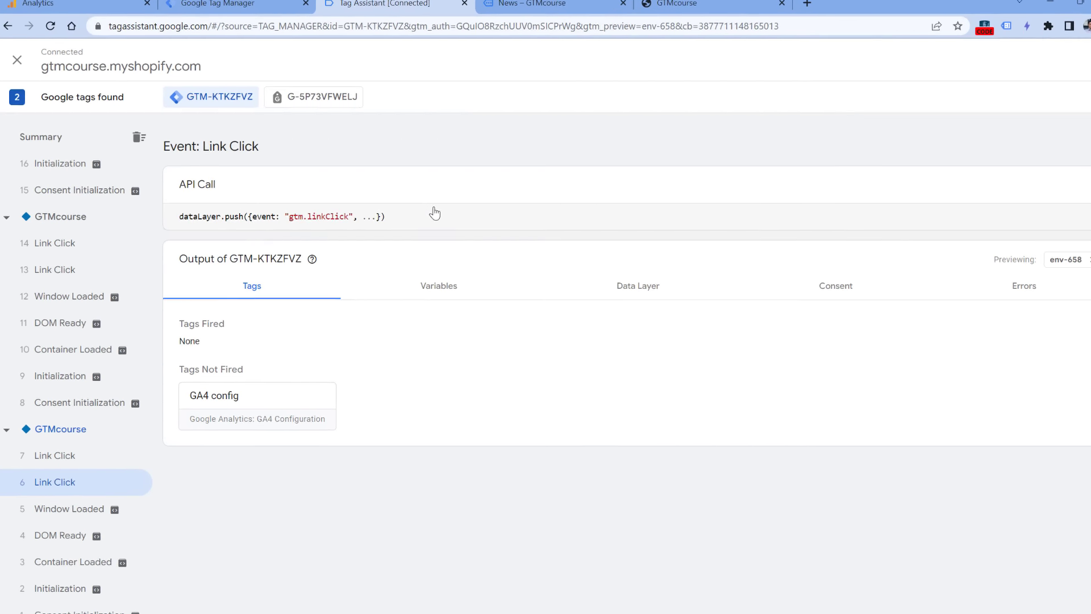
pyautogui.click(435, 215)
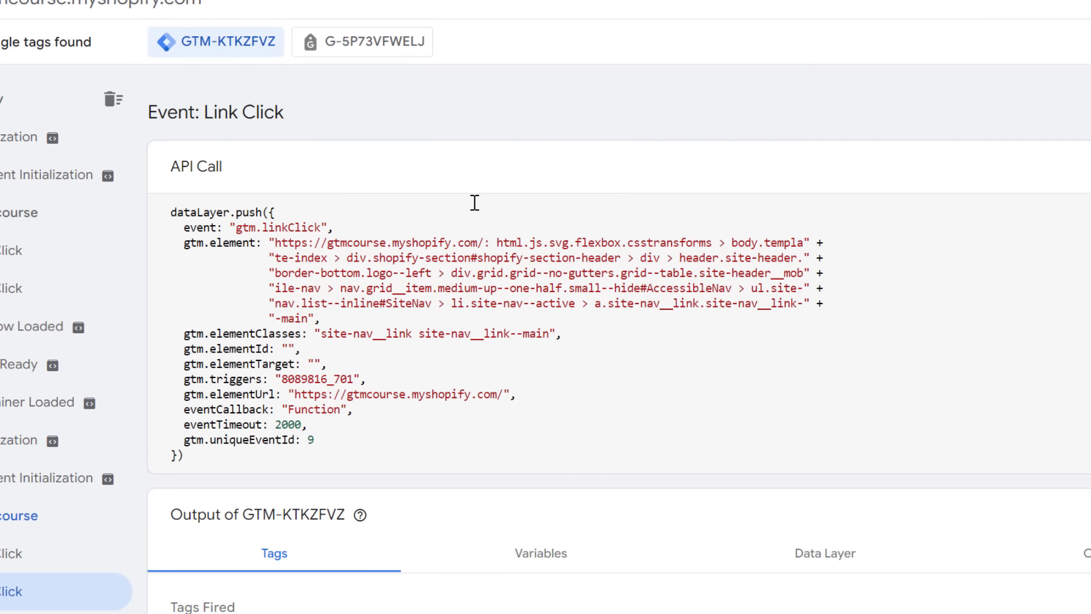
pyautogui.moveTo(183, 243); pyautogui.dragTo(328, 425)
pyautogui.click(327, 425)
pyautogui.moveTo(319, 334); pyautogui.dragTo(549, 333)
pyautogui.click(549, 333)
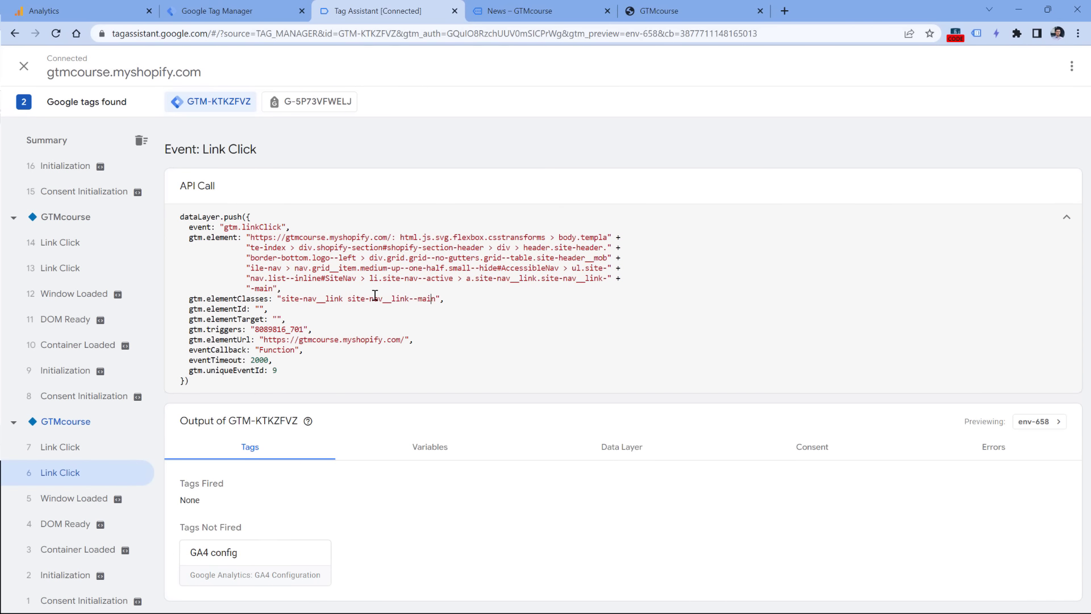
# - In Google Tag Manager, enable the built-in variables Click Element, Click Classes, Click ID, Click Target, Click URL and Click Text
pyautogui.click(235, 12)
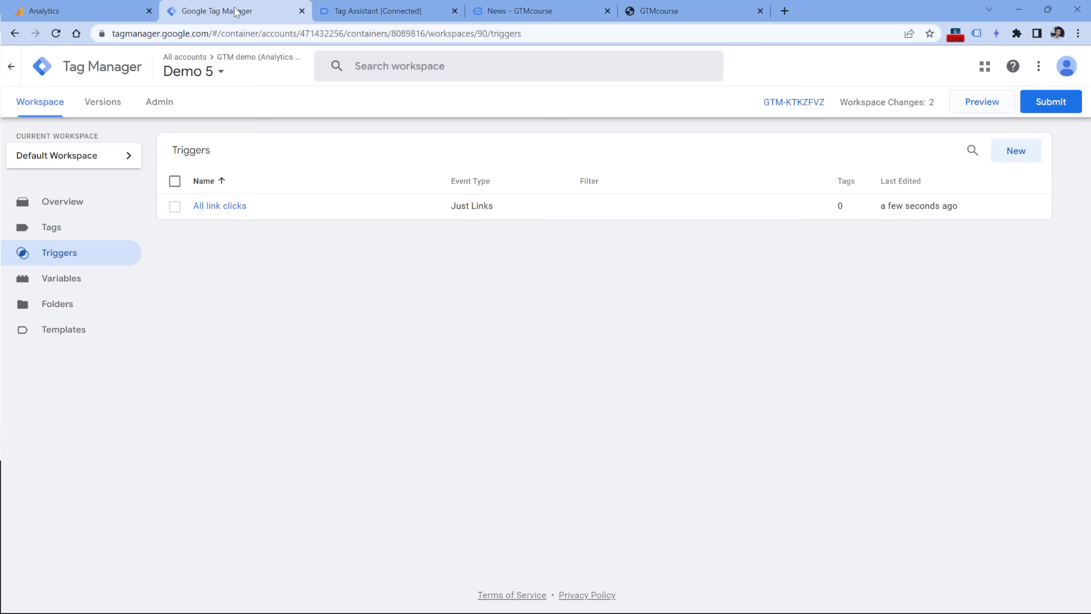
pyautogui.click(64, 280)
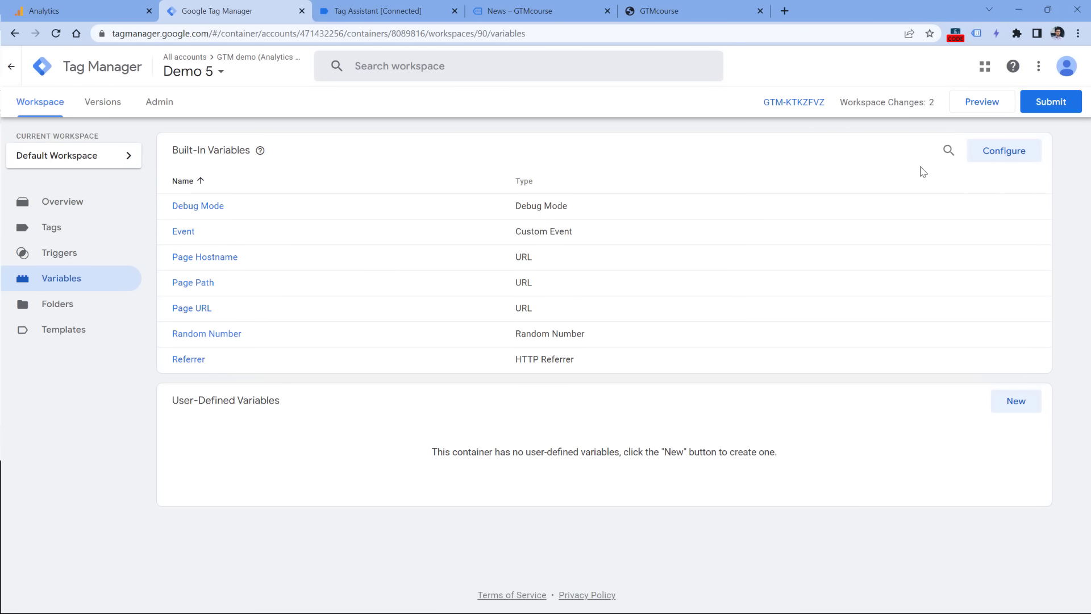
pyautogui.click(1006, 158)
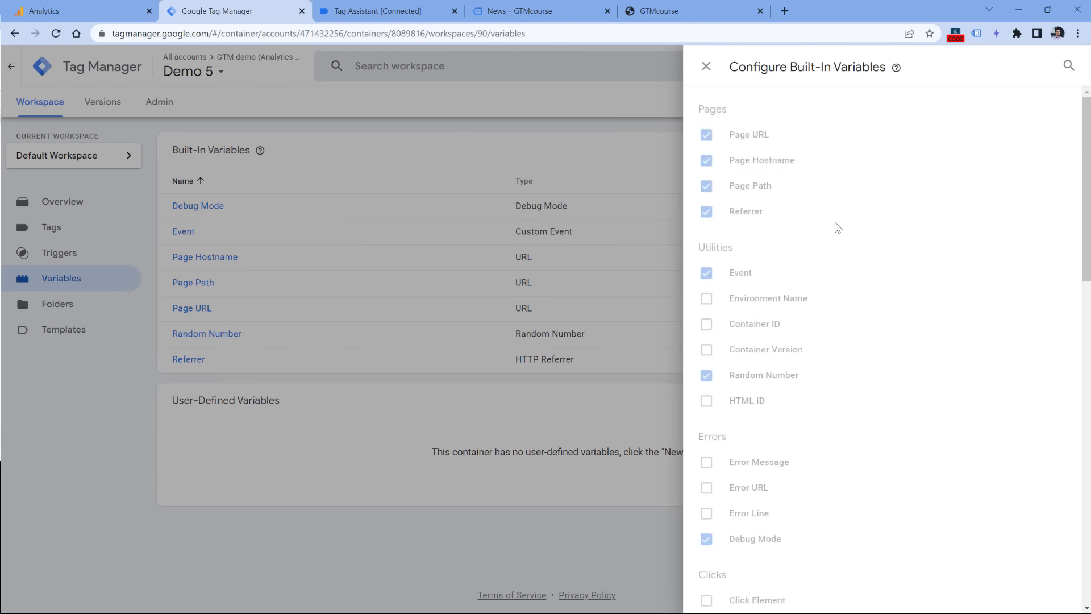
pyautogui.scroll(-2, 795, 239)
pyautogui.scroll(-2, 795, 244)
pyautogui.click(706, 345)
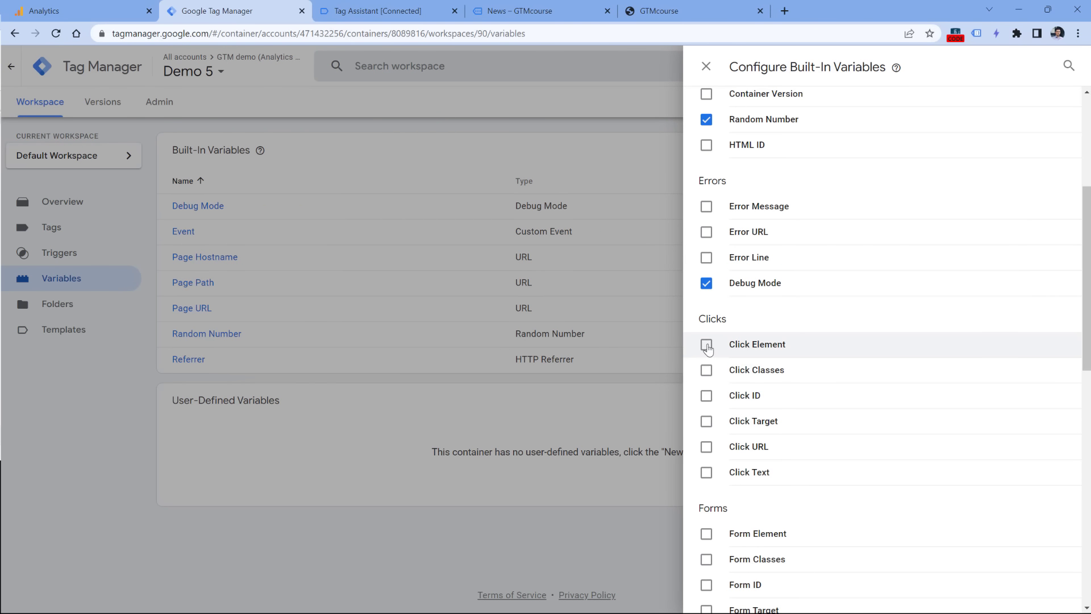
pyautogui.click(707, 370)
pyautogui.click(706, 395)
pyautogui.click(707, 421)
pyautogui.click(706, 446)
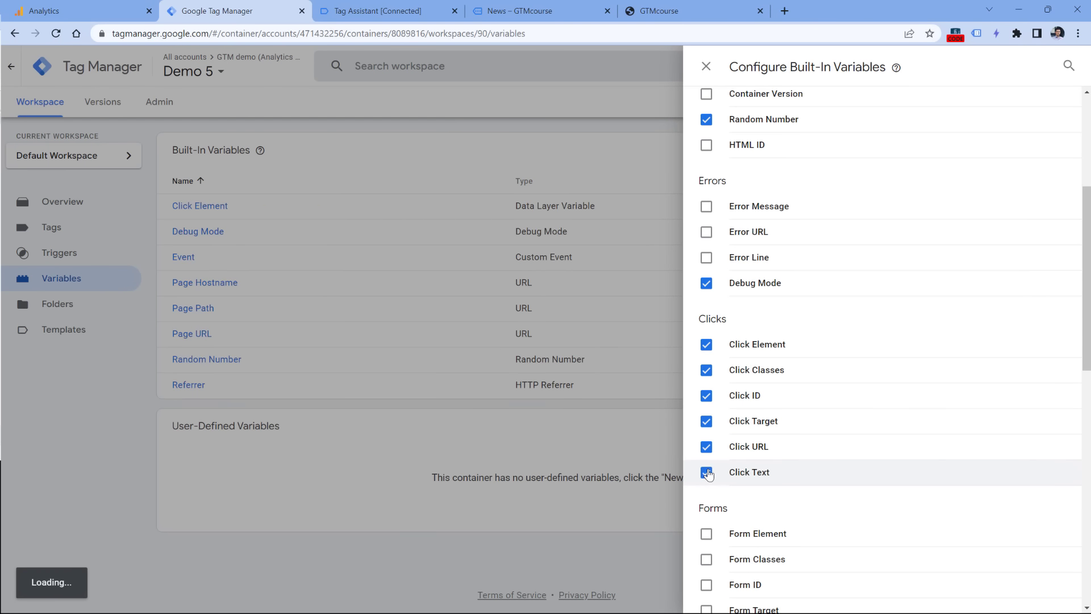
pyautogui.click(707, 472)
pyautogui.click(708, 69)
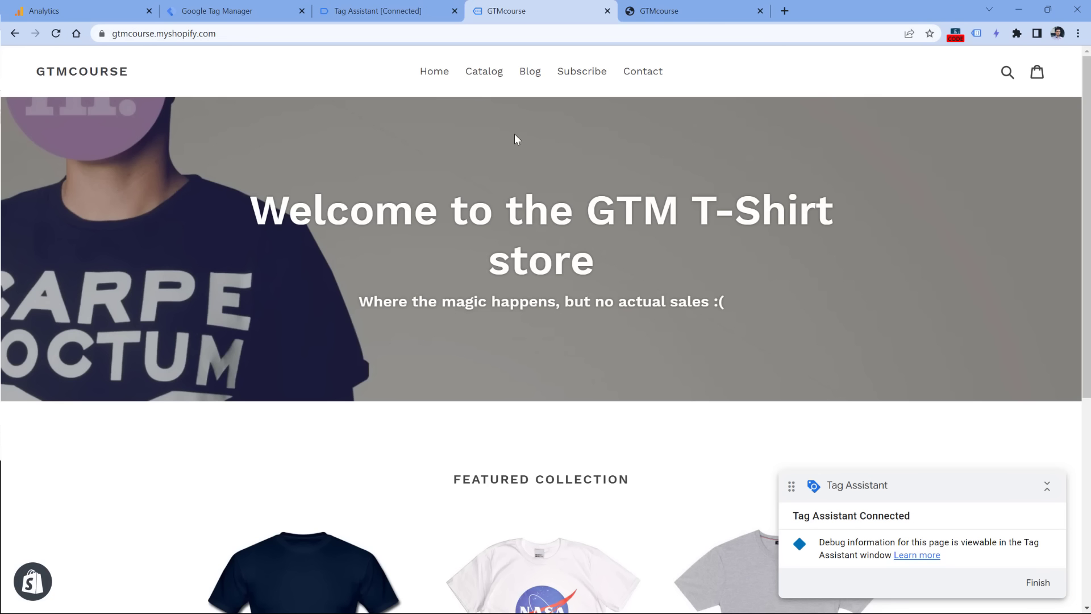
# - Follow the store's Catalog and Blog links in preview, then view the variables of the first Link Click event in Tag Assistant
pyautogui.click(492, 83)
pyautogui.click(531, 77)
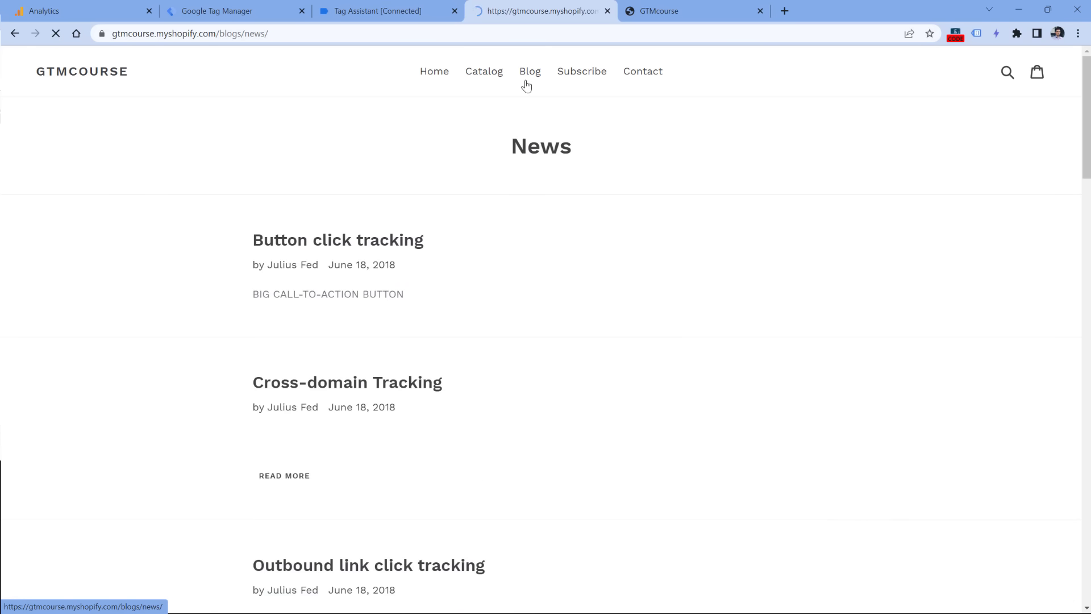
pyautogui.click(378, 11)
pyautogui.scroll(-4, 83, 249)
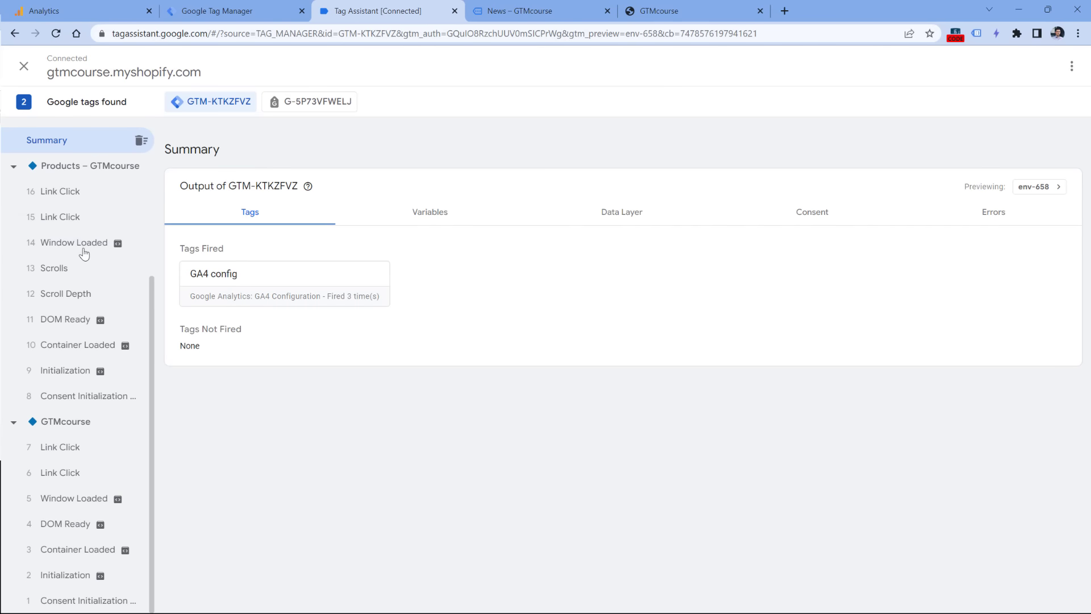
pyautogui.click(70, 473)
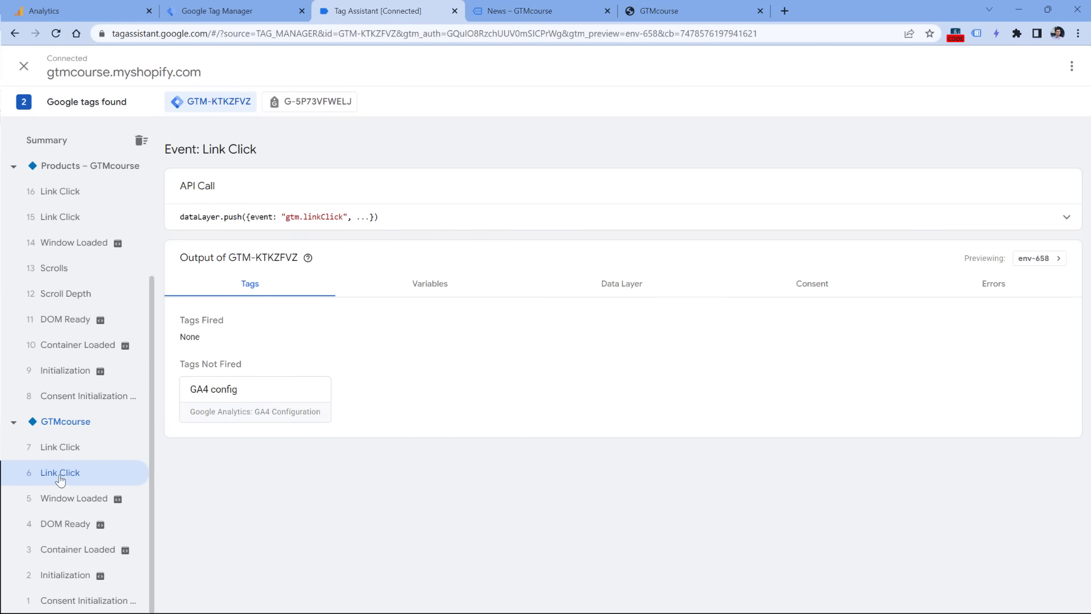
pyautogui.click(419, 290)
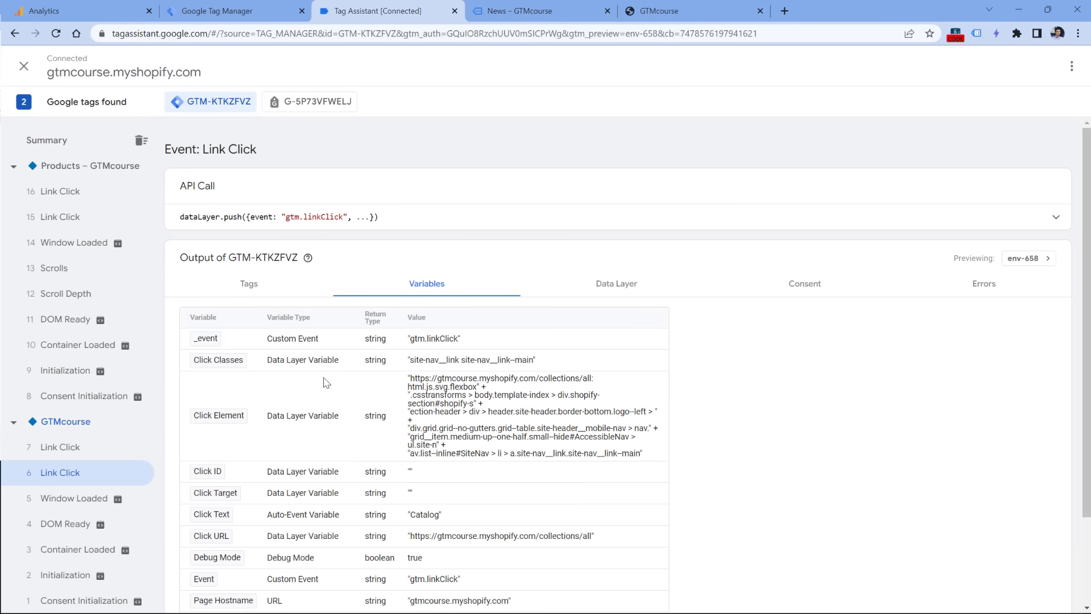
pyautogui.scroll(-2, 419, 291)
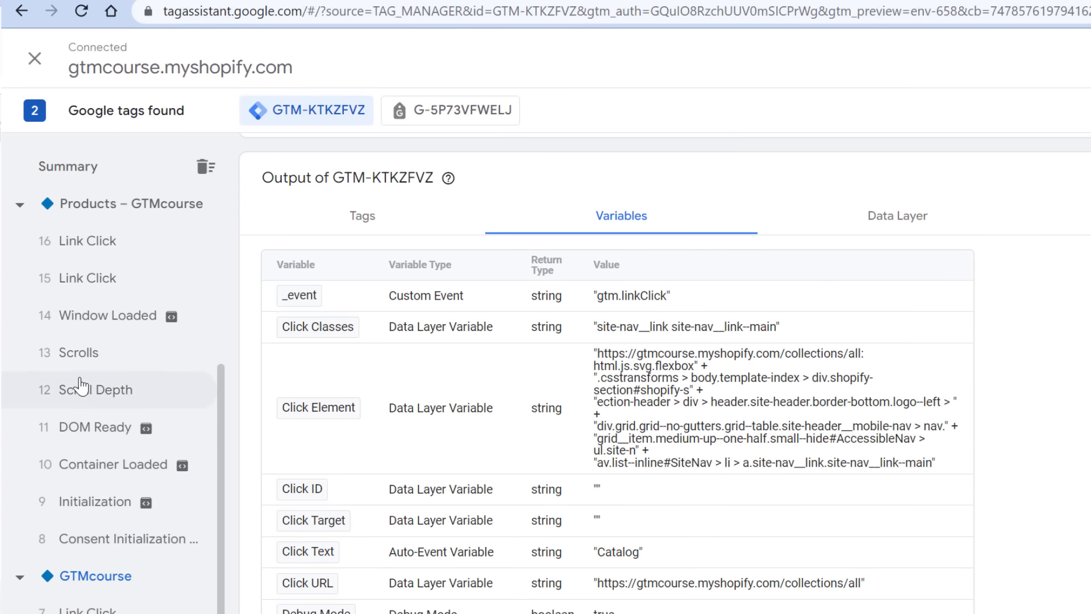
# - Examine the Click Classes value of the earlier Link Click event on the Products – GTMcourse page
pyautogui.click(117, 279)
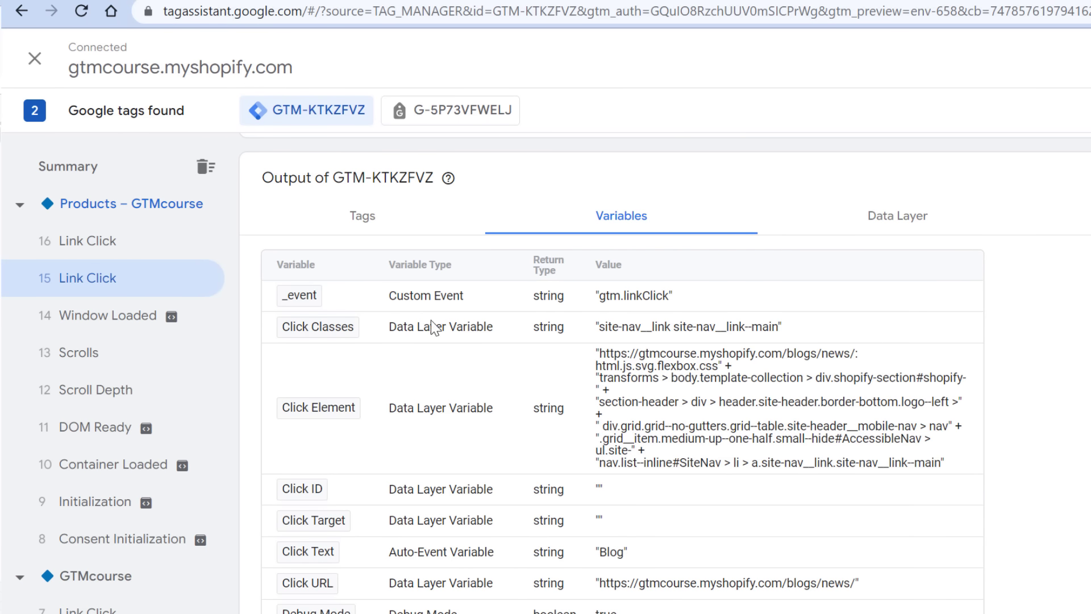
pyautogui.moveTo(599, 326); pyautogui.dragTo(780, 330)
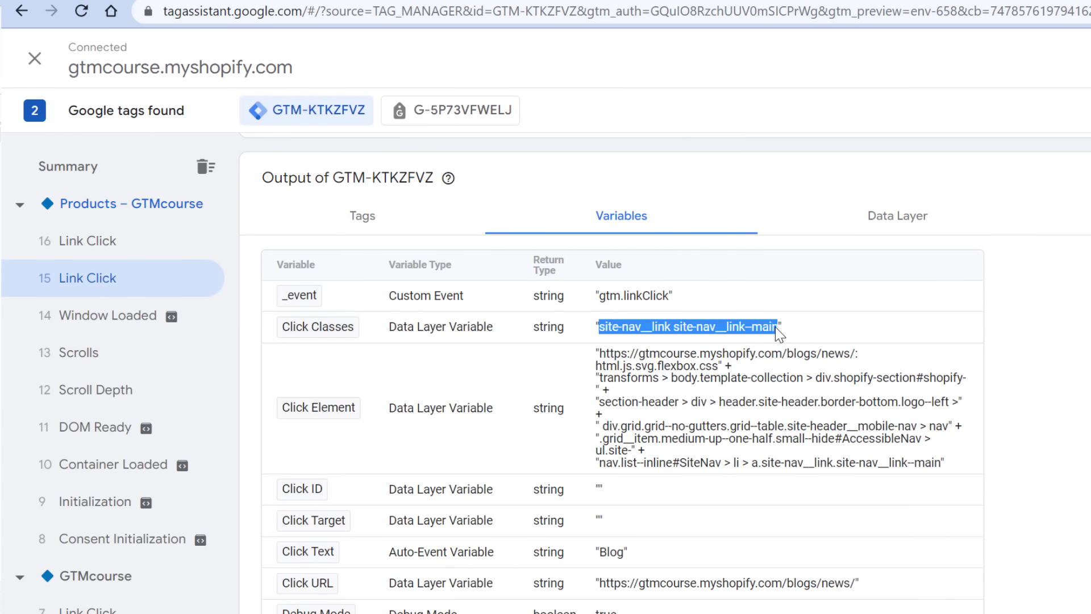
pyautogui.click(762, 336)
pyautogui.moveTo(680, 327); pyautogui.dragTo(778, 334)
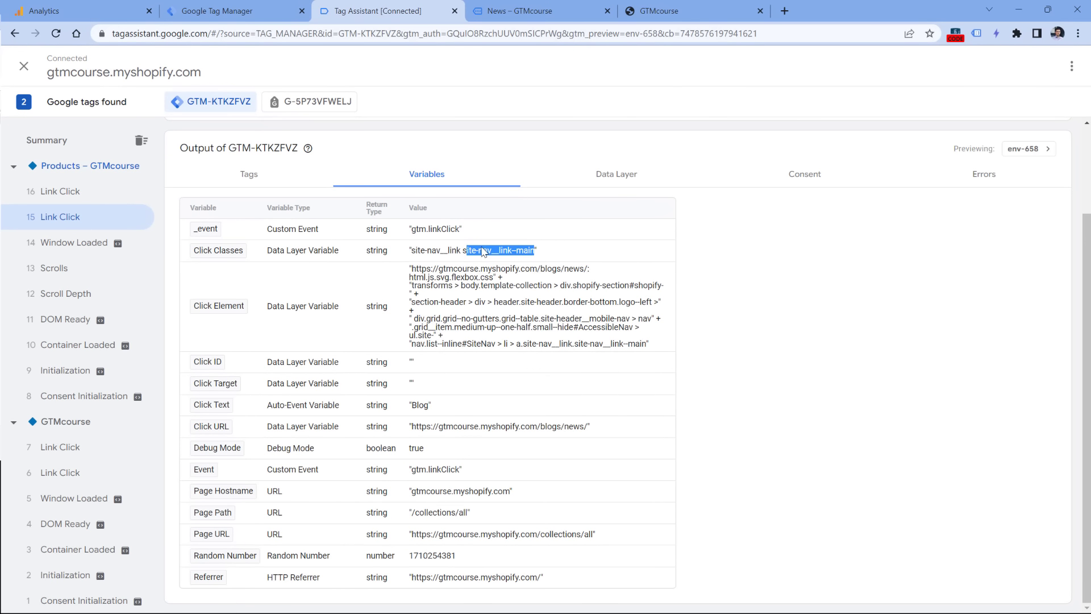
# - Check the store's navigation menu links against the click variables recorded in Tag Assistant
pyautogui.click(540, 10)
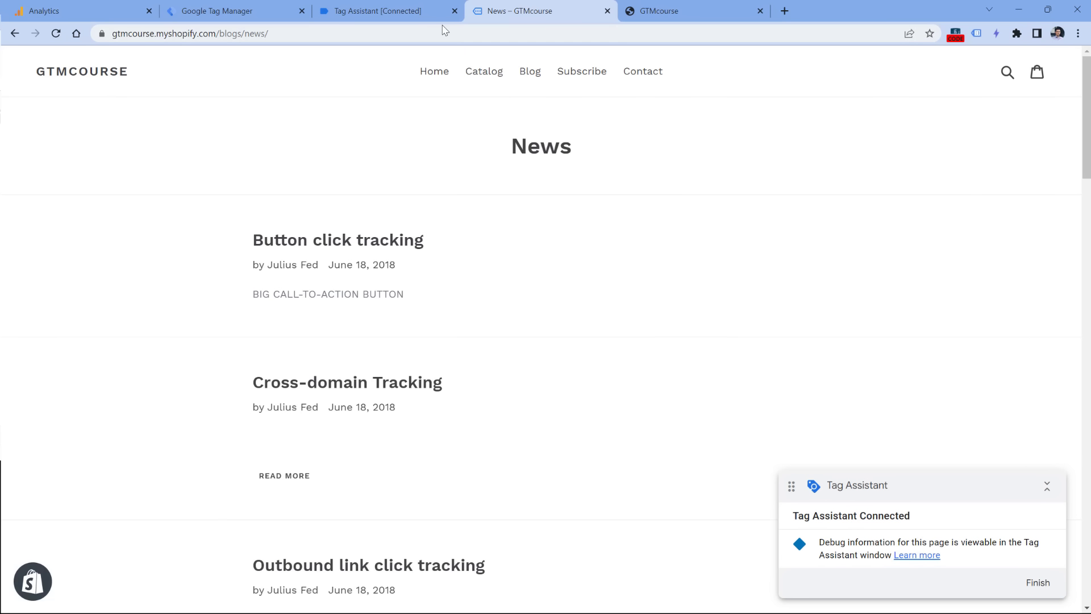
pyautogui.click(434, 11)
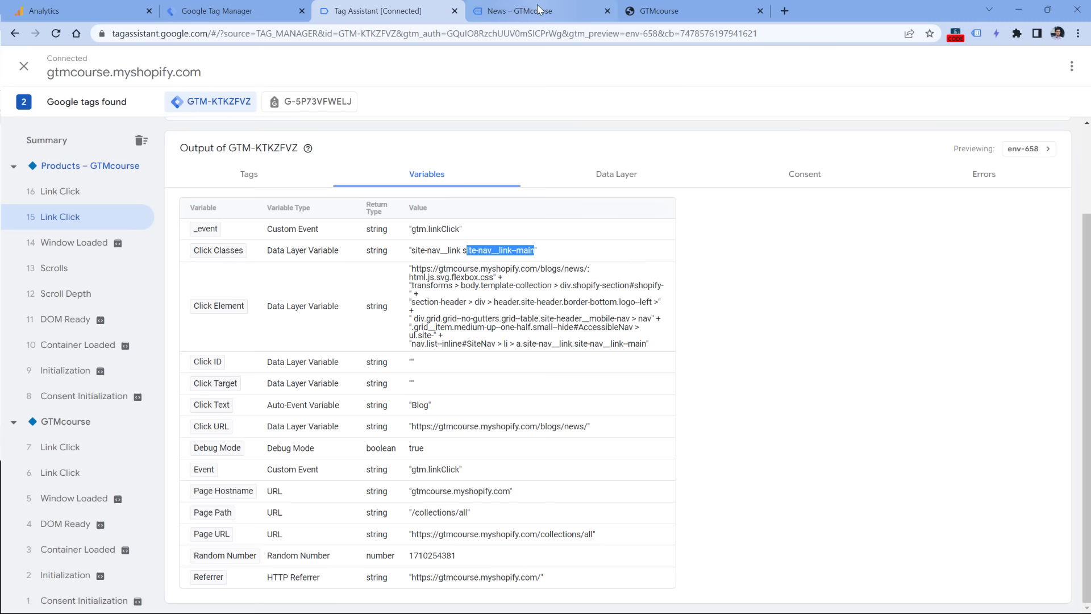
pyautogui.click(521, 11)
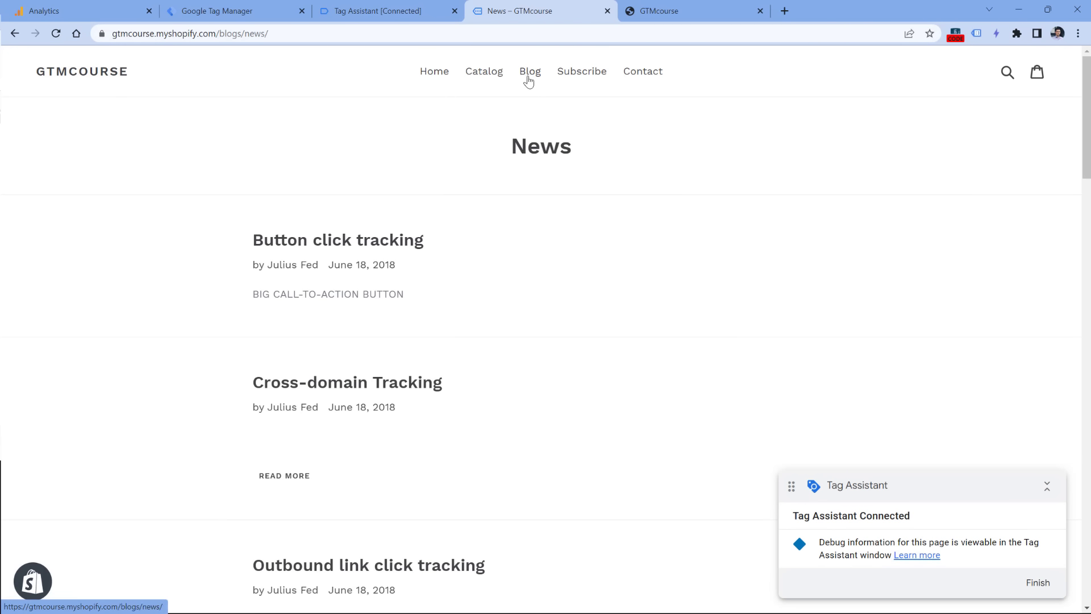
pyautogui.click(378, 11)
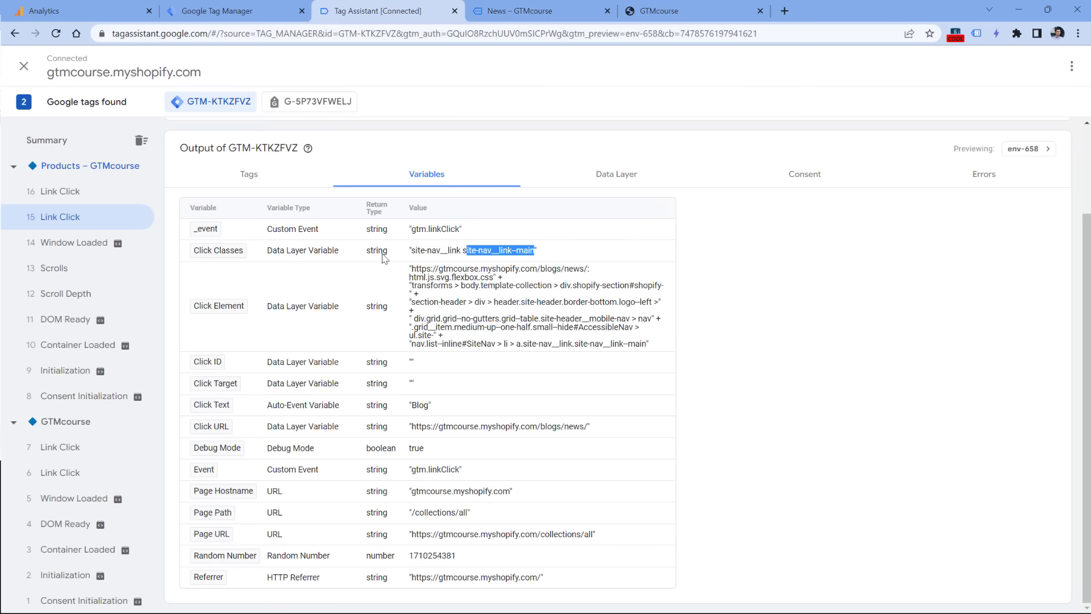
# - Copy the class site-nav__link--main from the Click Classes value of the first Link Click event on the GTMcourse page
pyautogui.moveTo(464, 251); pyautogui.dragTo(534, 251)
pyautogui.click(71, 473)
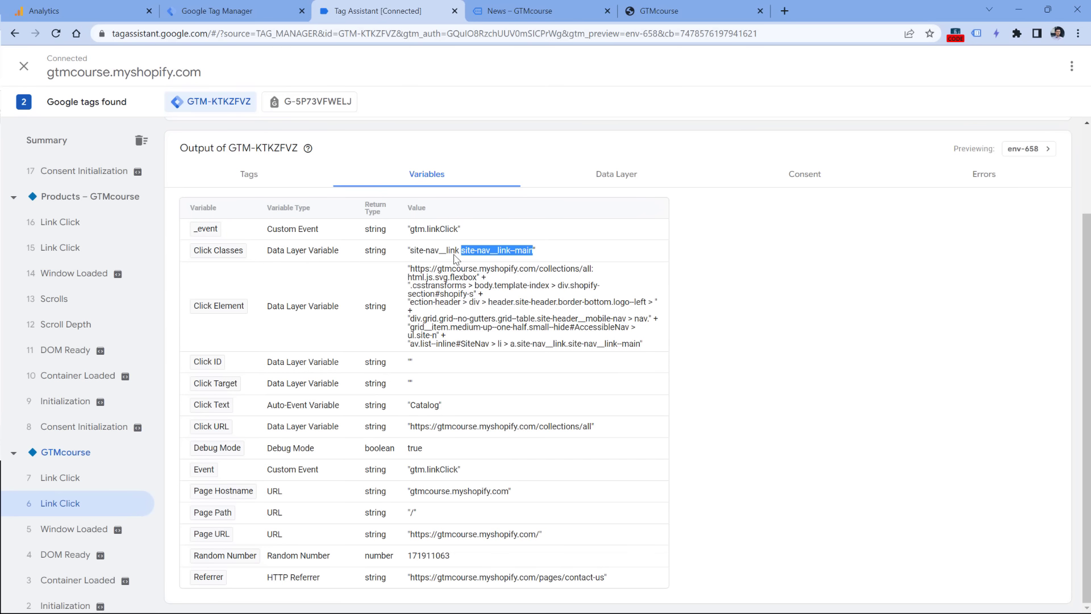
pyautogui.rightClick(481, 250)
pyautogui.click(500, 260)
# - In Tag Manager, limit the All link clicks trigger to Some Link Clicks where Click Classes contains site-nav__link--main
pyautogui.click(219, 7)
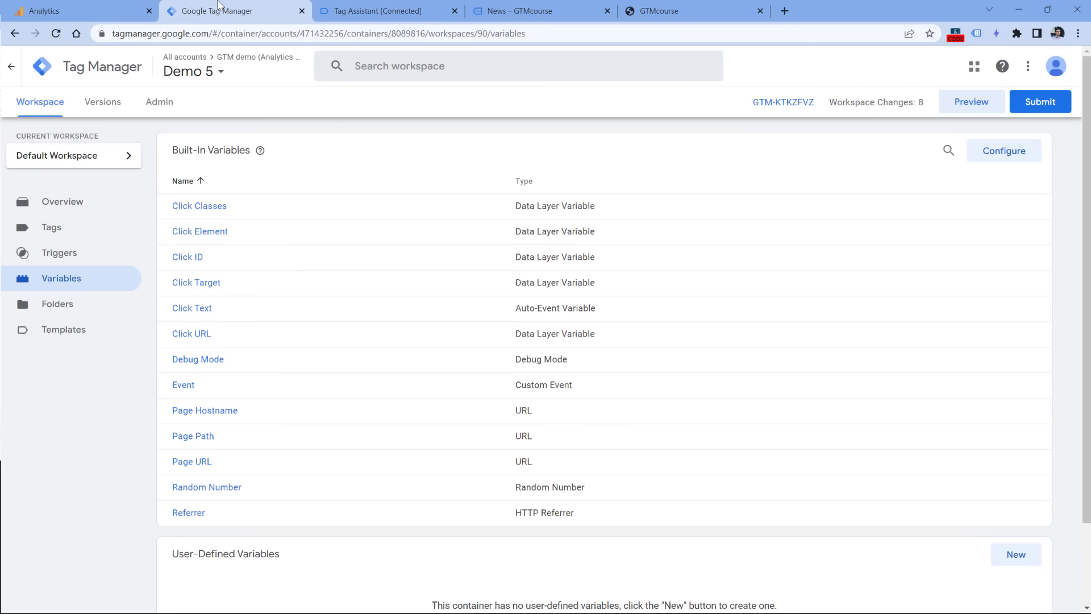
pyautogui.click(59, 255)
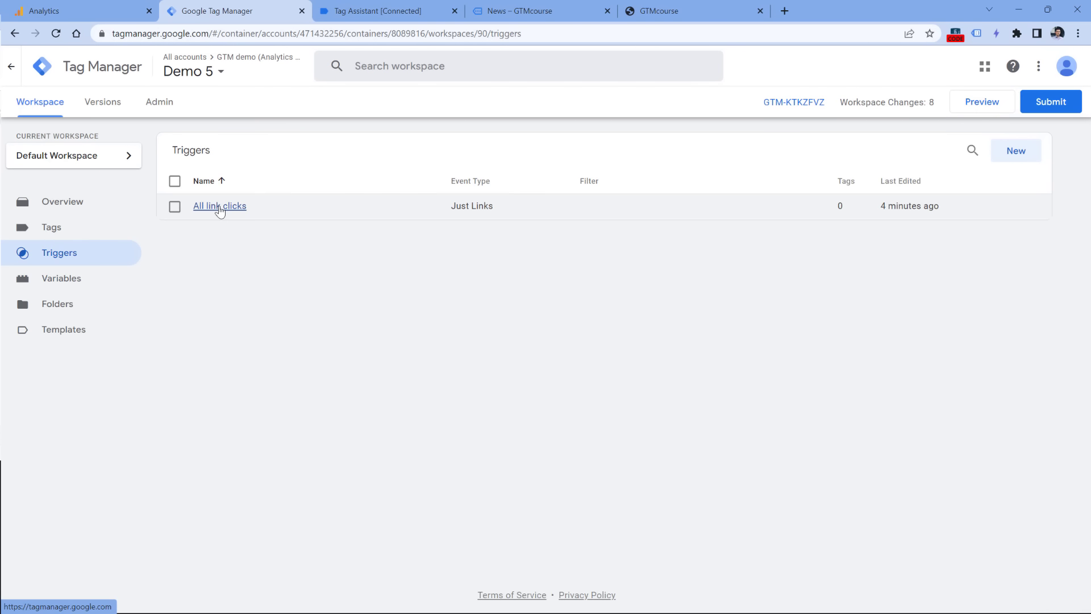
pyautogui.click(220, 207)
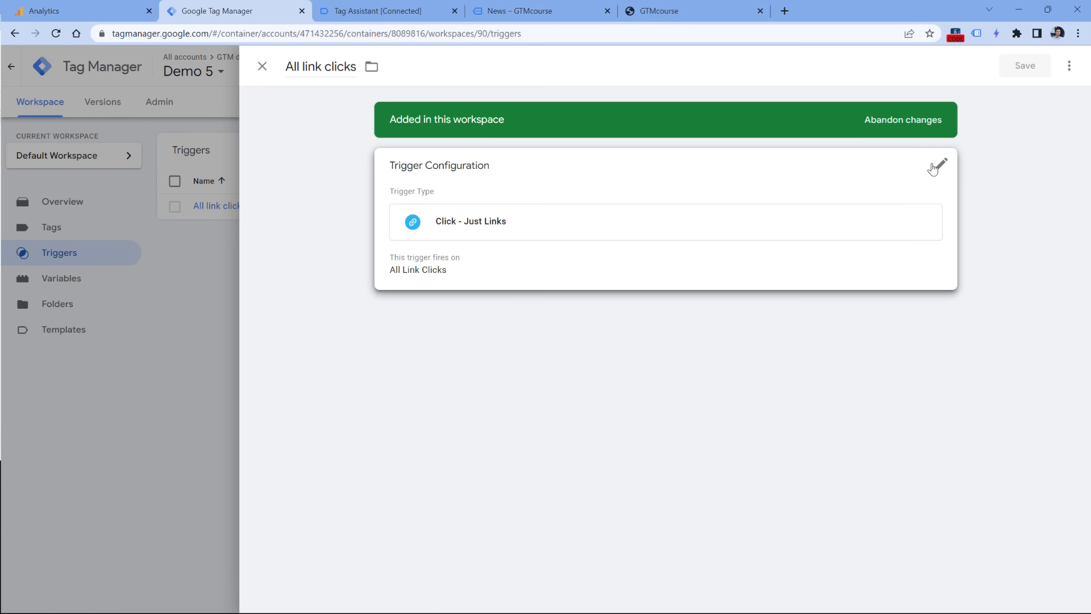
pyautogui.click(939, 165)
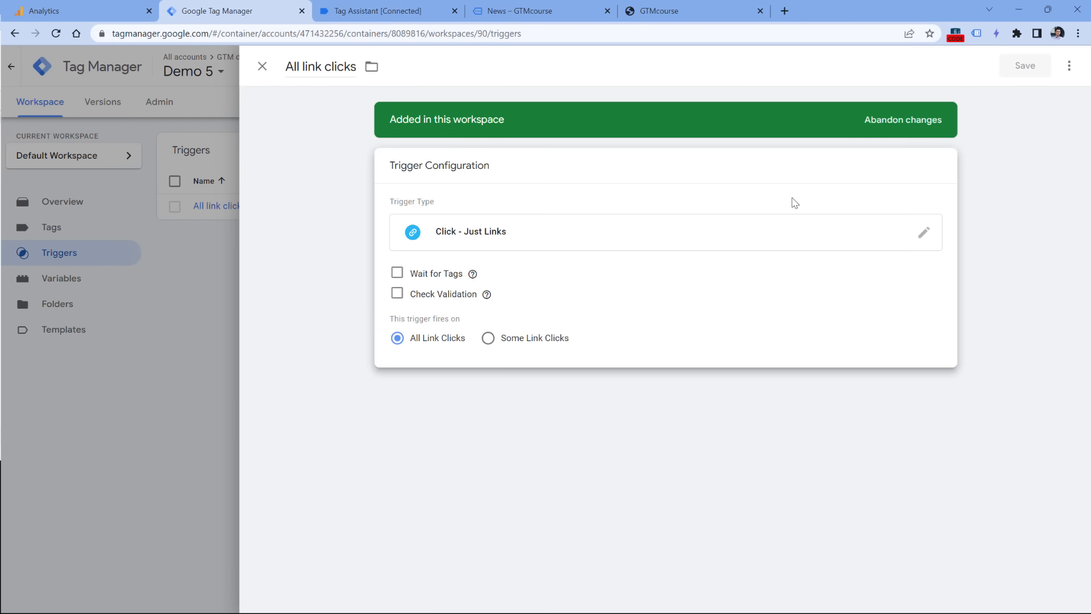
pyautogui.click(487, 339)
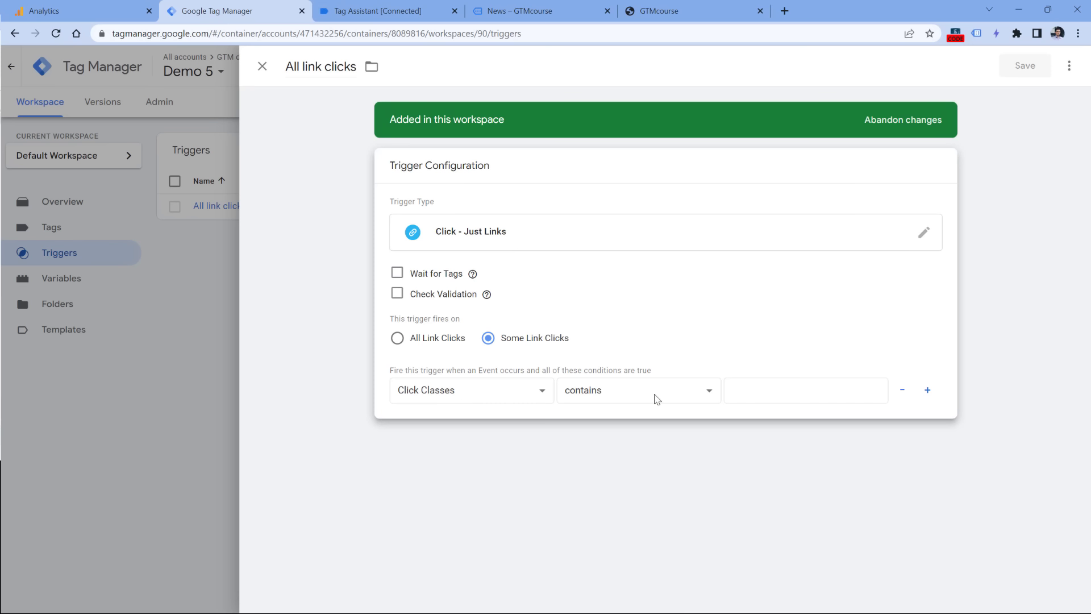
pyautogui.click(770, 392)
pyautogui.hotkey('ctrl', 'v')
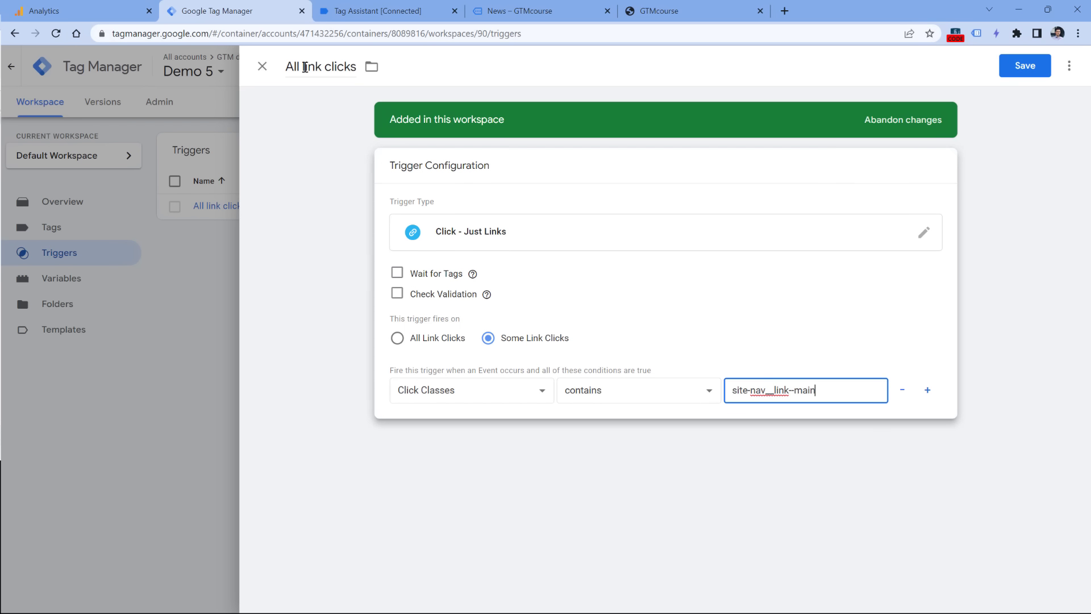
# - Rename the link click trigger as "link click - menu" and save it
pyautogui.click(306, 67)
pyautogui.write('link click - menu')
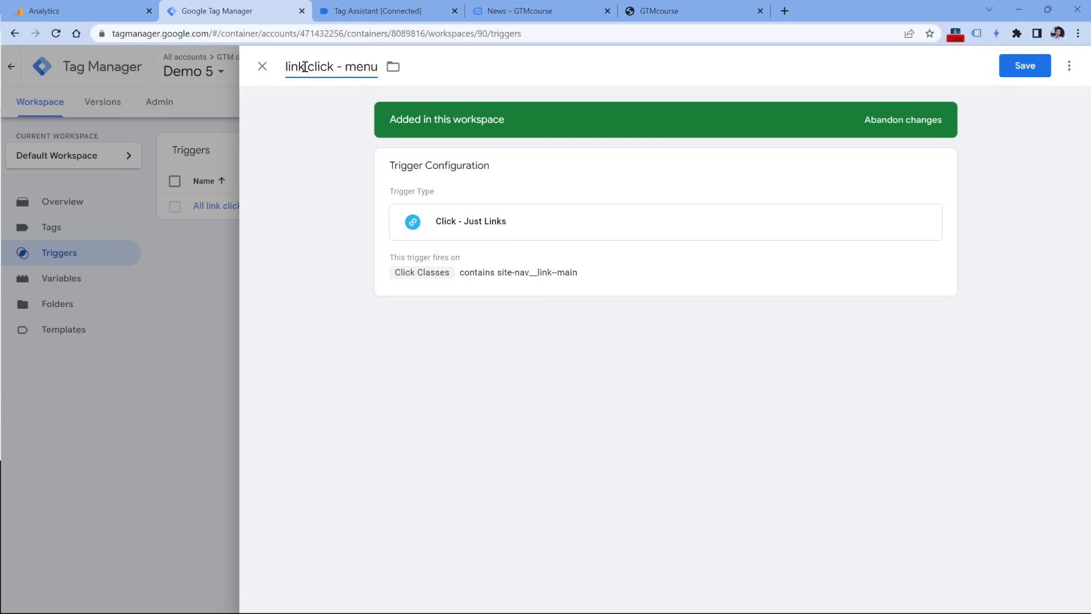
pyautogui.click(1026, 65)
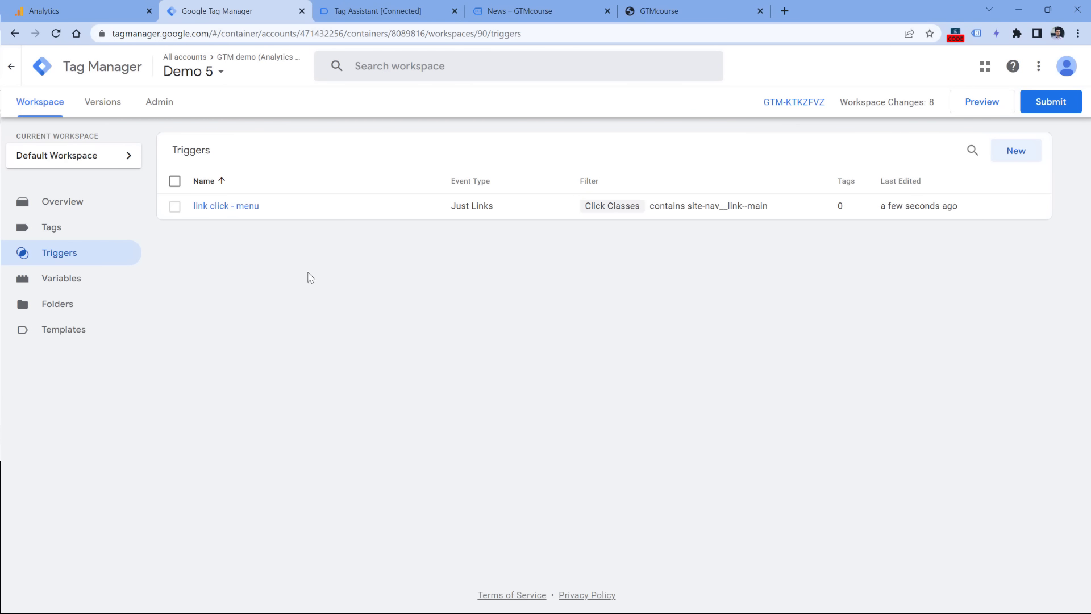
# - Switch to Tag Assistant and examine the Click Text and Click URL values of the first Link Click event
pyautogui.click(392, 11)
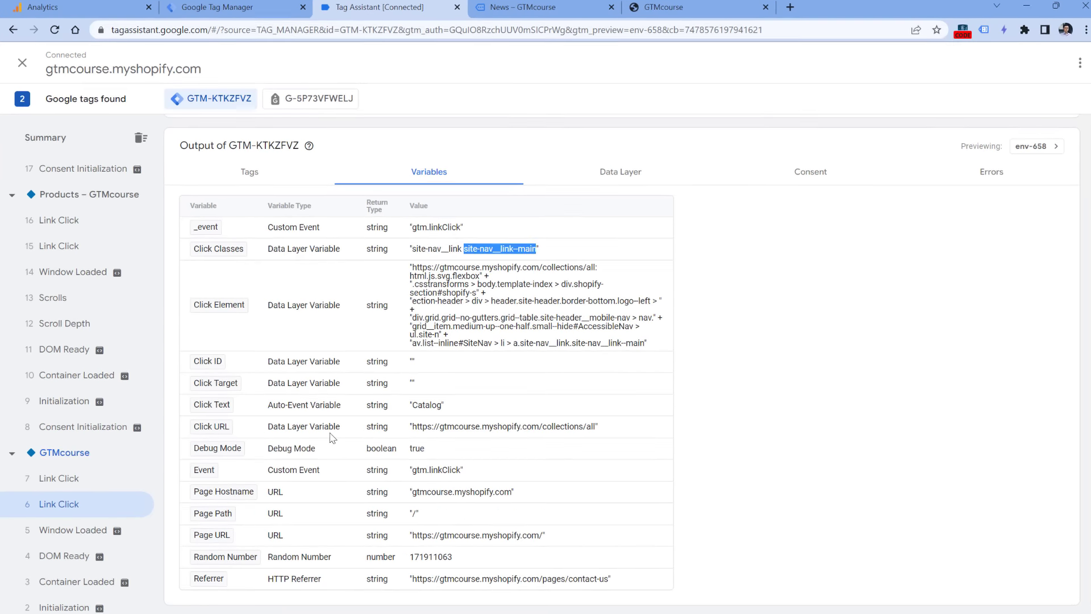
pyautogui.doubleClick(427, 405)
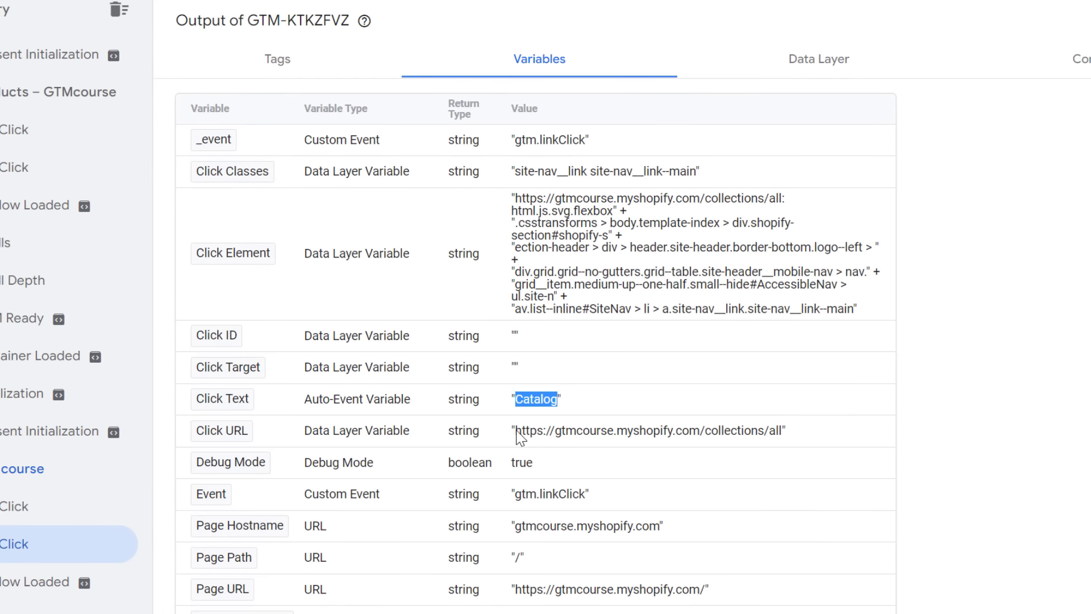
pyautogui.moveTo(517, 431); pyautogui.dragTo(747, 436)
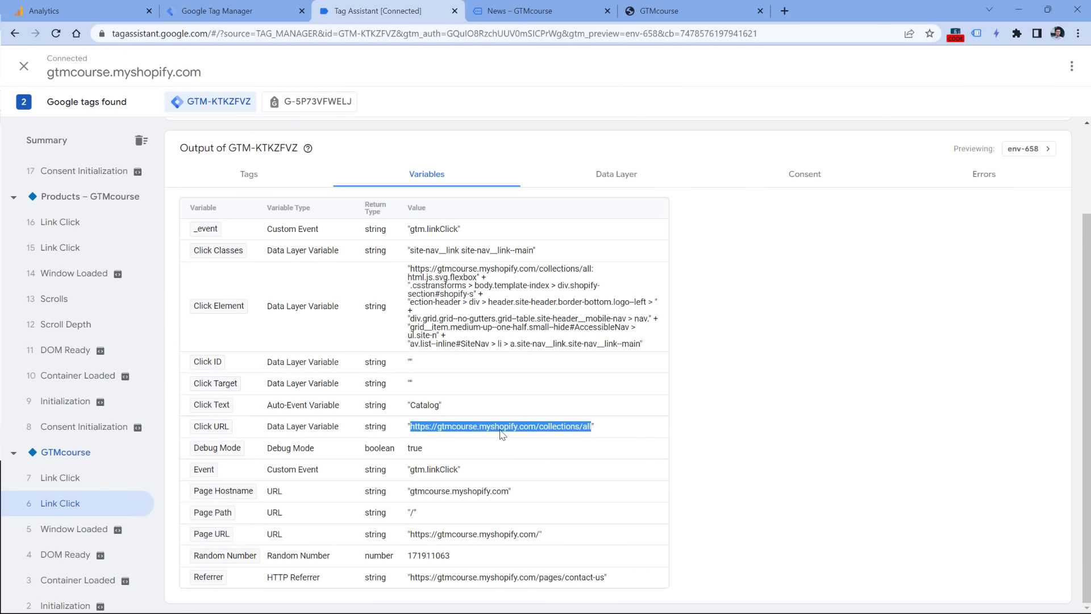
# - Return to Tag Manager and create a new tag of type Google Analytics: GA4 Event
pyautogui.click(244, 12)
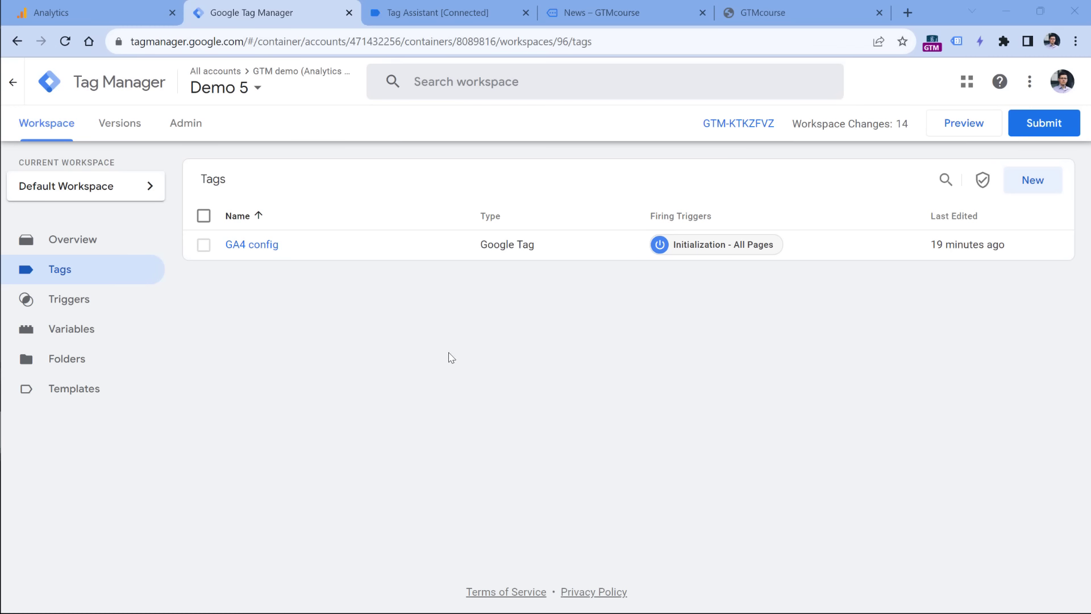
pyautogui.click(1034, 188)
pyautogui.click(430, 225)
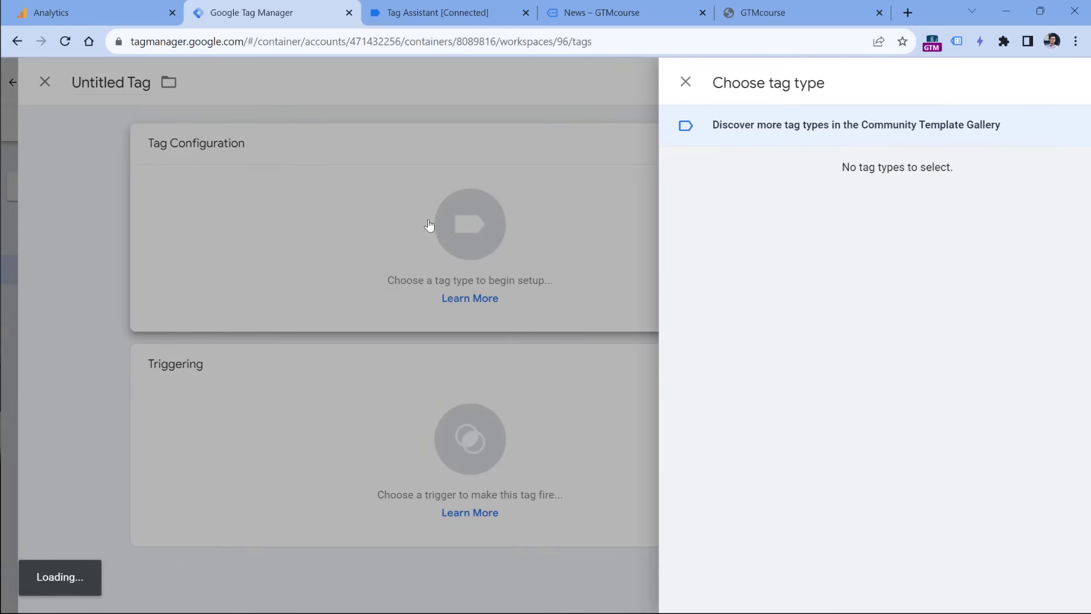
pyautogui.click(756, 208)
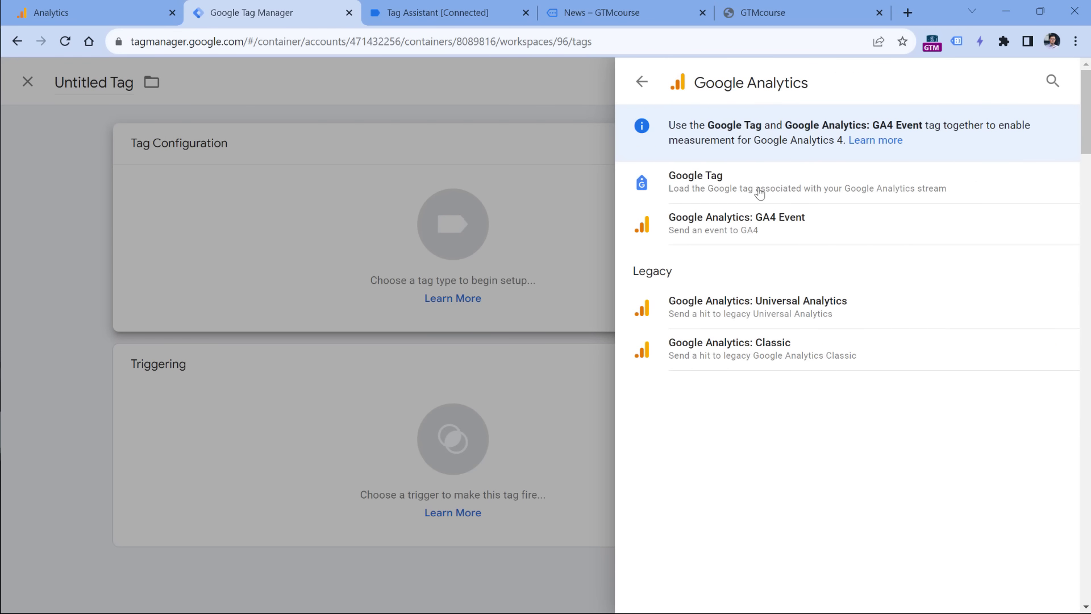
pyautogui.click(756, 229)
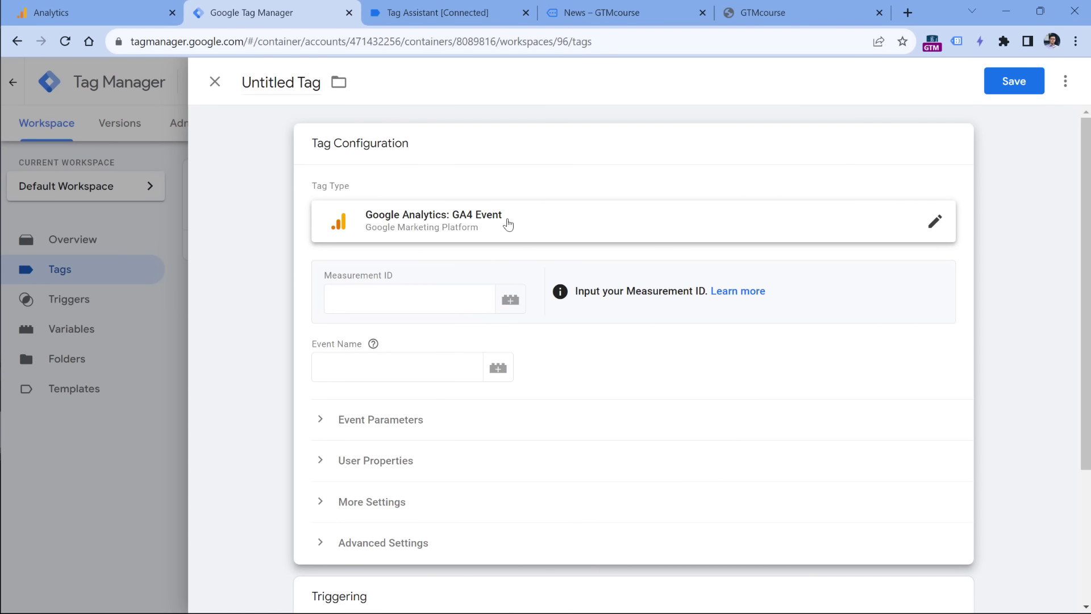
# - Copy the measurement ID from the Website stream details in Analytics and paste it into the new event tag's Measurement ID
pyautogui.click(417, 297)
pyautogui.click(98, 12)
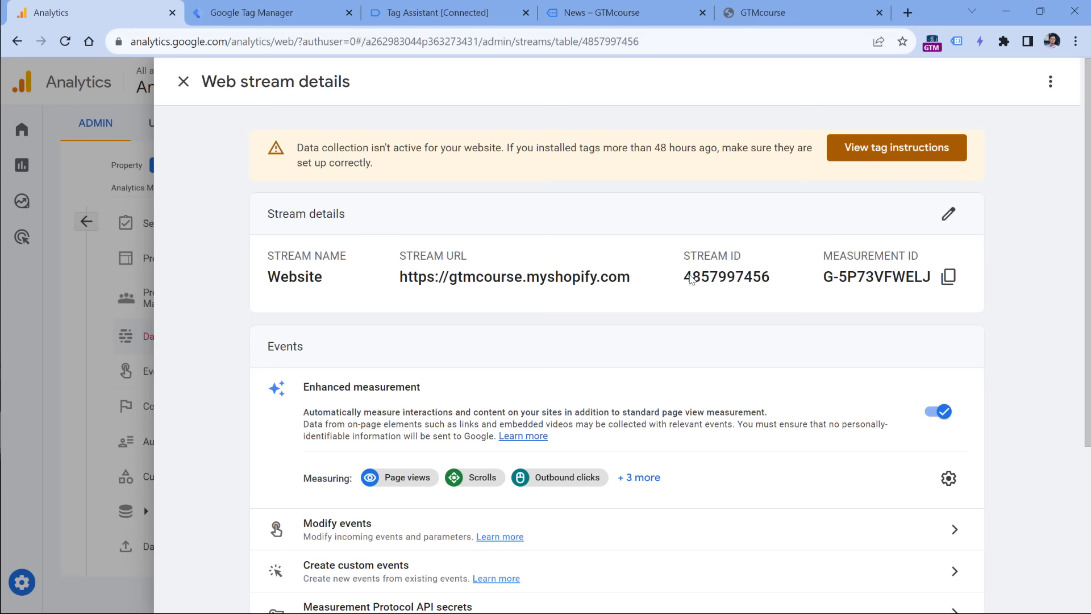
pyautogui.click(949, 277)
pyautogui.click(948, 277)
pyautogui.click(267, 12)
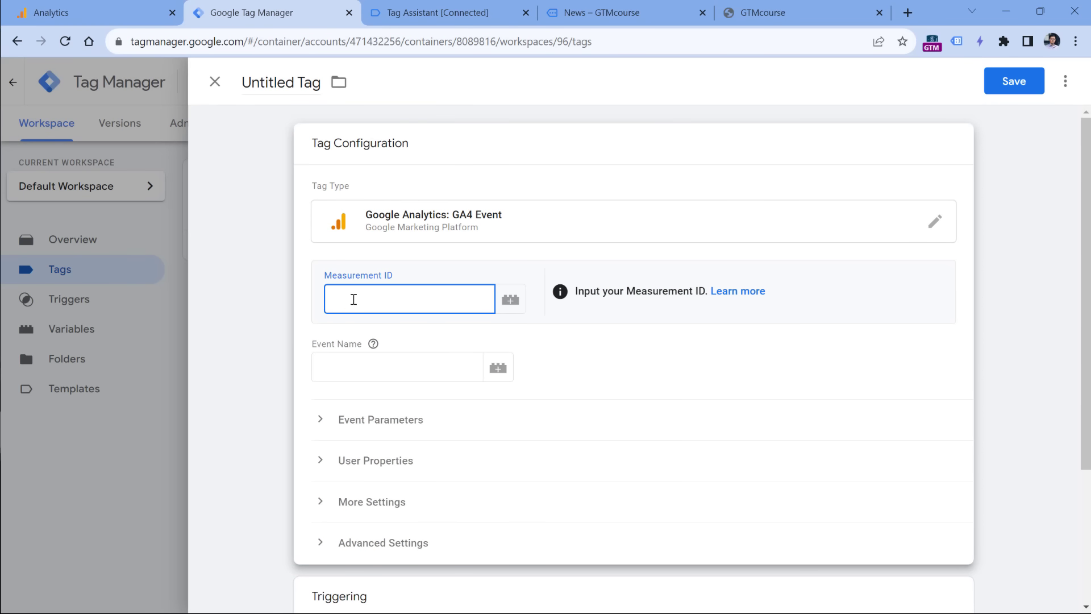
pyautogui.hotkey('ctrl', 'v')
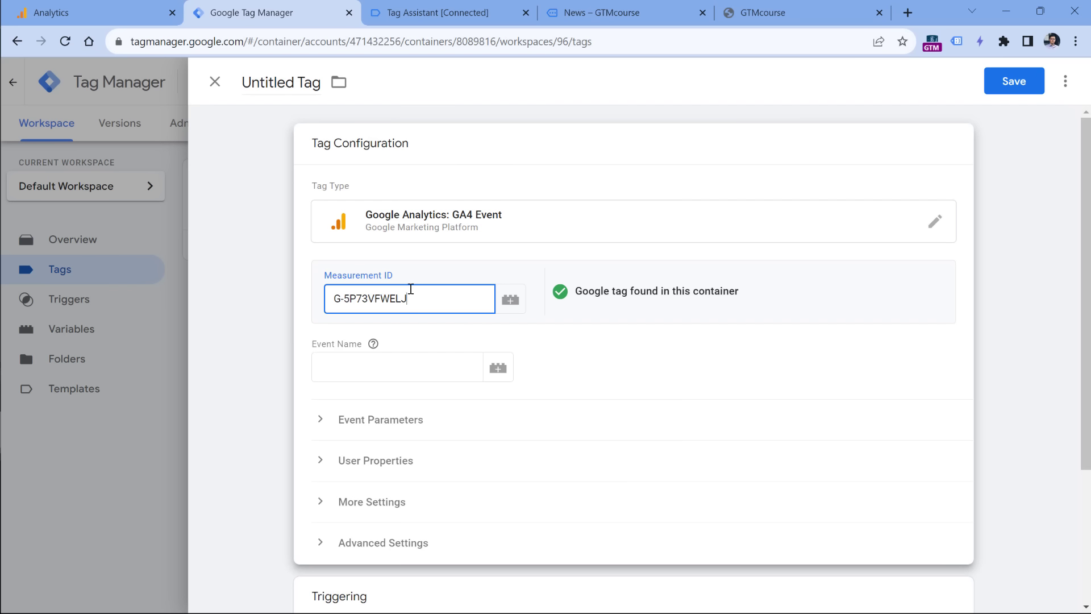
# - Replace the tag's Measurement ID with {{constant - ga4 measurement id}} and set the event name to menu_link_click
pyautogui.moveTo(415, 296); pyautogui.dragTo(331, 296)
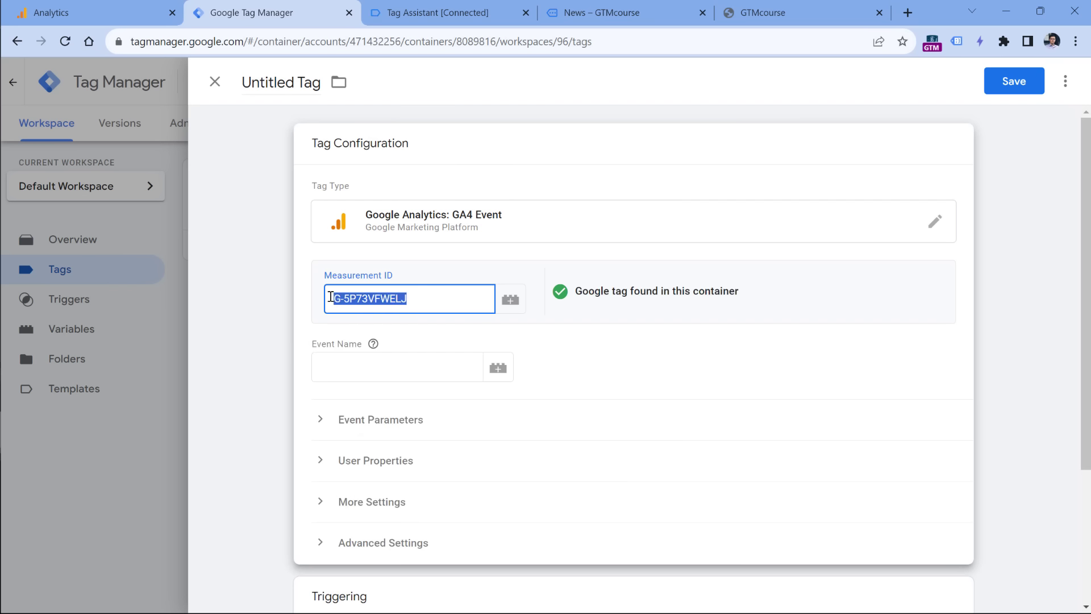
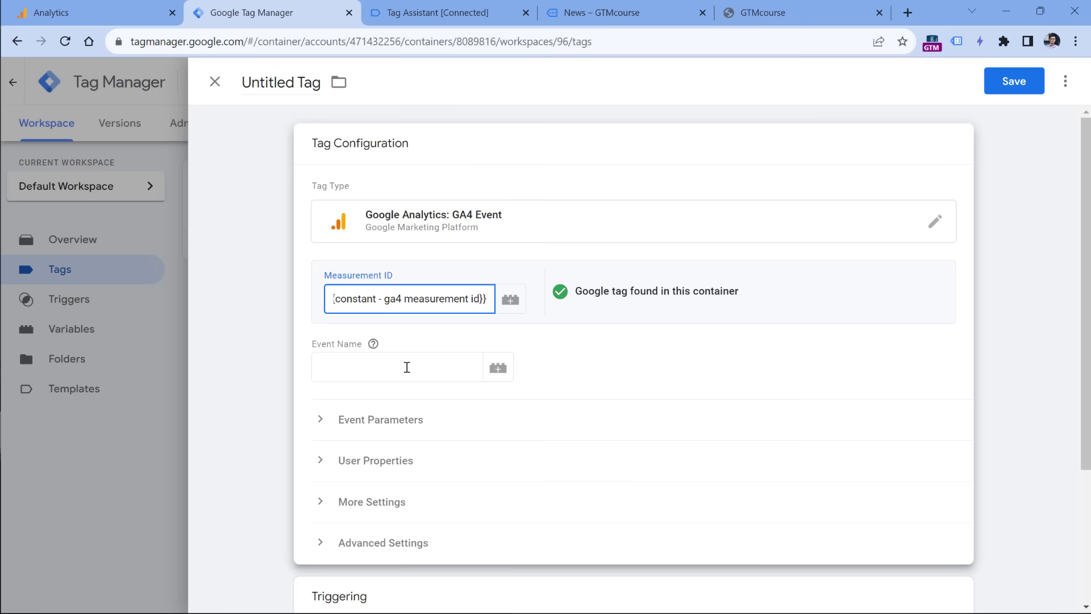
pyautogui.click(403, 366)
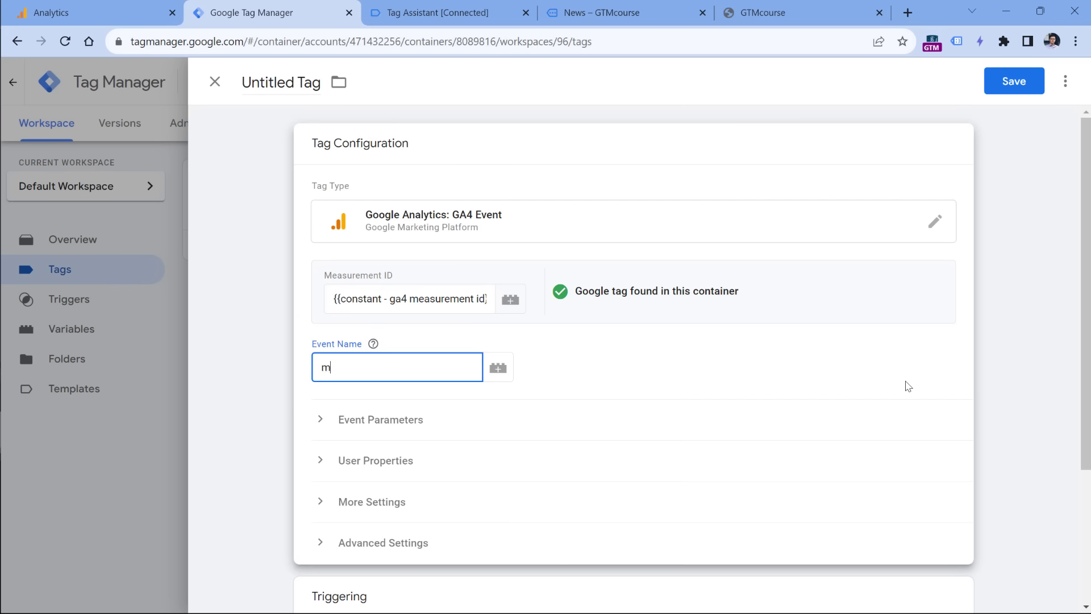
pyautogui.write('enu_link_click')
# - Compare the store's navigation menu with the Click Text and Click URL values of the latest GTMcourse Link Click event in Tag Assistant
pyautogui.click(601, 17)
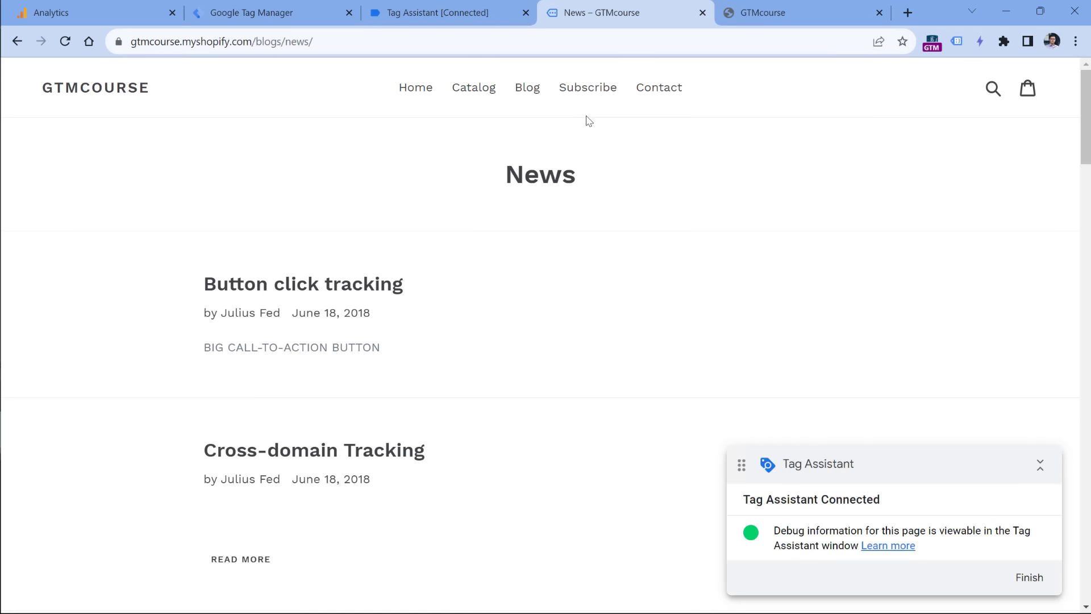
pyautogui.click(270, 16)
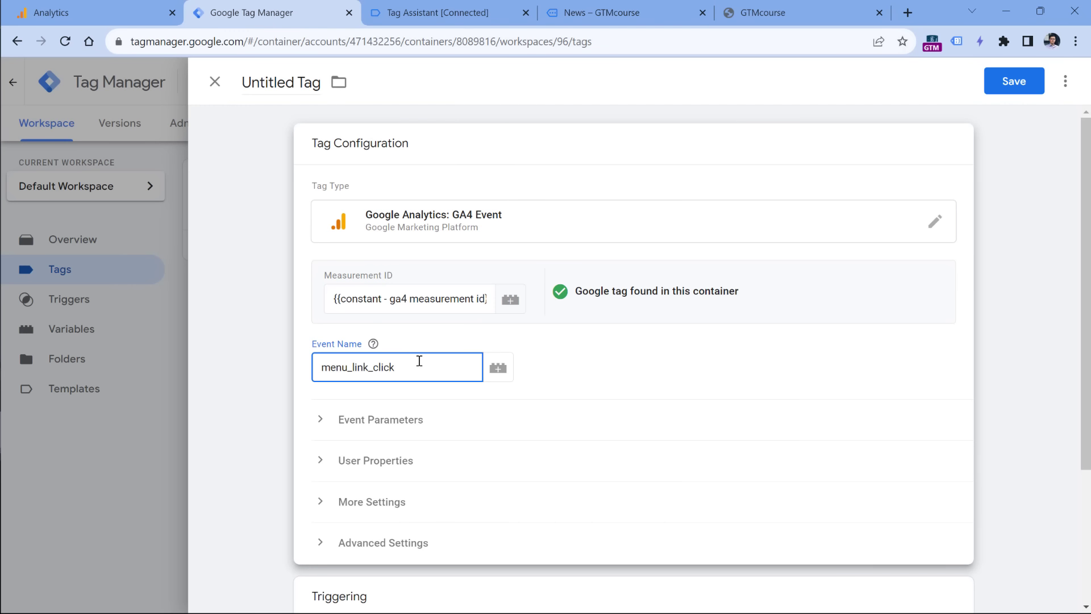
pyautogui.click(460, 13)
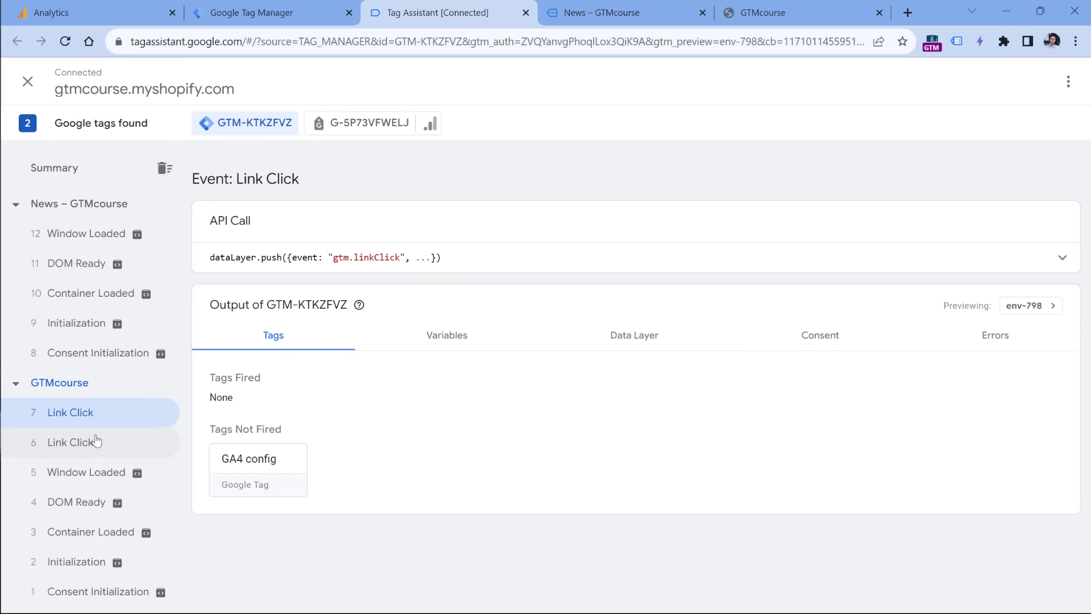
pyautogui.click(447, 339)
pyautogui.scroll(-4, 449, 392)
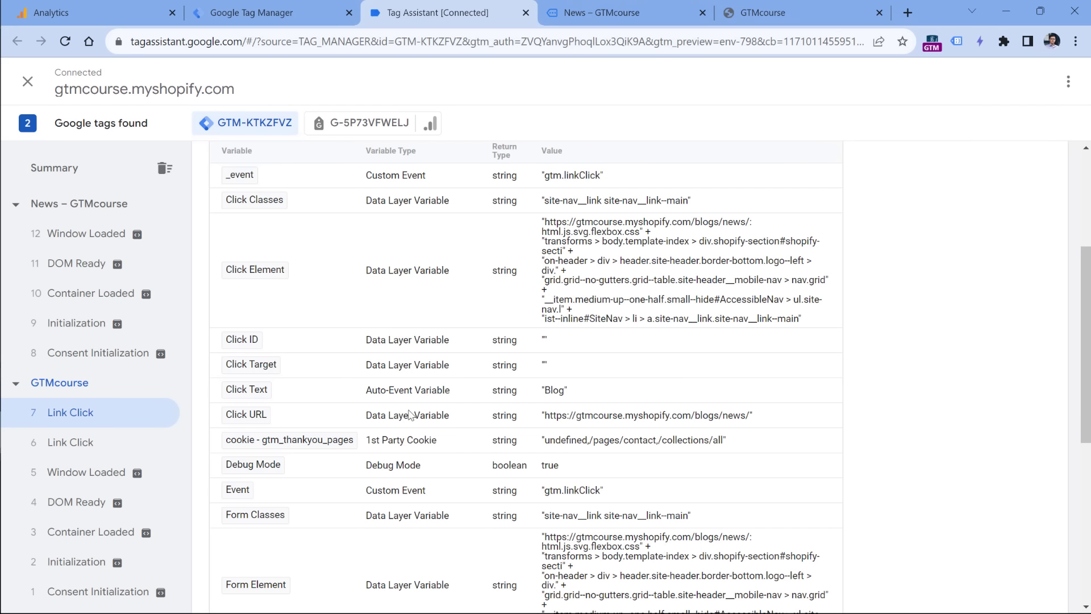
pyautogui.doubleClick(553, 392)
pyautogui.moveTo(544, 415); pyautogui.dragTo(751, 430)
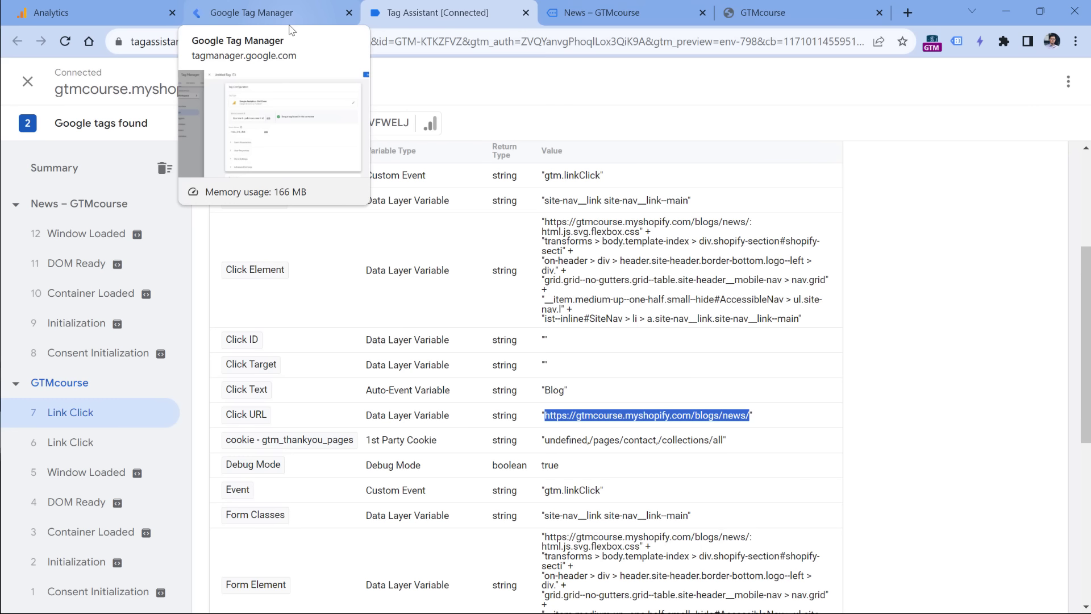
pyautogui.click(603, 12)
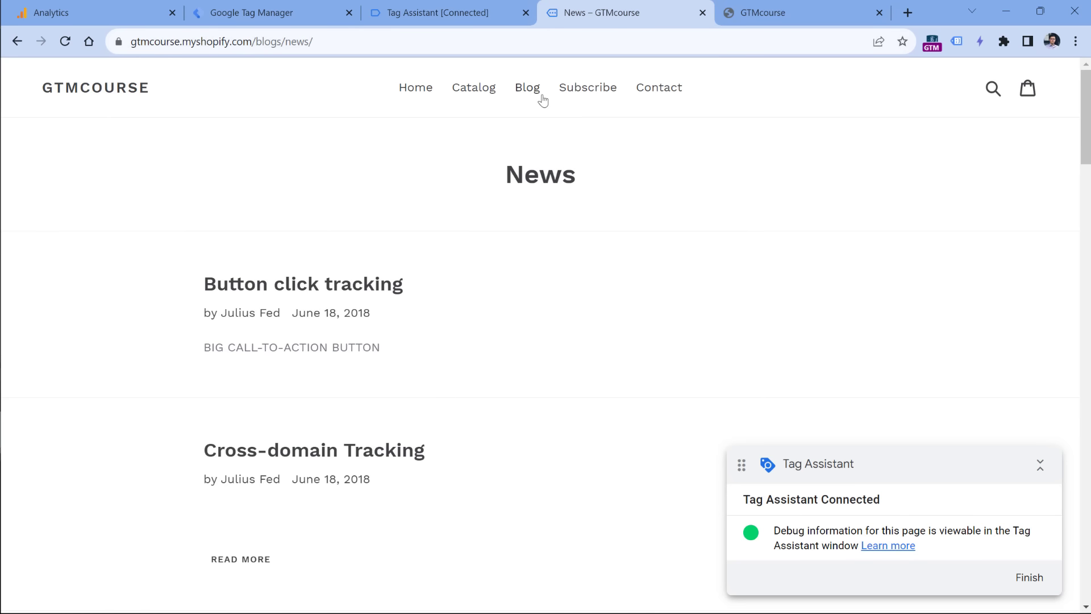
# - Back in Tag Manager, add two empty event parameter rows to the menu_link_click tag
pyautogui.click(305, 14)
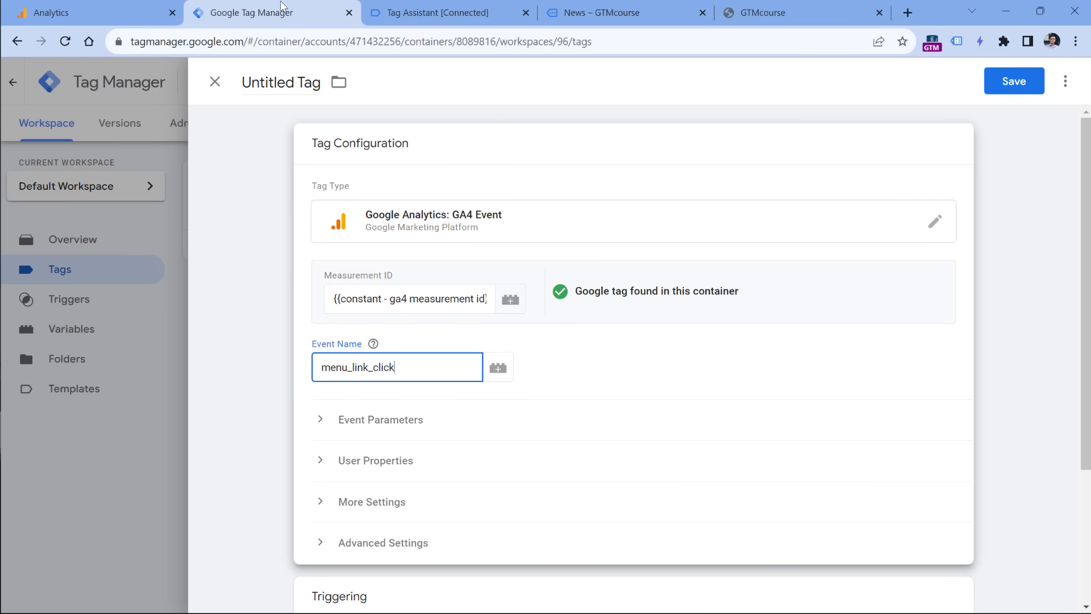
pyautogui.click(343, 420)
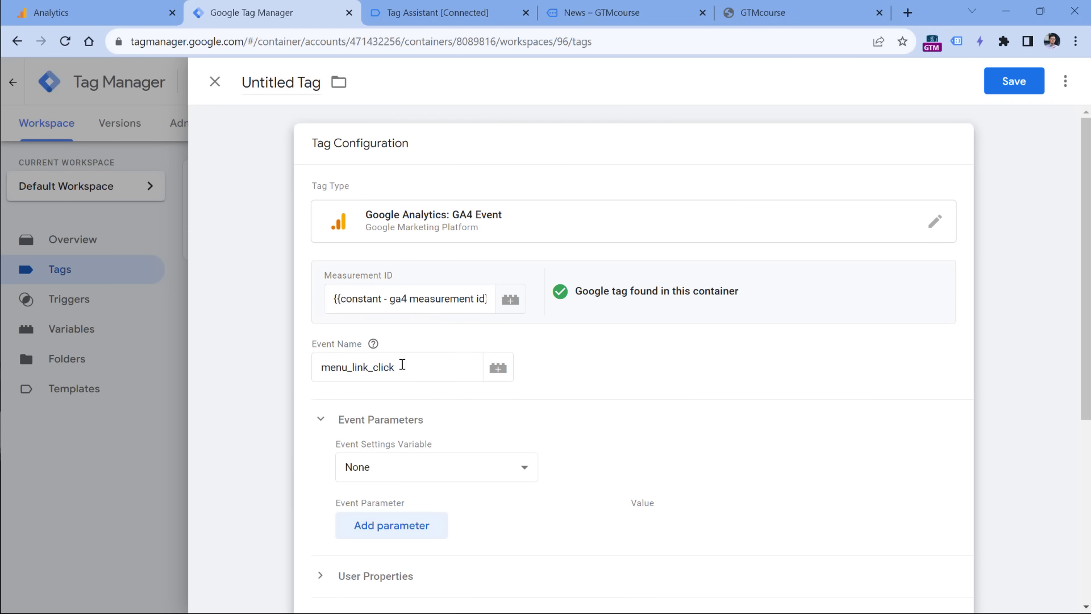
pyautogui.click(398, 526)
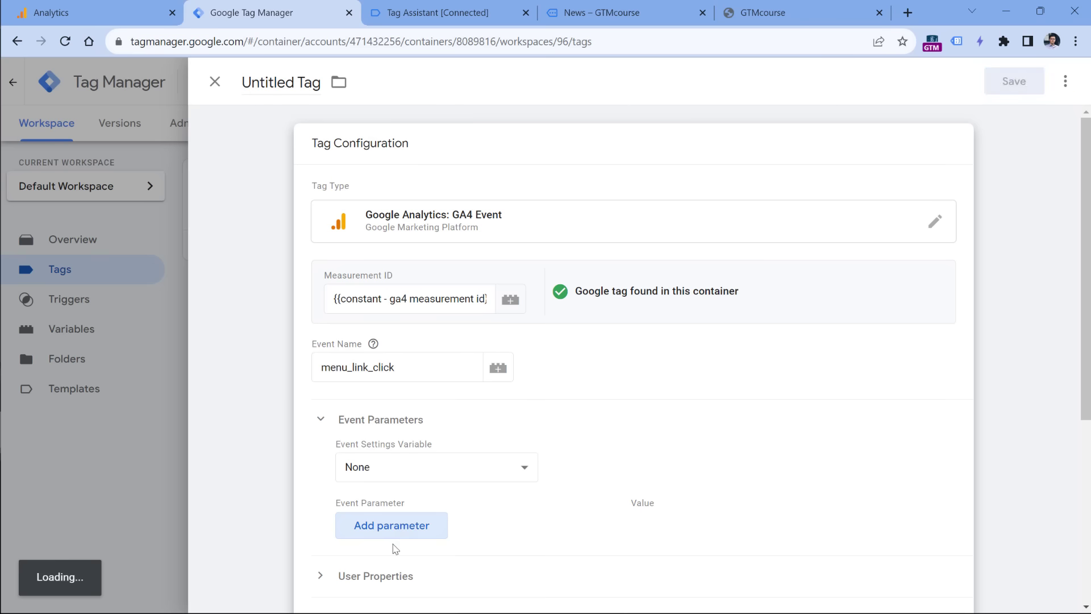
pyautogui.click(392, 570)
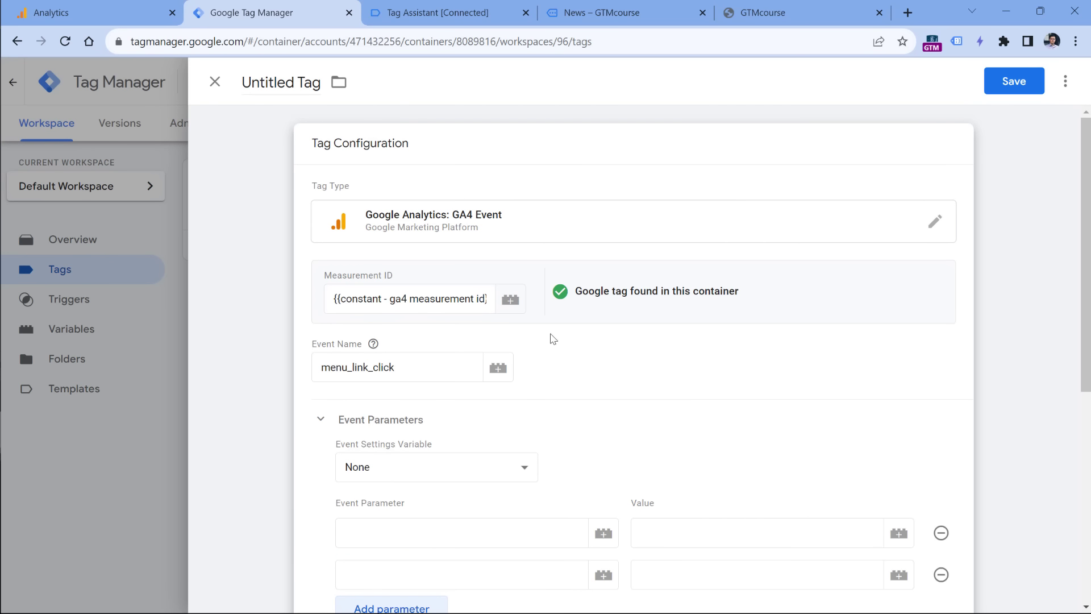
# - Enter link_url as the first event parameter, replace it with link_text, and check the parameter's recognition mark
pyautogui.scroll(-1, 555, 332)
pyautogui.click(485, 461)
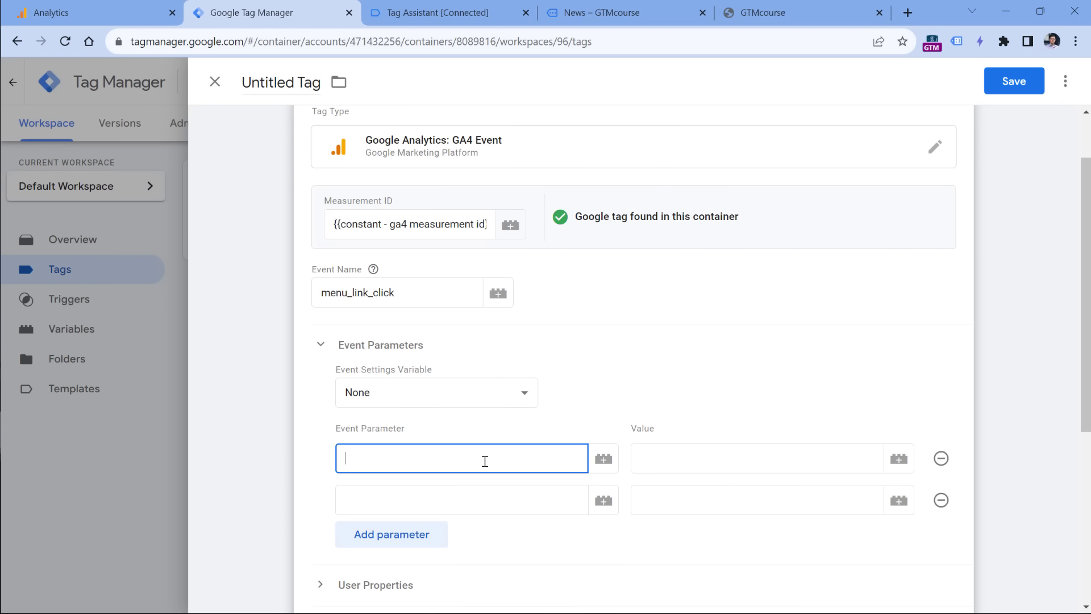
pyautogui.write('l')
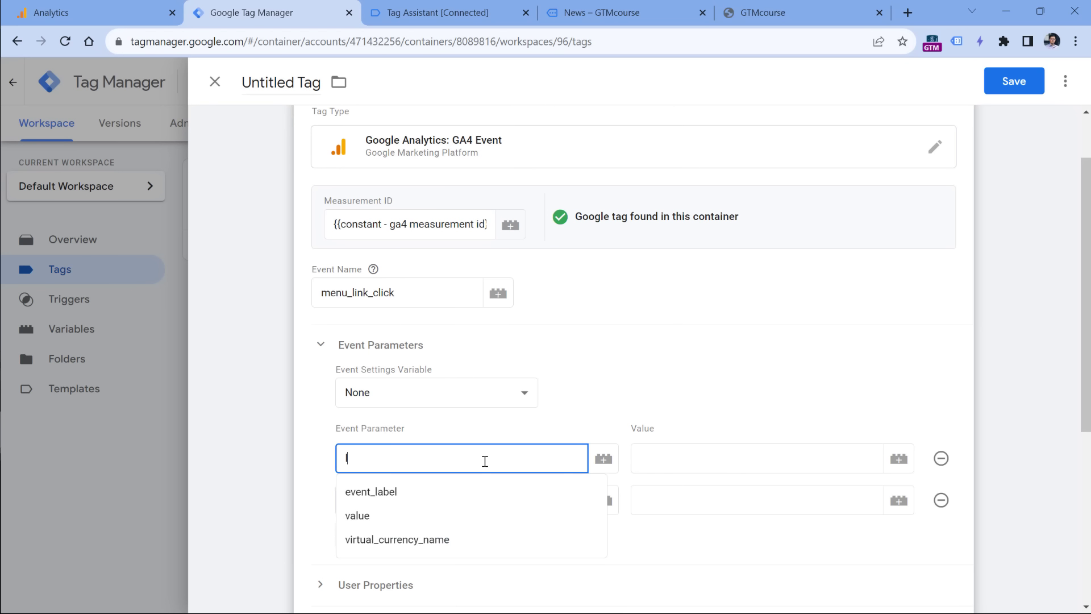
pyautogui.write('ink_url')
pyautogui.hotkey('ctrl', 'a')
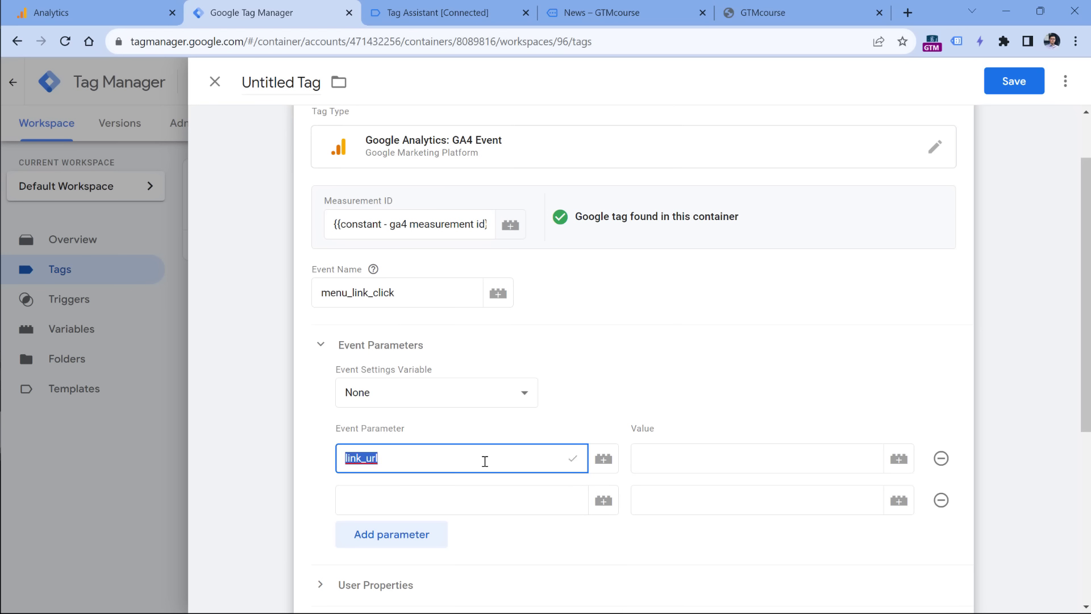
pyautogui.write('link_text')
pyautogui.click(573, 461)
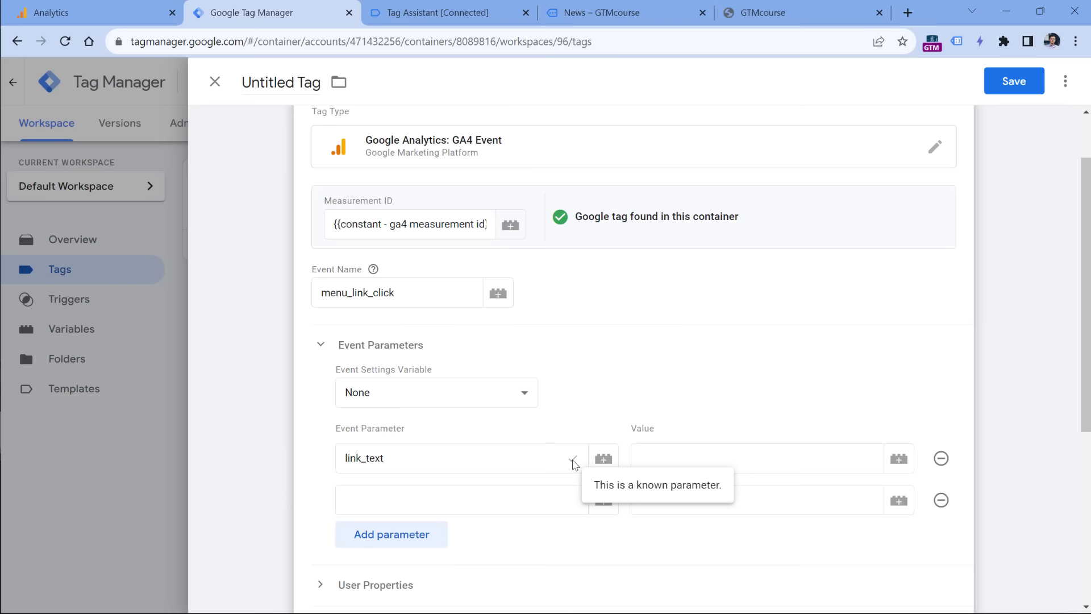
# - Name the tag's first event parameter menu_link_text and the second one menu_url
pyautogui.doubleClick(484, 463)
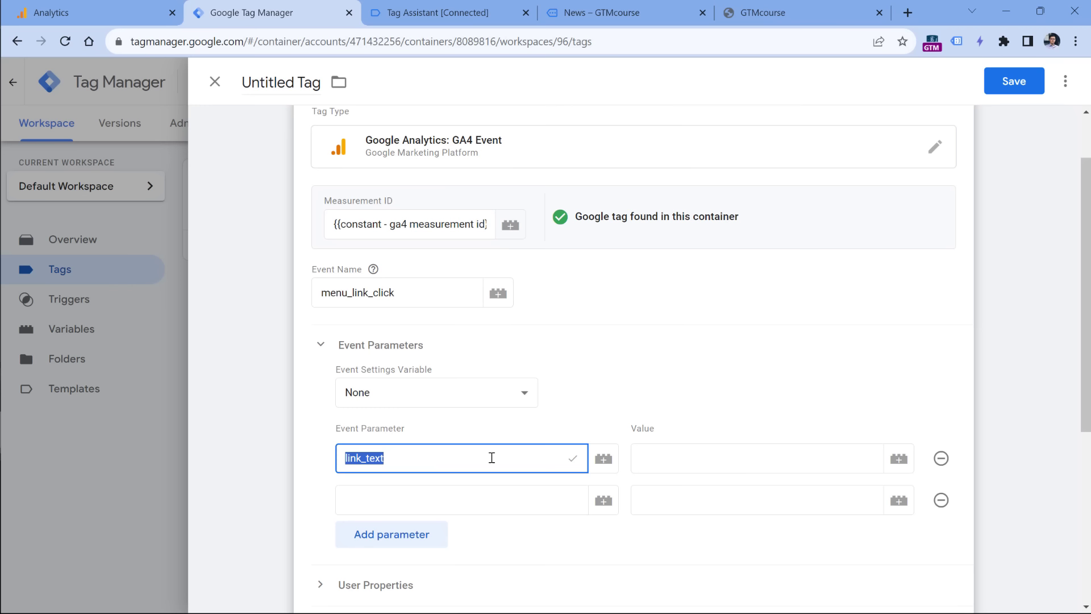
pyautogui.press('BackSpace')
pyautogui.write('menu_link_text')
pyautogui.click(407, 504)
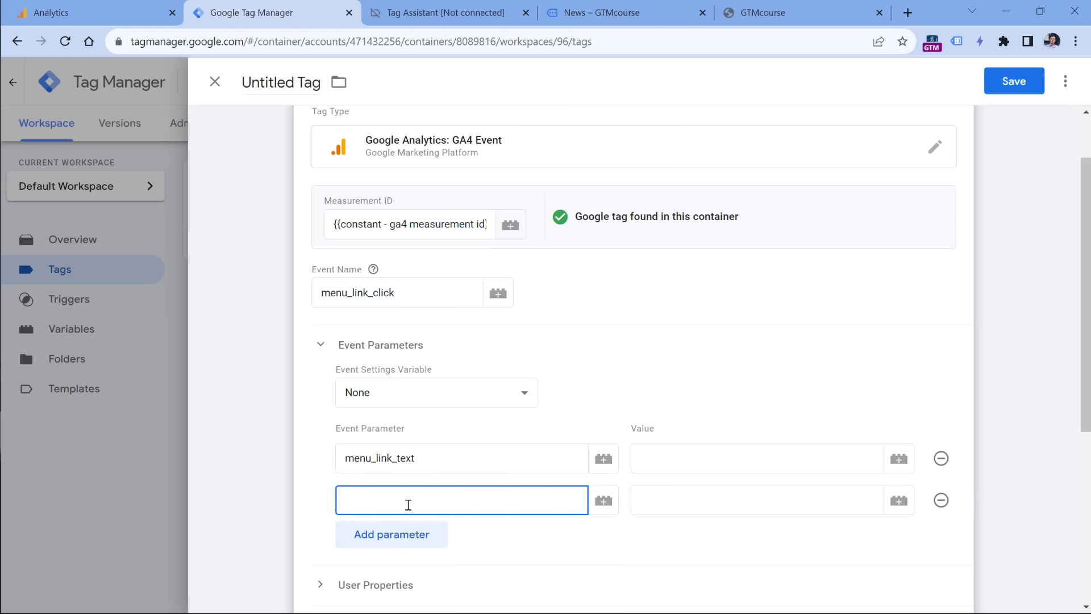
pyautogui.write('menu_url')
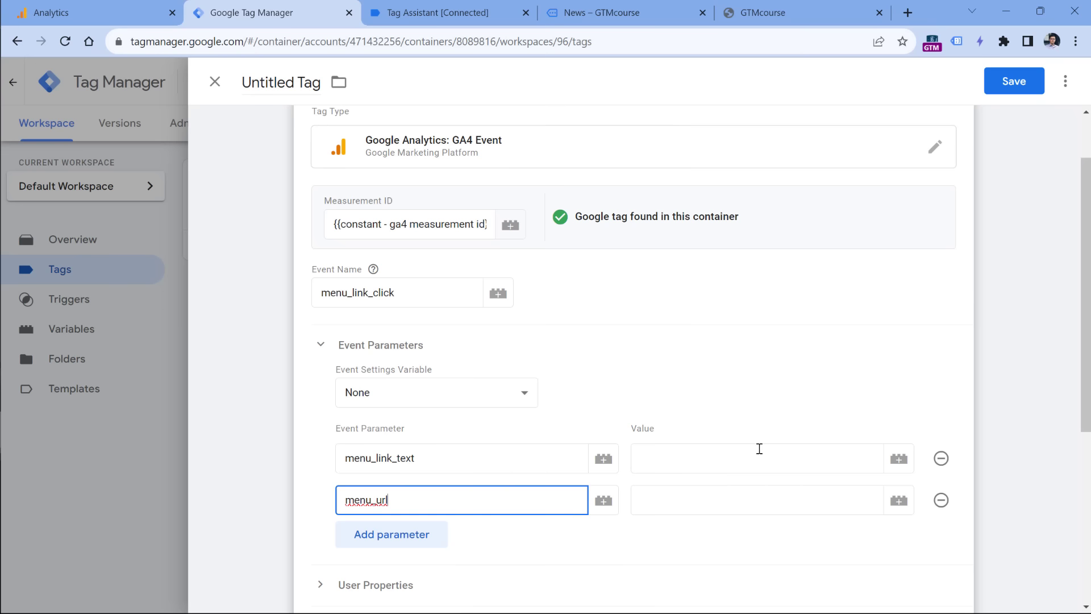
# - Set the value of menu_link_text to the {{Click Text}} variable and the value of menu_url to {{Click URL}}
pyautogui.click(760, 448)
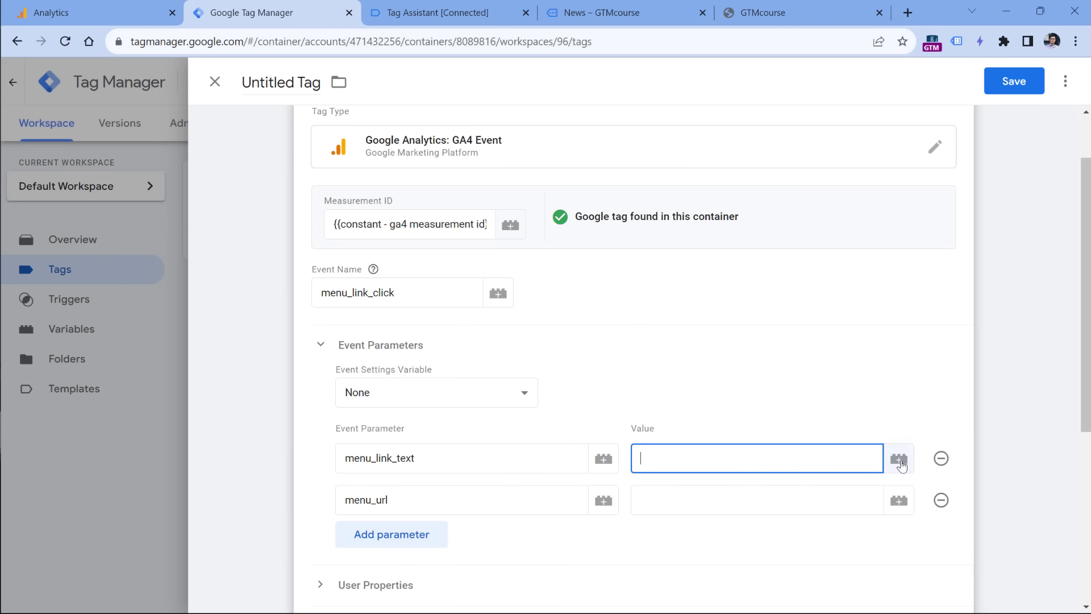
pyautogui.click(901, 465)
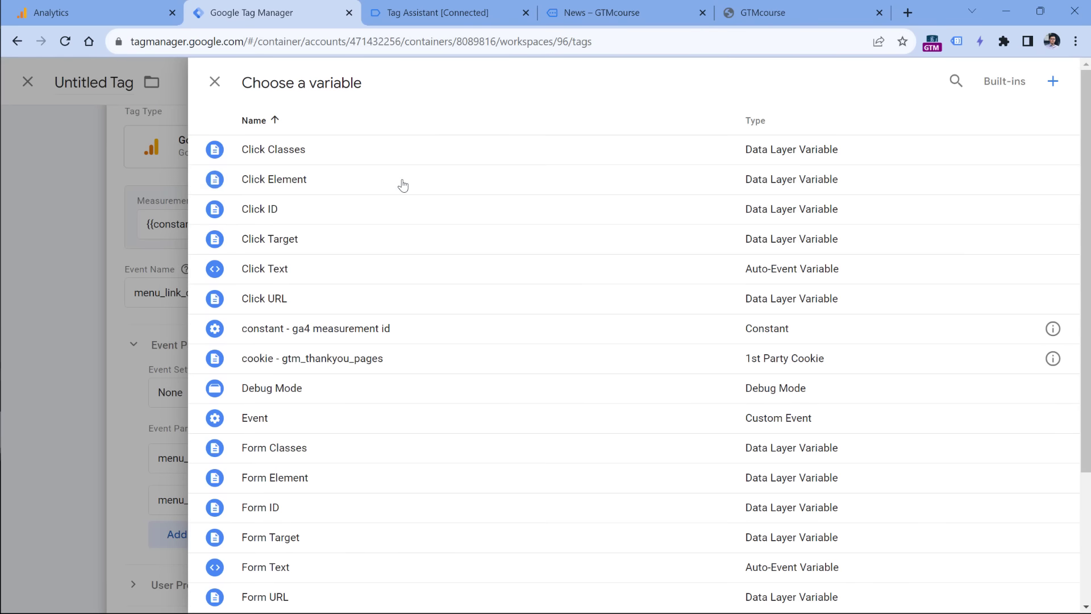
pyautogui.scroll(-2, 401, 196)
pyautogui.scroll(3, 402, 199)
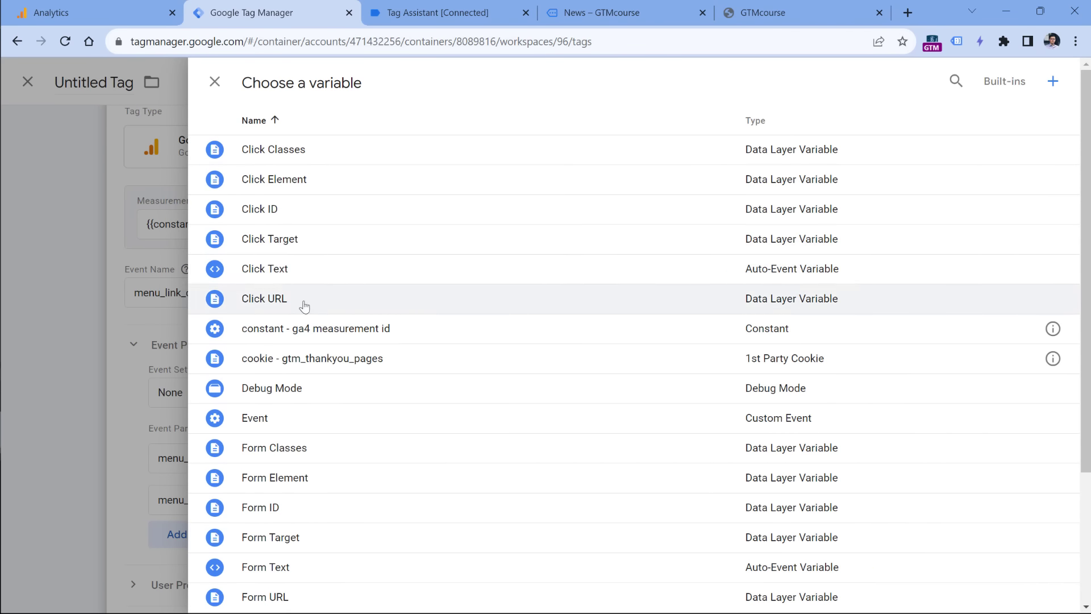
pyautogui.click(292, 275)
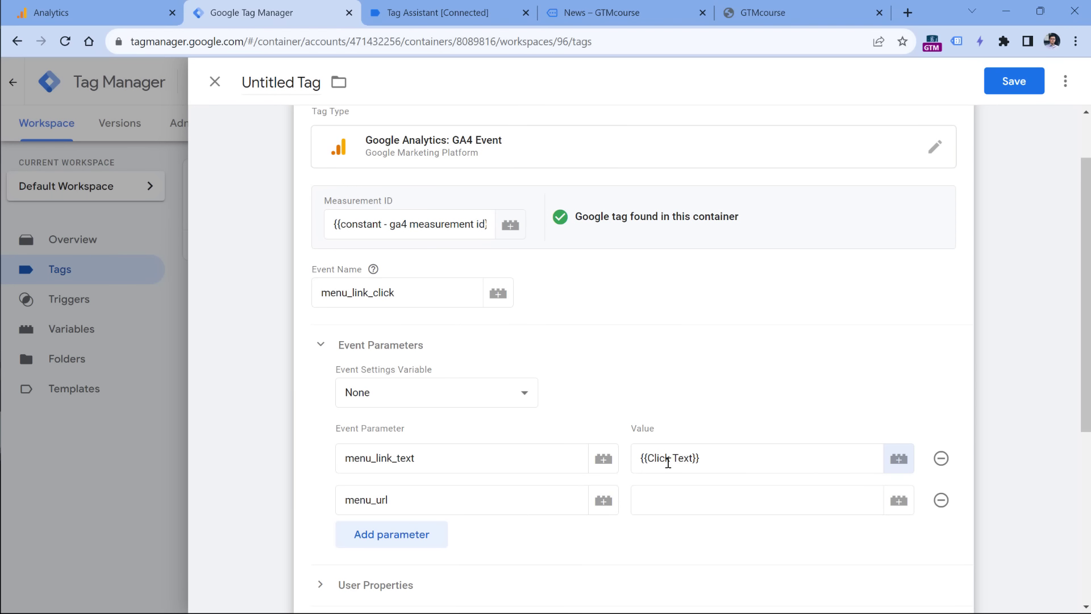
pyautogui.click(761, 502)
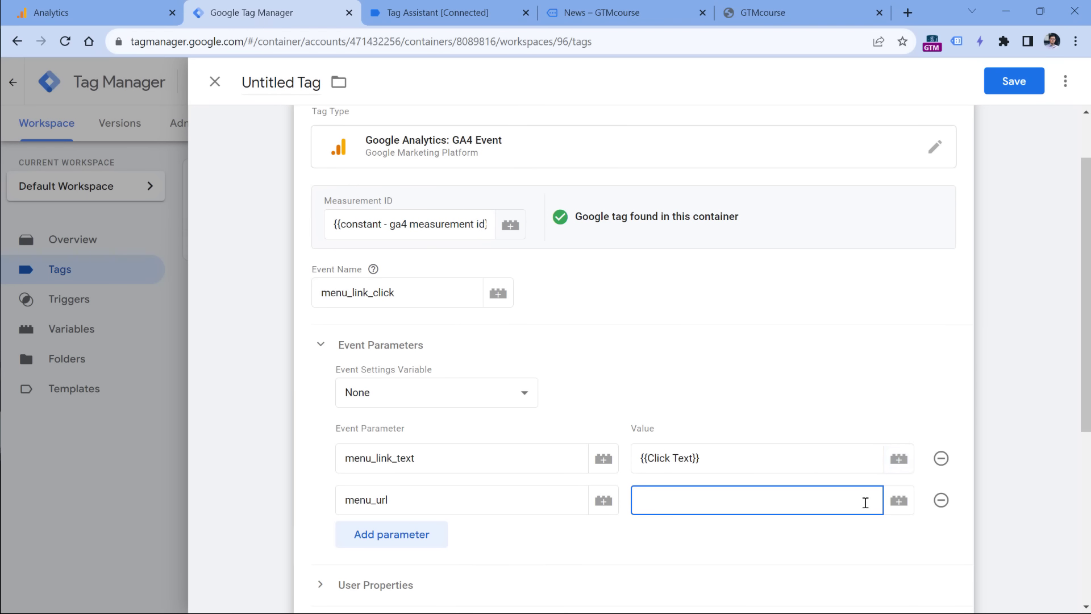
pyautogui.click(898, 502)
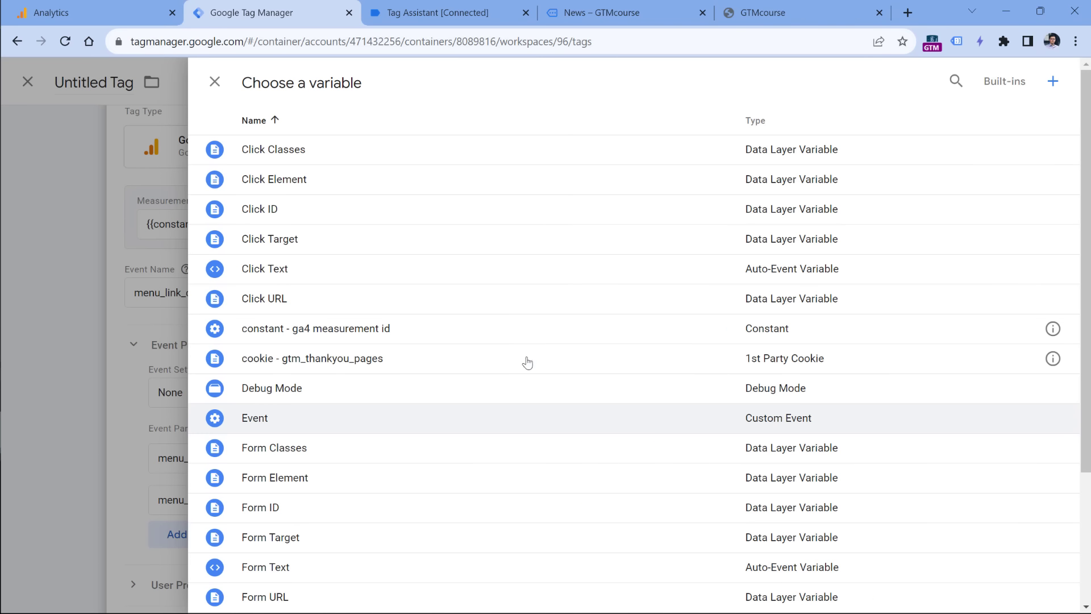
pyautogui.click(607, 295)
# - Assign the link click - menu trigger to the GA4 event tag
pyautogui.scroll(-5, 592, 324)
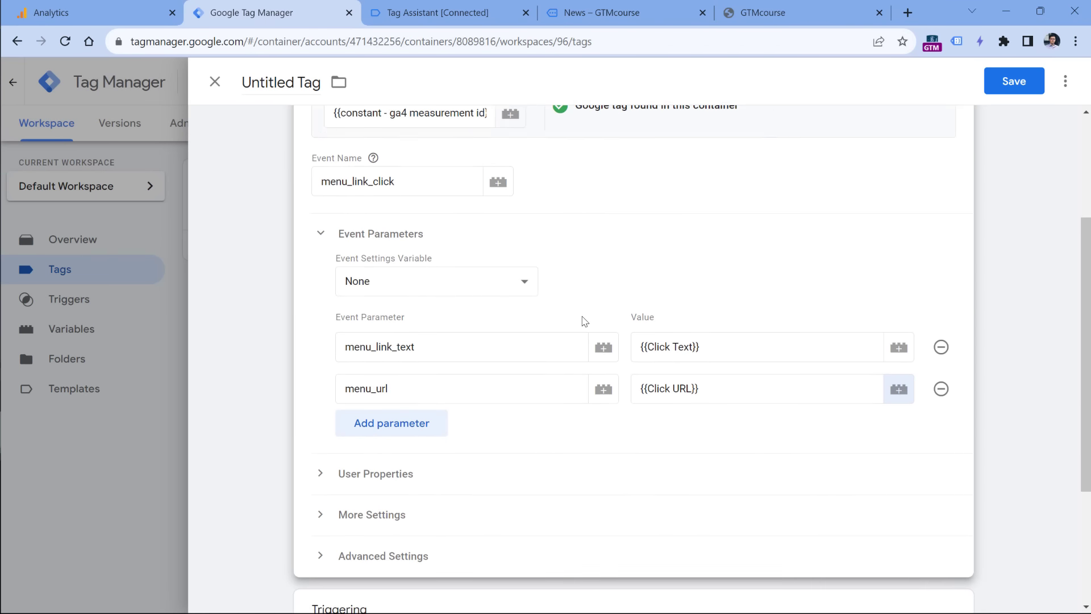
pyautogui.click(374, 466)
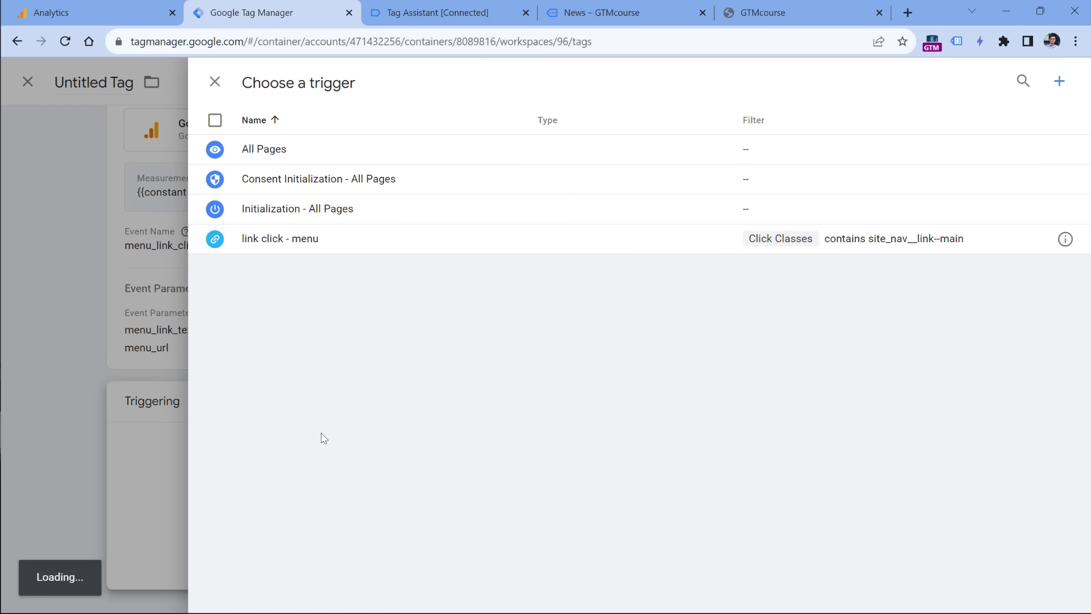
pyautogui.click(283, 240)
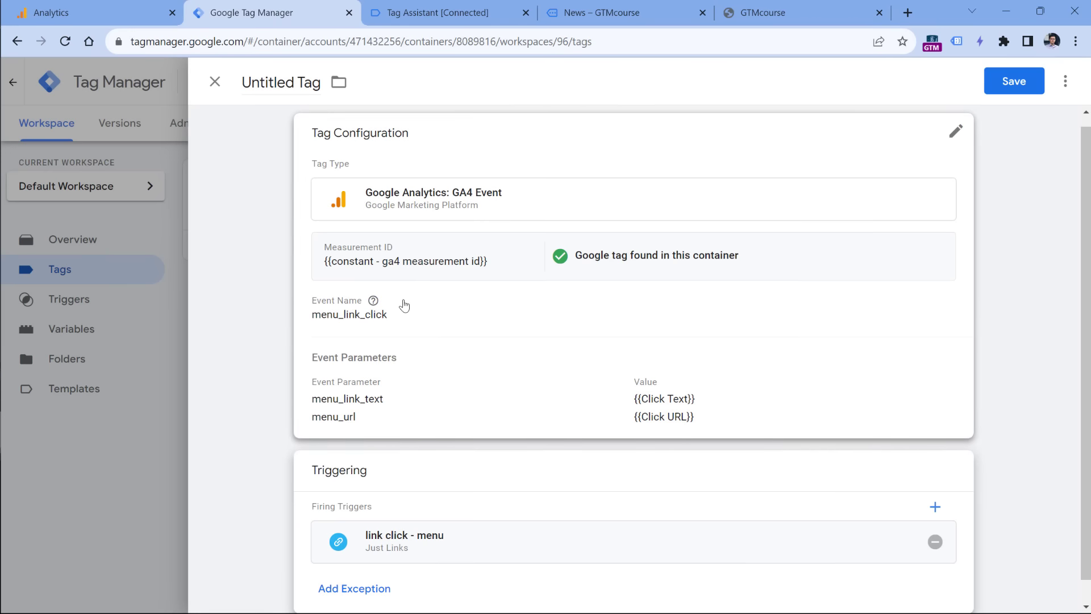
# - Name the tag GA4 event - menu_link_click and save it
pyautogui.click(282, 87)
pyautogui.write('GA')
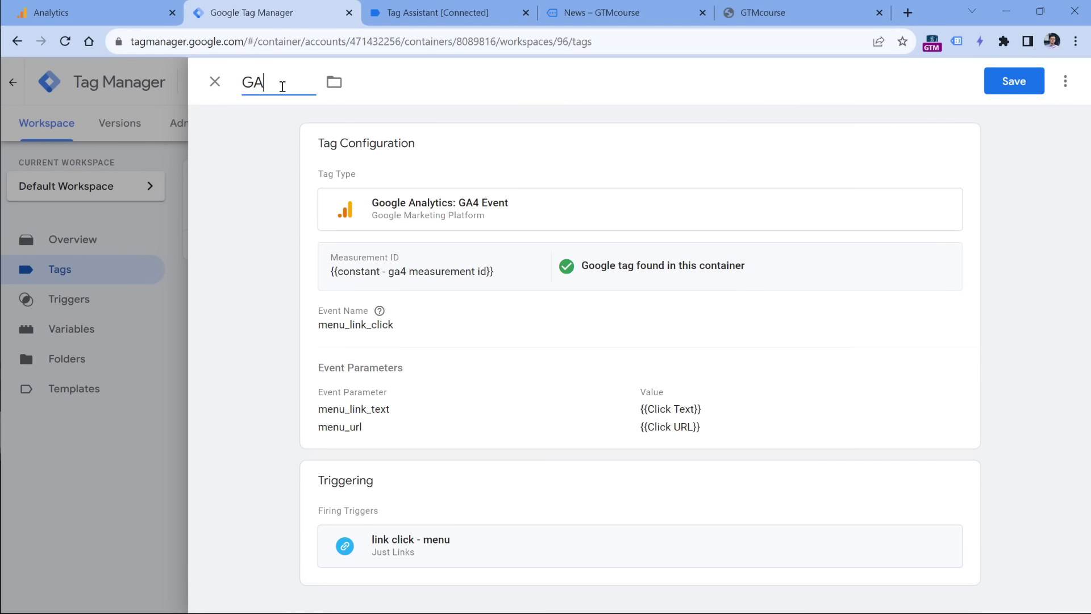
pyautogui.write('4 event - menu_link_click')
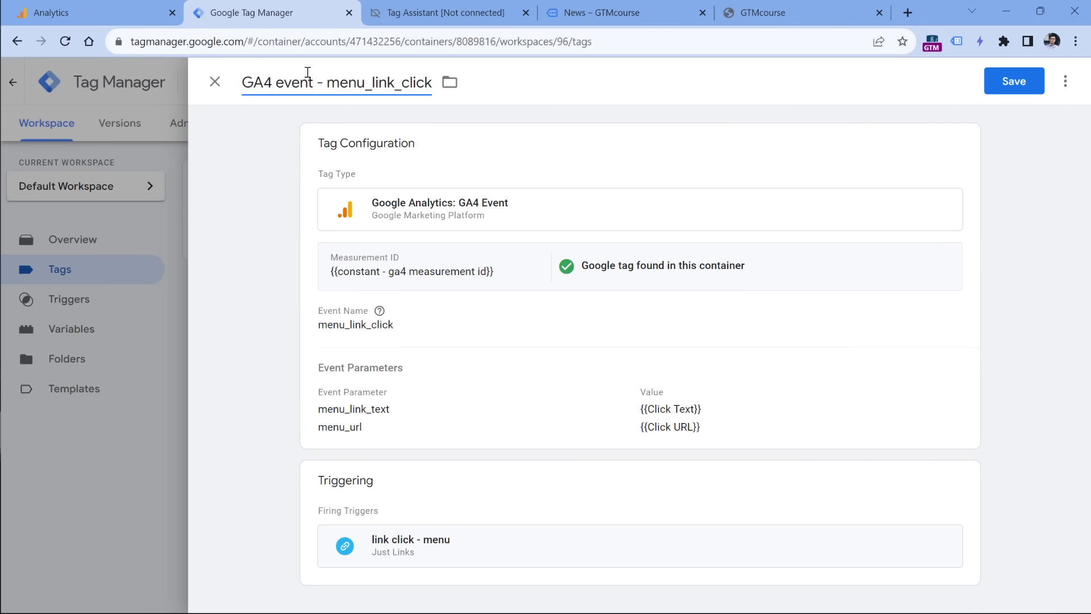
pyautogui.click(1014, 81)
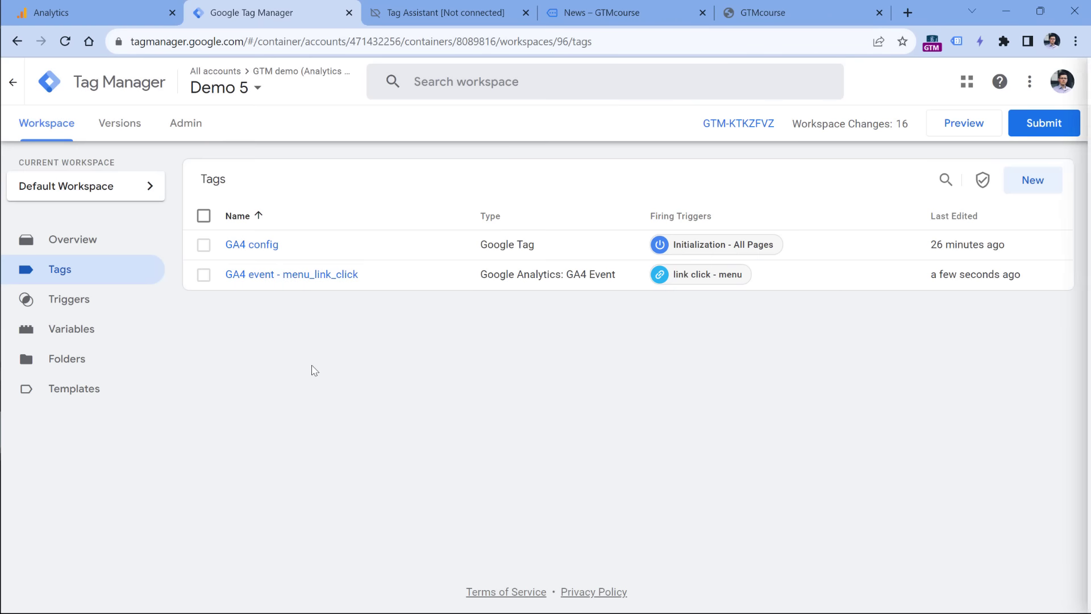
# - Review the event tag's Measurement ID, replace the GA4 config tag's Tag ID with the constant - ga4 measurement id variable, and save it
pyautogui.click(287, 277)
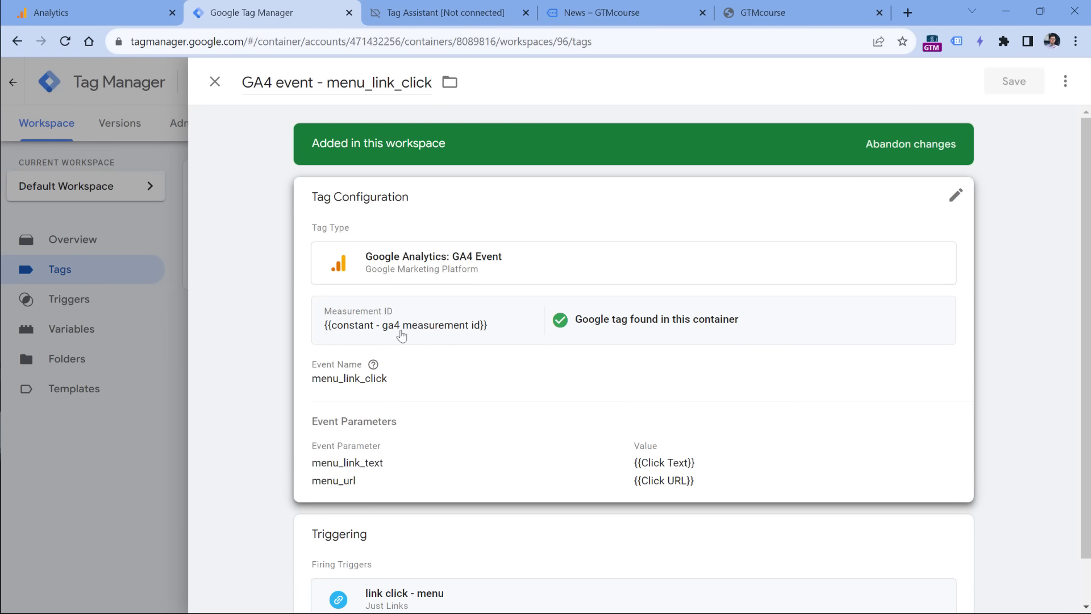
pyautogui.click(173, 322)
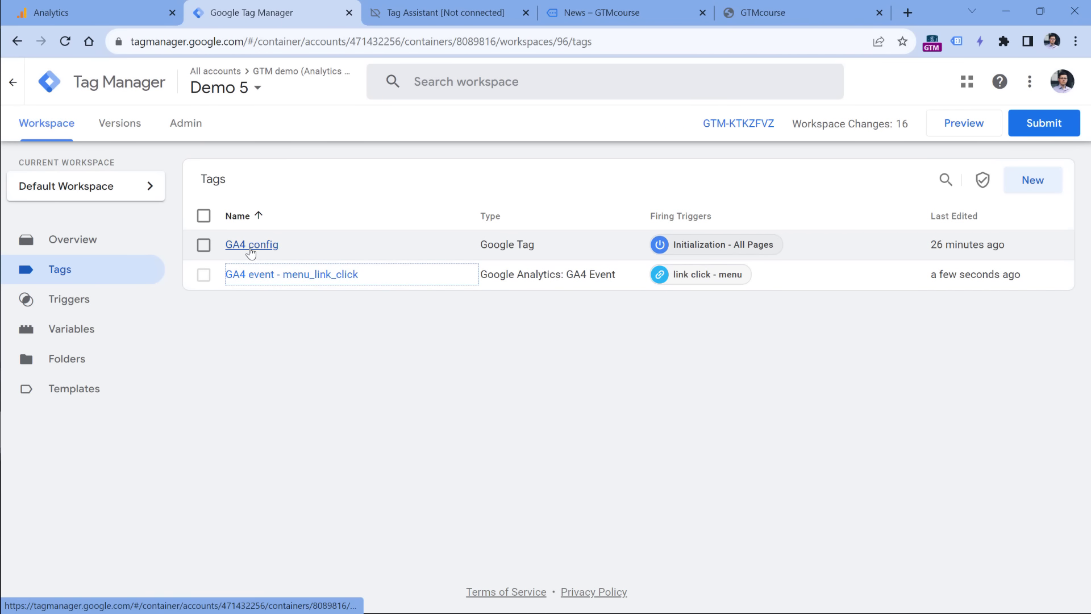
pyautogui.click(253, 246)
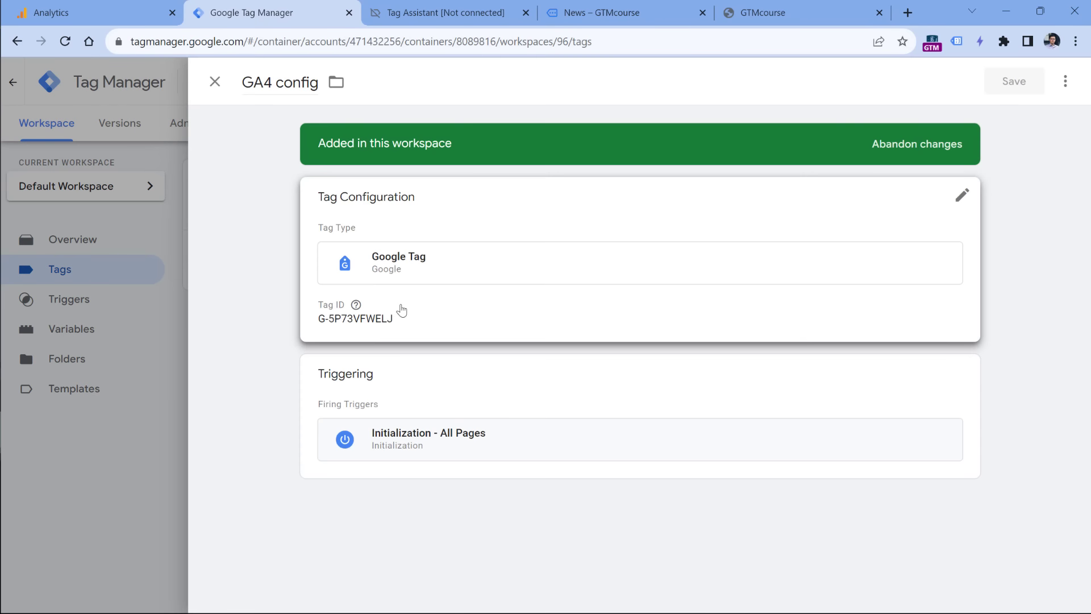
pyautogui.moveTo(478, 346); pyautogui.dragTo(321, 344)
pyautogui.press('BackSpace')
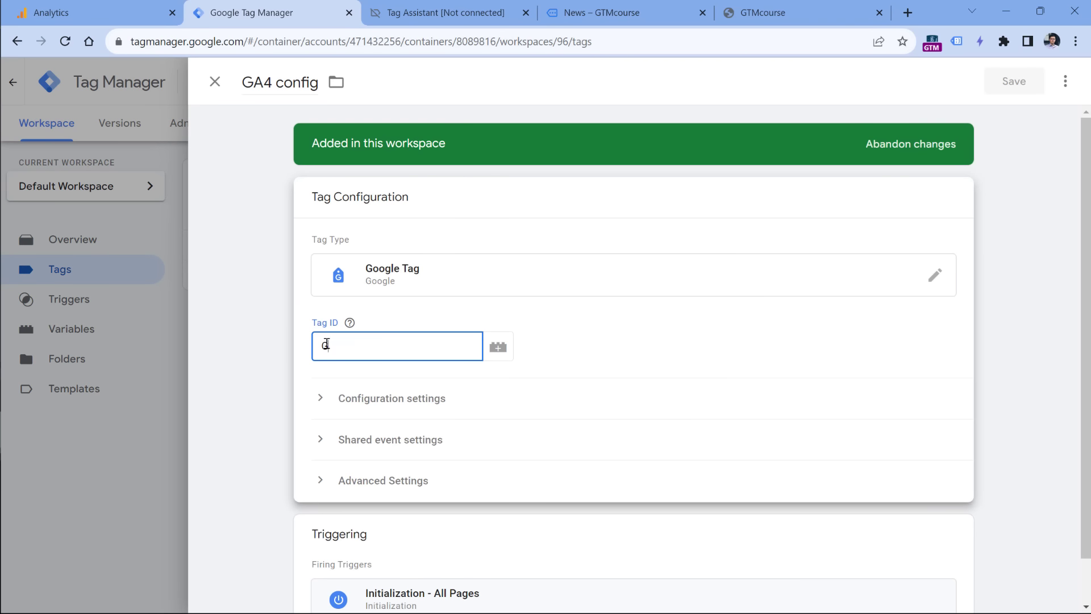
pyautogui.click(498, 347)
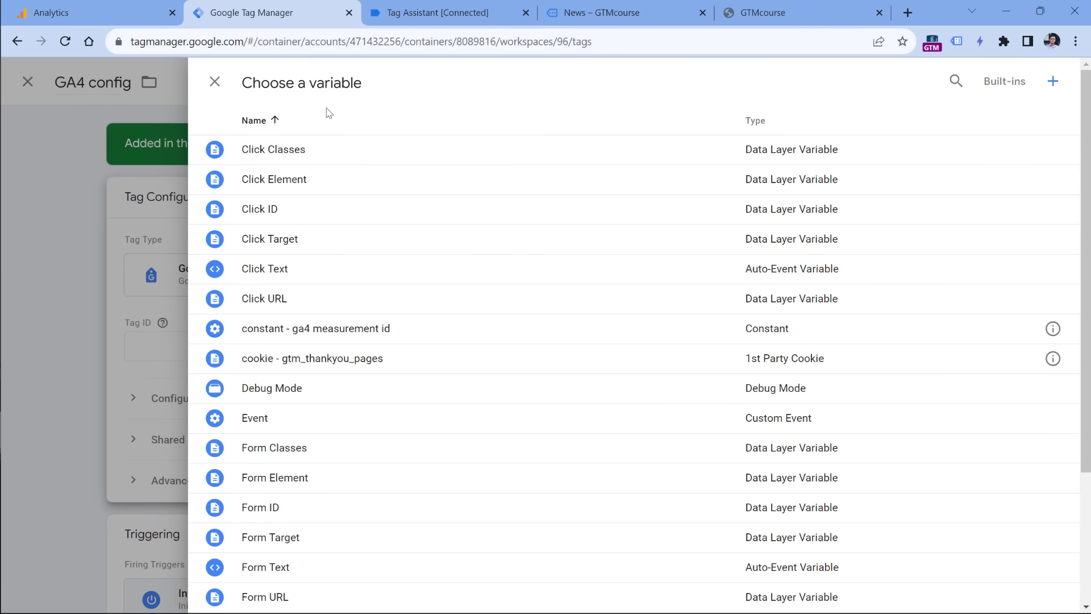
pyautogui.click(315, 332)
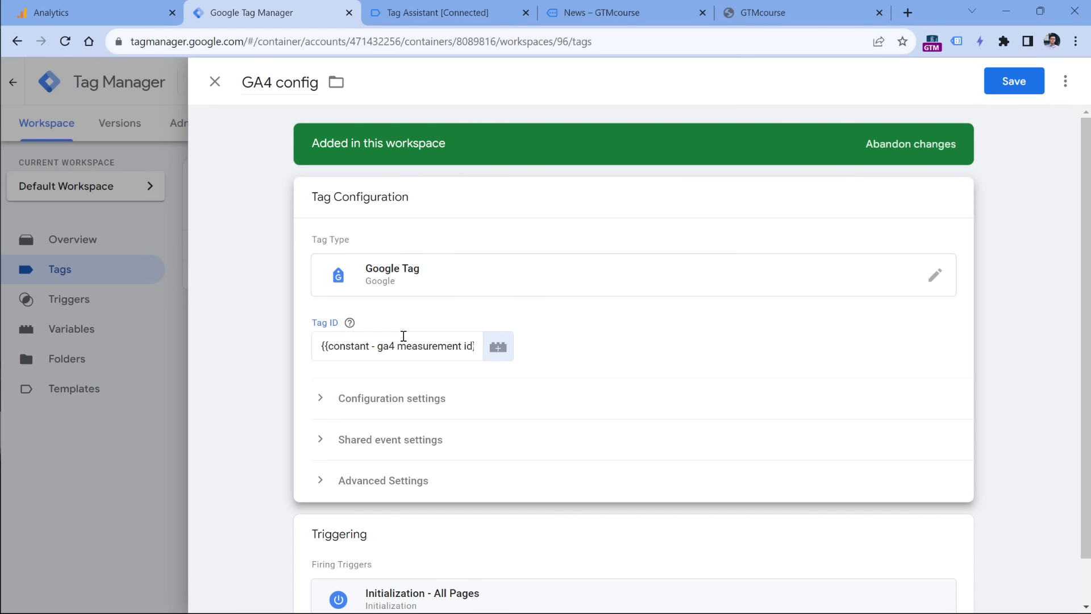
pyautogui.click(1015, 81)
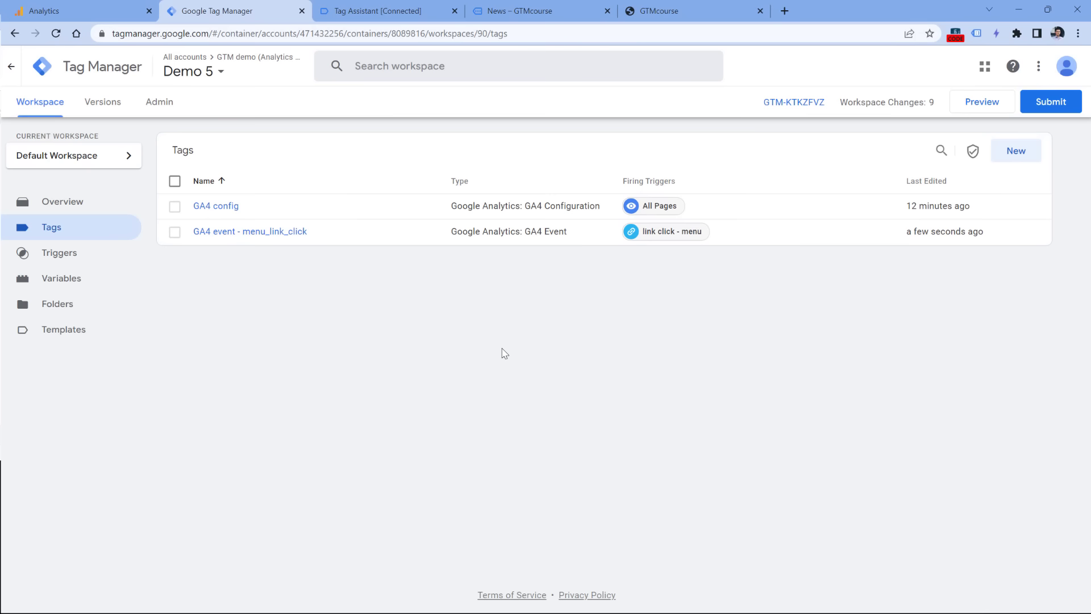
# - Preview the container and follow the Catalog and Contact links in the store's navigation menu
pyautogui.click(981, 104)
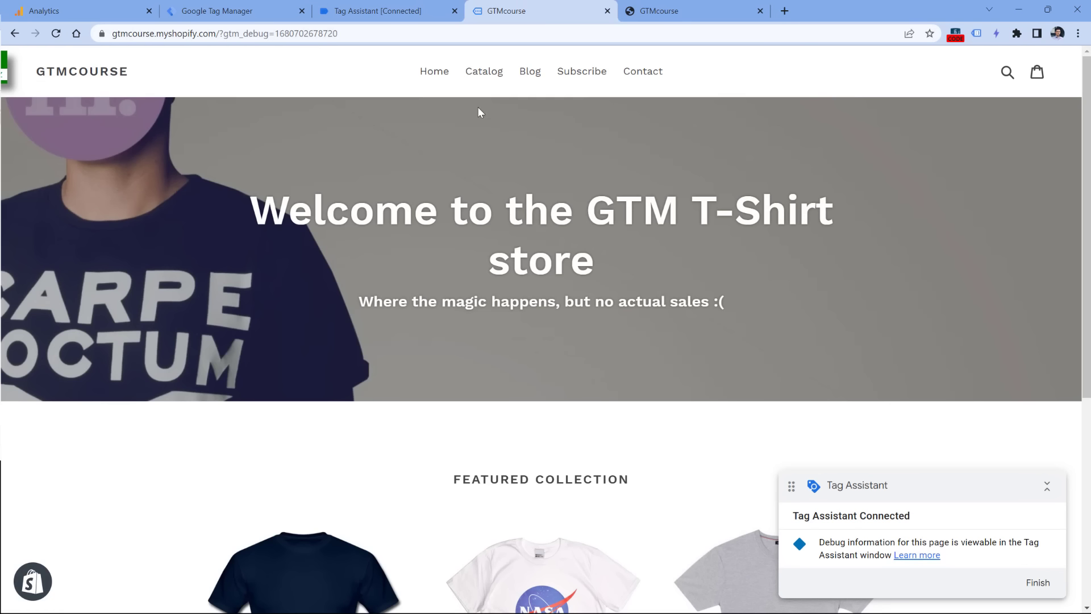
pyautogui.click(482, 72)
pyautogui.click(644, 82)
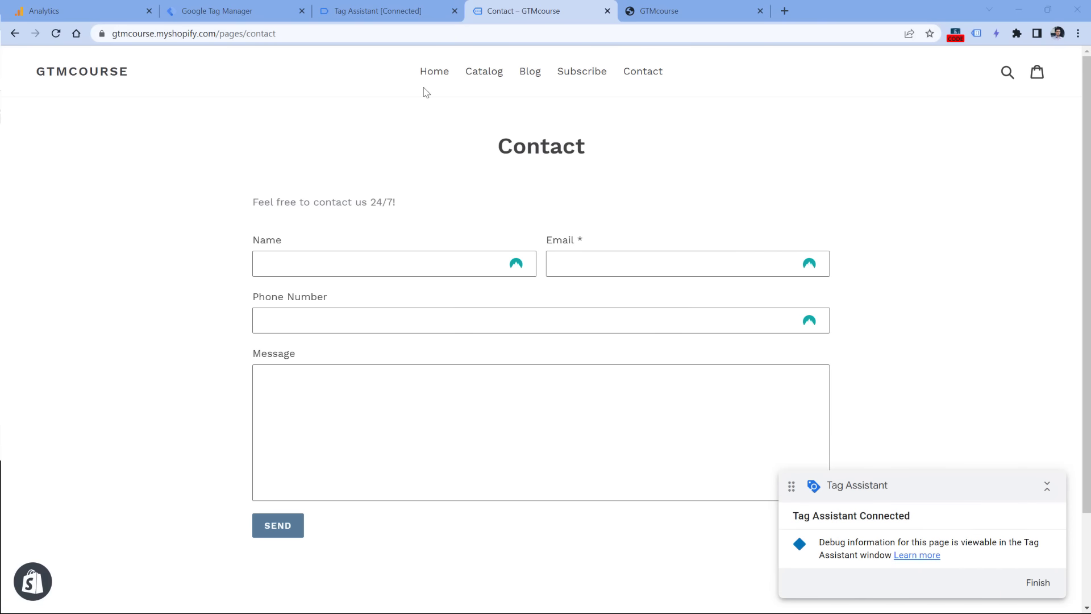
# - In Tag Assistant, check which tags fired on the Link Click events of the home and Products pages
pyautogui.click(396, 7)
pyautogui.scroll(-3, 57, 284)
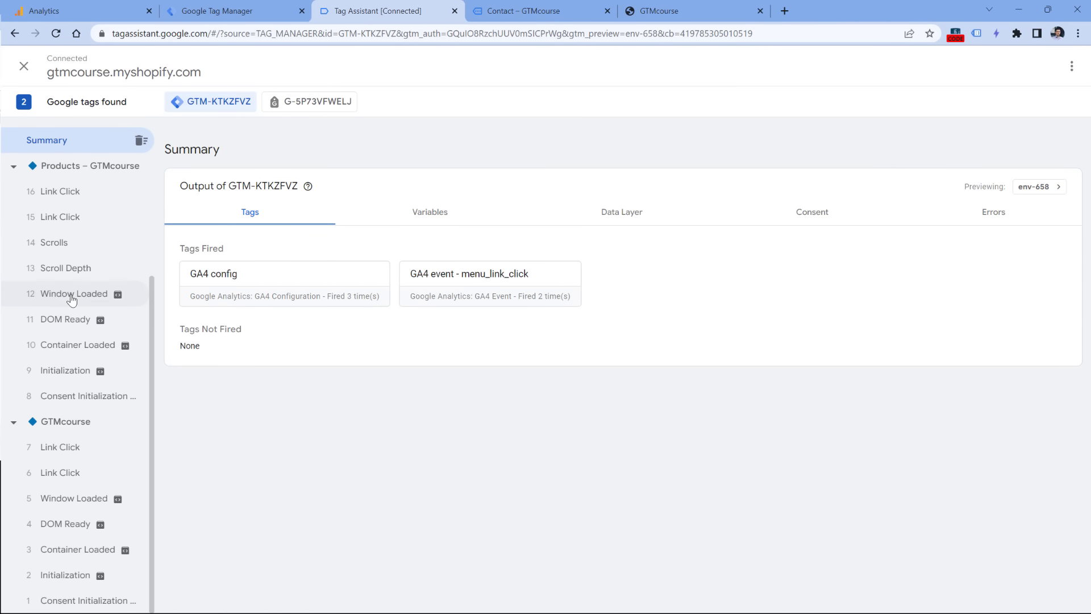
pyautogui.click(71, 475)
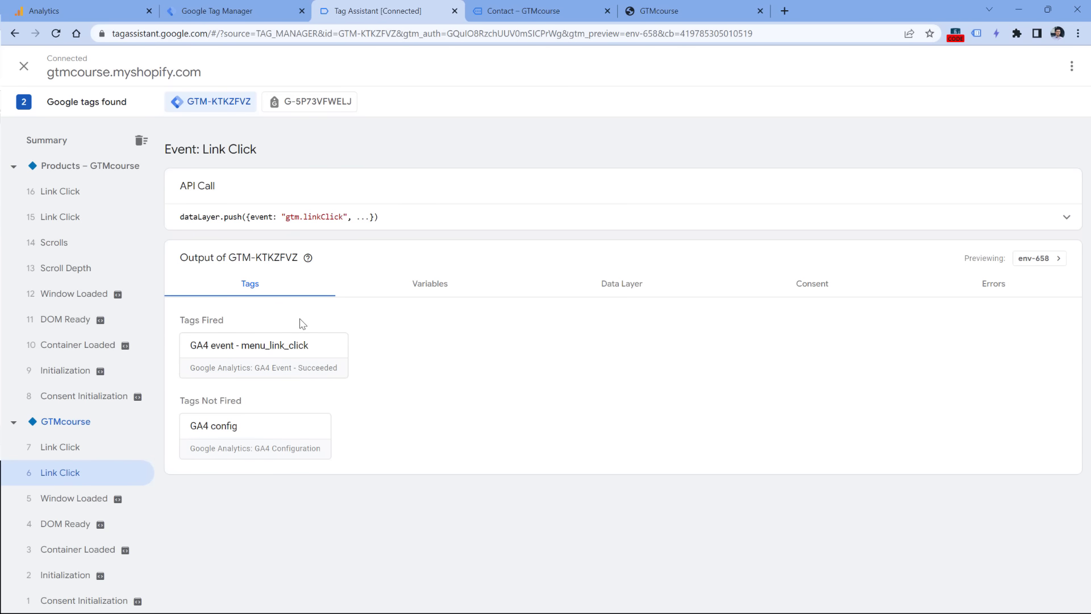
pyautogui.click(60, 448)
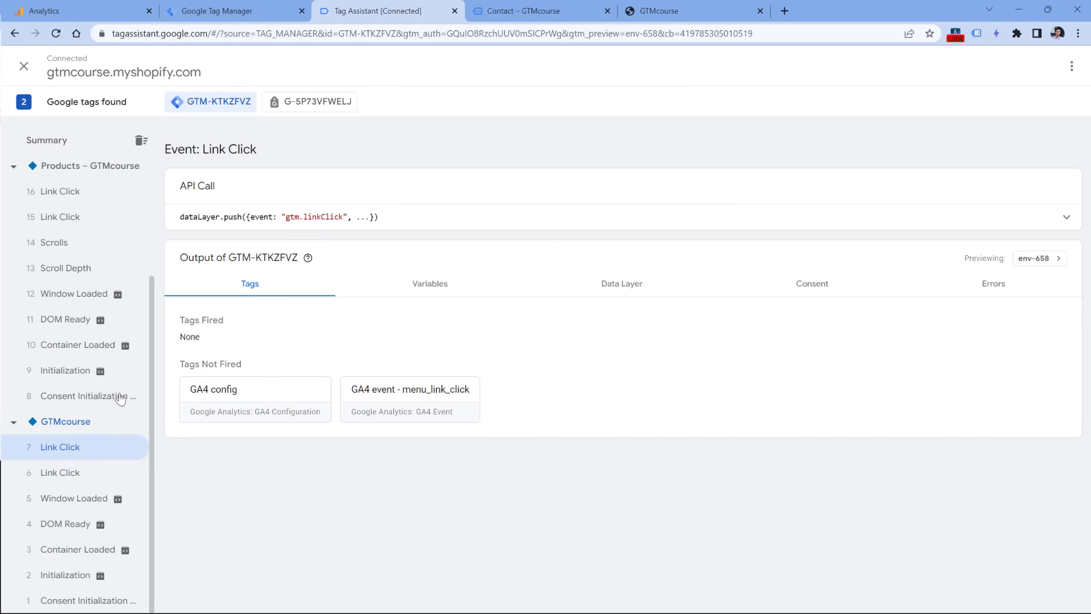
pyautogui.click(69, 221)
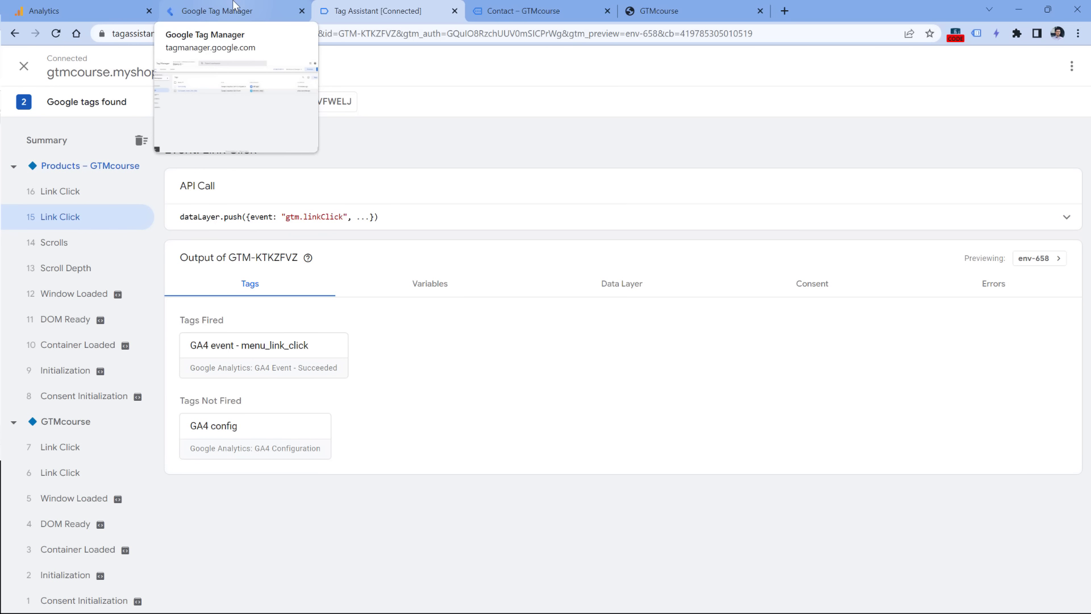
# - In Analytics DebugView, inspect the menu_link_text and menu_url values of the earlier menu_link_click event
pyautogui.click(91, 5)
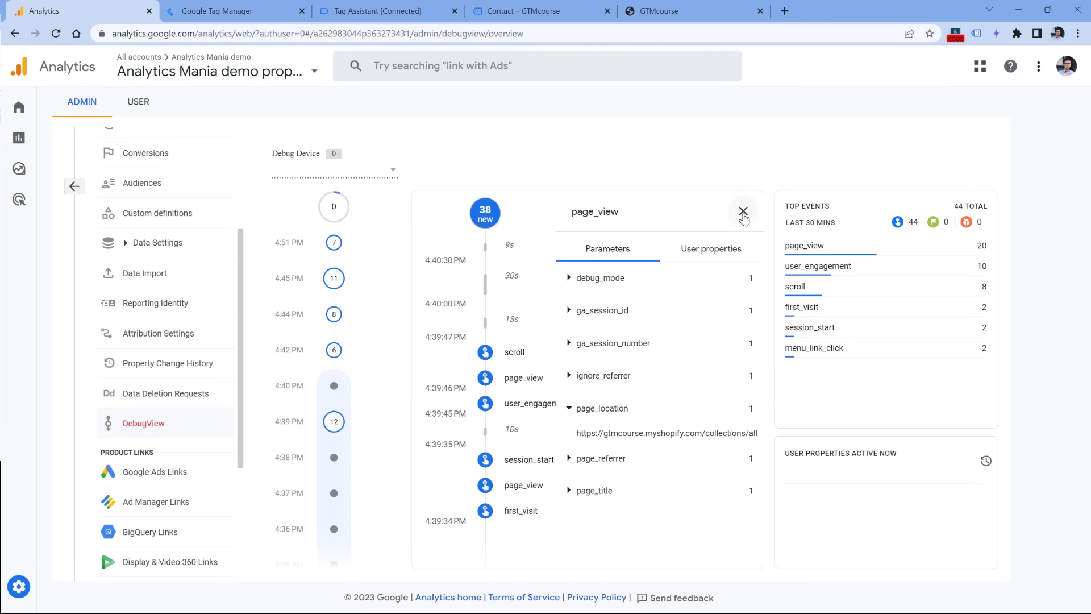
pyautogui.click(743, 212)
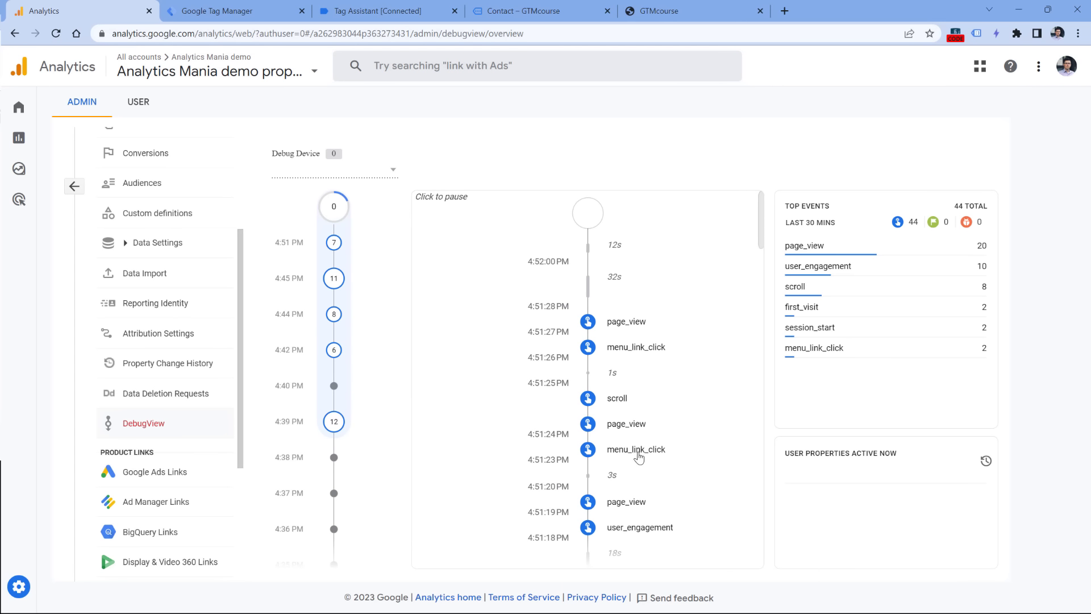
pyautogui.click(636, 451)
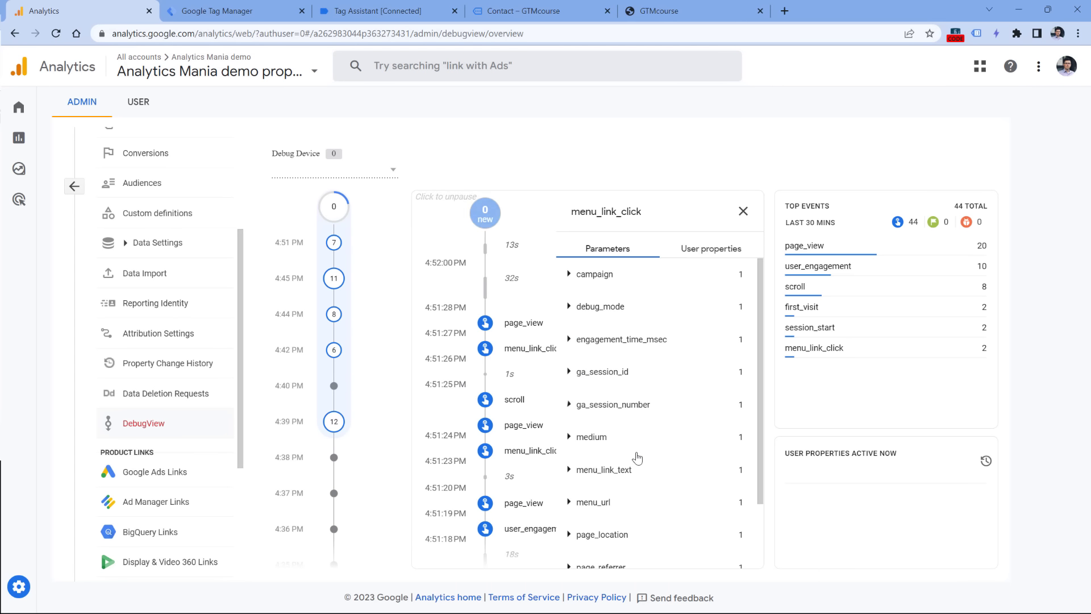
pyautogui.scroll(-1, 625, 407)
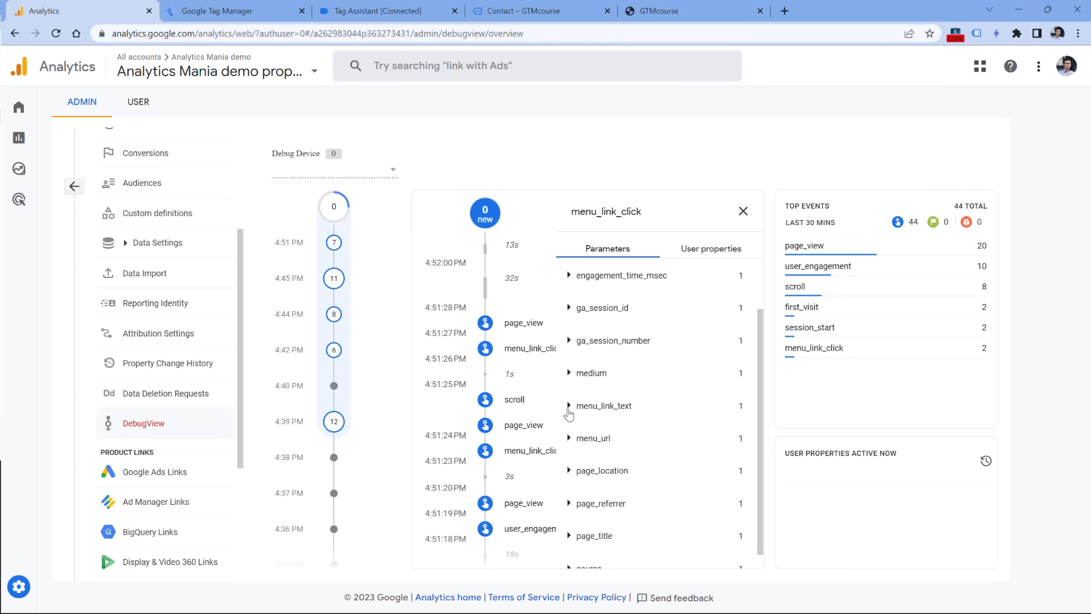
pyautogui.click(569, 407)
pyautogui.click(569, 407)
pyautogui.click(569, 439)
pyautogui.click(569, 438)
# - Inspect the menu_link_text and menu_url values of the latest menu_link_click event, and close its details
pyautogui.click(526, 353)
pyautogui.click(570, 421)
pyautogui.click(569, 422)
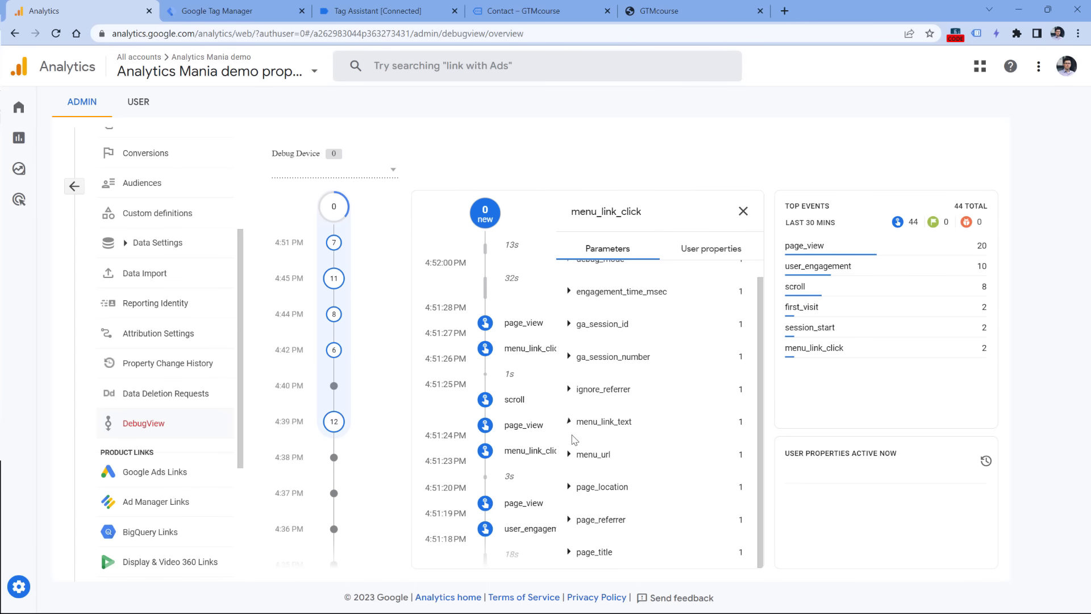
pyautogui.click(569, 454)
pyautogui.click(570, 454)
pyautogui.click(742, 211)
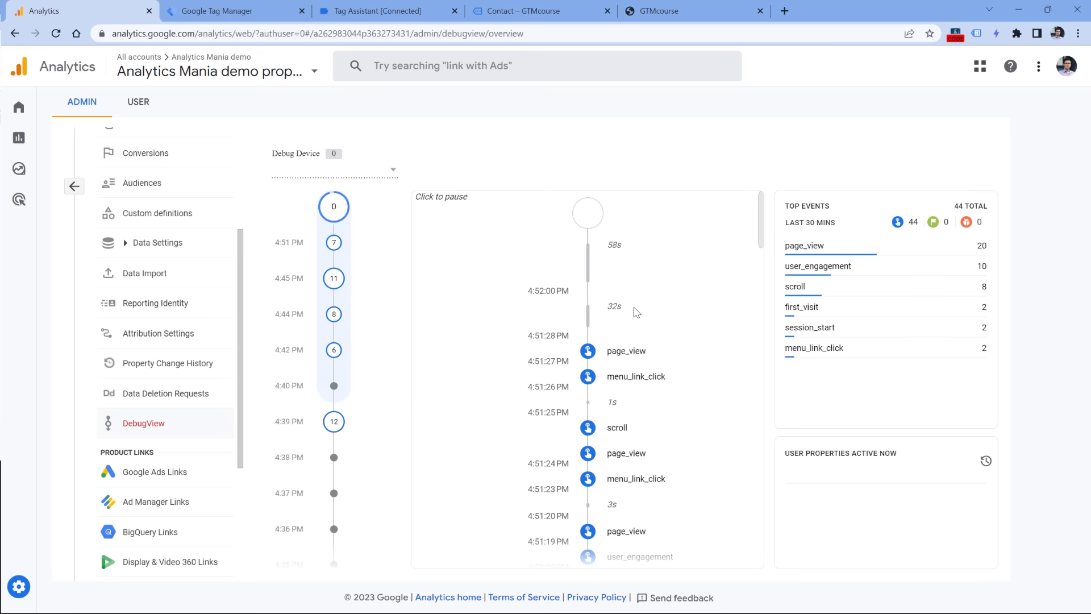
# - Open the Engagement report on Events for the demo property and look through its event table
pyautogui.click(40, 144)
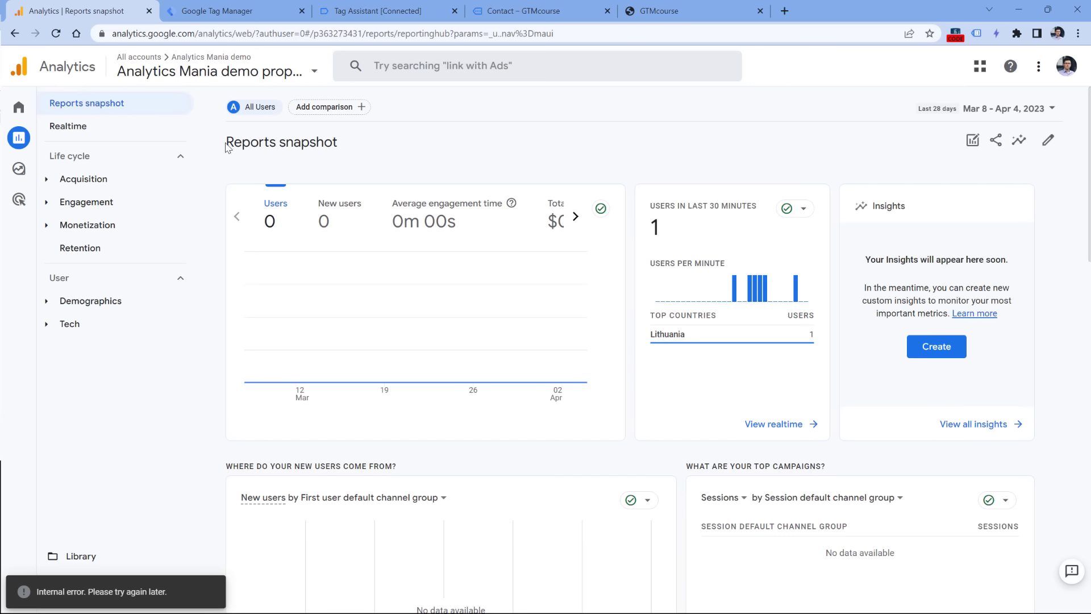
pyautogui.click(47, 204)
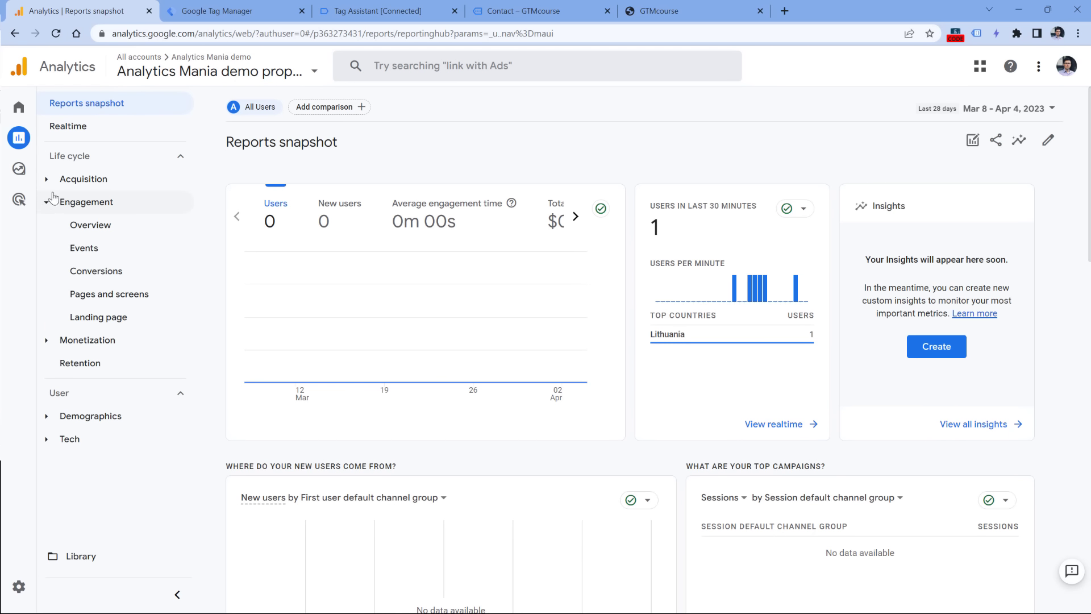
pyautogui.click(102, 247)
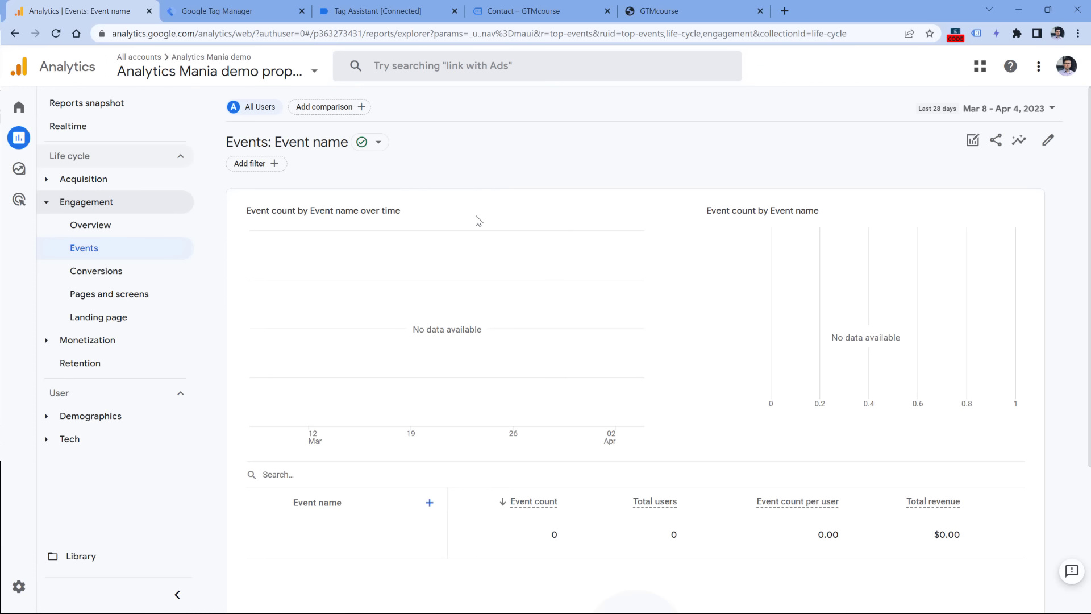
pyautogui.scroll(-2, 426, 453)
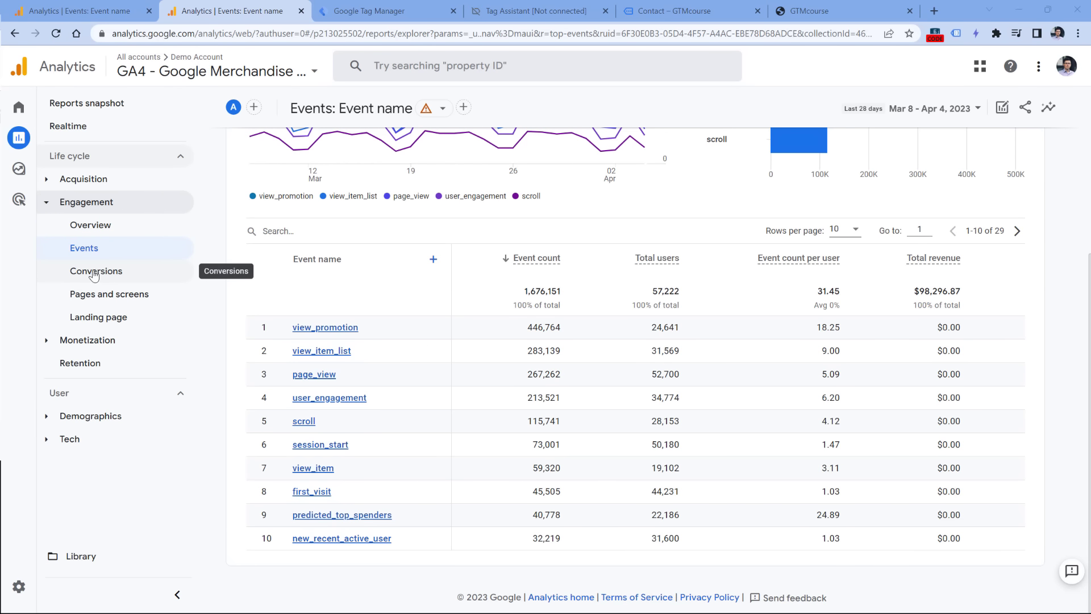
# - Open the demo property's custom definitions in Admin and start a new custom dimension
pyautogui.click(23, 588)
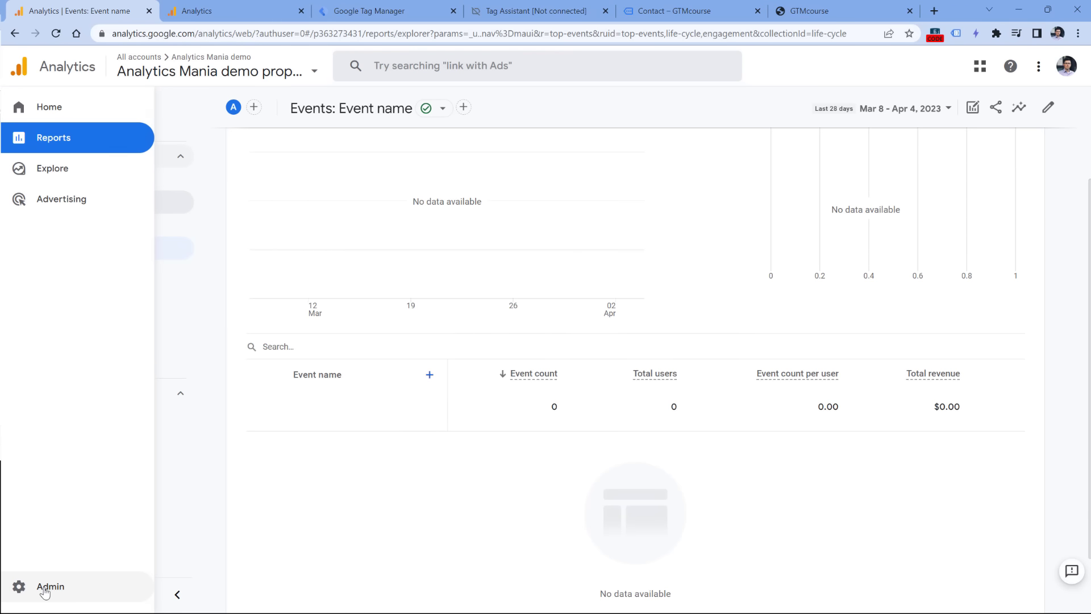
pyautogui.click(45, 591)
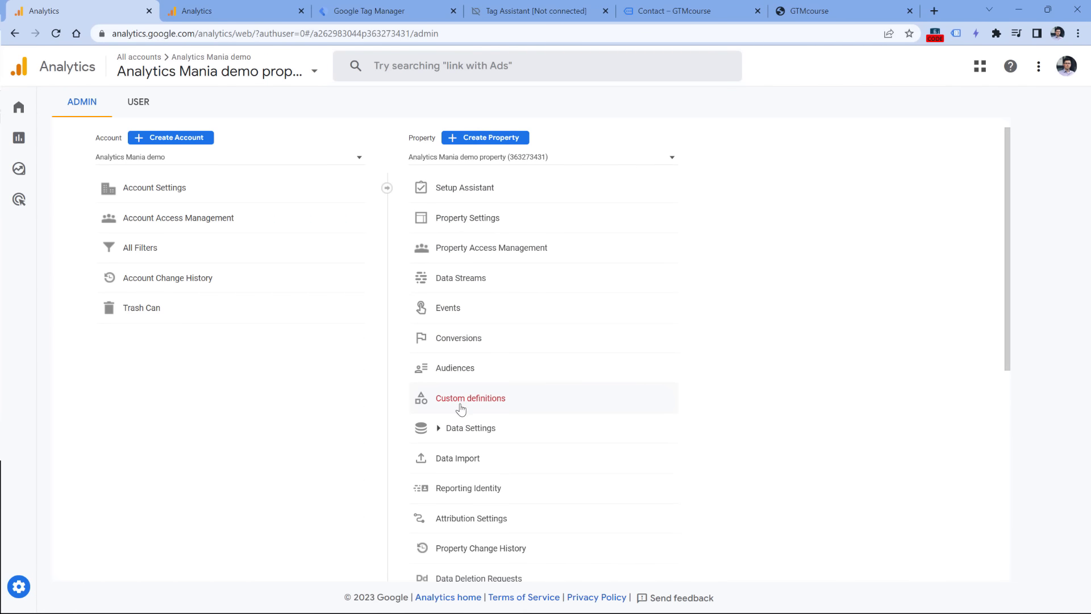
pyautogui.click(462, 402)
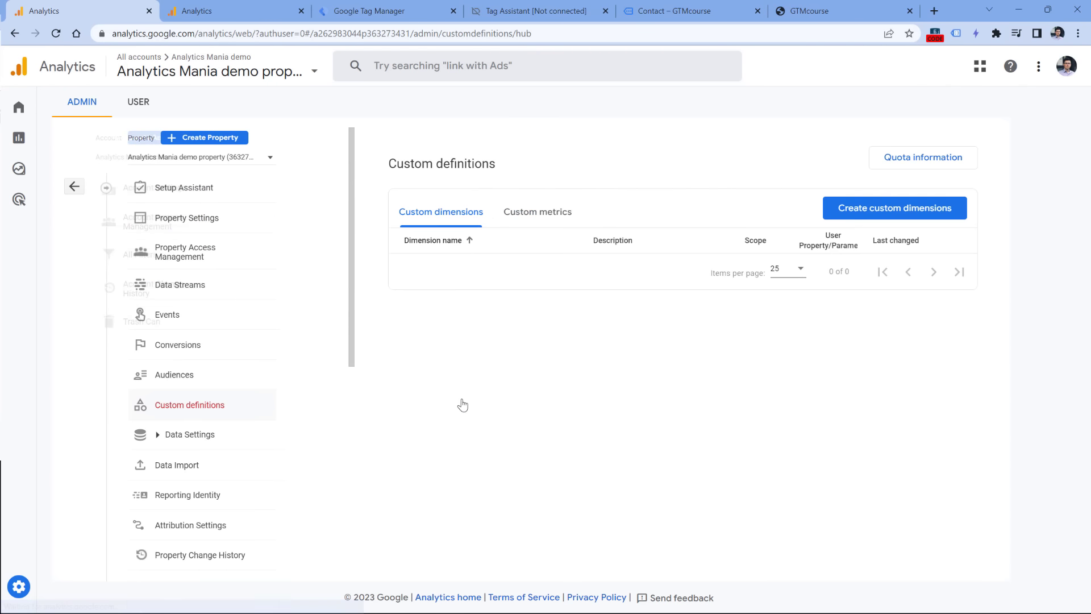
pyautogui.click(904, 217)
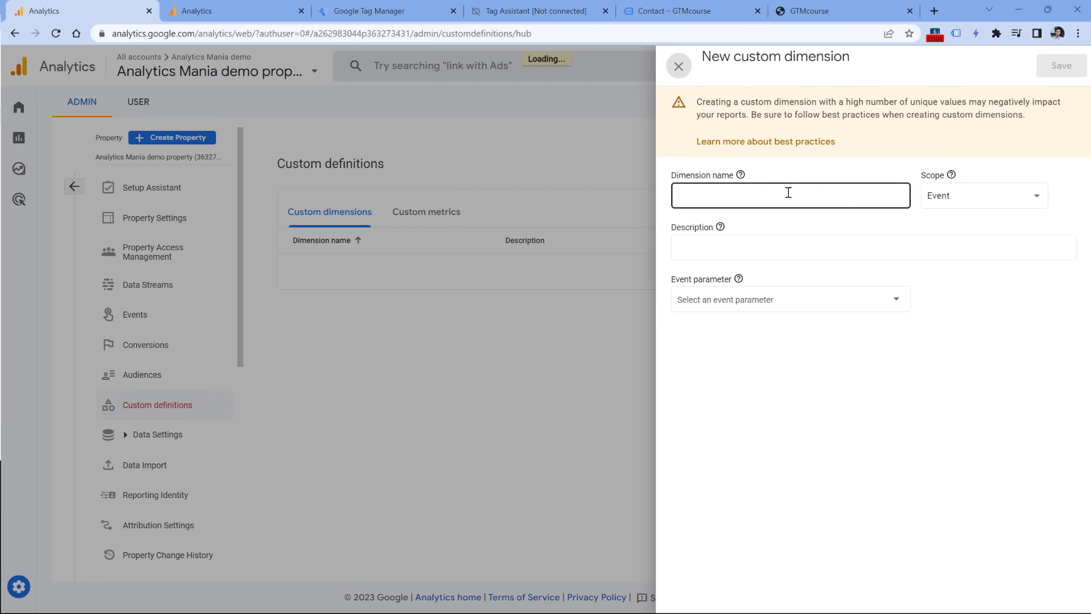
# - Copy the menu_link_text parameter name from the menu_link_click tag in Tag Manager into the new dimension's event parameter in Analytics
pyautogui.click(783, 300)
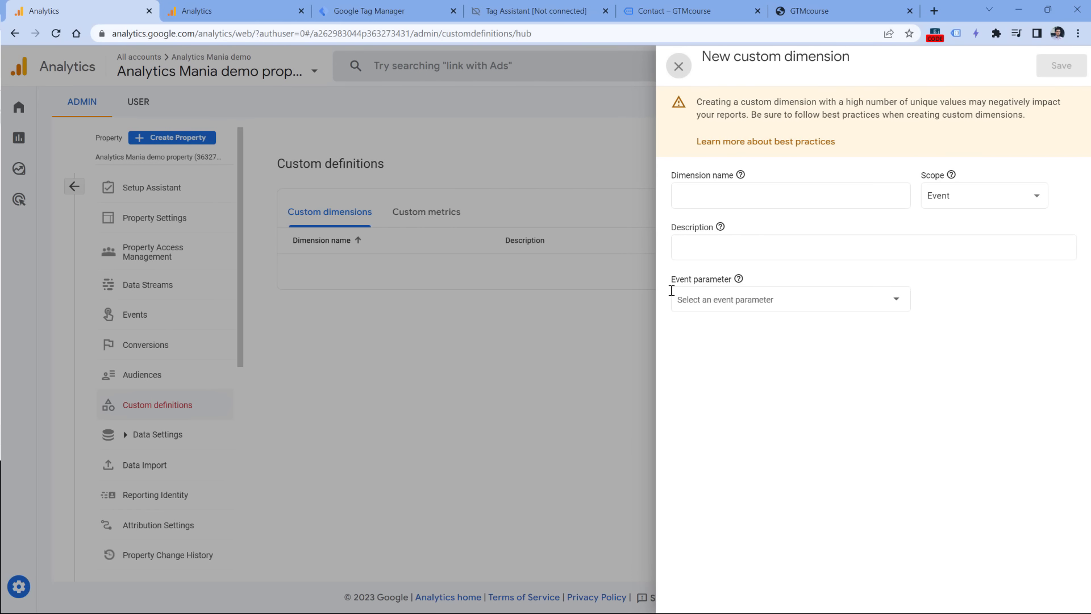
pyautogui.click(367, 10)
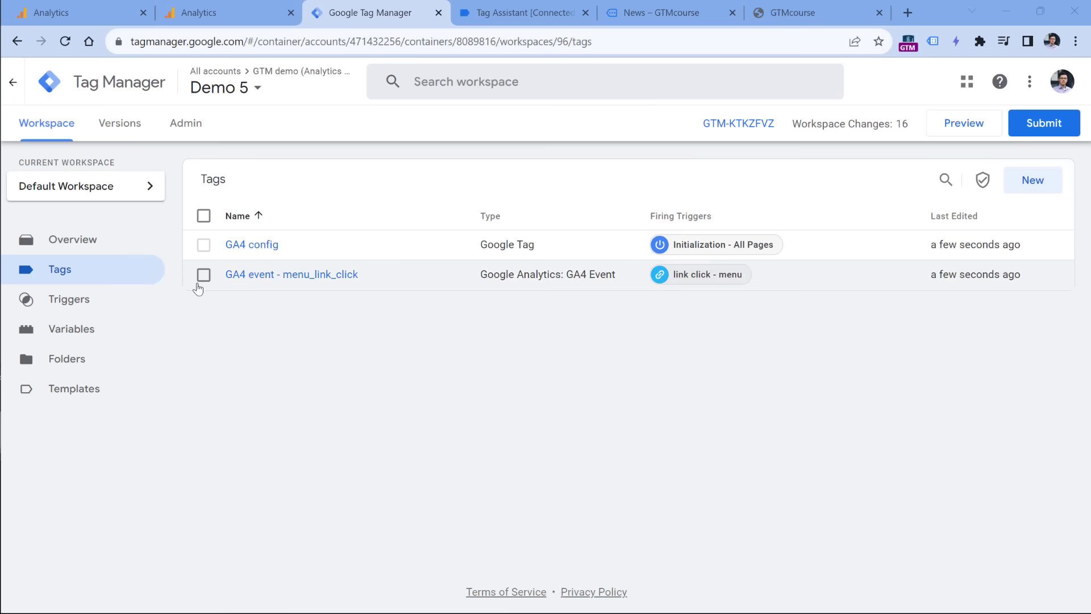
pyautogui.click(295, 277)
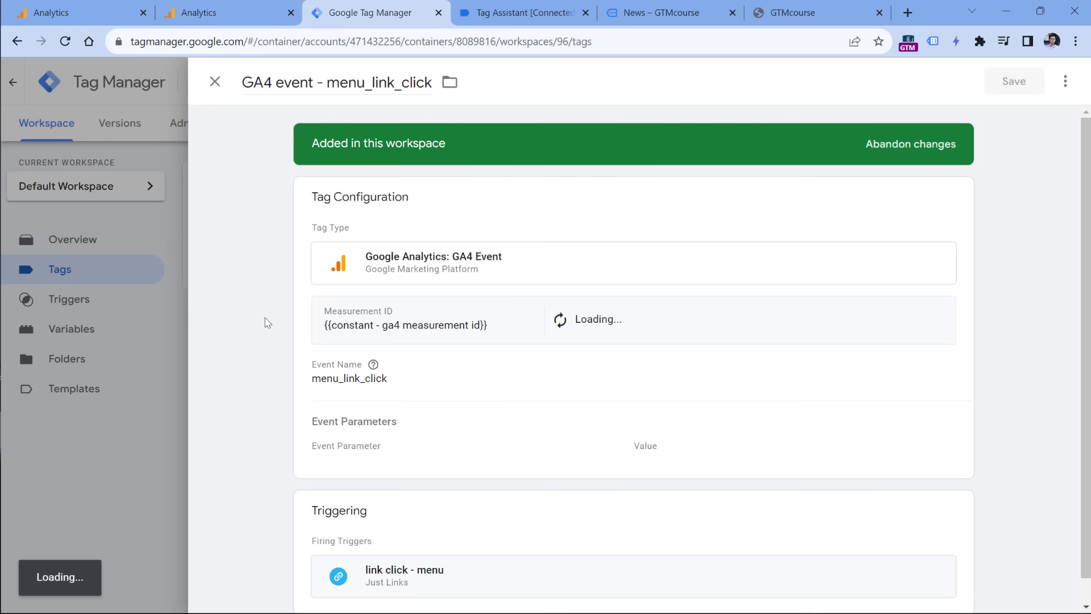
pyautogui.scroll(-1, 468, 387)
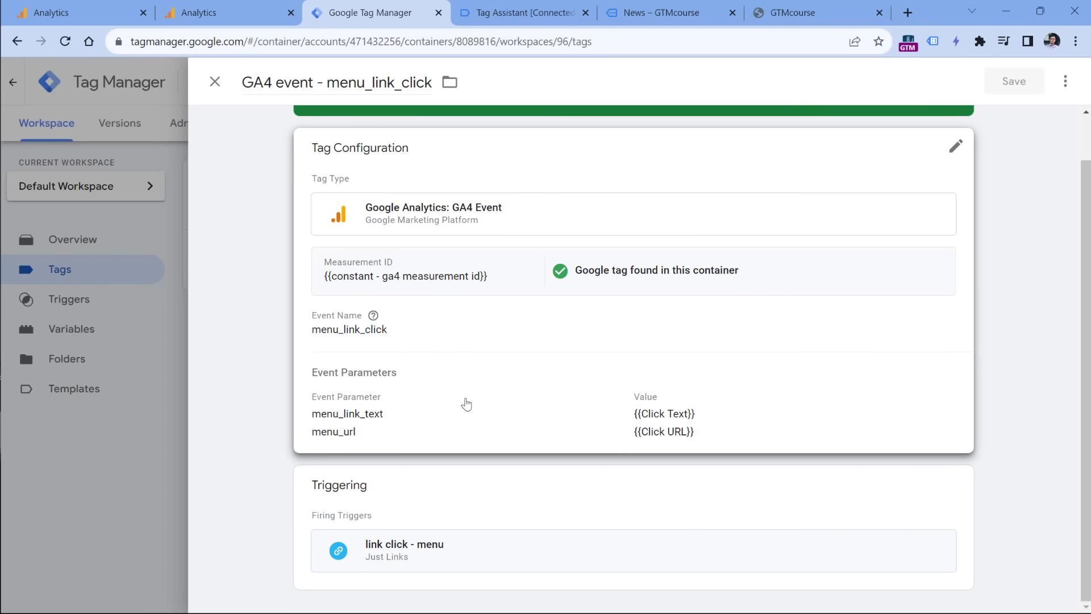
pyautogui.click(462, 402)
pyautogui.scroll(-2, 432, 378)
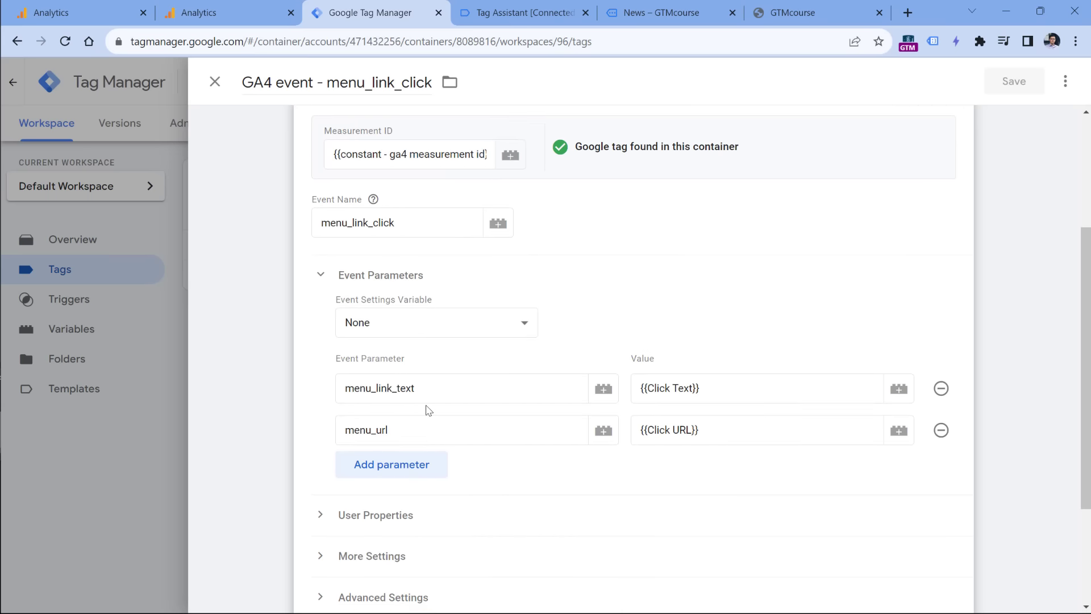
pyautogui.doubleClick(412, 385)
pyautogui.hotkey('ctrl', 'c')
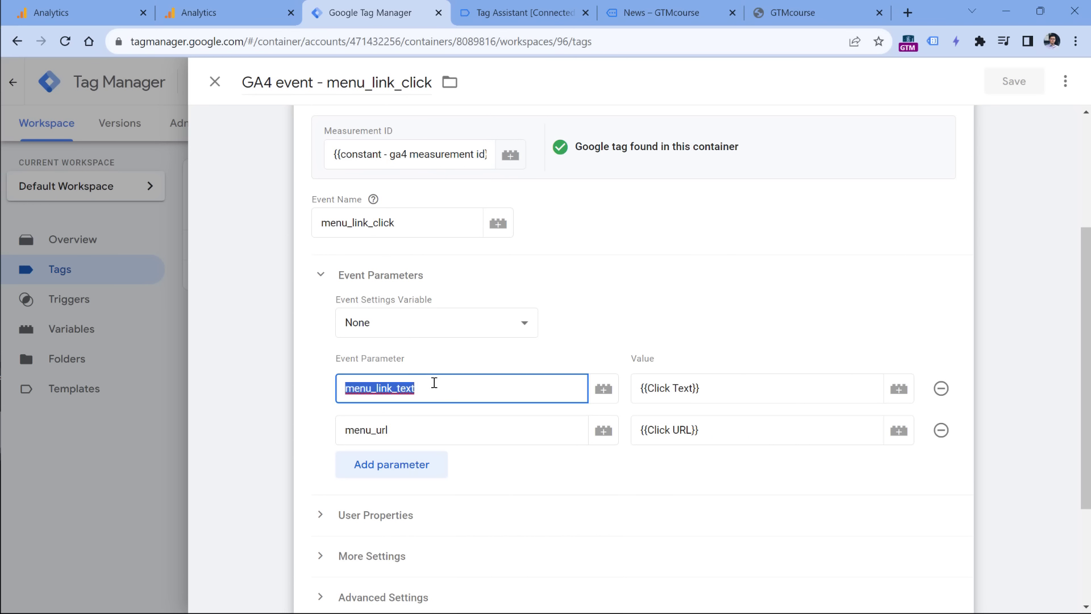
pyautogui.click(786, 298)
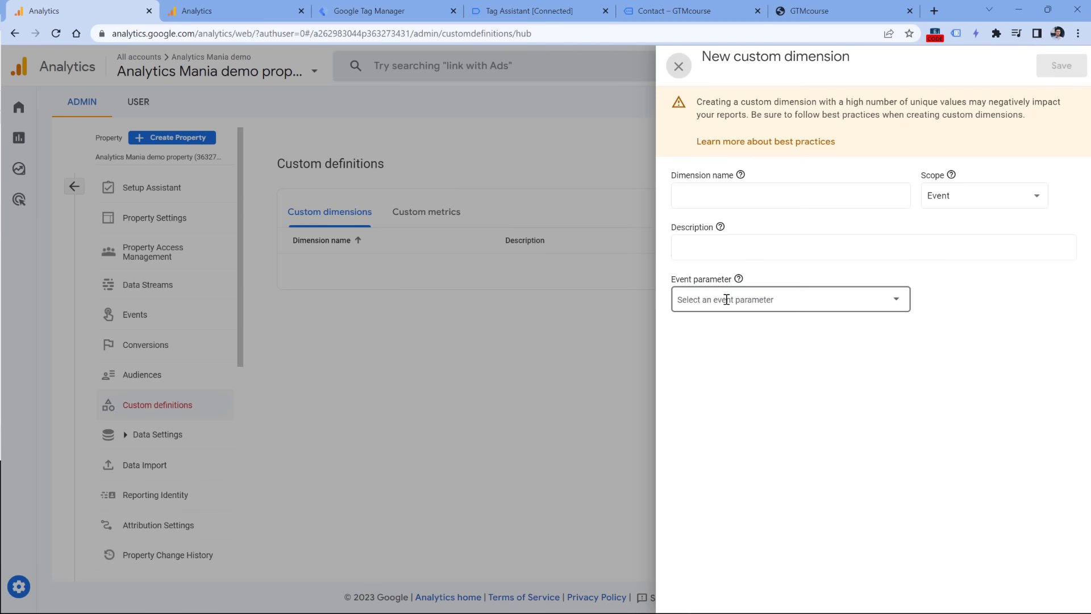
pyautogui.hotkey('ctrl', 'v')
# - Name the custom dimension "Menu link text" and save it
pyautogui.click(708, 195)
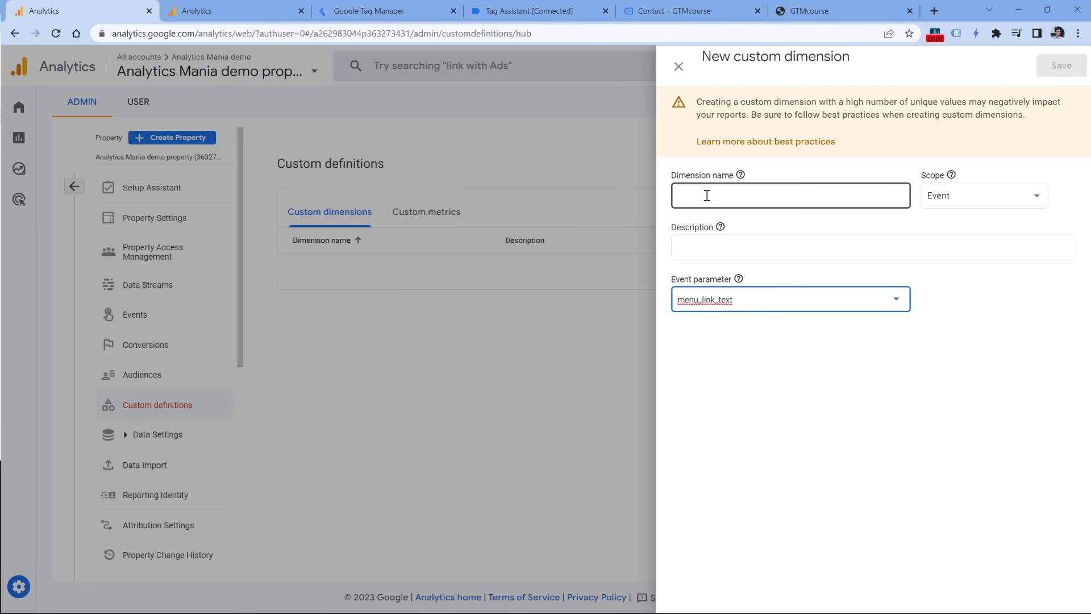
pyautogui.write('Me')
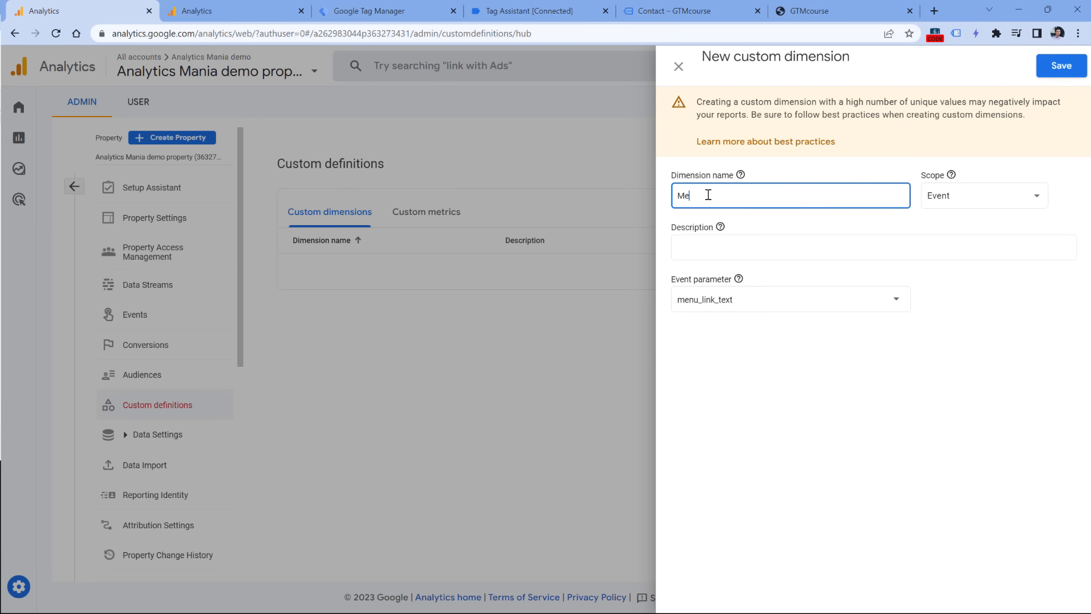
pyautogui.write('nu link text')
pyautogui.click(1060, 67)
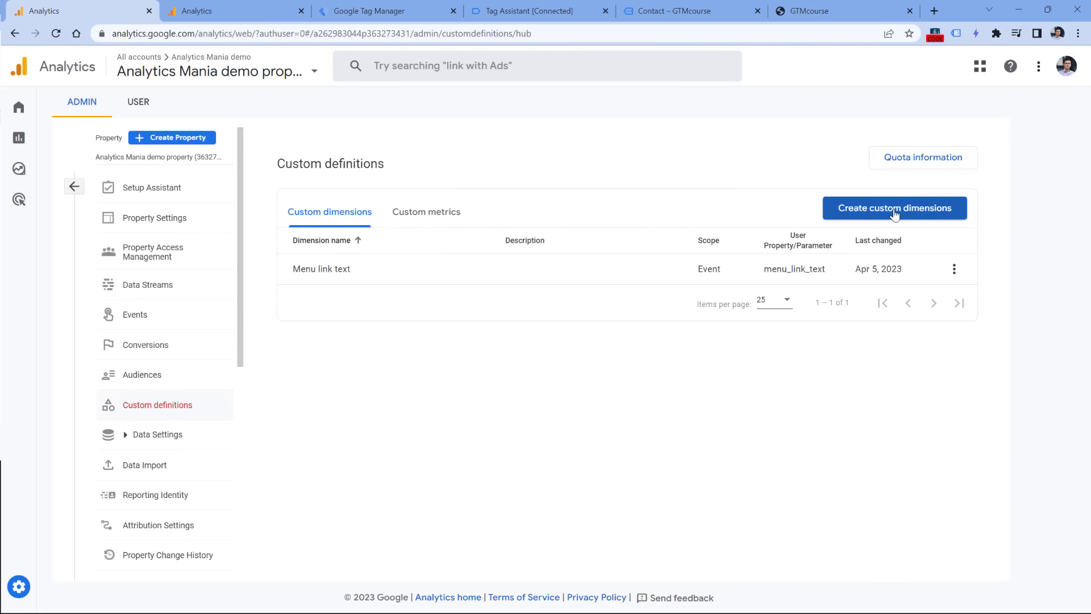
# - Create a second custom dimension named "Menu link URL" using the menu_url event parameter copied from the Tag Manager tag
pyautogui.click(894, 211)
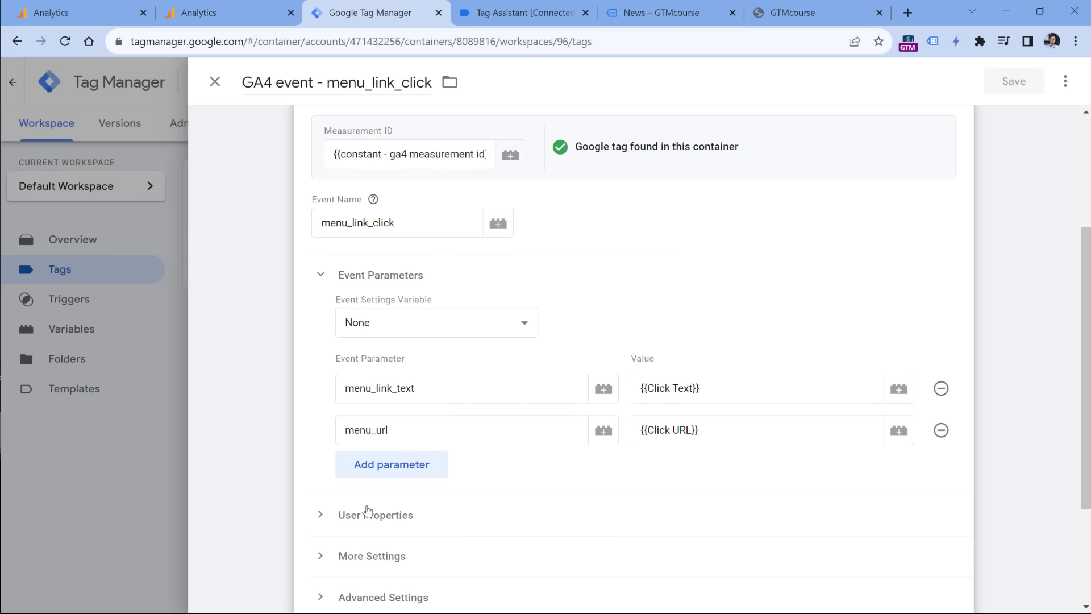
pyautogui.click(382, 430)
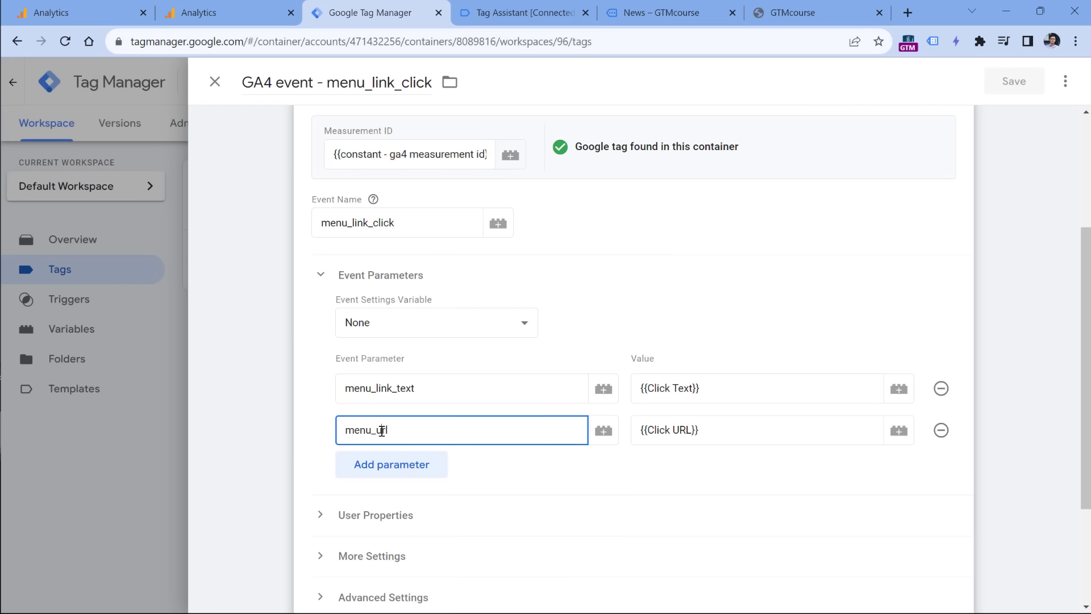
pyautogui.doubleClick(382, 430)
pyautogui.hotkey('ctrl', 'c')
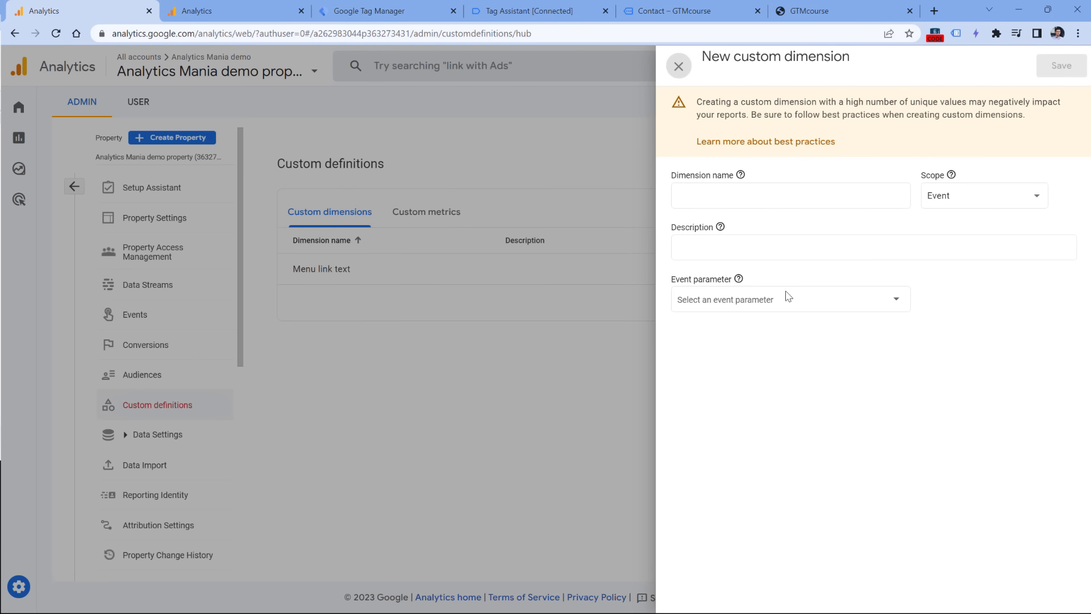
pyautogui.click(785, 292)
pyautogui.hotkey('ctrl', 'v')
pyautogui.click(728, 197)
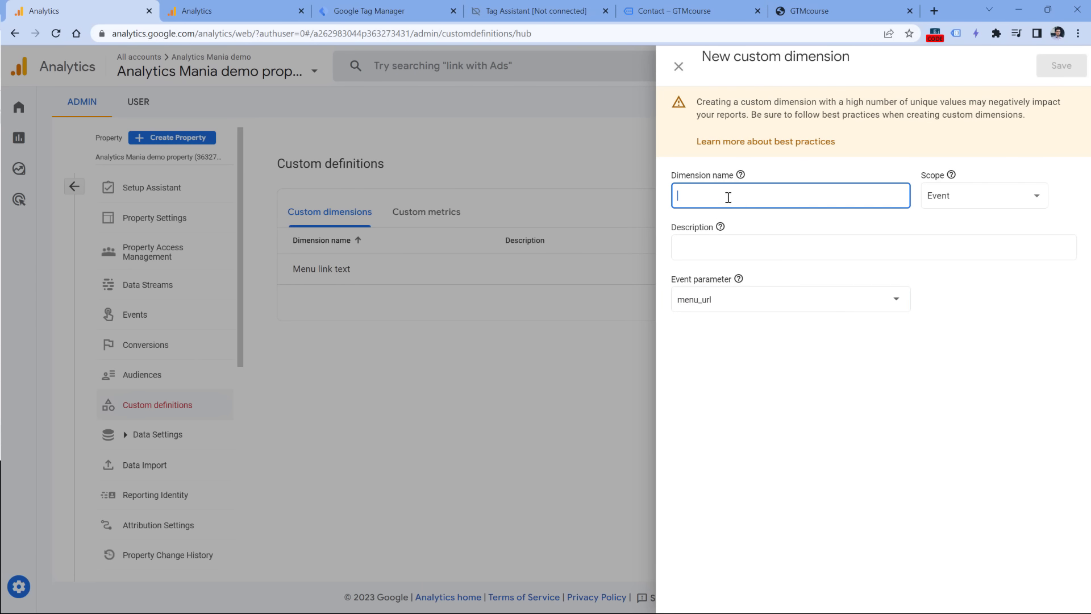
pyautogui.write('Menu link URL')
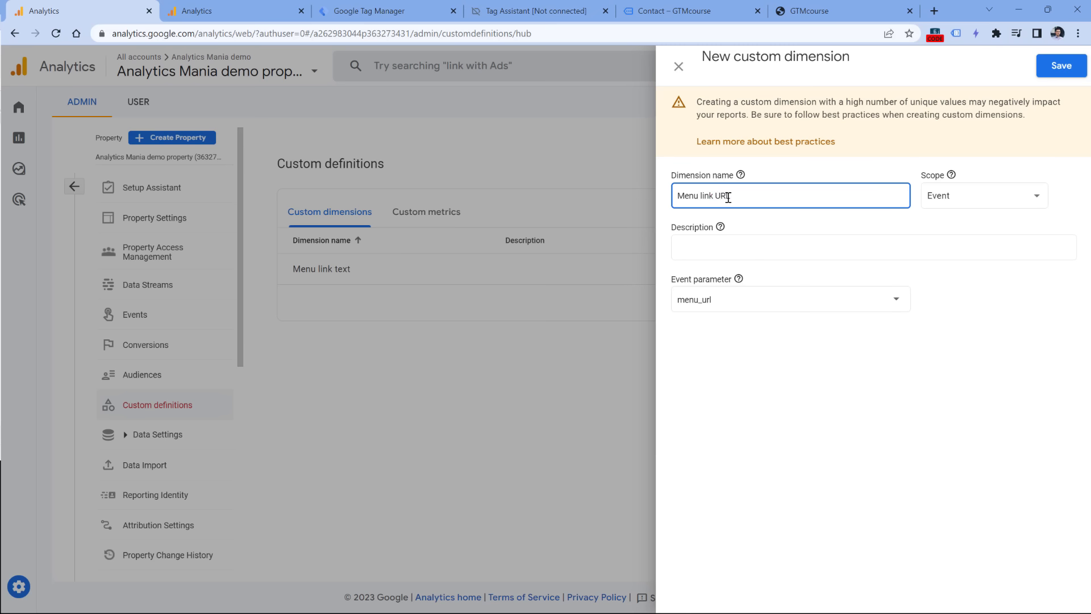
pyautogui.click(1061, 65)
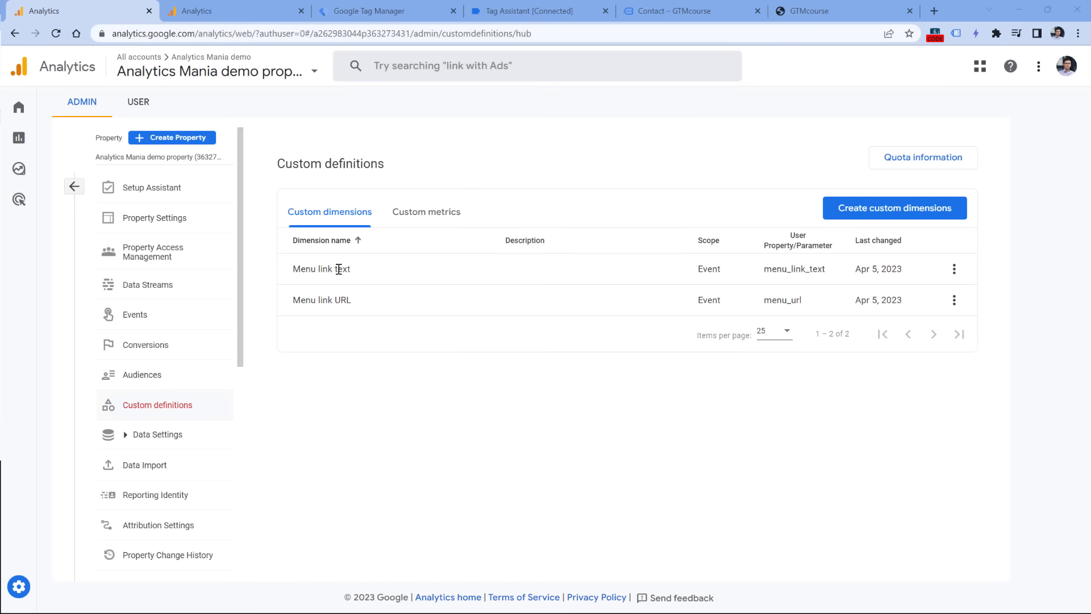
# - Start a Free form exploration and remove its City row, Device category column and Active users value
pyautogui.moveTo(26, 175)
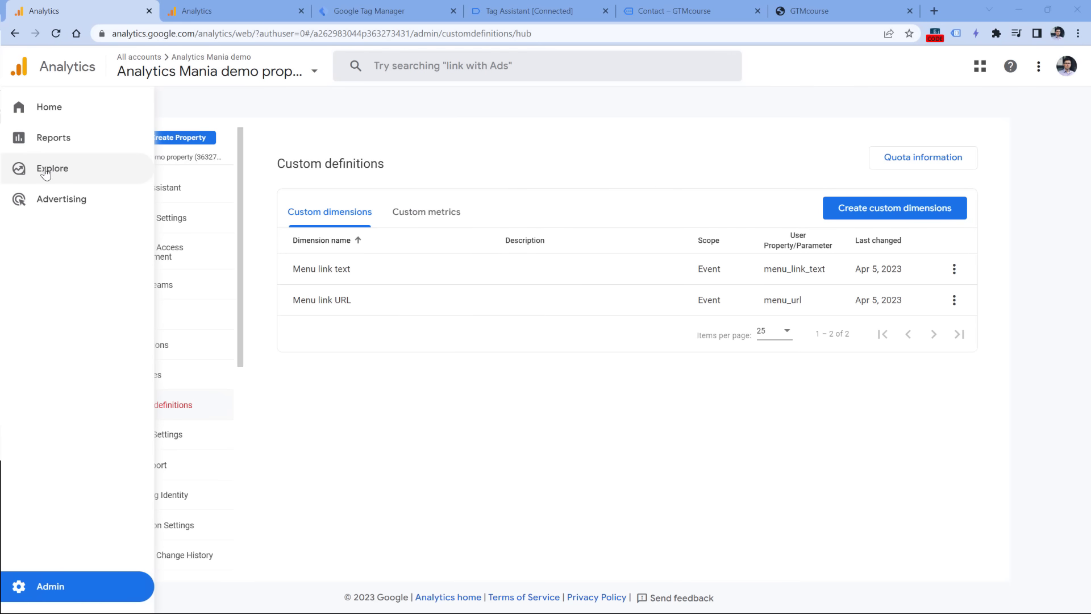
pyautogui.click(45, 174)
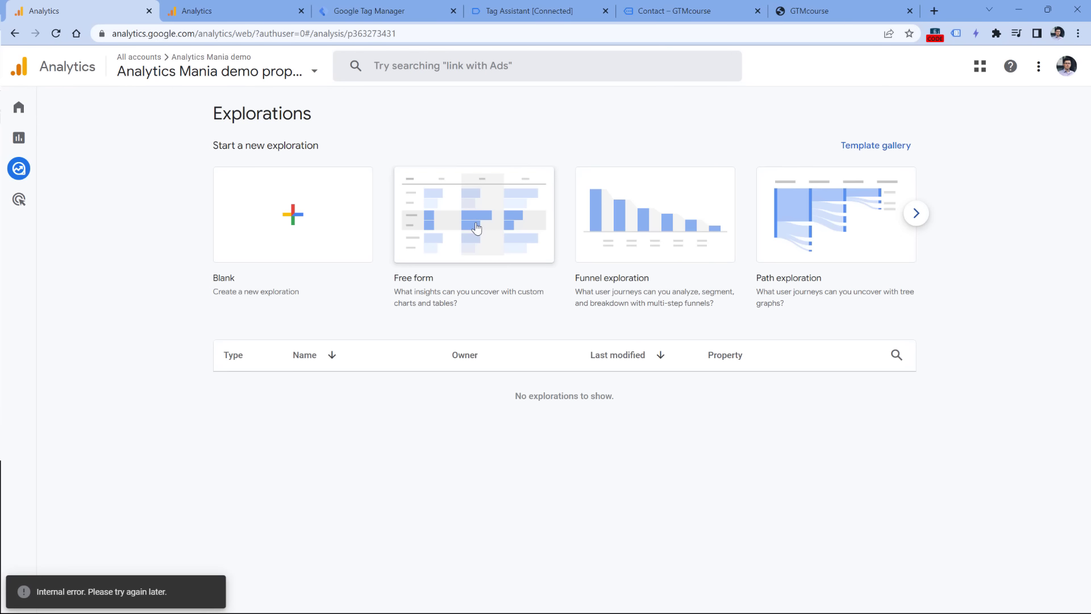
pyautogui.click(476, 221)
pyautogui.scroll(-3, 287, 209)
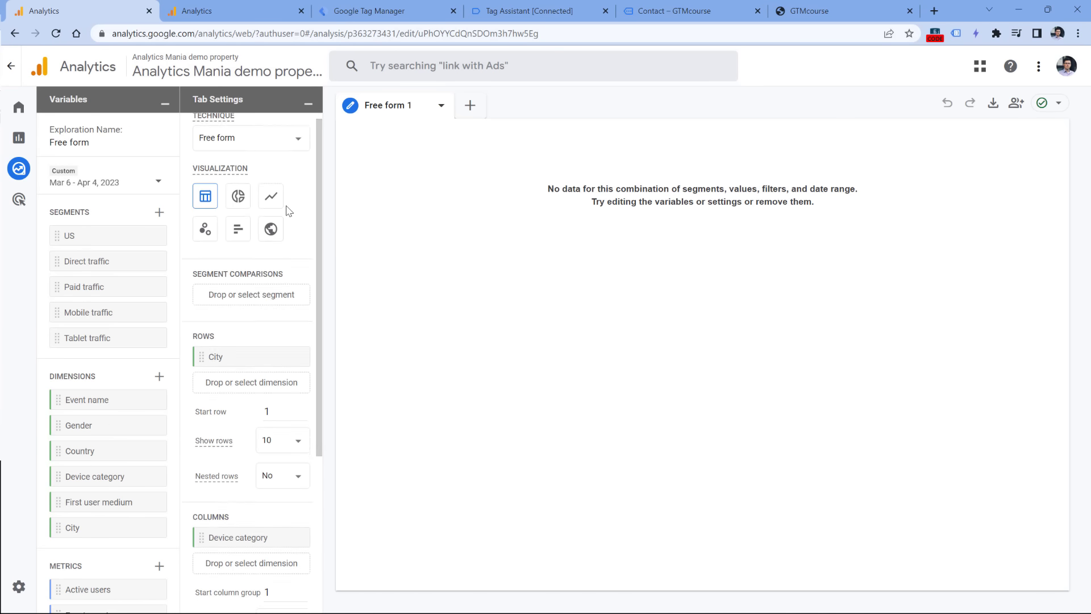
pyautogui.click(292, 240)
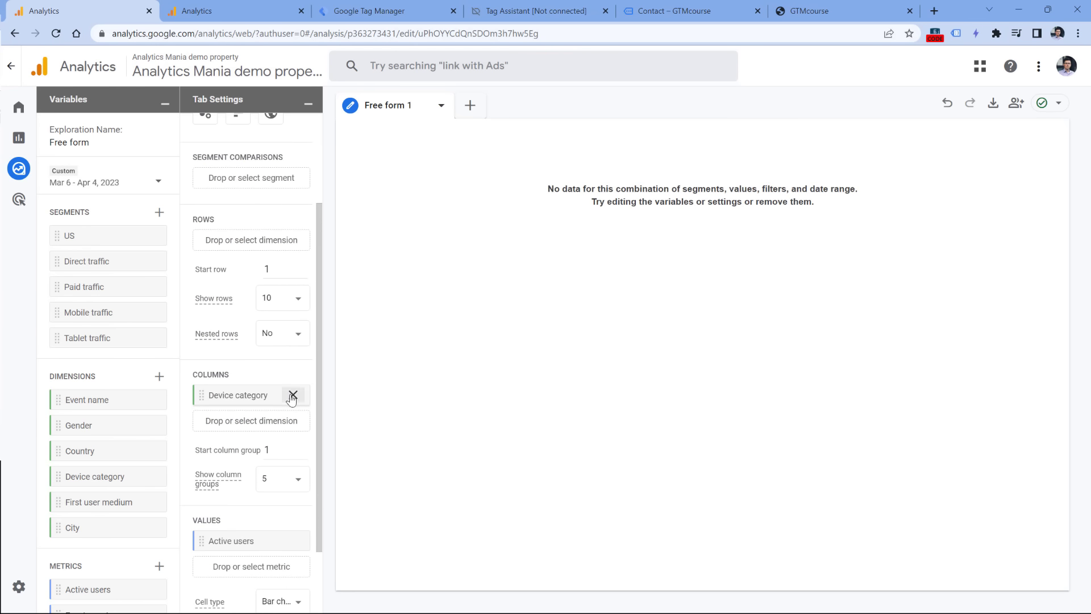
pyautogui.click(293, 392)
pyautogui.click(299, 454)
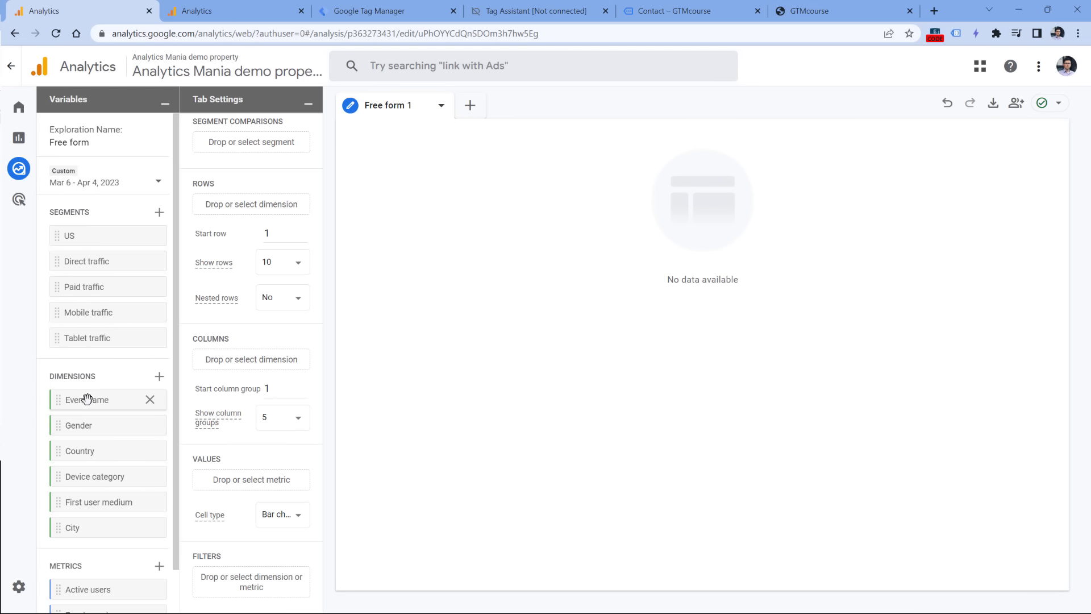
# - Filter the exploration to Event name exactly matches menu_link_click, copying the event name from the tag in Tag Manager
pyautogui.moveTo(87, 399); pyautogui.dragTo(236, 587)
pyautogui.click(249, 488)
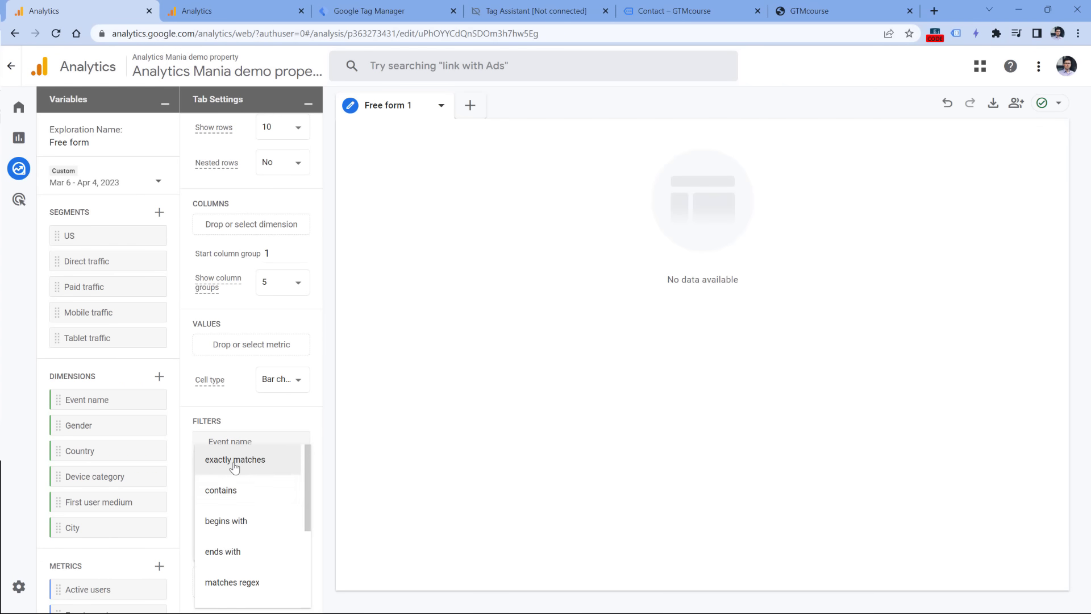
pyautogui.click(246, 460)
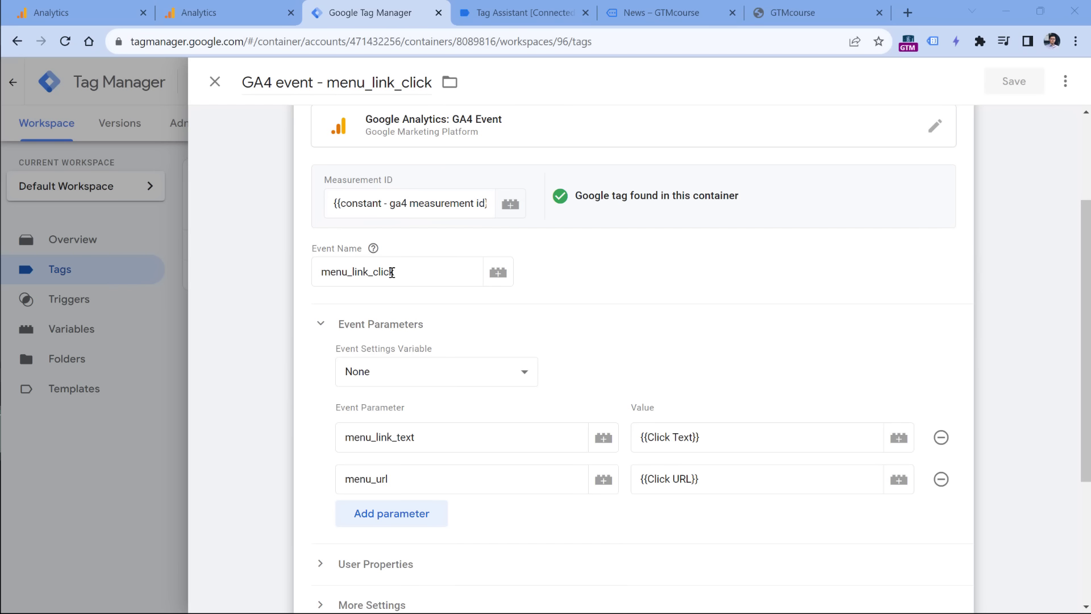
pyautogui.doubleClick(395, 272)
pyautogui.hotkey('ctrl', 'c')
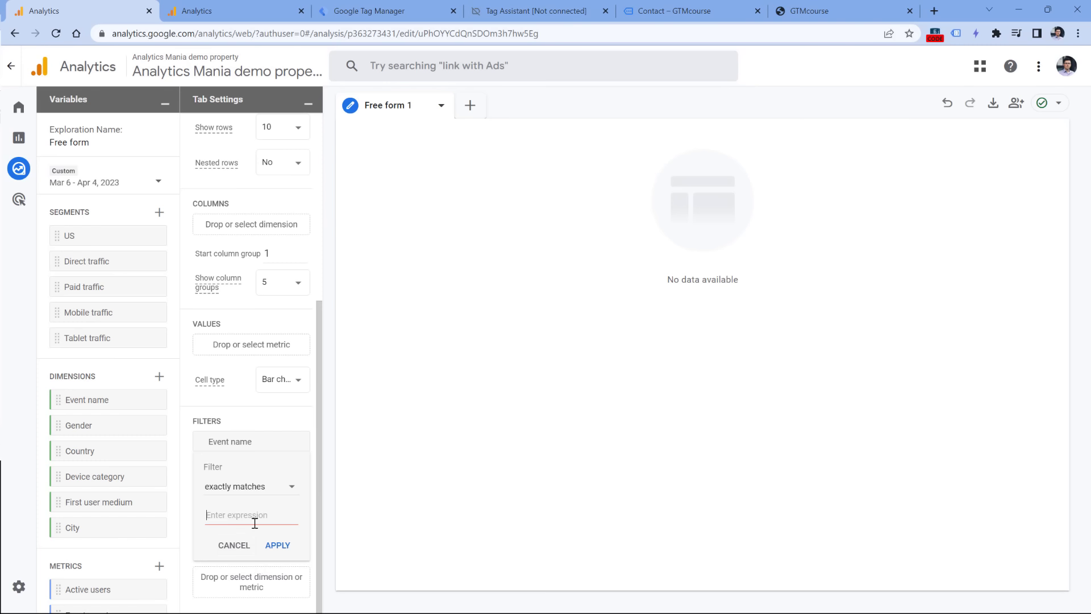
pyautogui.click(253, 516)
pyautogui.hotkey('ctrl', 'v')
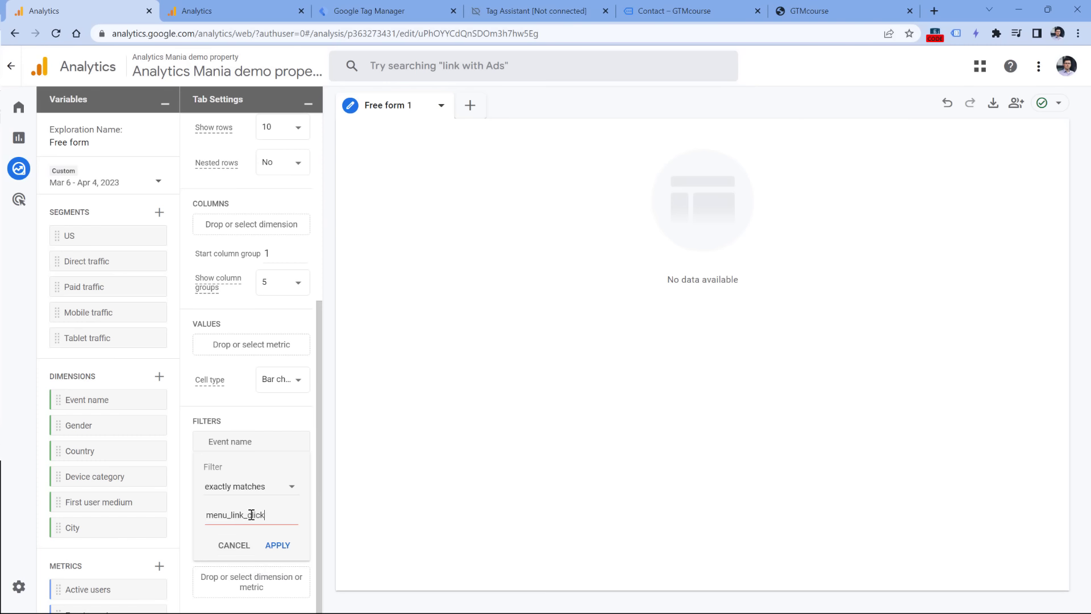
pyautogui.click(277, 545)
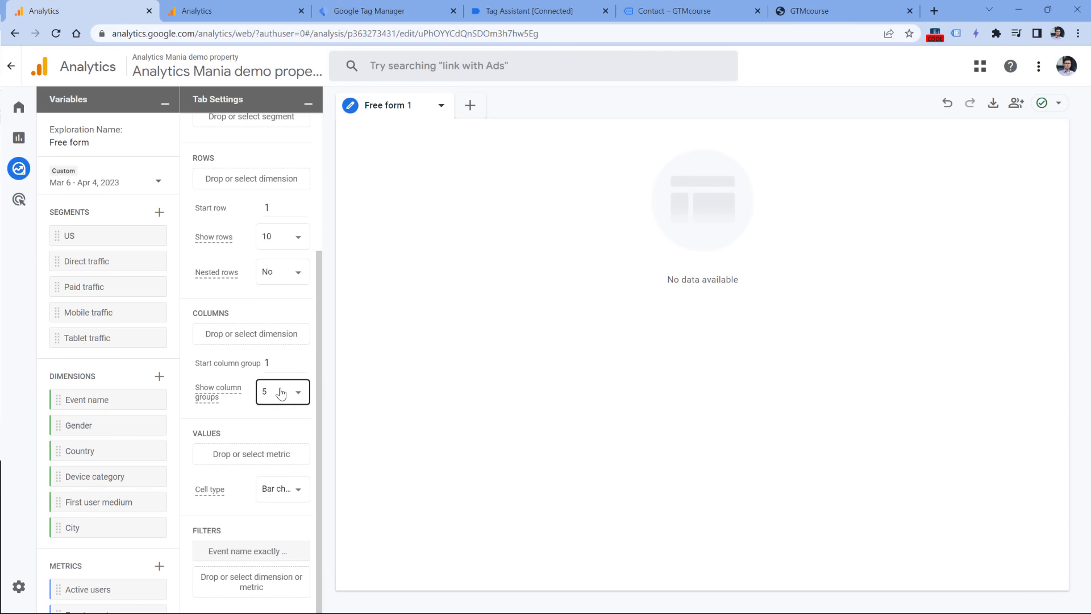
pyautogui.scroll(-1, 108, 444)
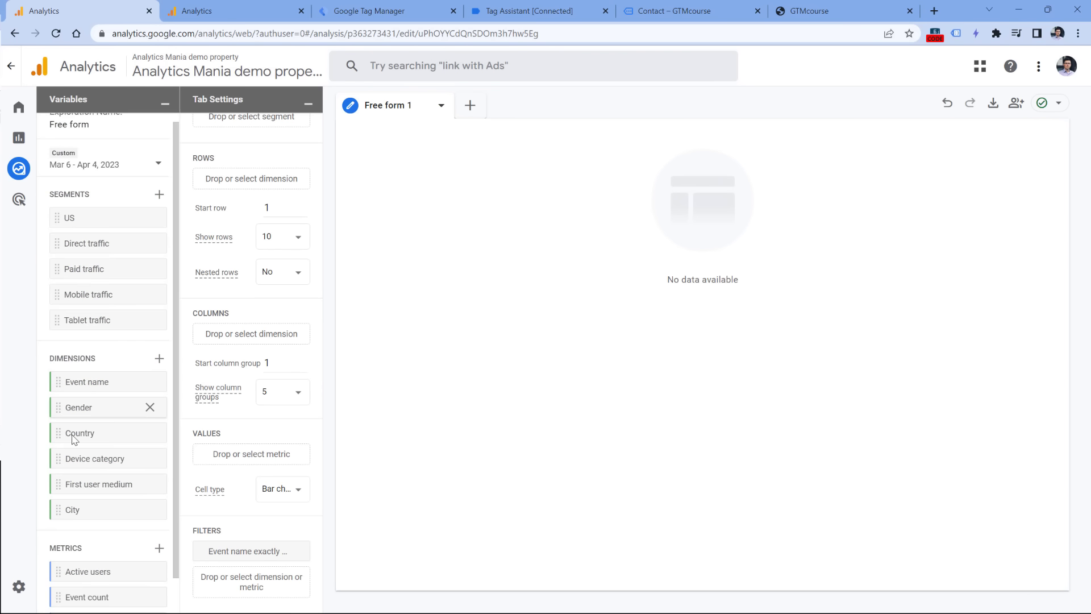
# - Set Event count as the exploration's value, and import the Menu link URL custom dimension for use as its row dimension
pyautogui.moveTo(61, 567); pyautogui.dragTo(210, 463)
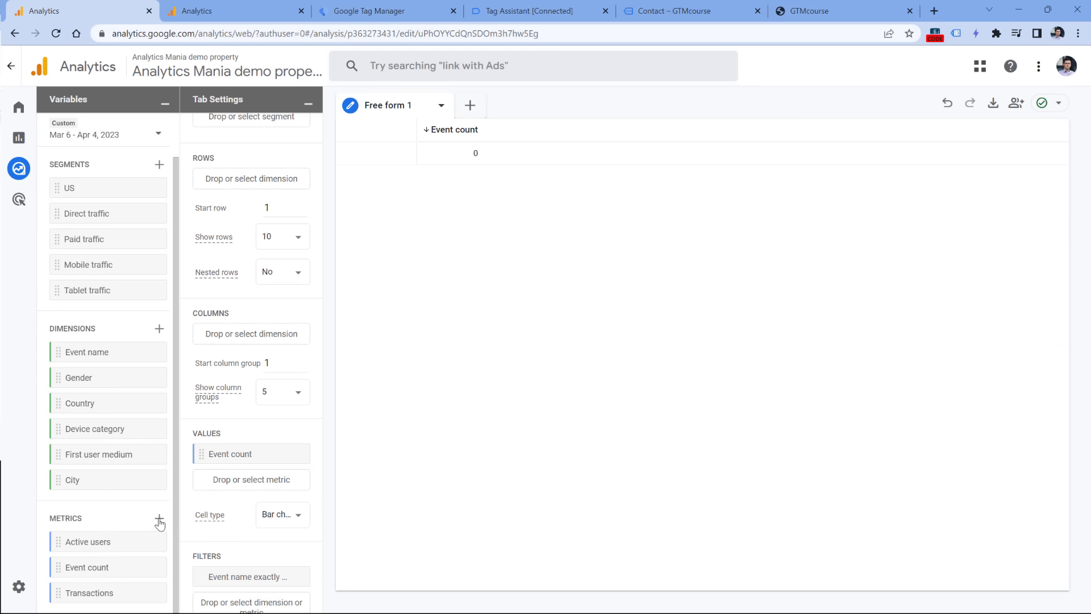
pyautogui.scroll(2, 234, 399)
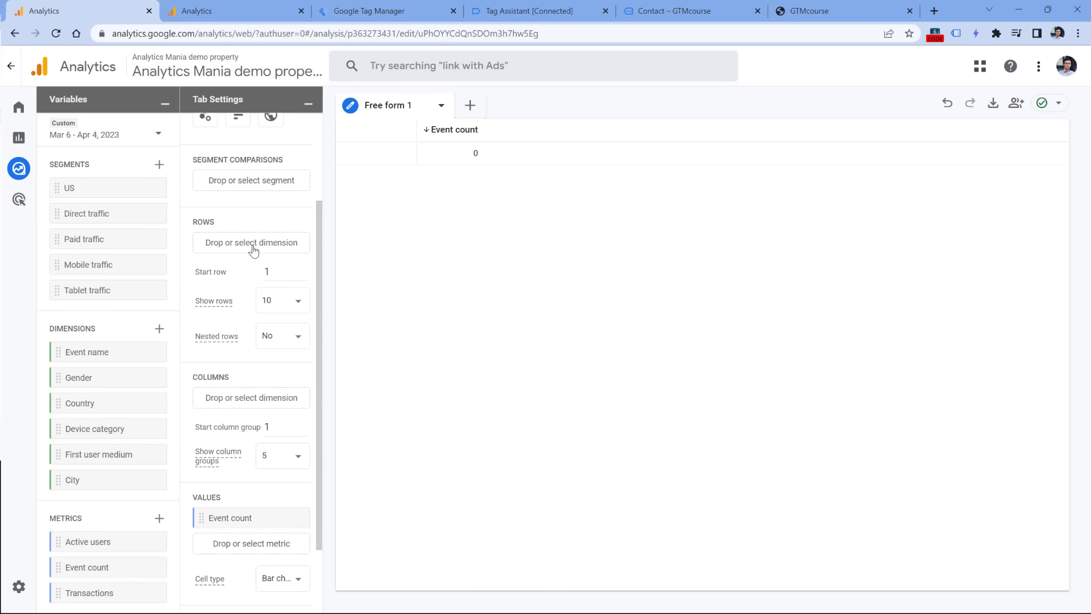
pyautogui.click(159, 330)
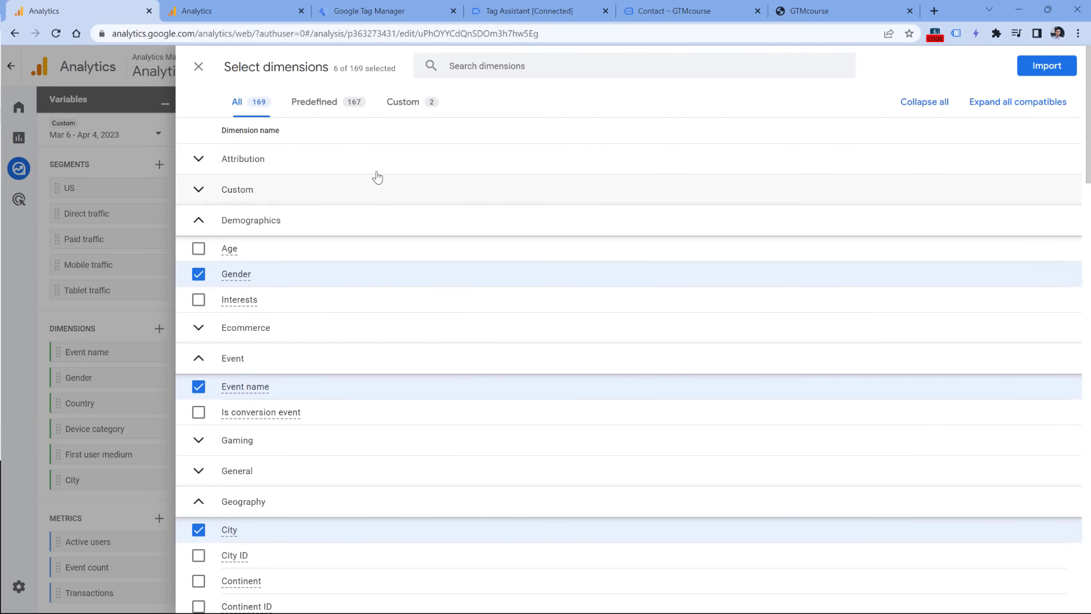
pyautogui.click(420, 108)
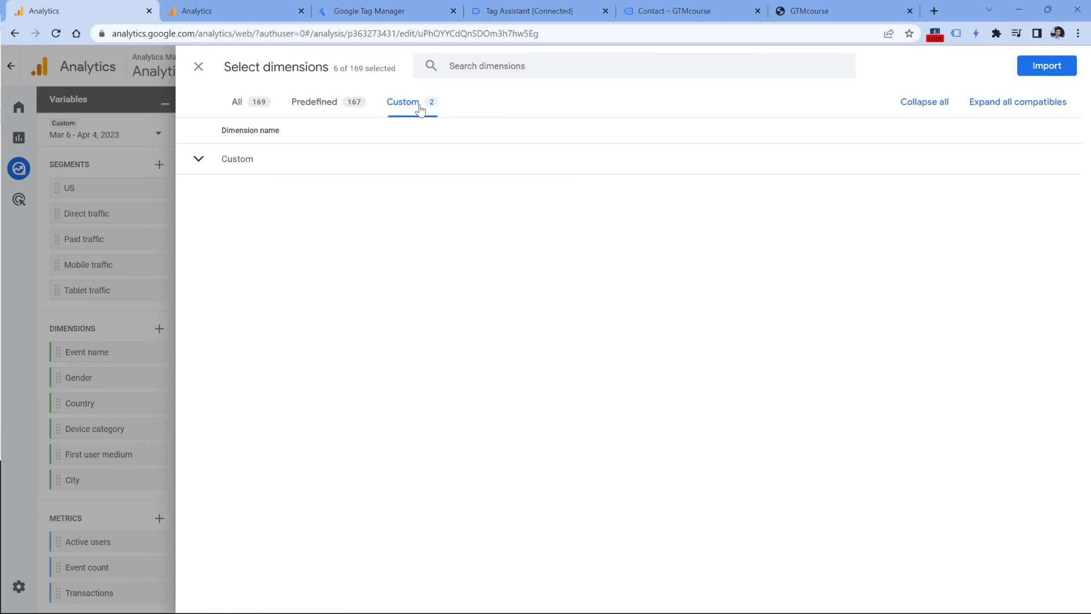
pyautogui.click(197, 159)
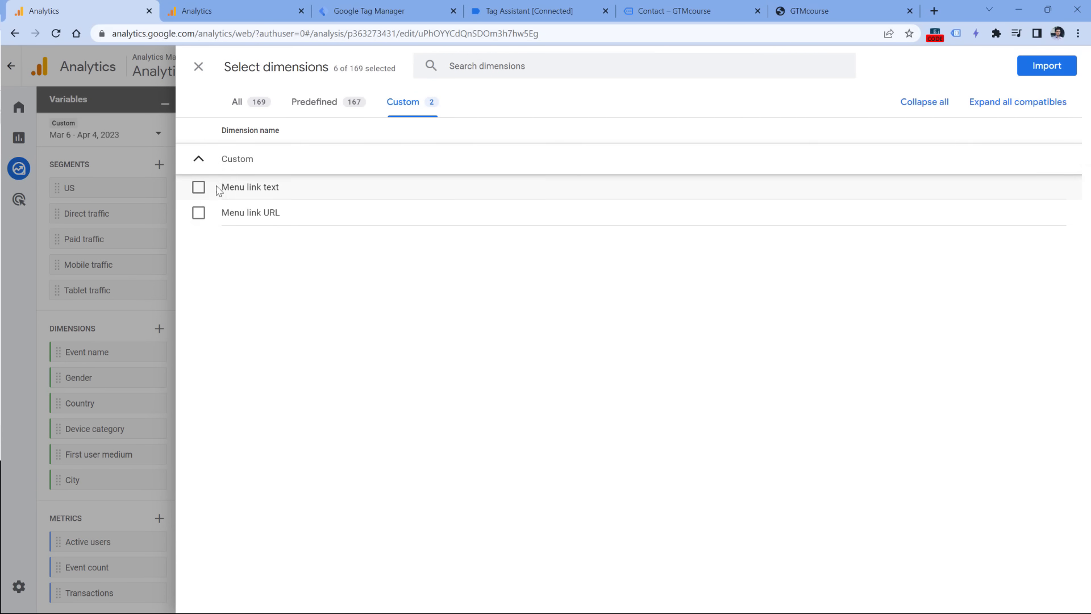
pyautogui.click(198, 213)
pyautogui.click(1047, 66)
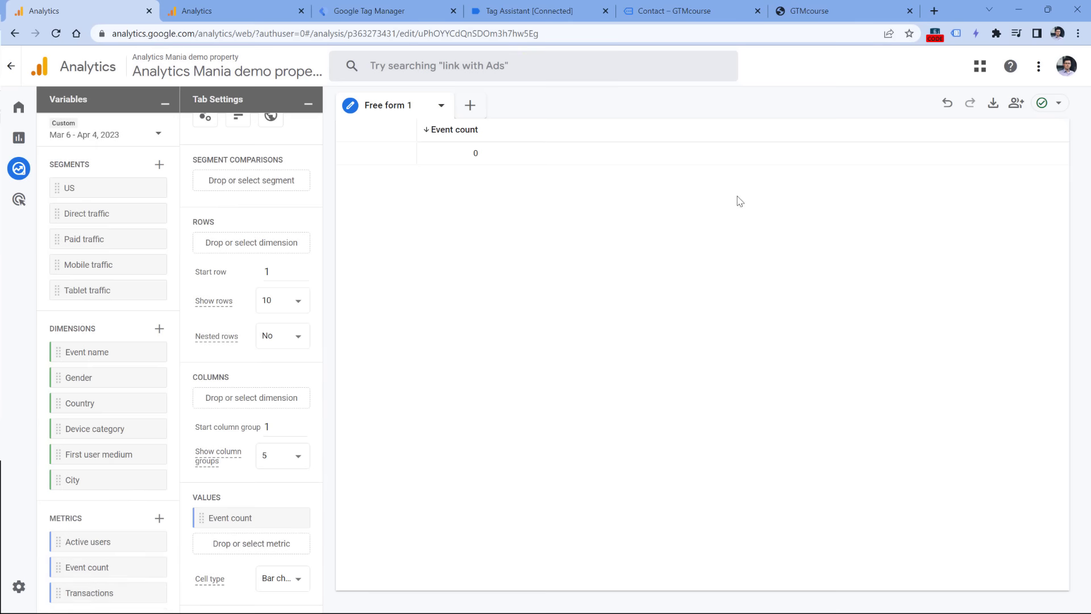
pyautogui.moveTo(89, 506); pyautogui.dragTo(234, 251)
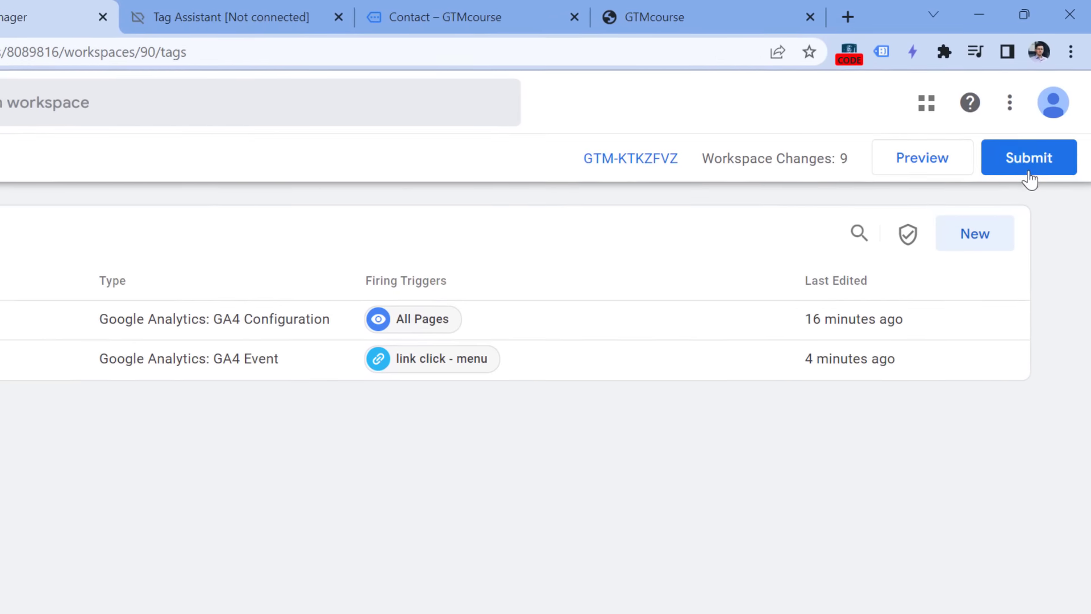
# - Publish the Tag Manager workspace changes to the Live environment as a new version named "installed GA4"
pyautogui.click(1030, 173)
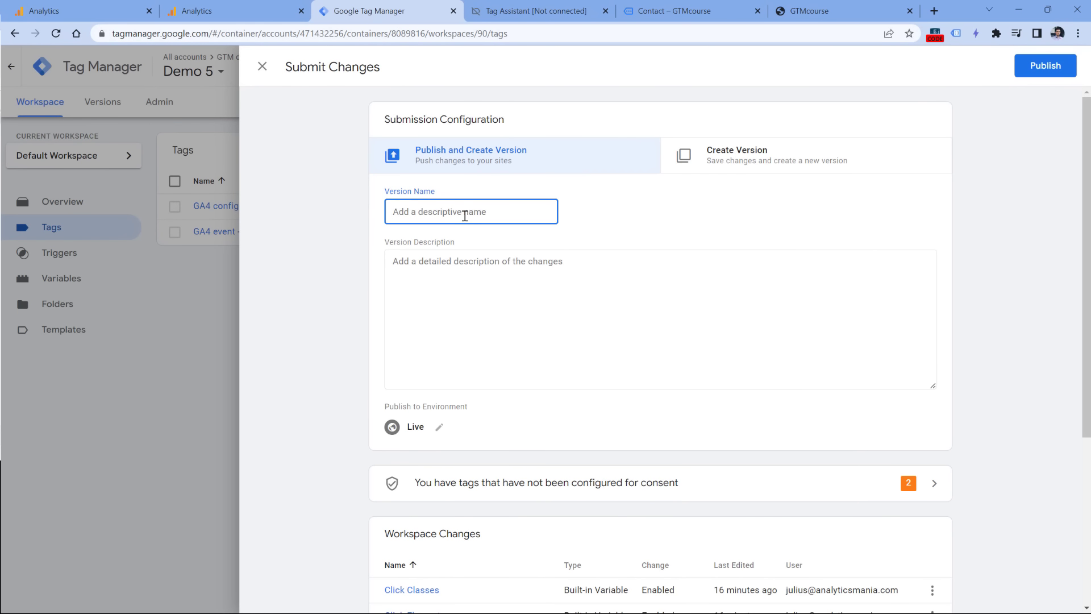
pyautogui.write('installed GA4')
pyautogui.click(1020, 65)
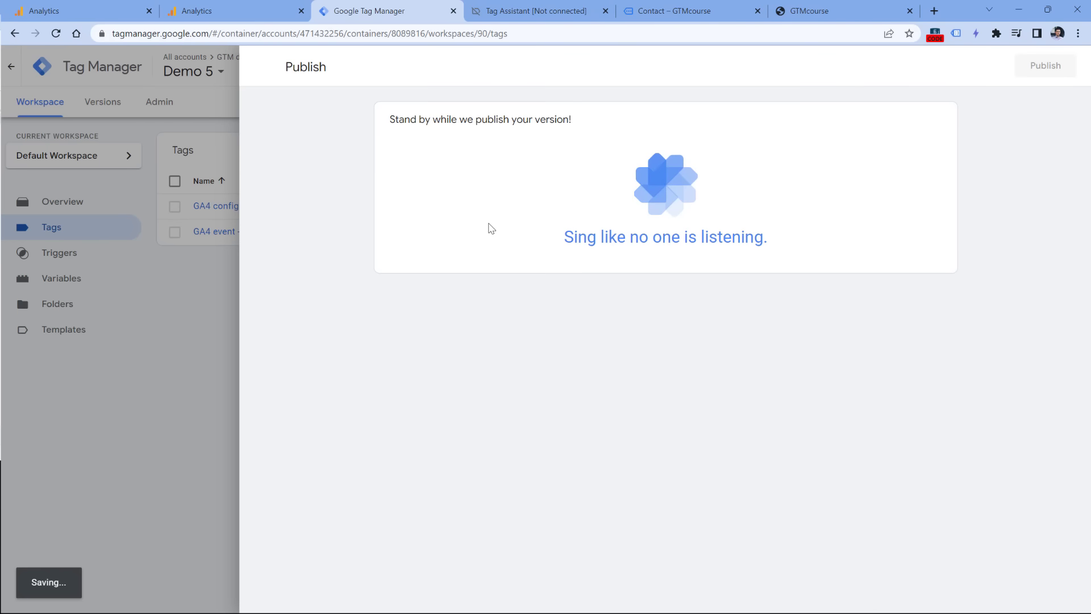